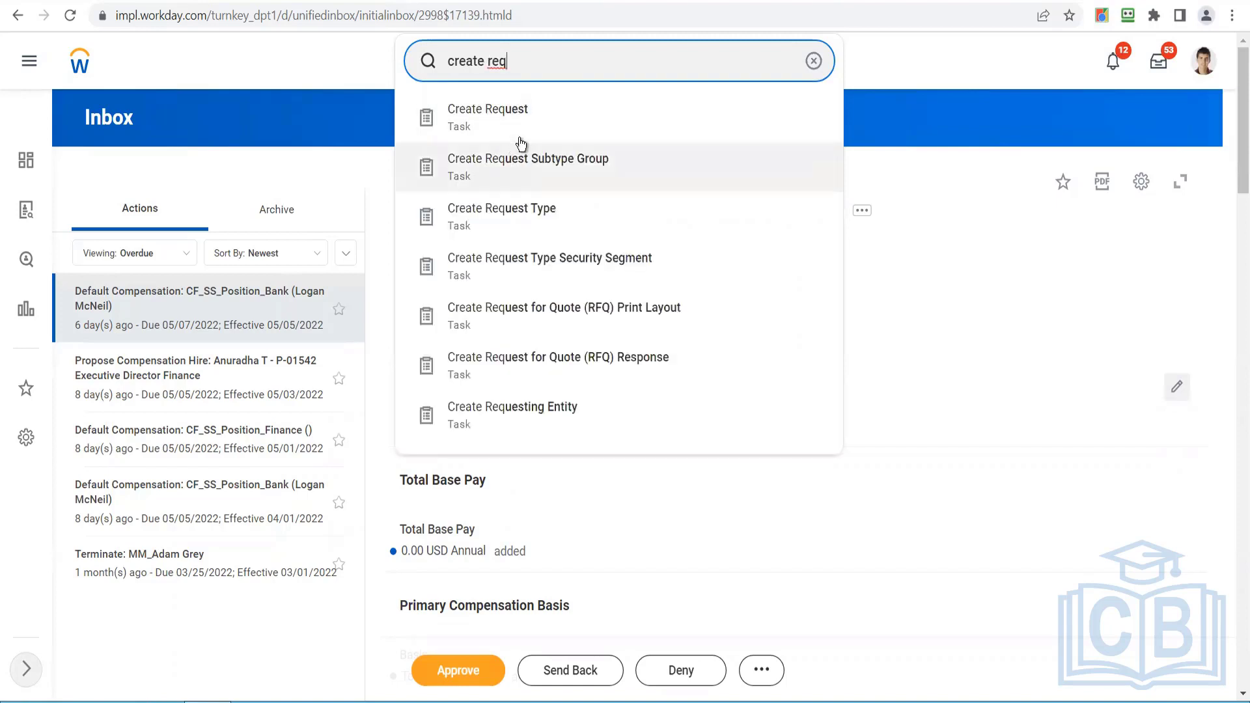
Step: Search for "create job req" and open the Create Job Requisition task
key(BackSpace)
key(BackSpace)
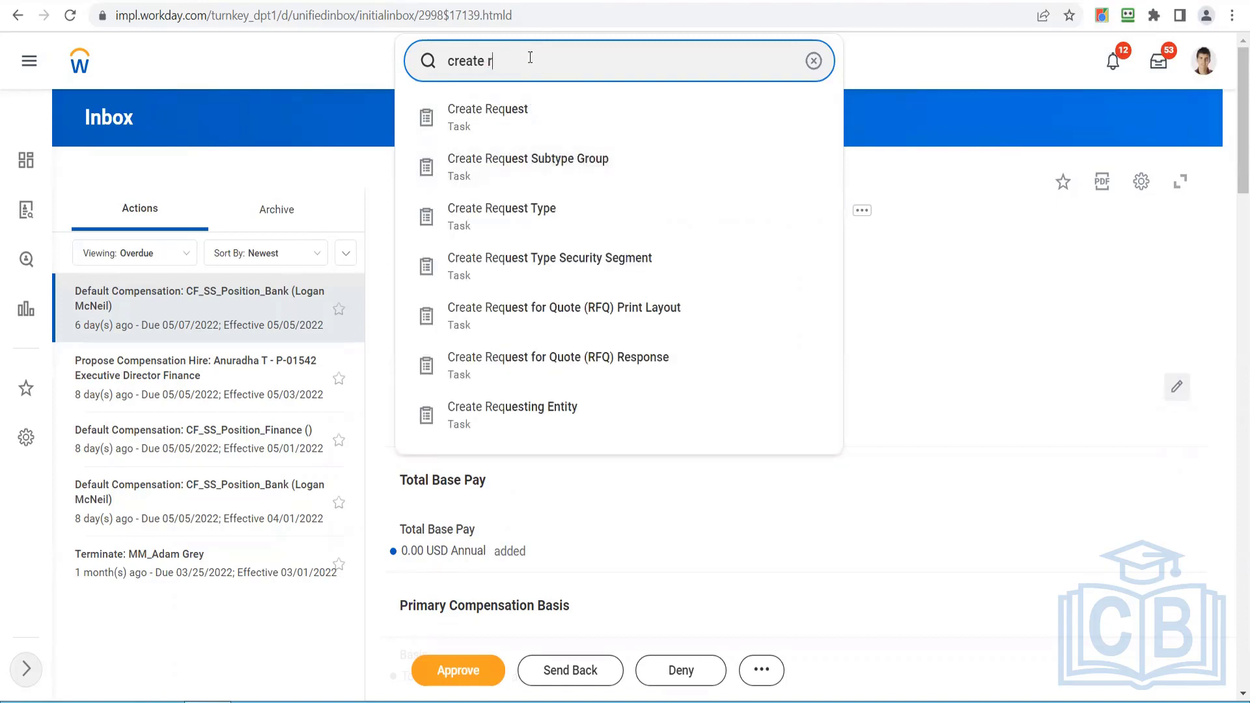
text(job req)
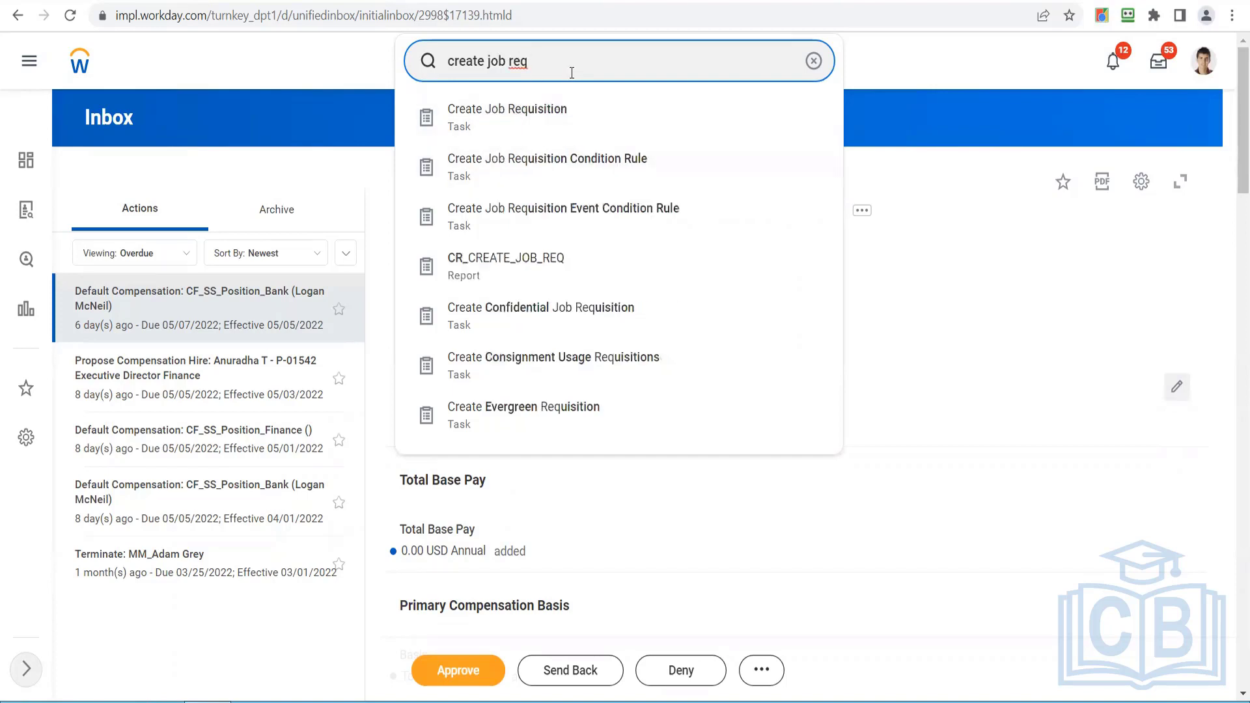
click(559, 115)
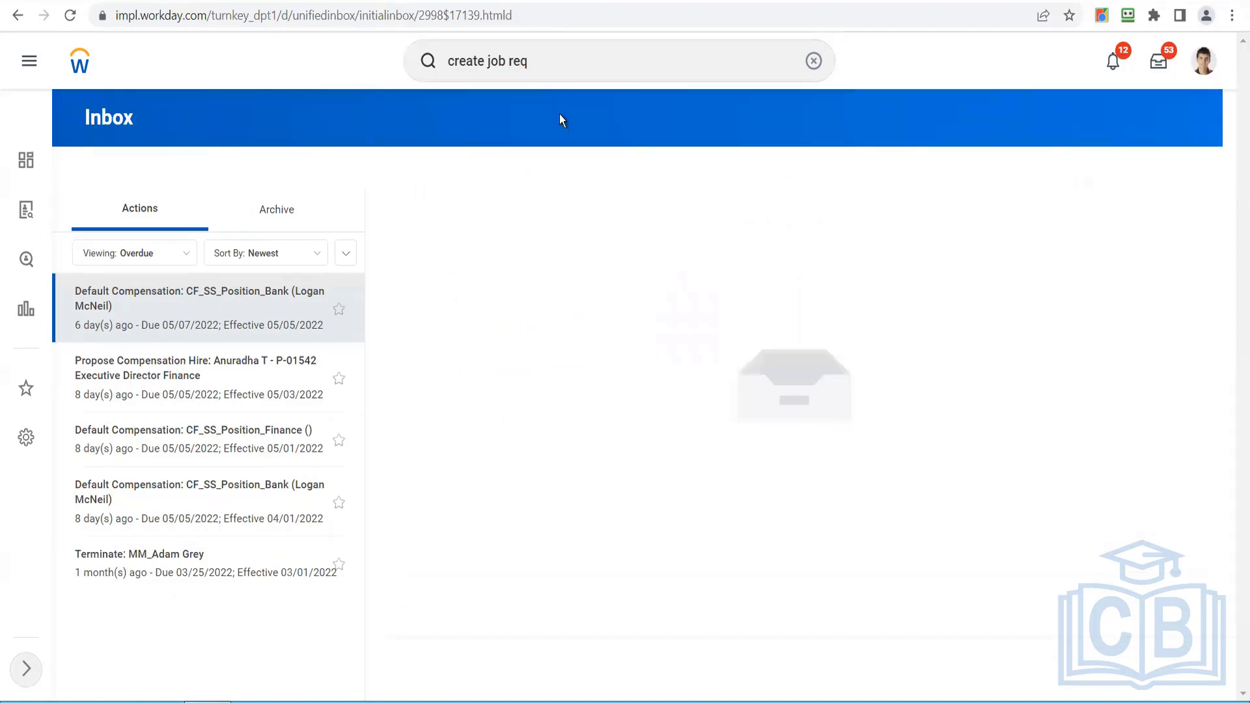
Step: Set the new job requisition's supervisory organization to SH
click(682, 301)
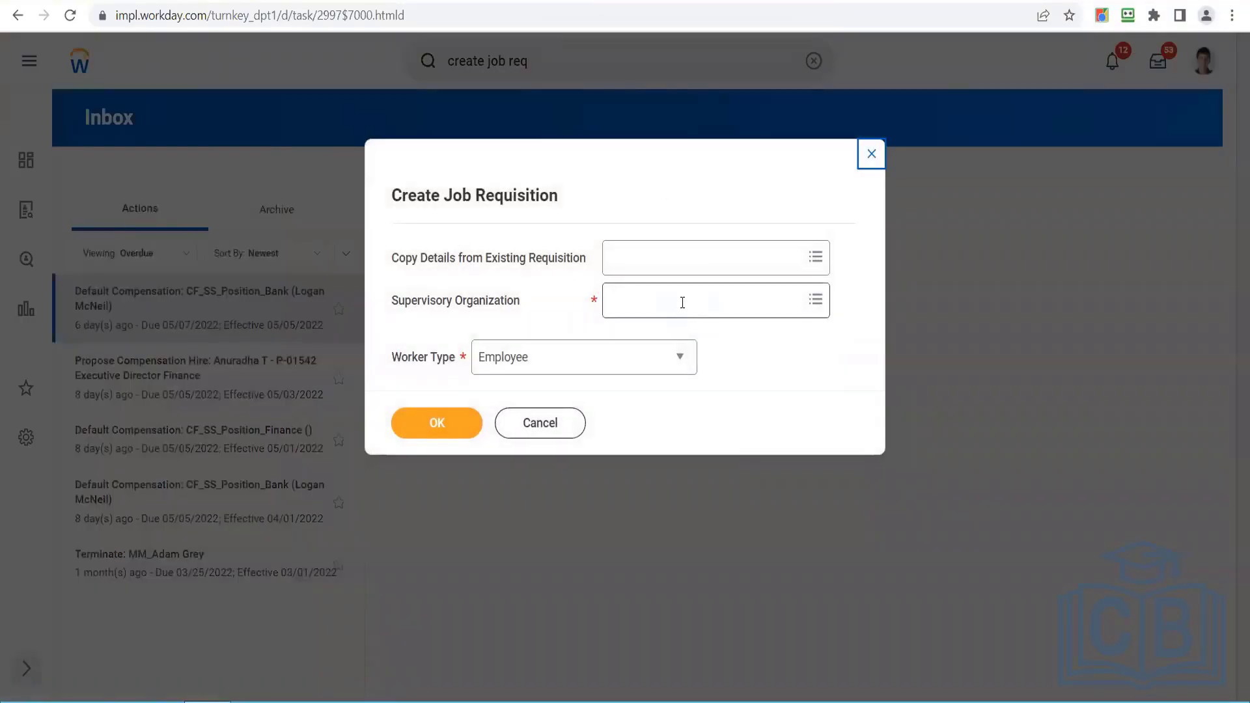
text(sh)
key(Return)
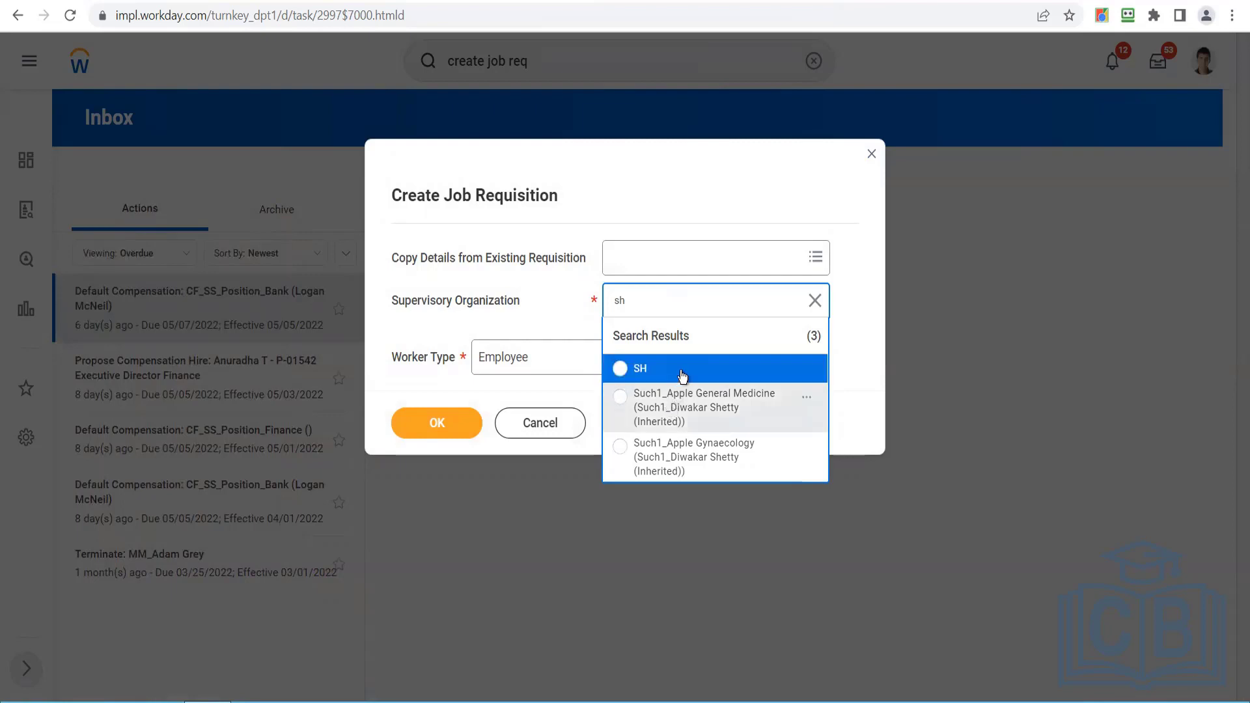
click(683, 370)
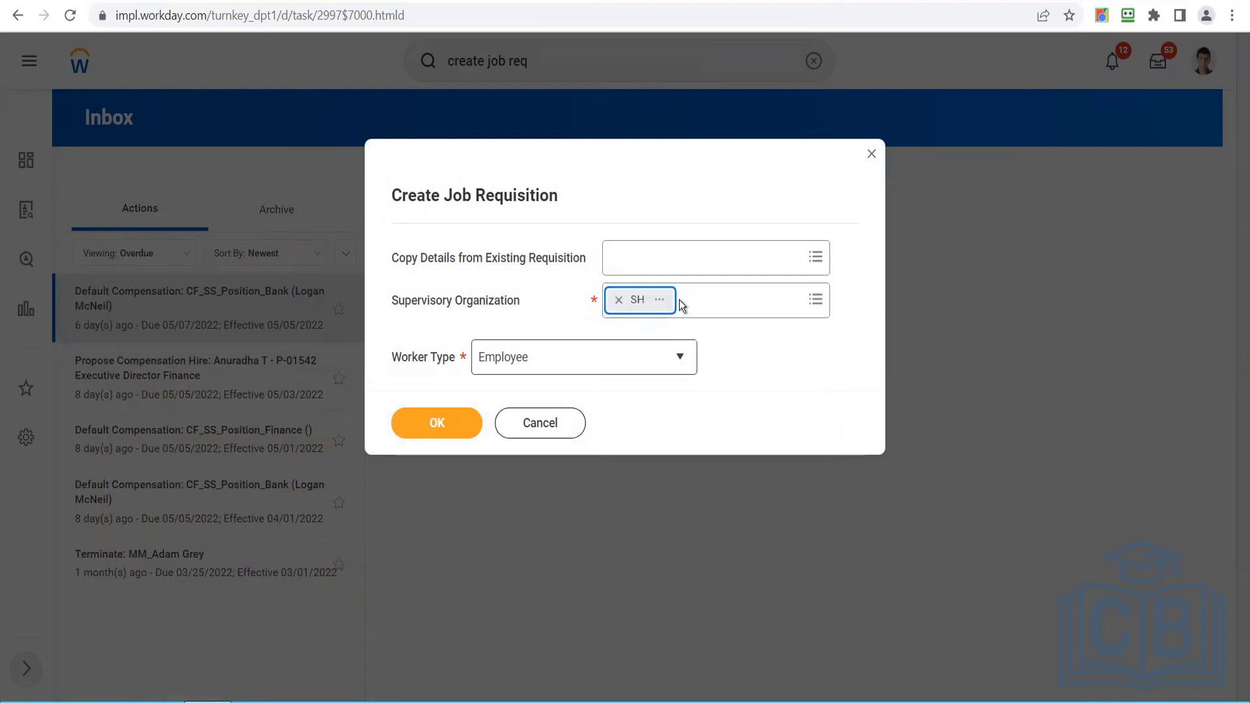
Step: Choose R-00030 Sales Contracts Manager (Open) as the existing requisition to copy details from, and try to submit the request
click(684, 260)
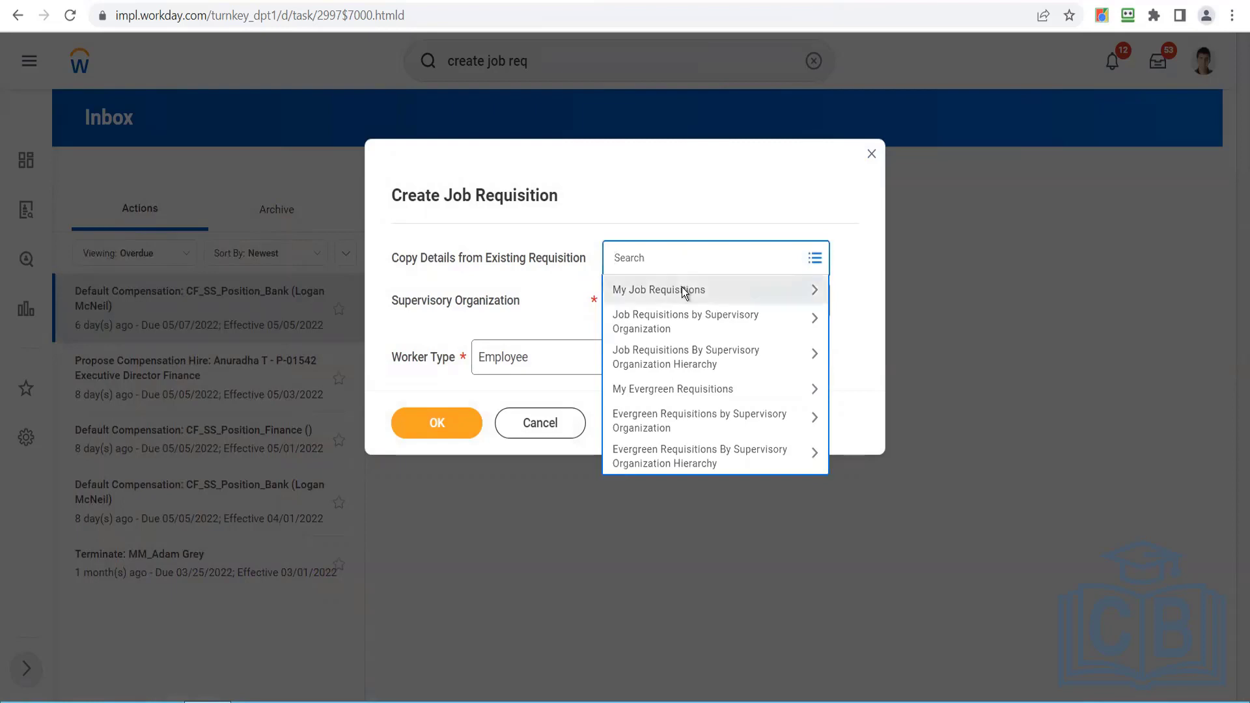
click(684, 288)
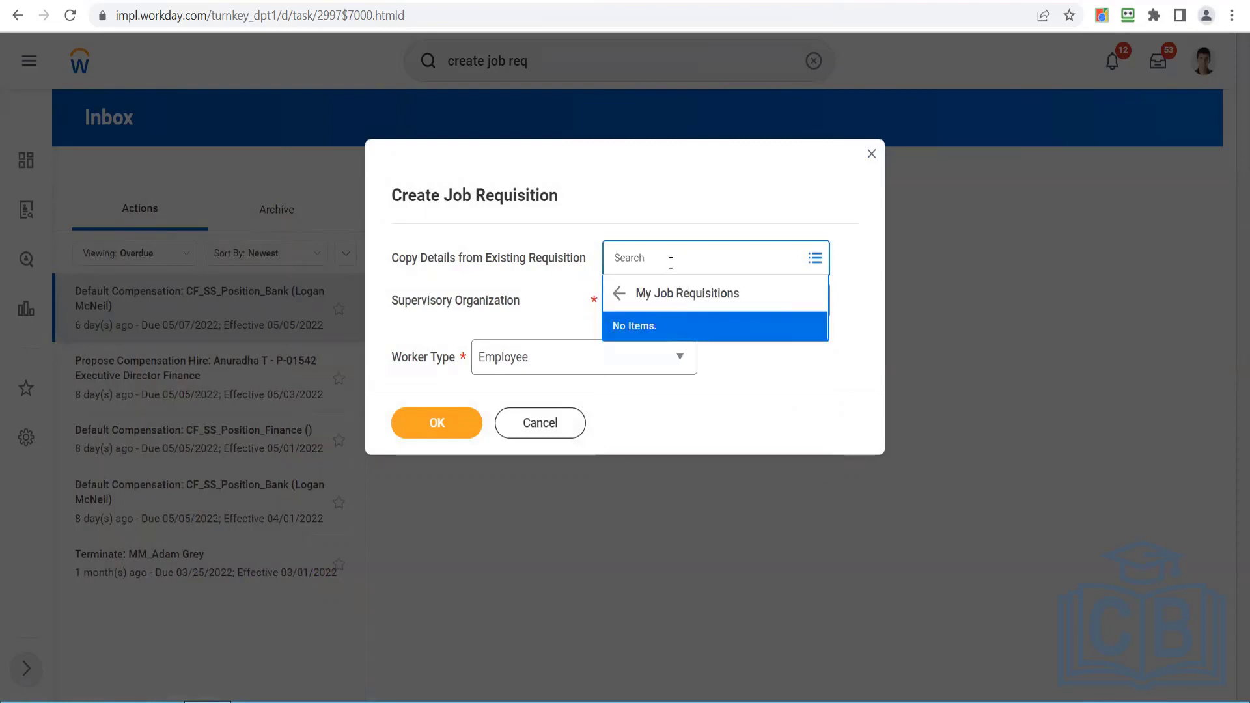
text(na)
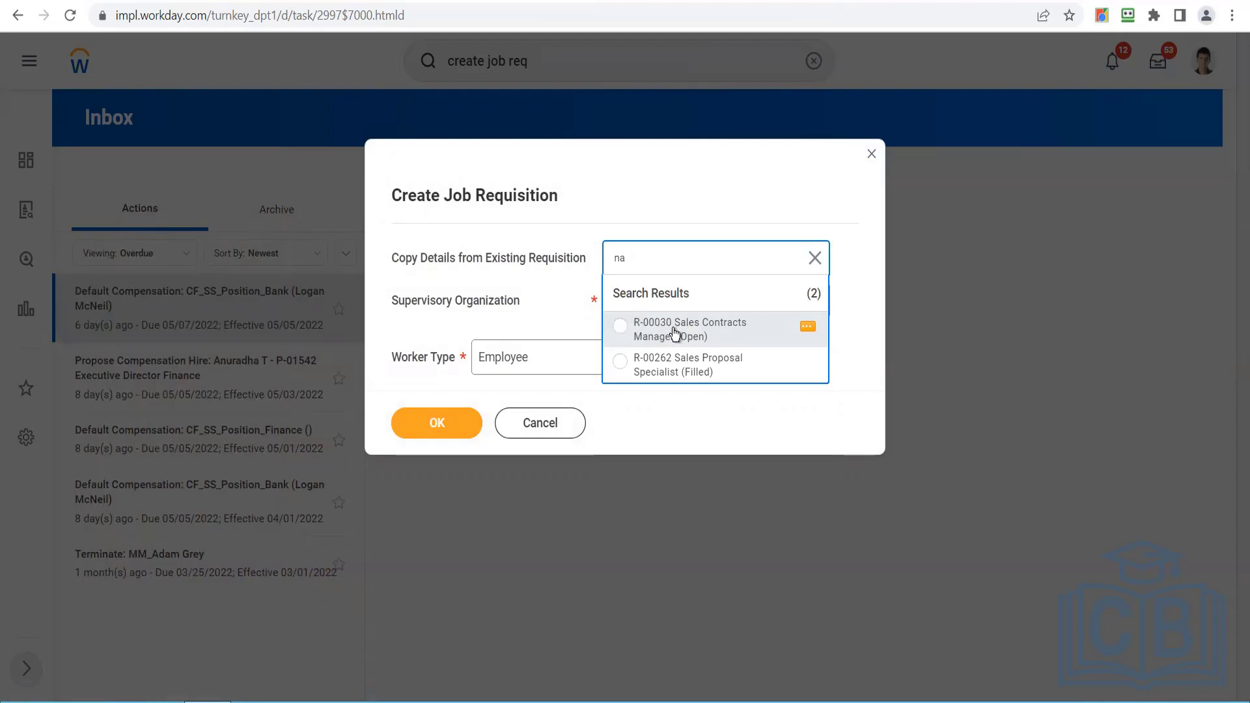
click(674, 332)
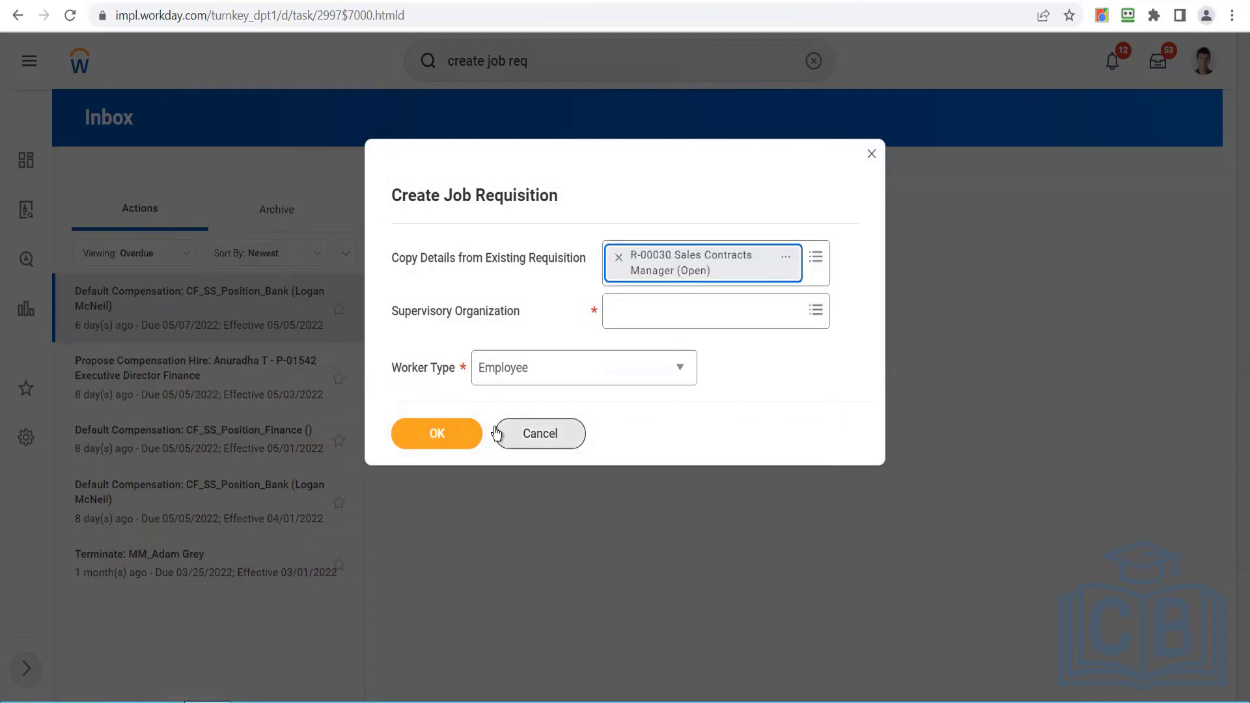
click(444, 432)
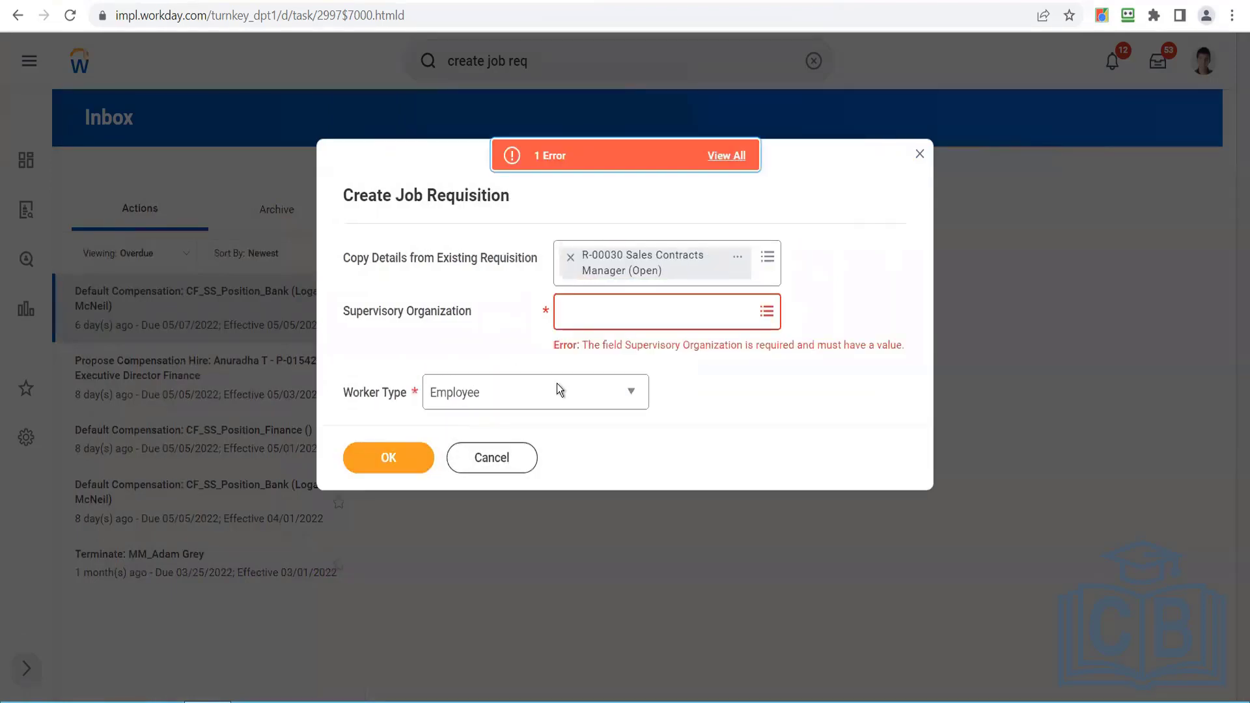
Step: Select SH as the supervisory organization for the copied requisition and continue to its recruiting information
click(655, 317)
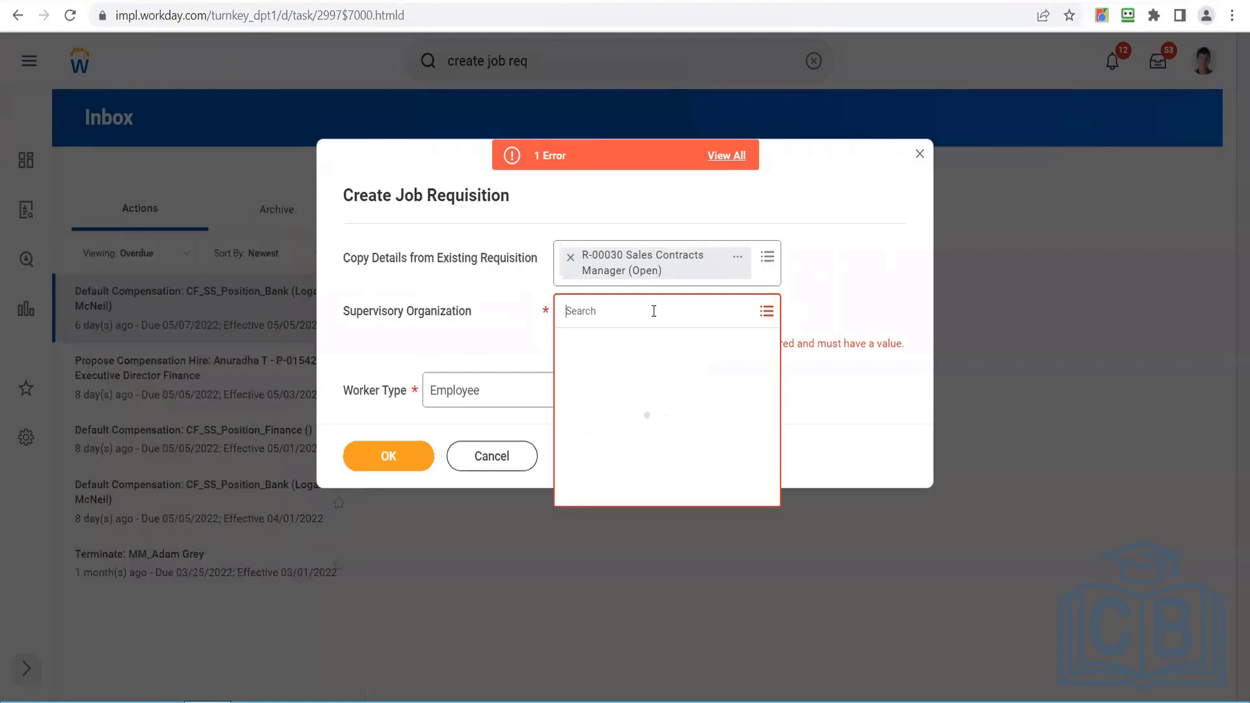
text(sh)
key(Return)
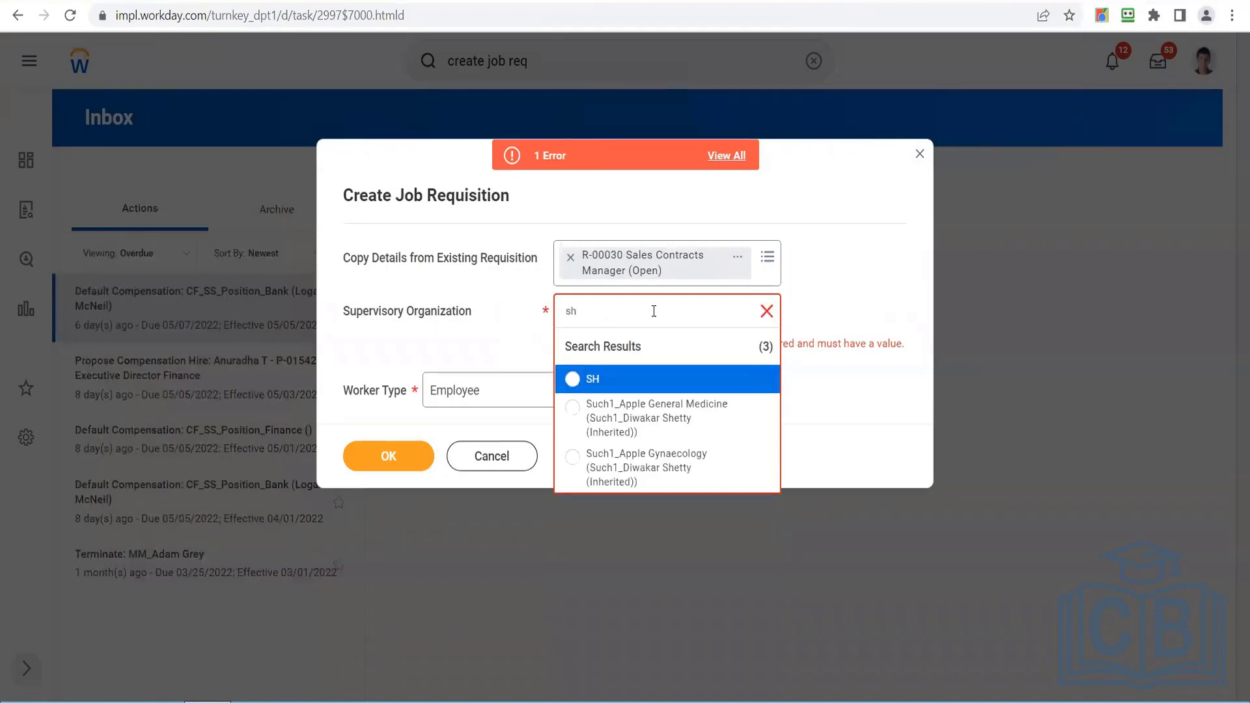
click(617, 381)
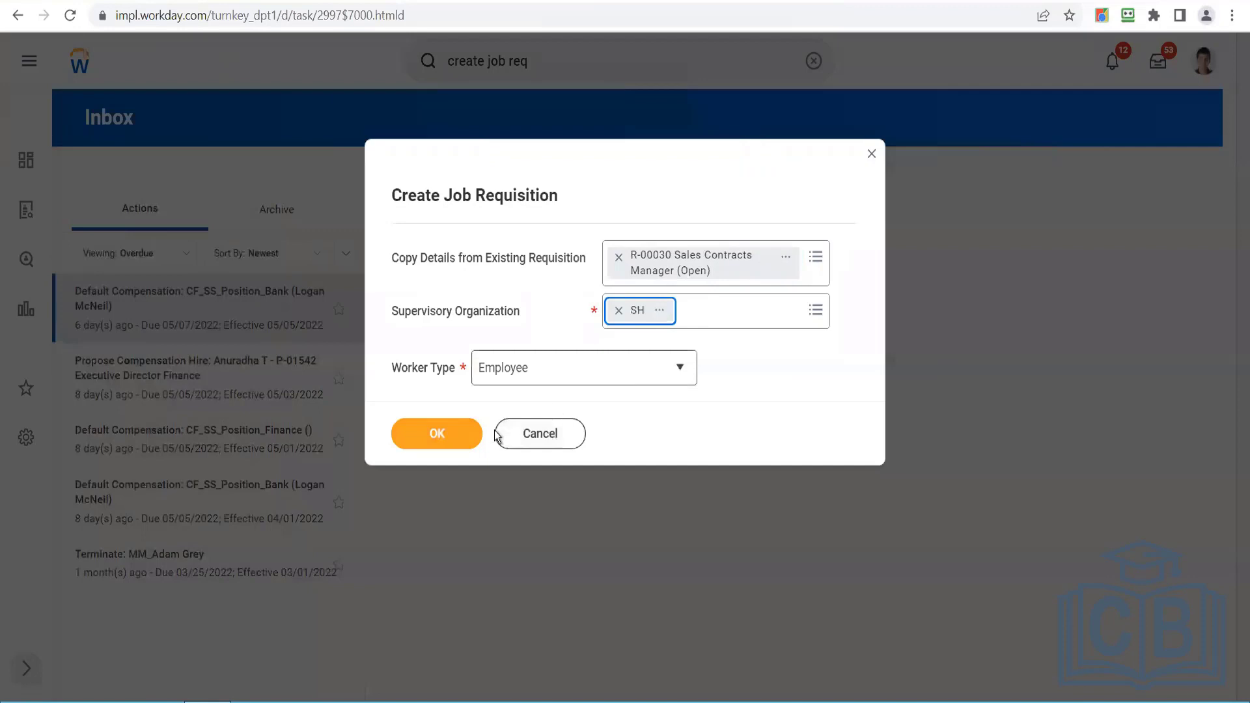
click(447, 436)
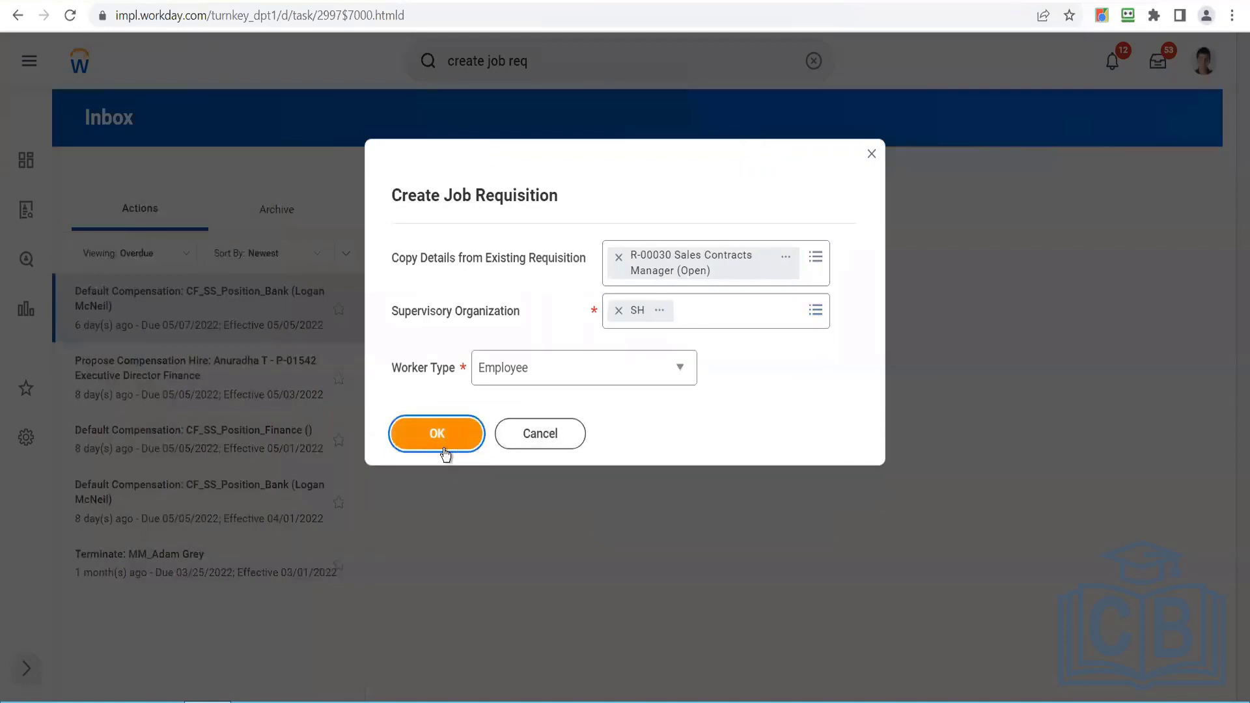
click(443, 448)
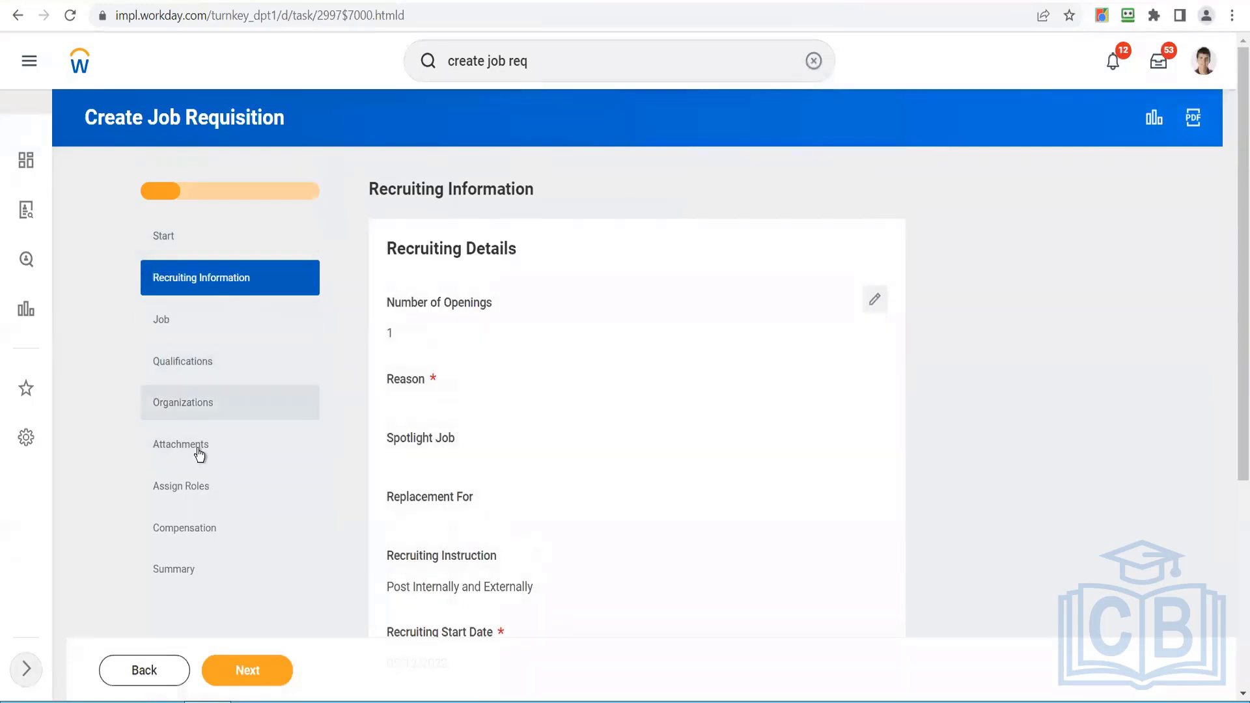
Step: In the requisition's Assign Roles section, set the role to Primary Recruiter and look up the choices for Assigned To
click(194, 493)
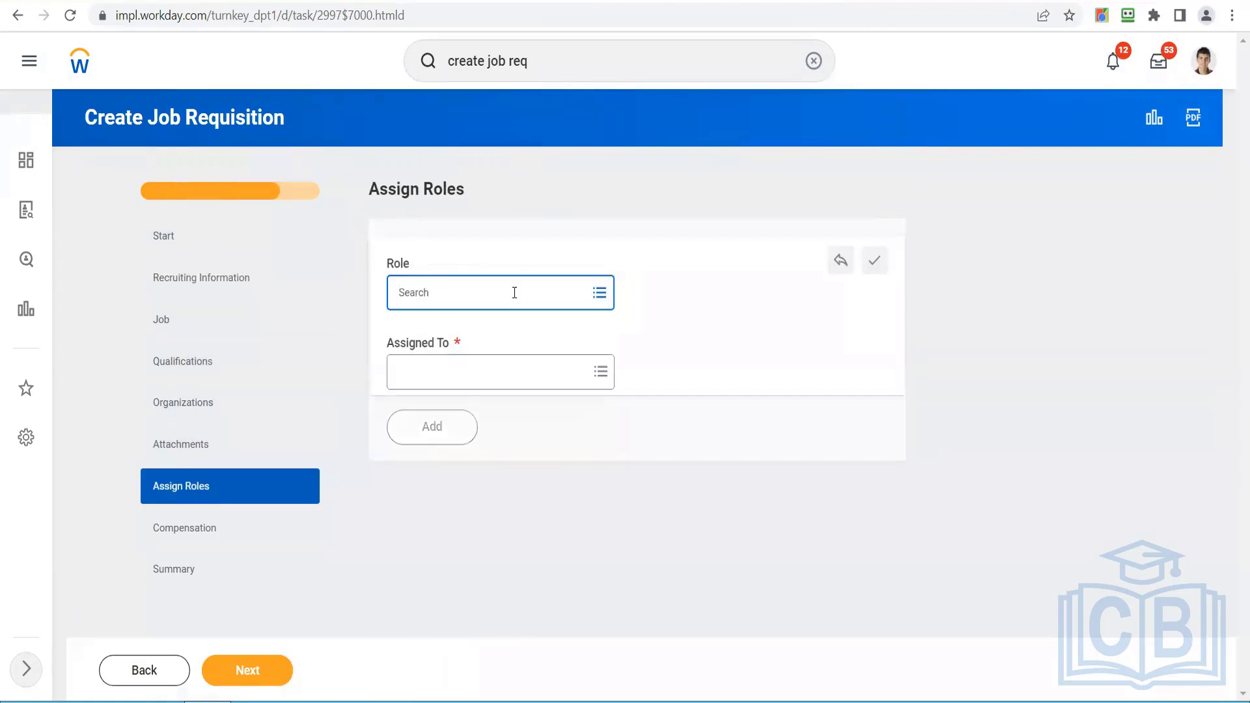
text(primary re)
key(Return)
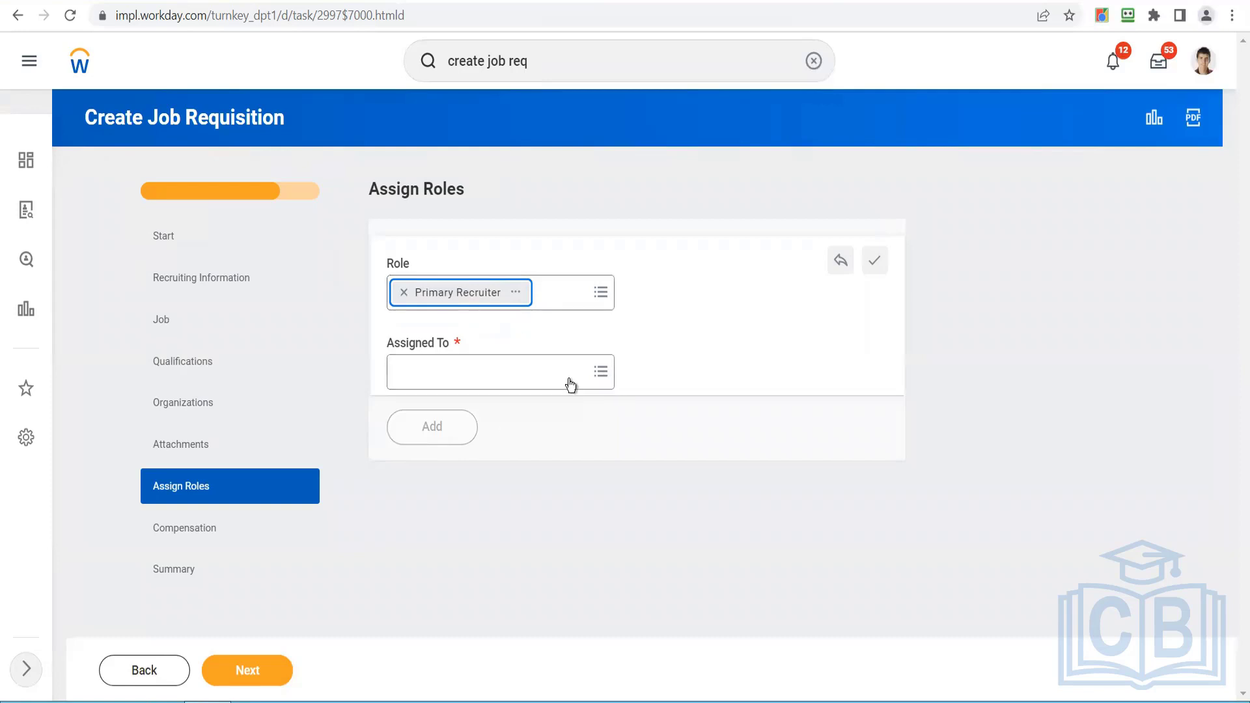
click(599, 376)
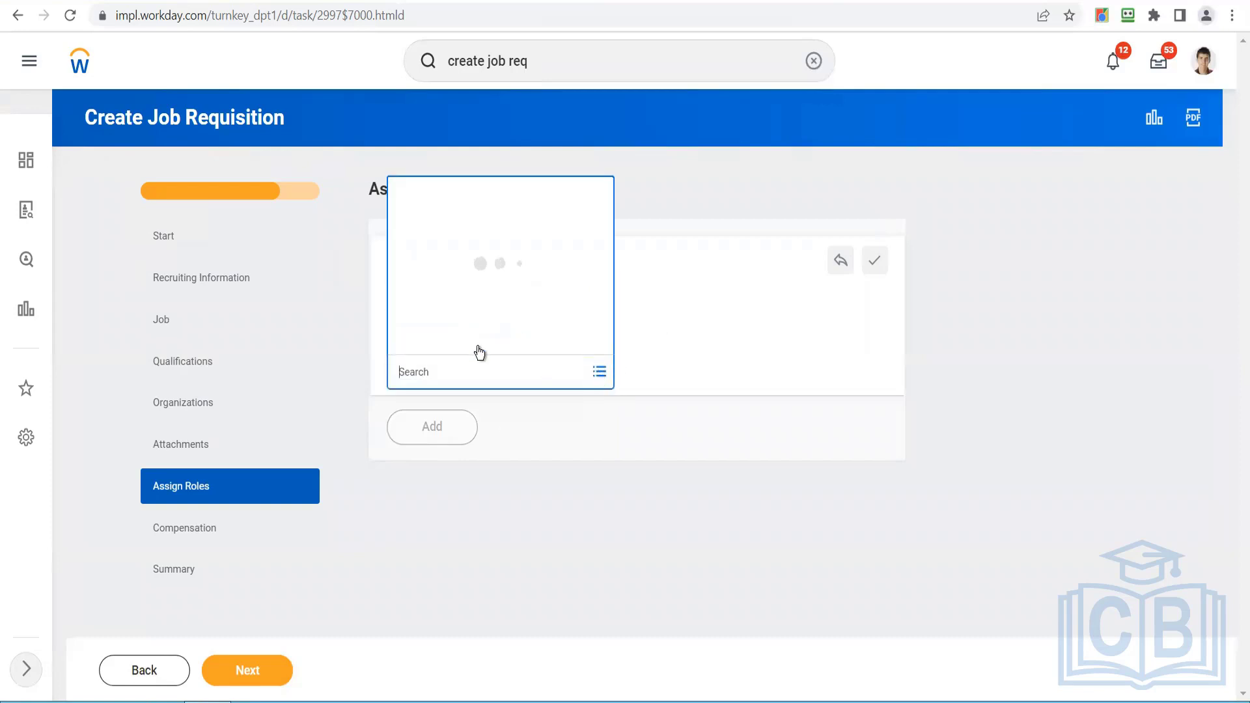
click(1013, 414)
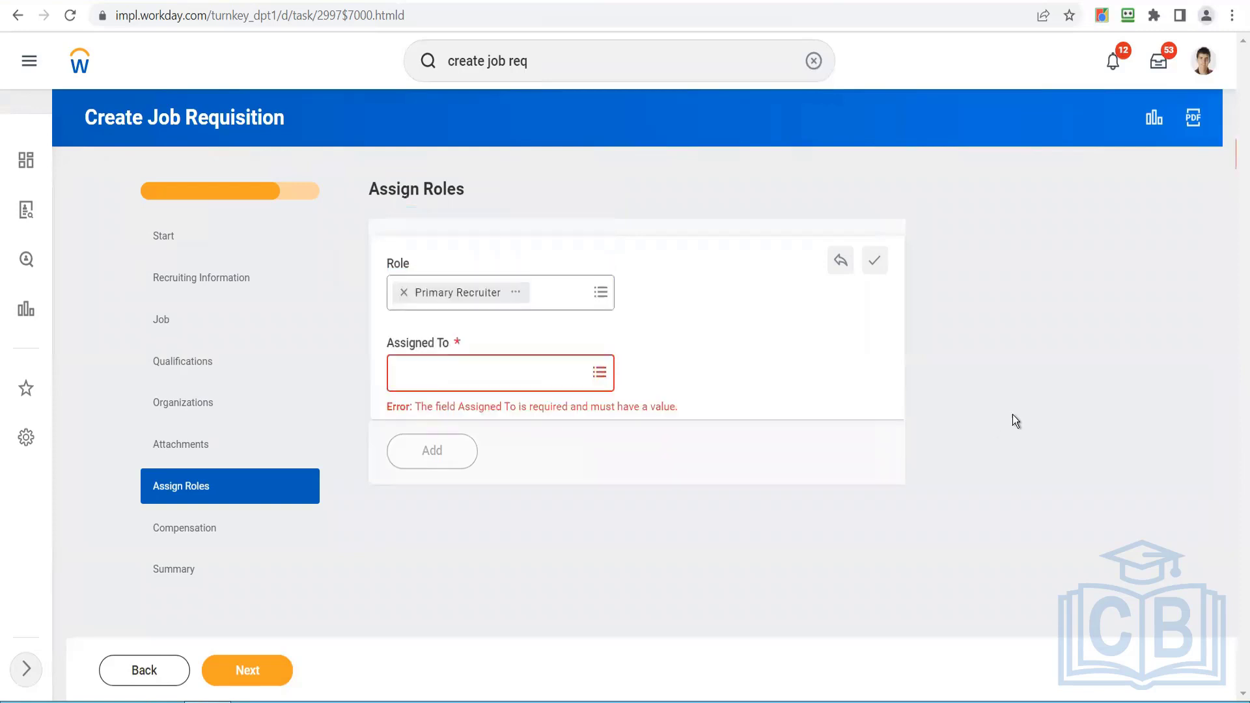
Step: Search for "bp : job req" and discard the unsaved job requisition
click(547, 52)
key(BackSpace)
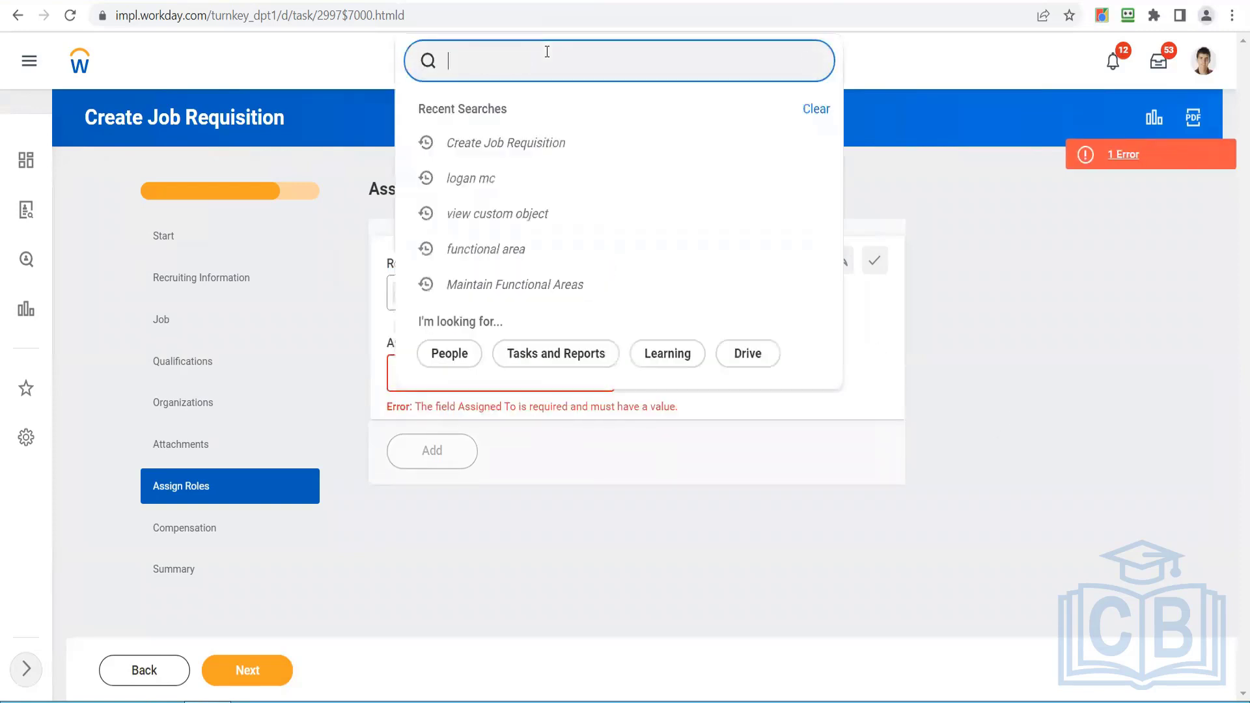
text(bp : job req)
key(Return)
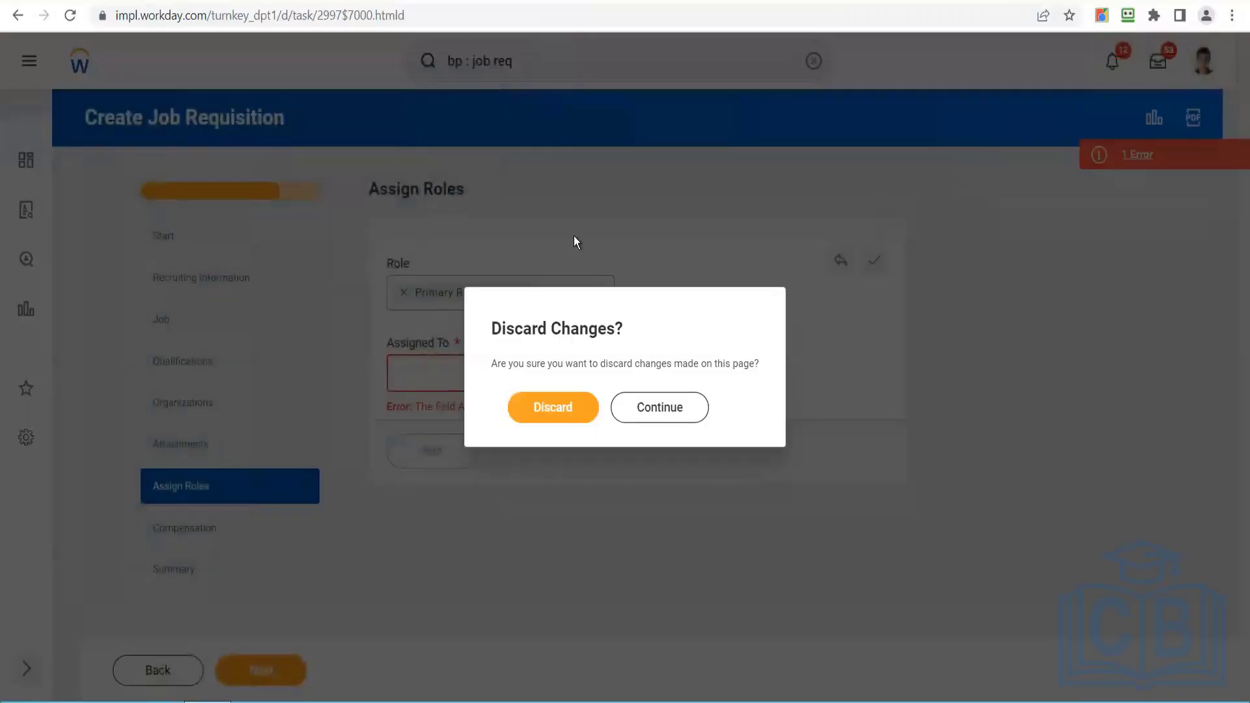
click(554, 409)
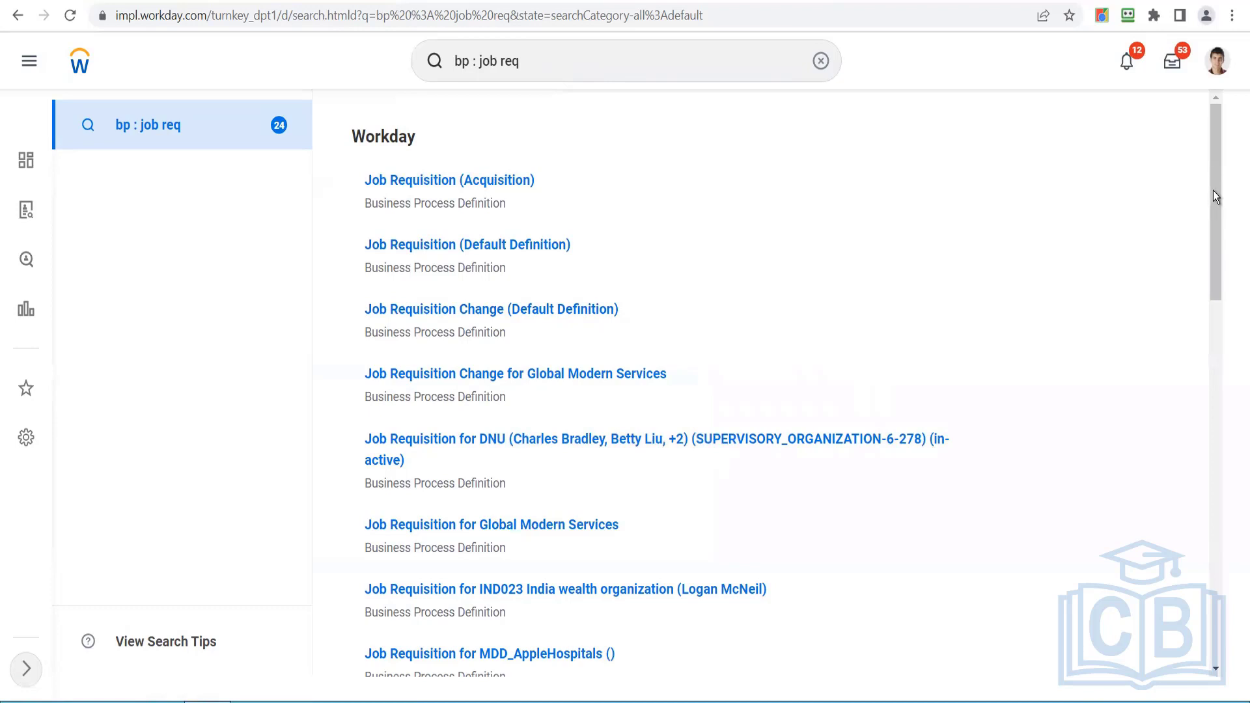
Step: Open the business process definition of Job Requisition for SH from the search results
drag(1216, 190, 1219, 245)
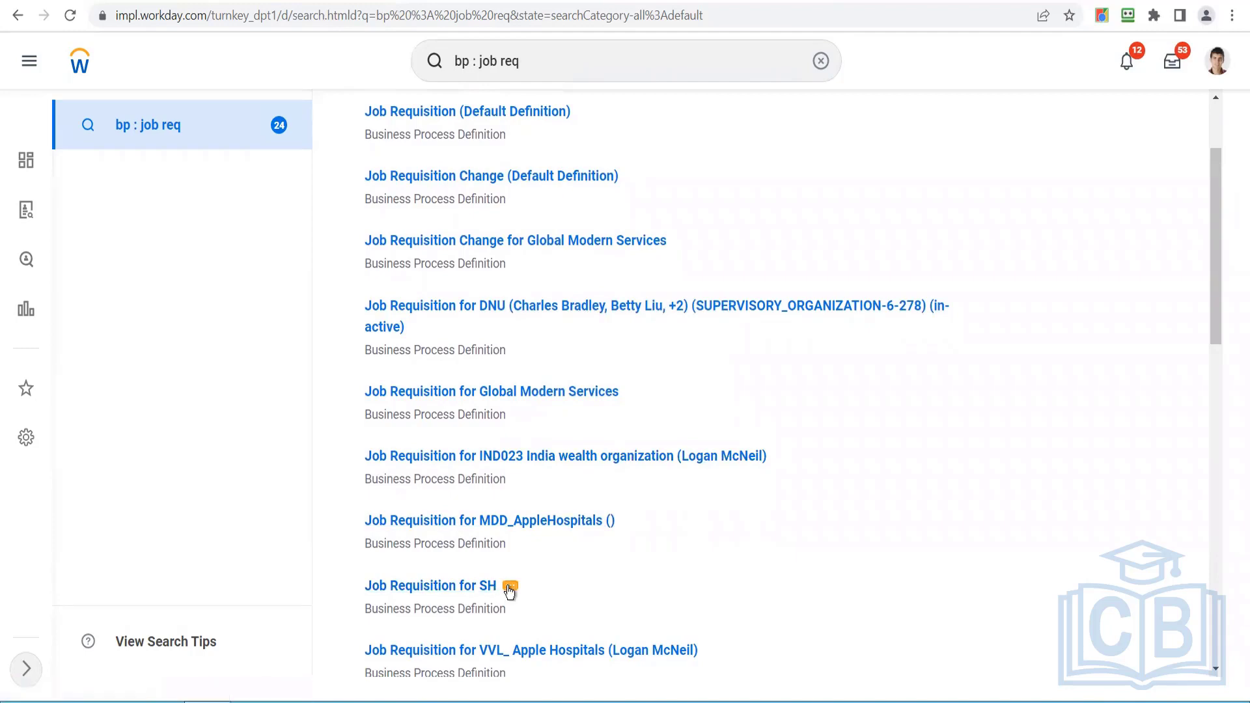
click(510, 589)
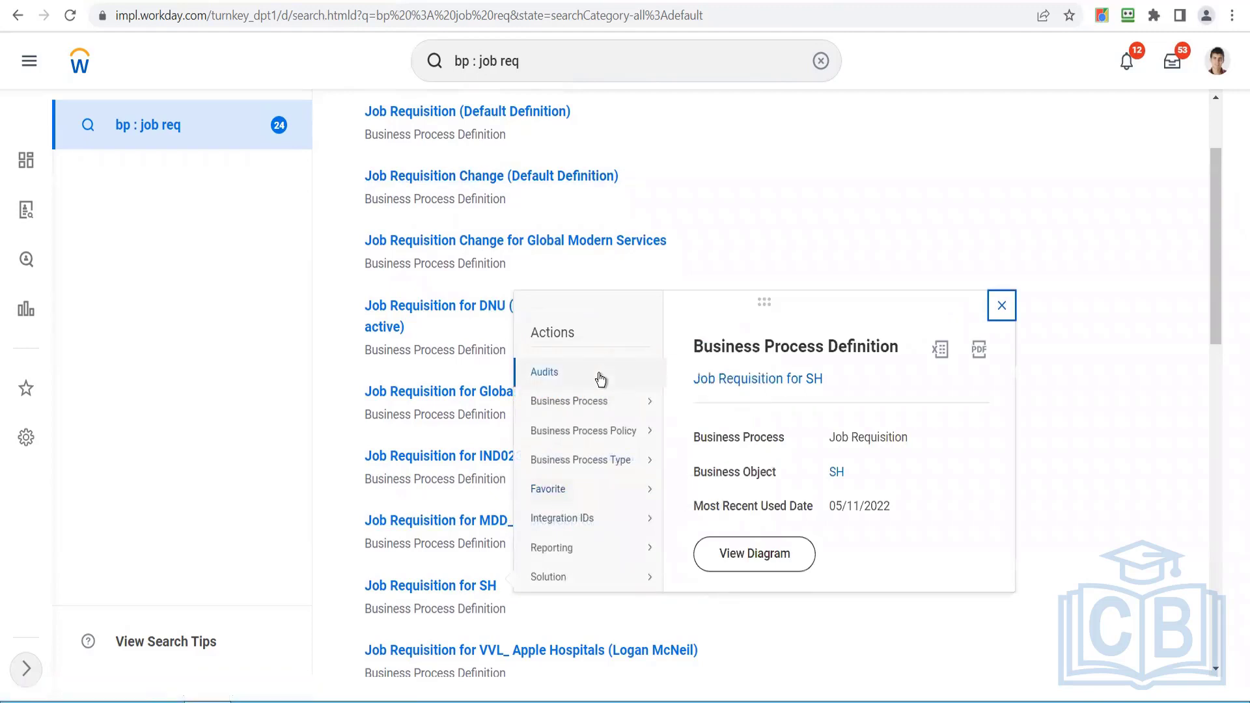
mouse_move(595, 402)
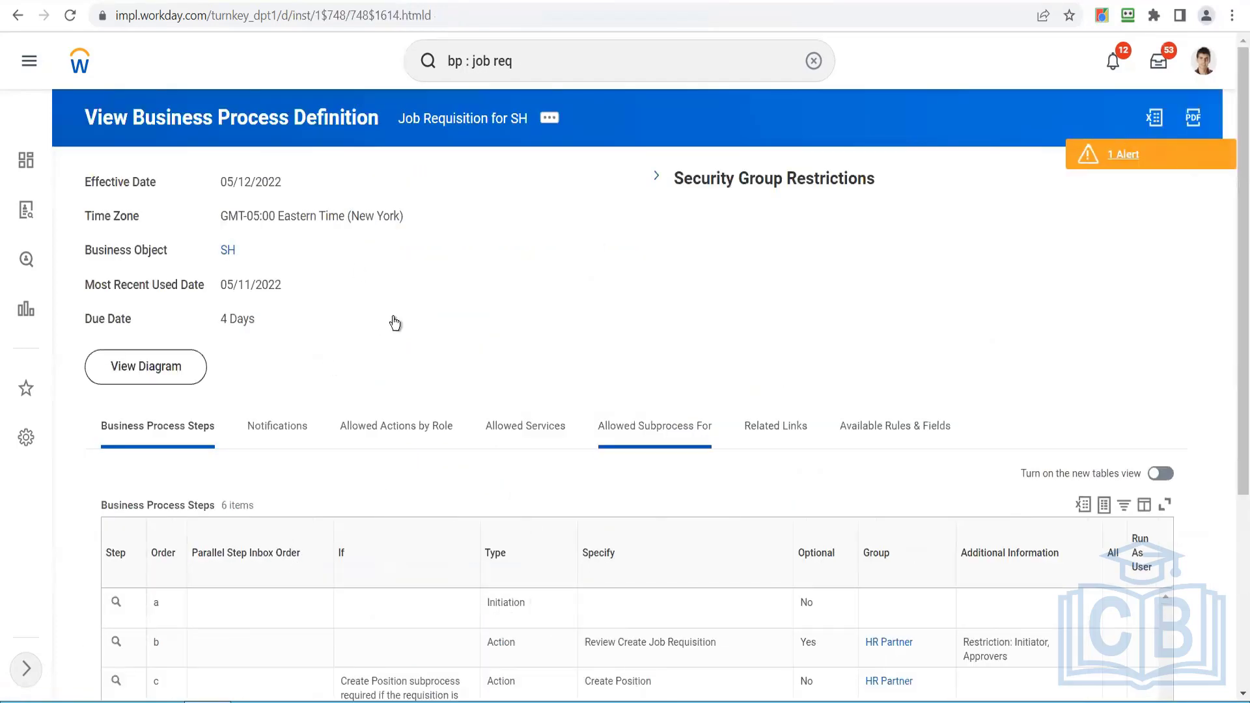
Step: View the business process template behind the Job Requisition for SH definition
click(554, 117)
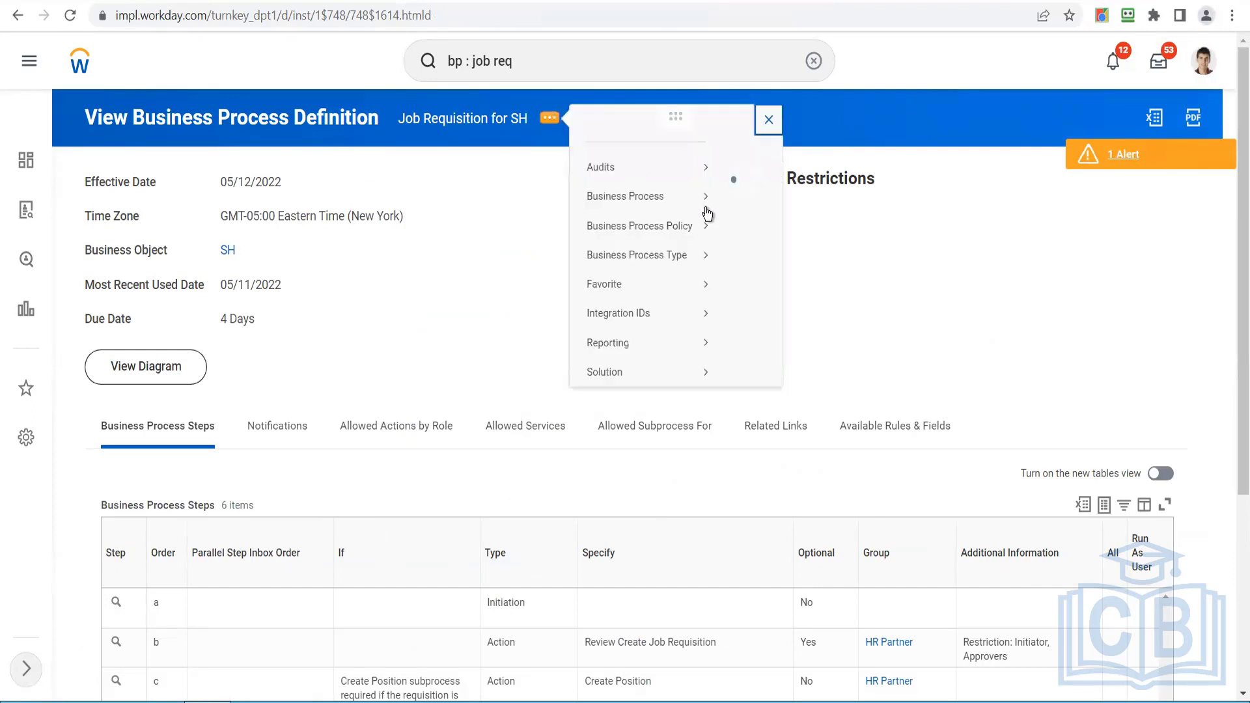
mouse_move(674, 228)
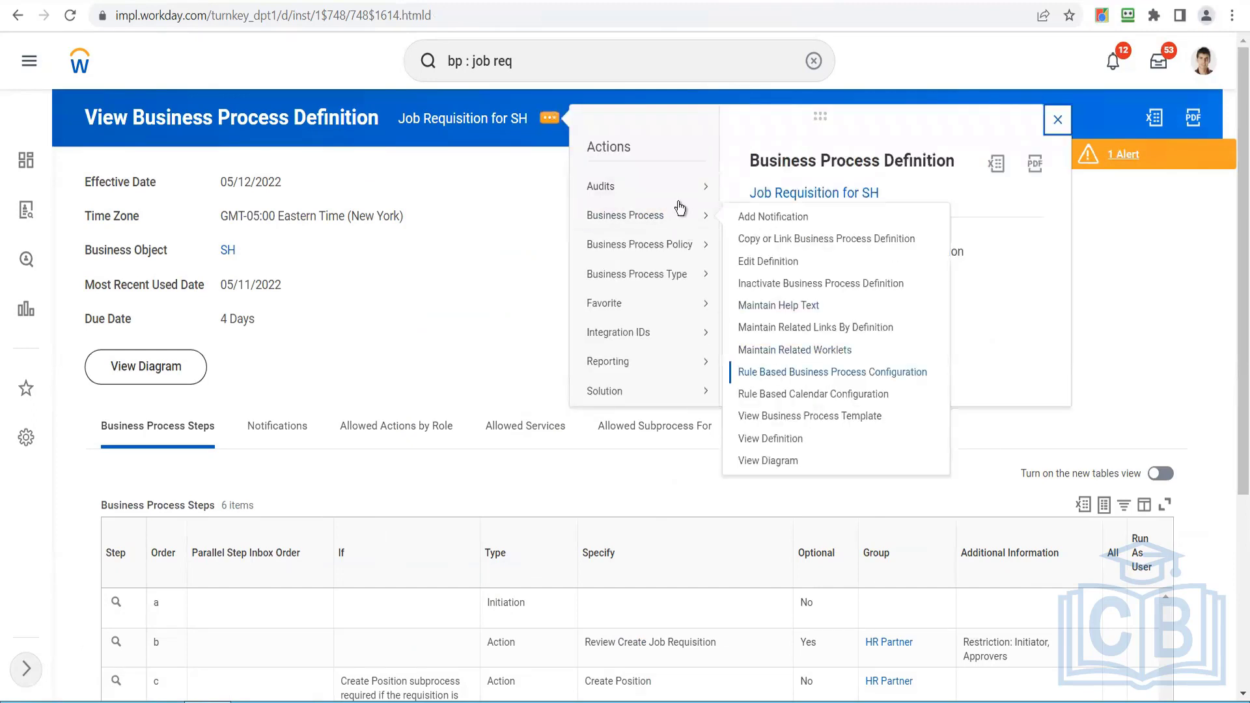
click(786, 420)
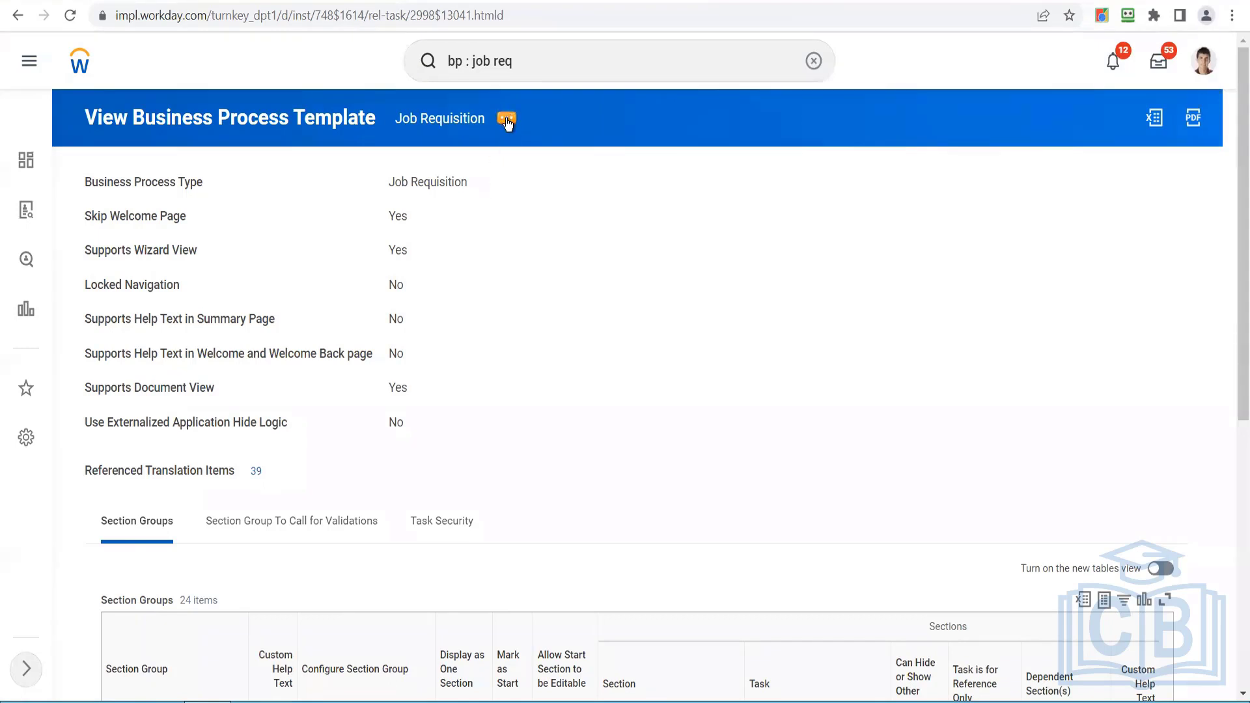
Step: Open the consolidated template configuration for the Job Requisition business process type, keeping the effective date 05/12/2022
mouse_move(483, 191)
click(481, 183)
mouse_move(554, 231)
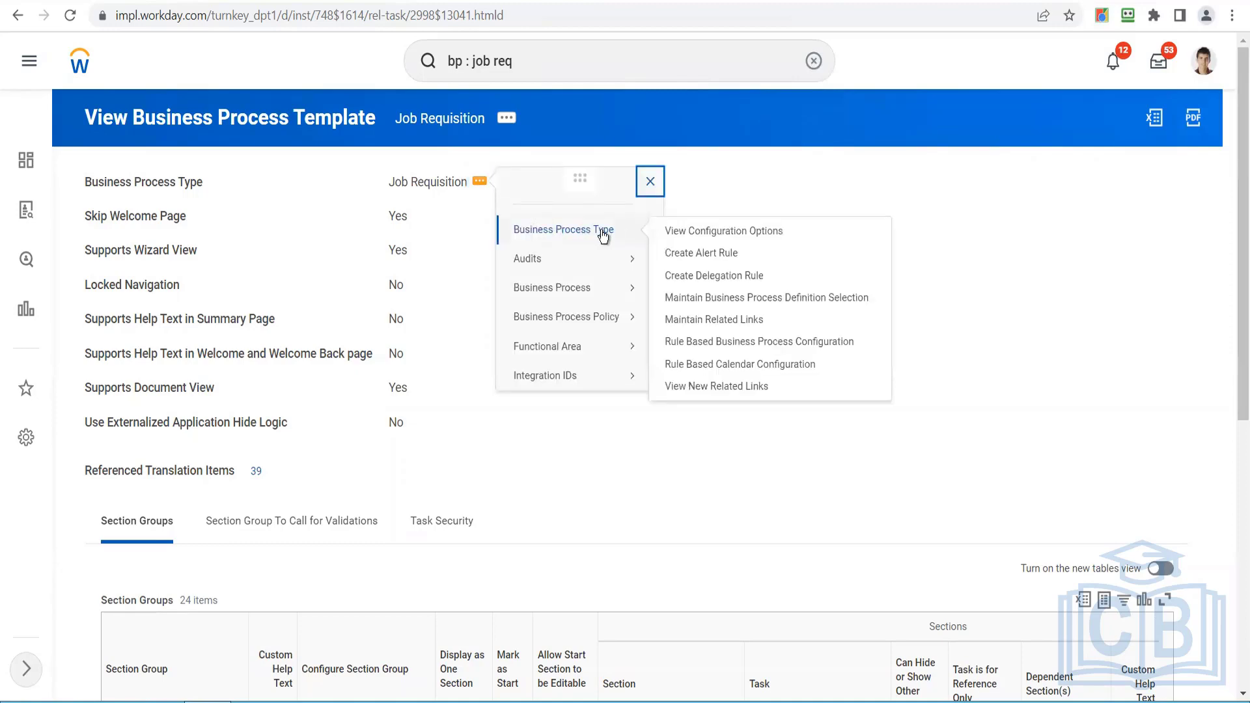
mouse_move(602, 295)
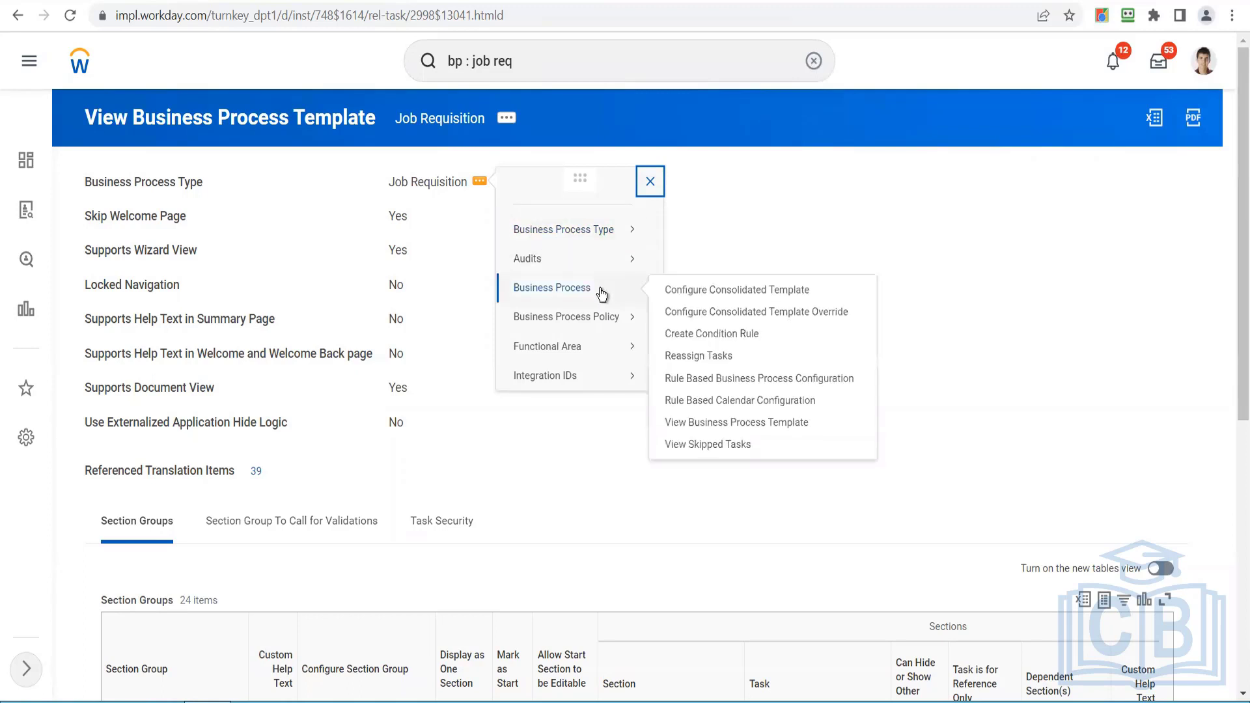
click(701, 297)
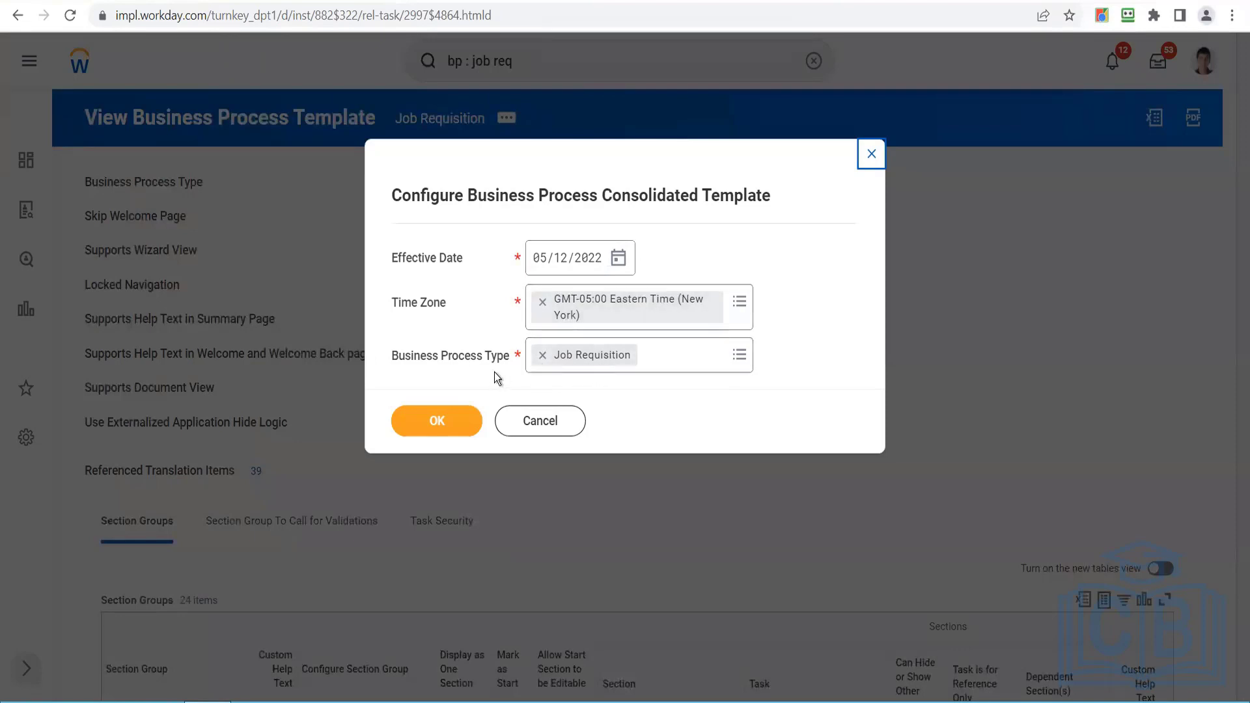
click(458, 423)
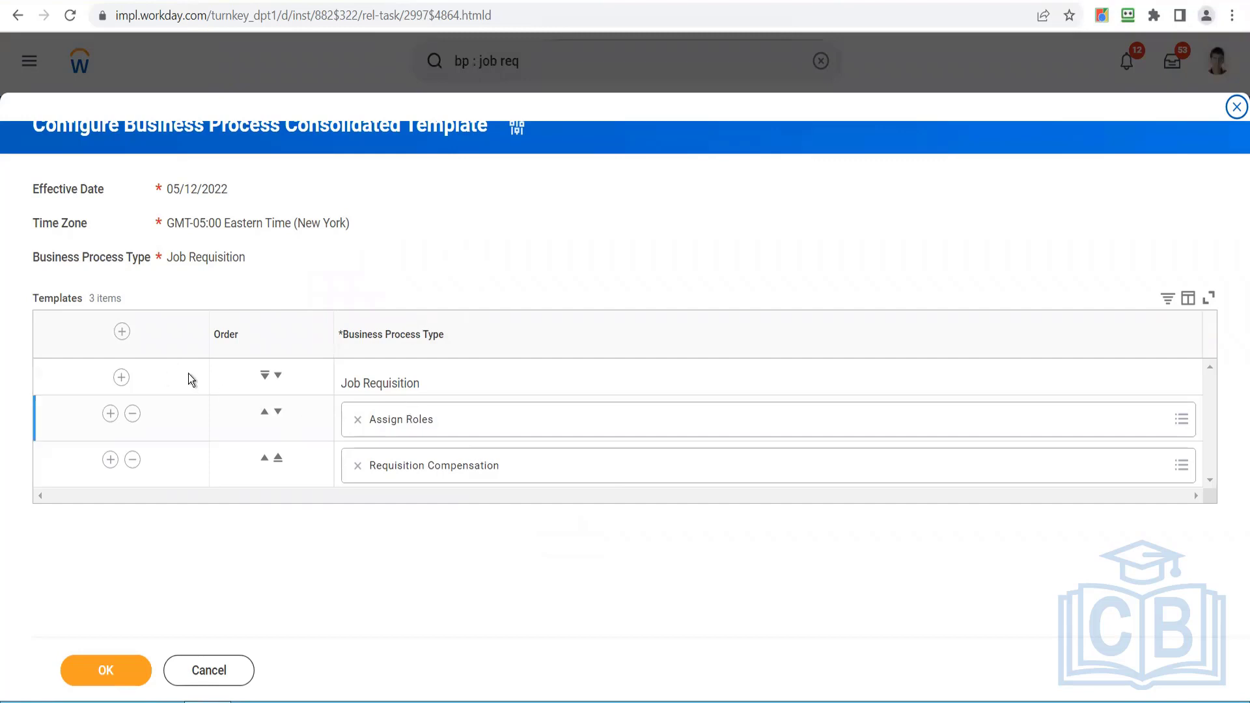
Step: Check which business process types can be added to the consolidated template, using a temporary row, and remove that row
click(122, 377)
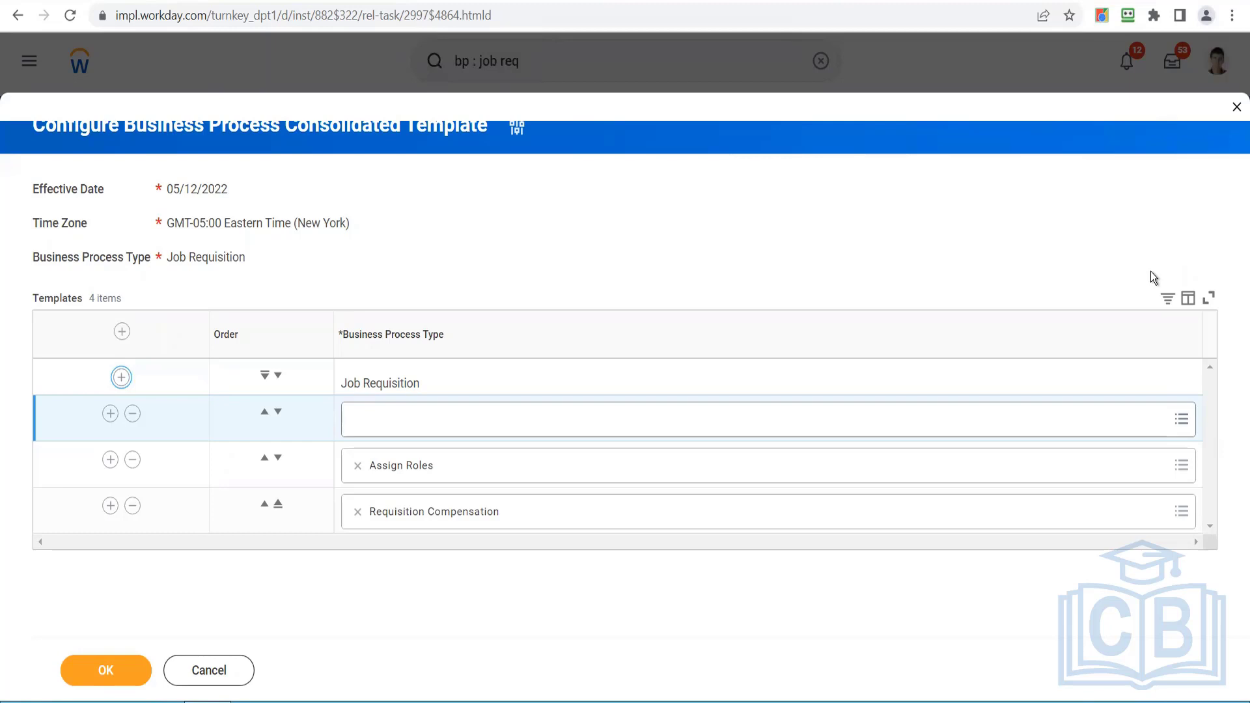
click(1185, 422)
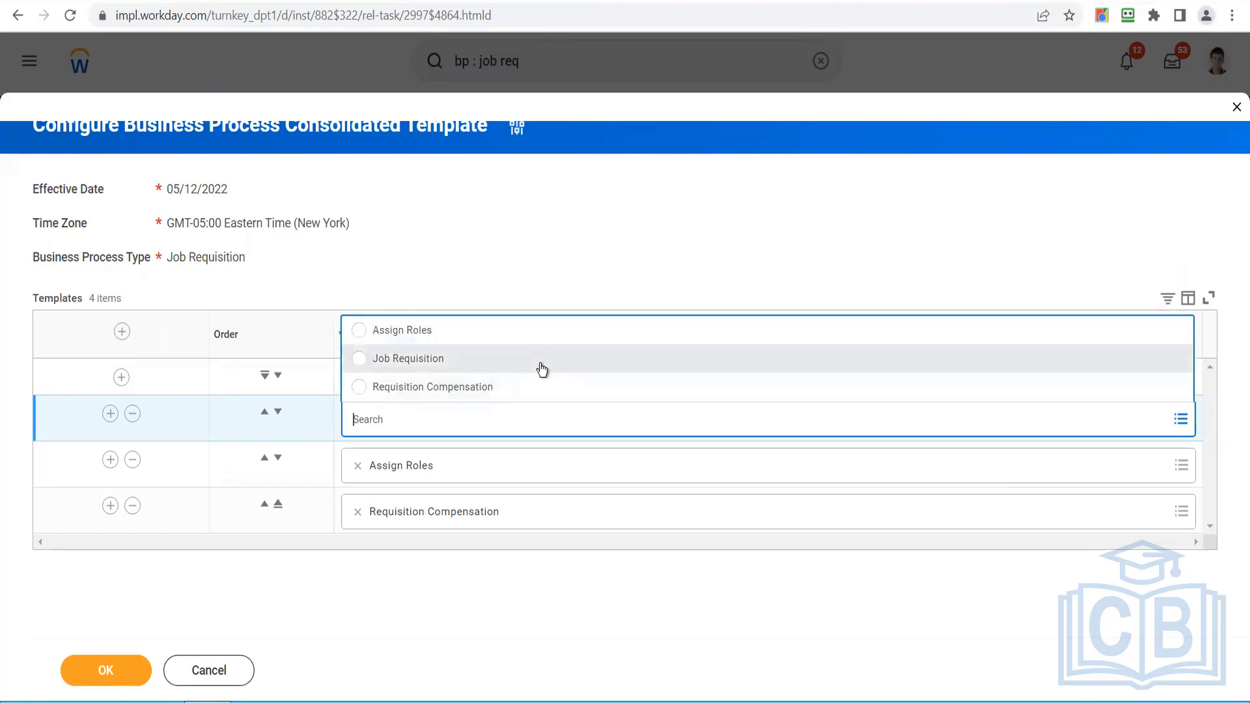
click(591, 252)
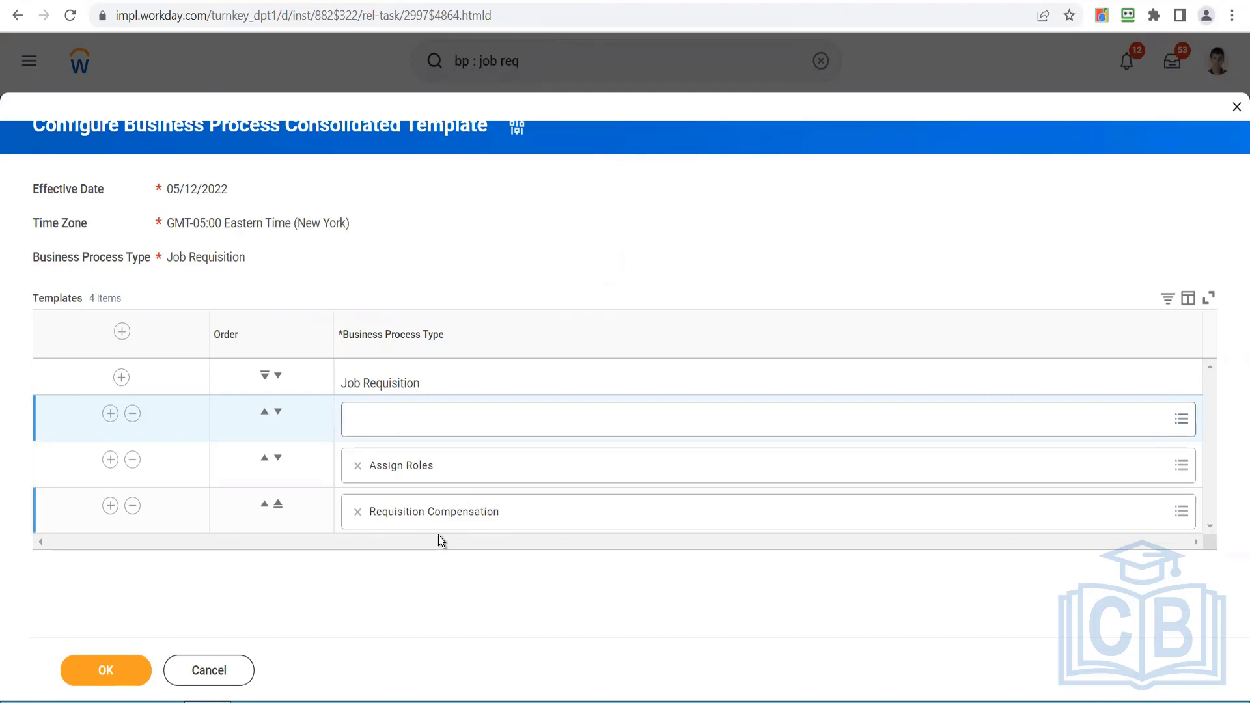
click(130, 414)
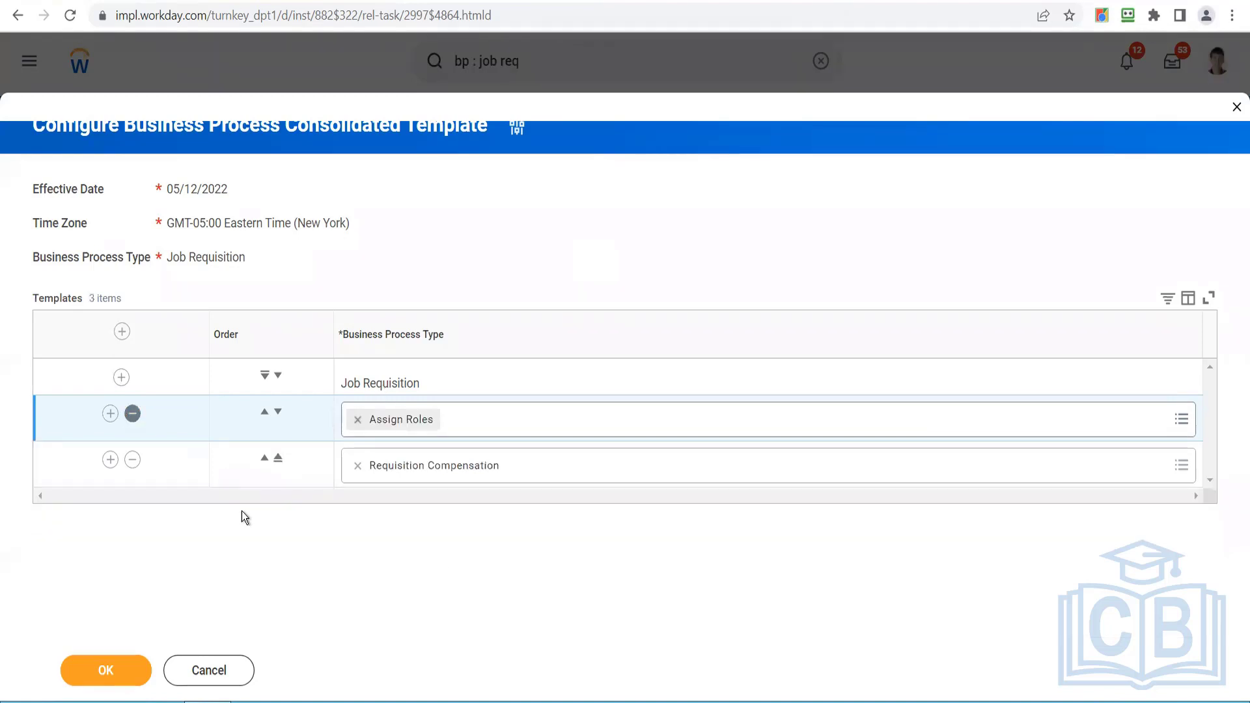
Step: Save the consolidated template with Job Requisition, Assign Roles and Requisition Compensation, and return to the Job Requisition business process template
click(107, 671)
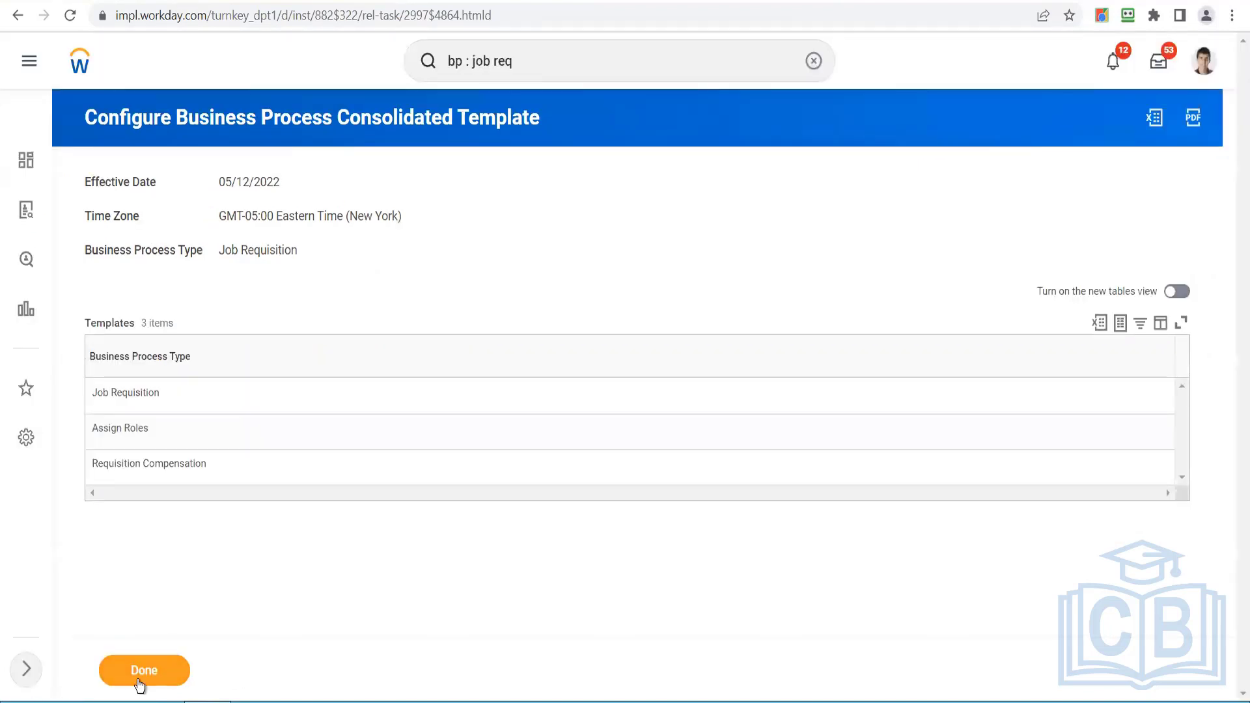
click(142, 677)
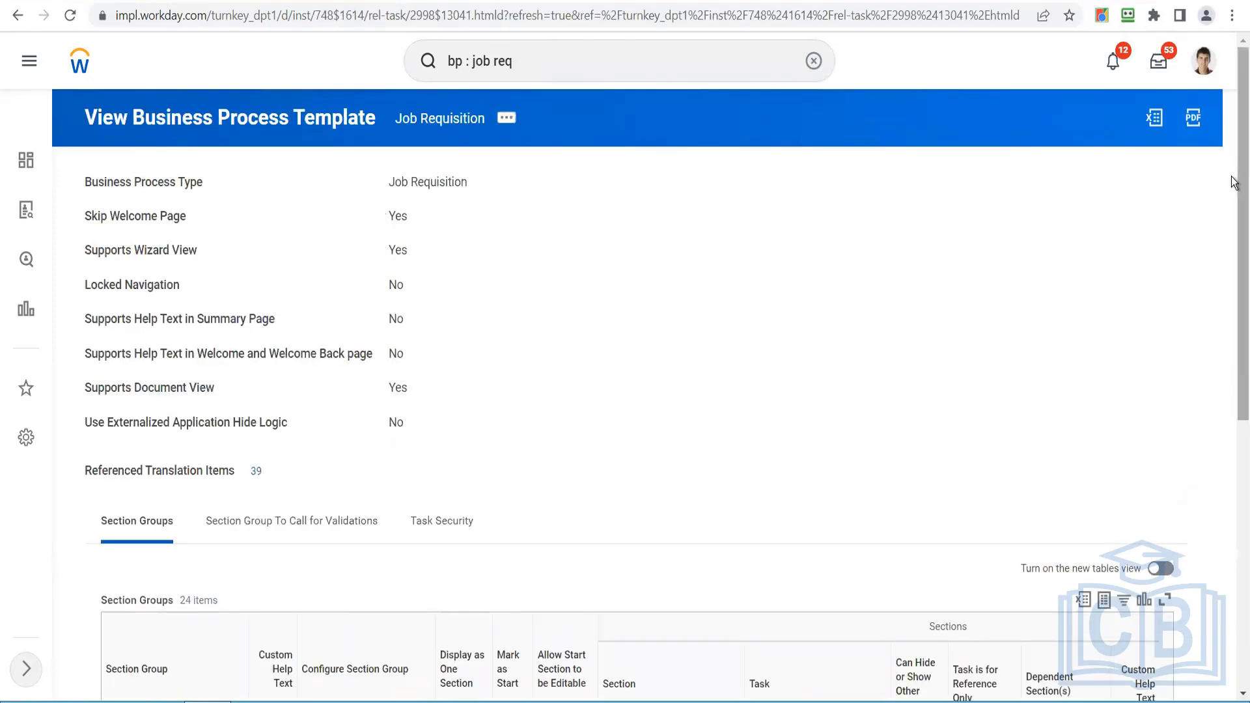
drag(1238, 177, 1238, 48)
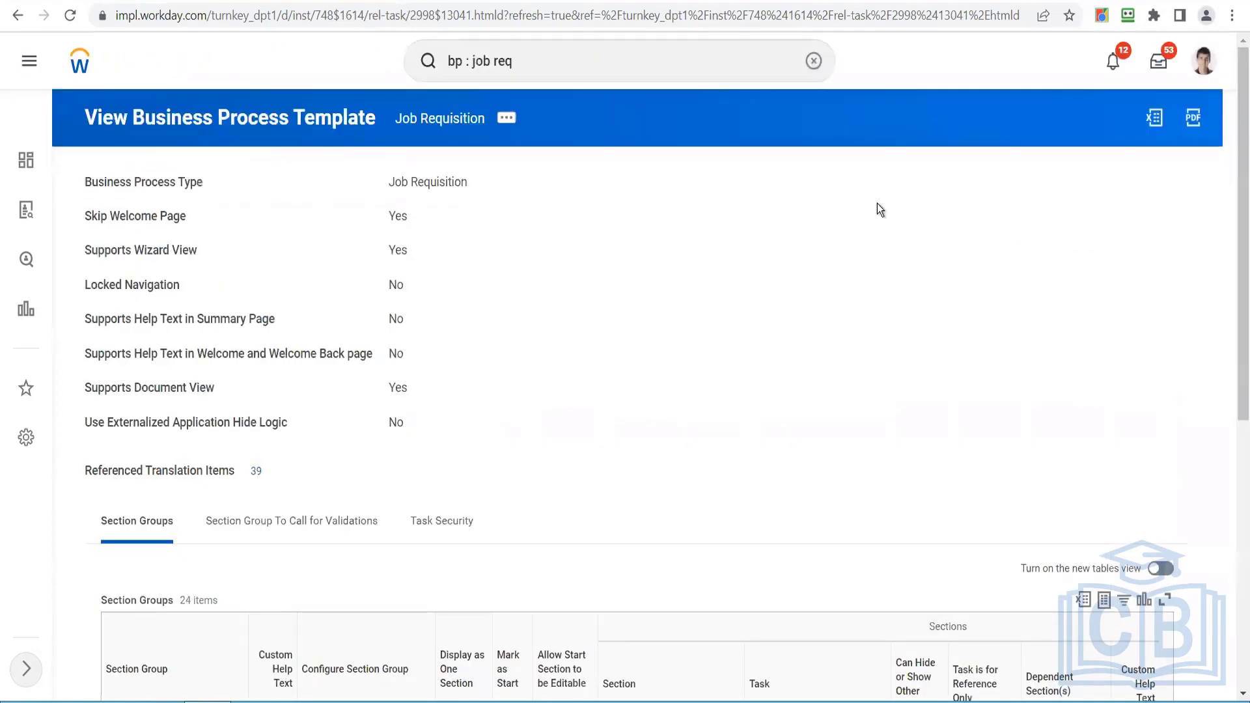
Step: Search for "bp : hire" to list the Hire business process definitions
click(539, 68)
key(BackSpace)
key(BackSpace)
key(BackSpace)
key(BackSpace)
key(BackSpace)
key(BackSpace)
key(BackSpace)
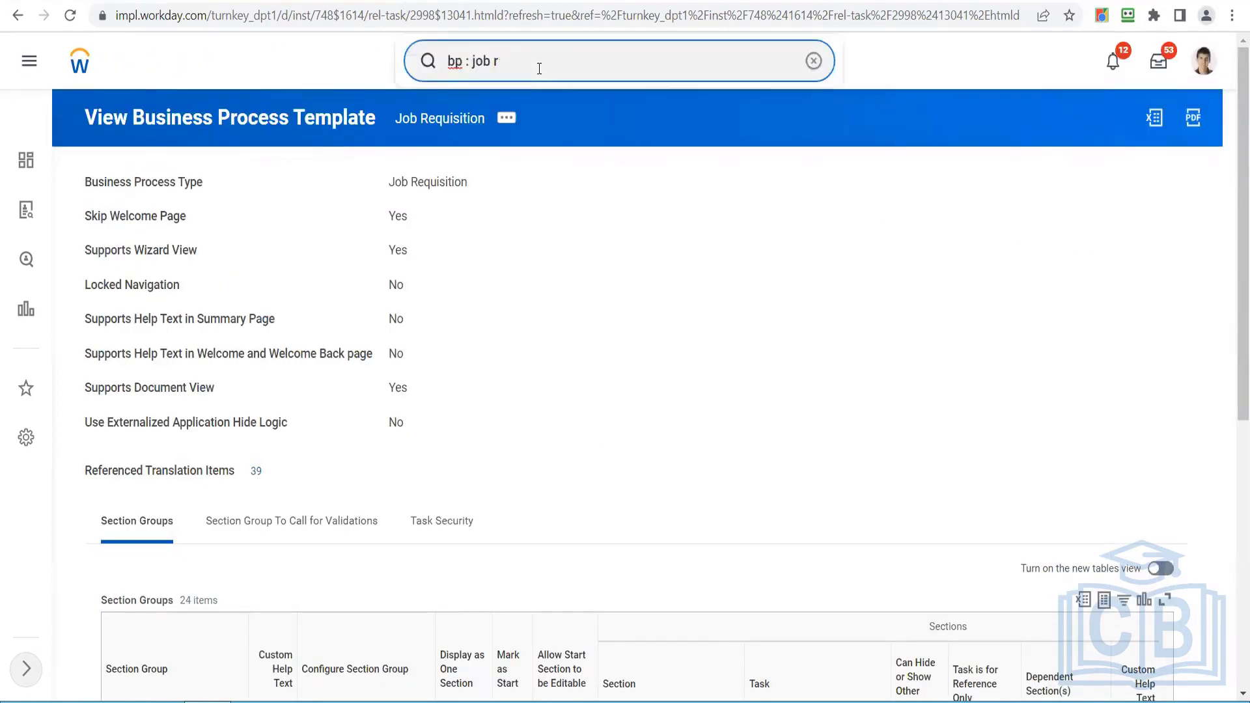
text(hire)
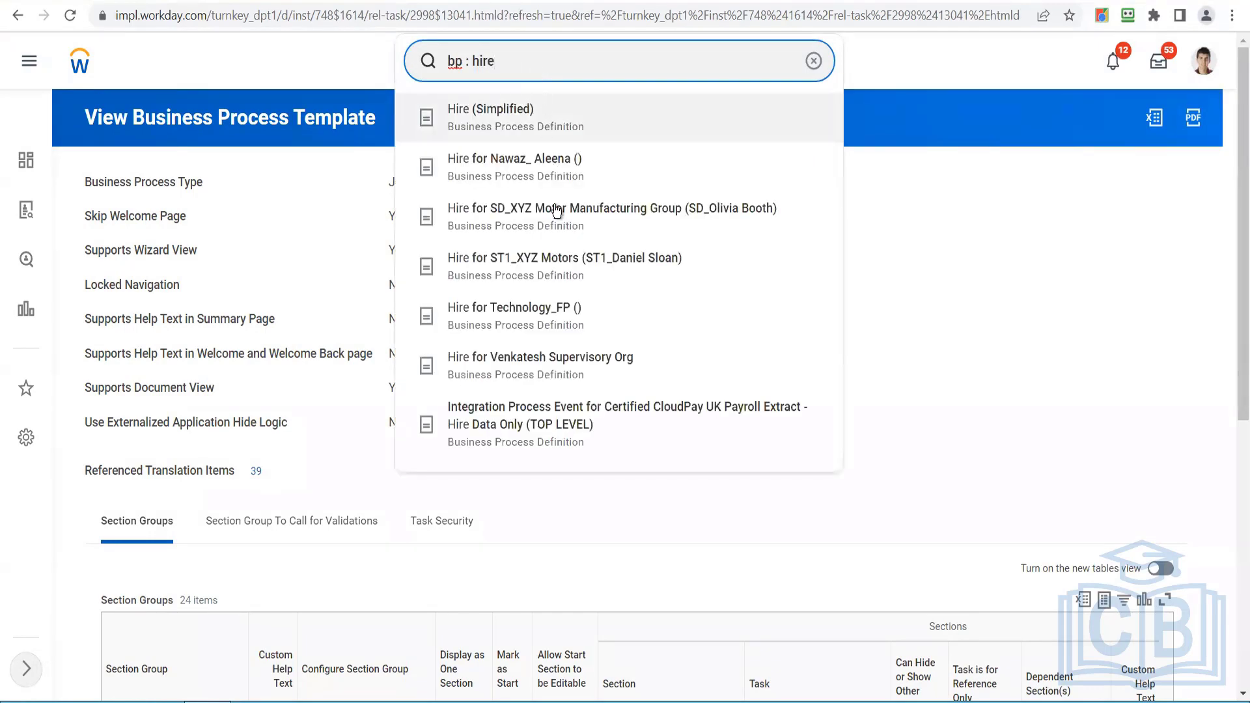
click(901, 268)
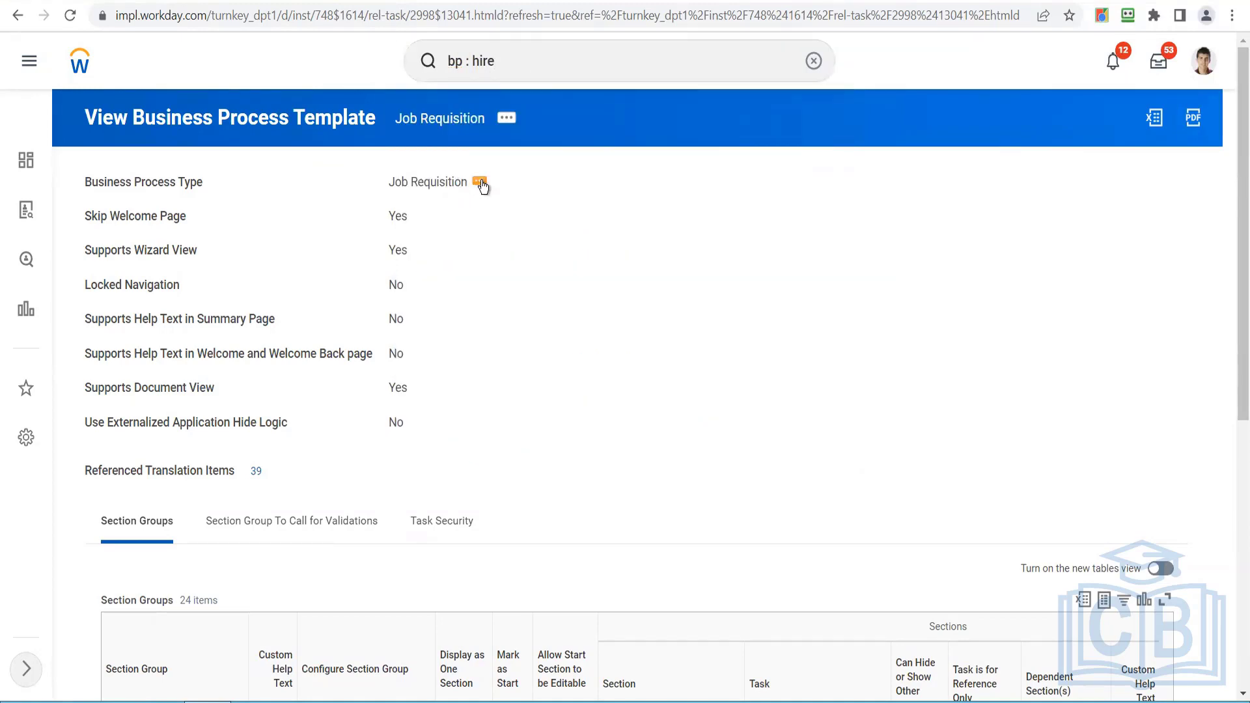
click(480, 183)
click(544, 62)
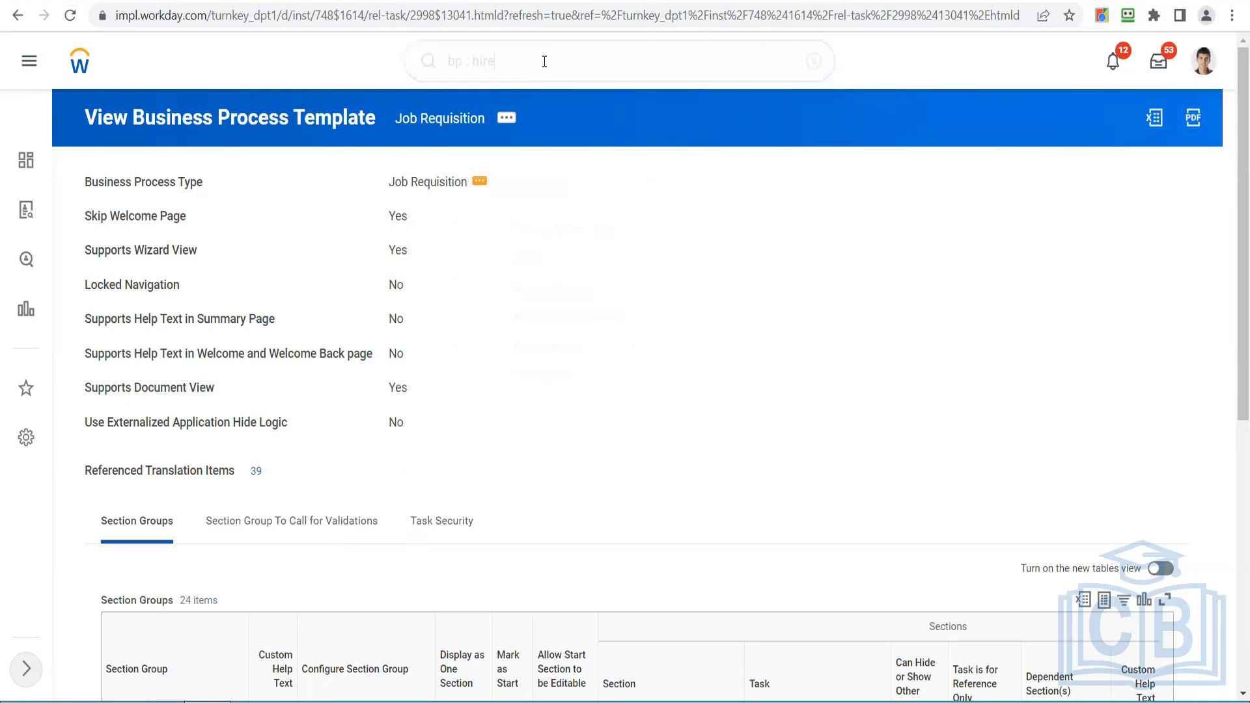
key(Return)
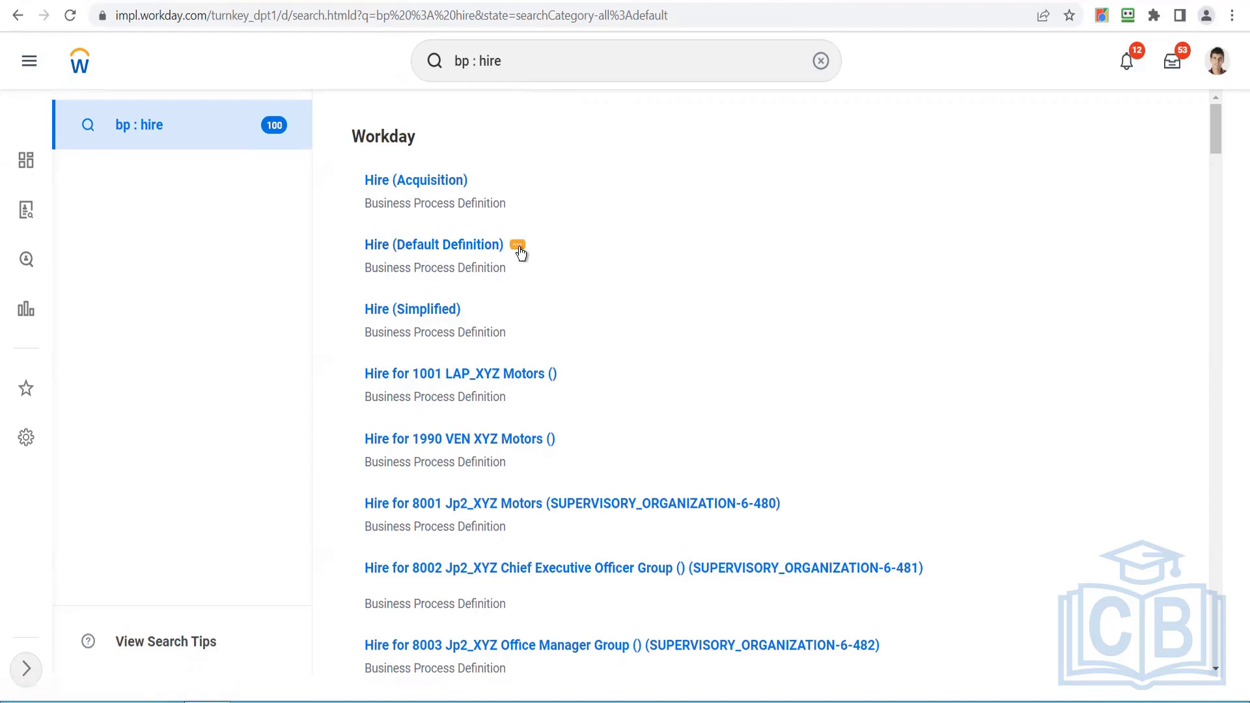
Step: Examine the related actions of Hire (Default Definition) for business process template options
click(518, 247)
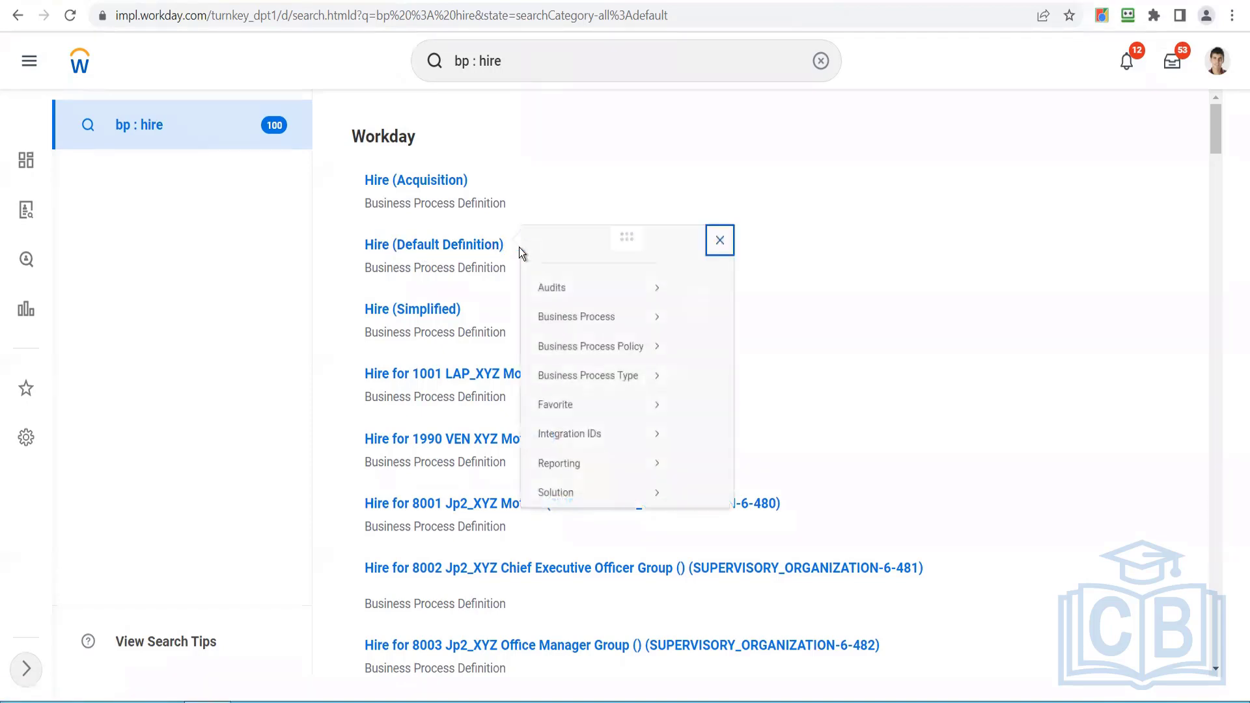
mouse_move(614, 346)
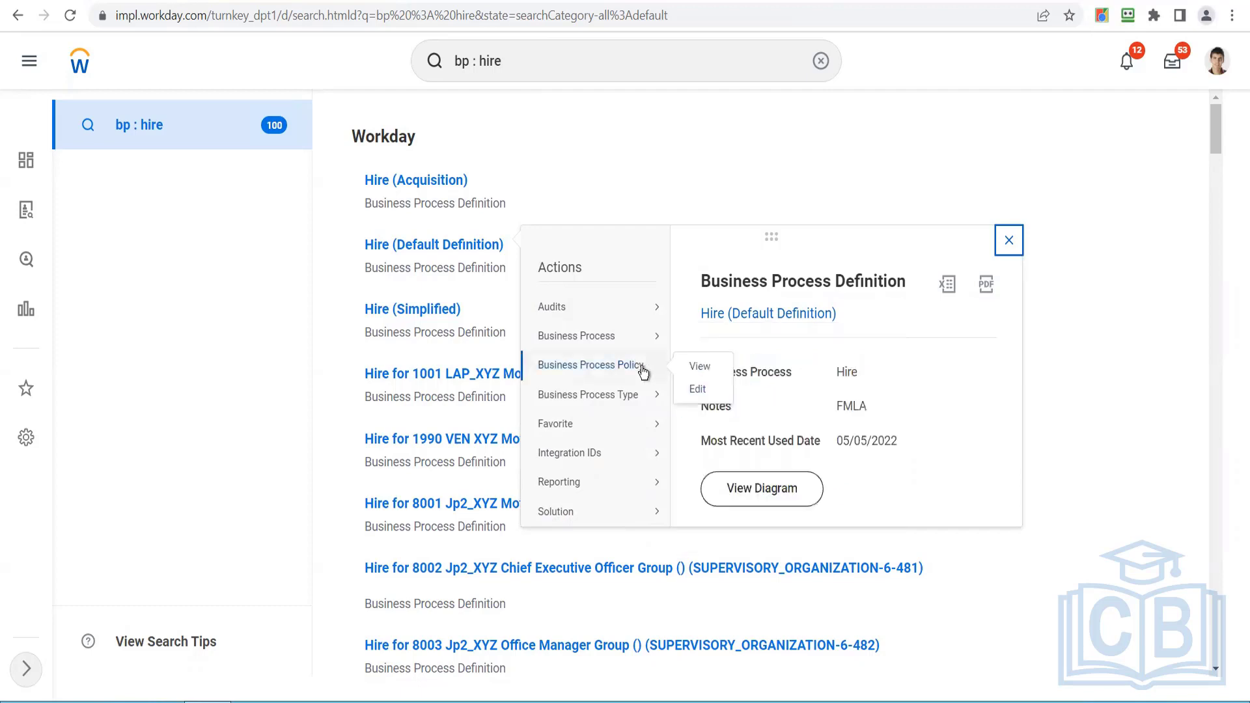
mouse_move(625, 397)
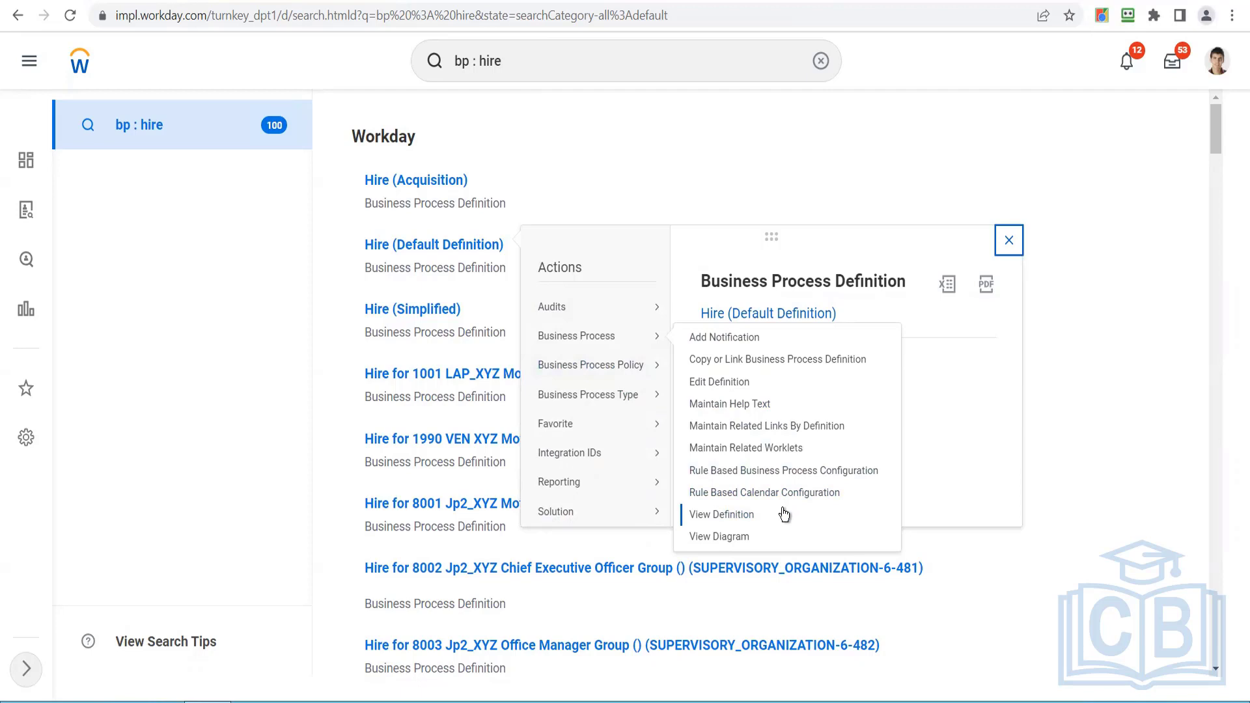
click(686, 184)
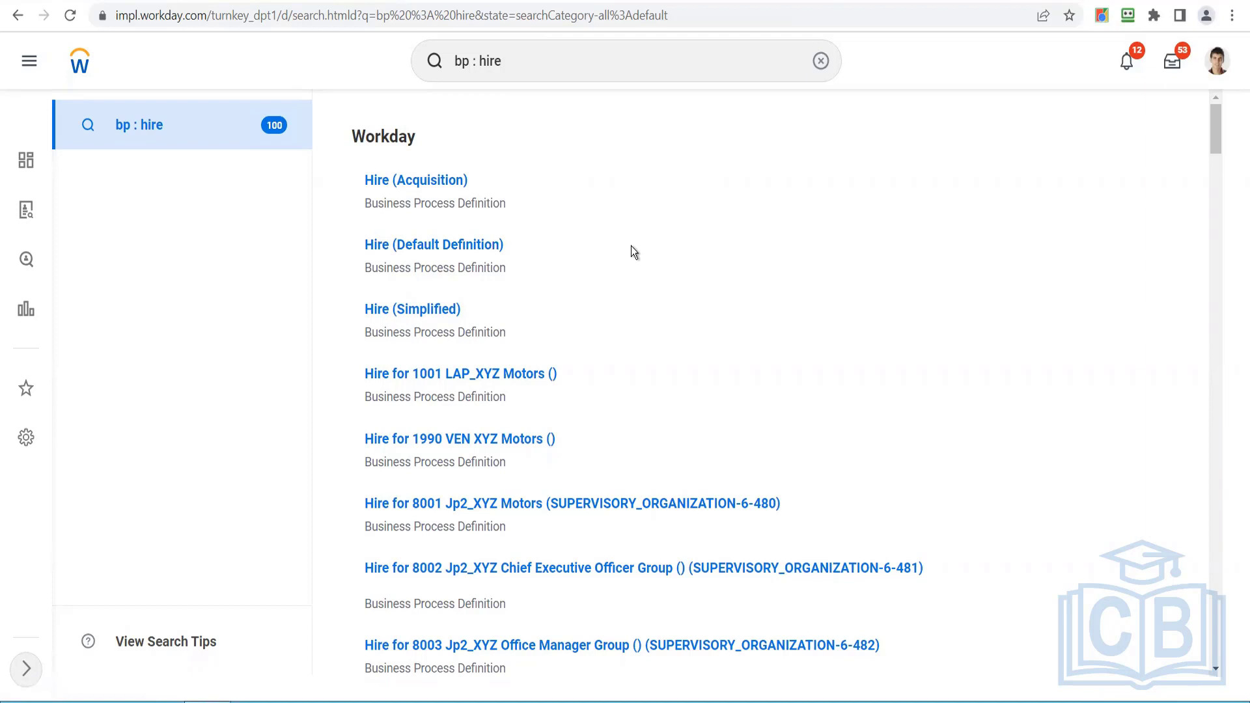
Step: Search for "bp : edit job req" and open Edit Job Requisition Additional Data (Default Definition)
double_click(554, 60)
key(BackSpace)
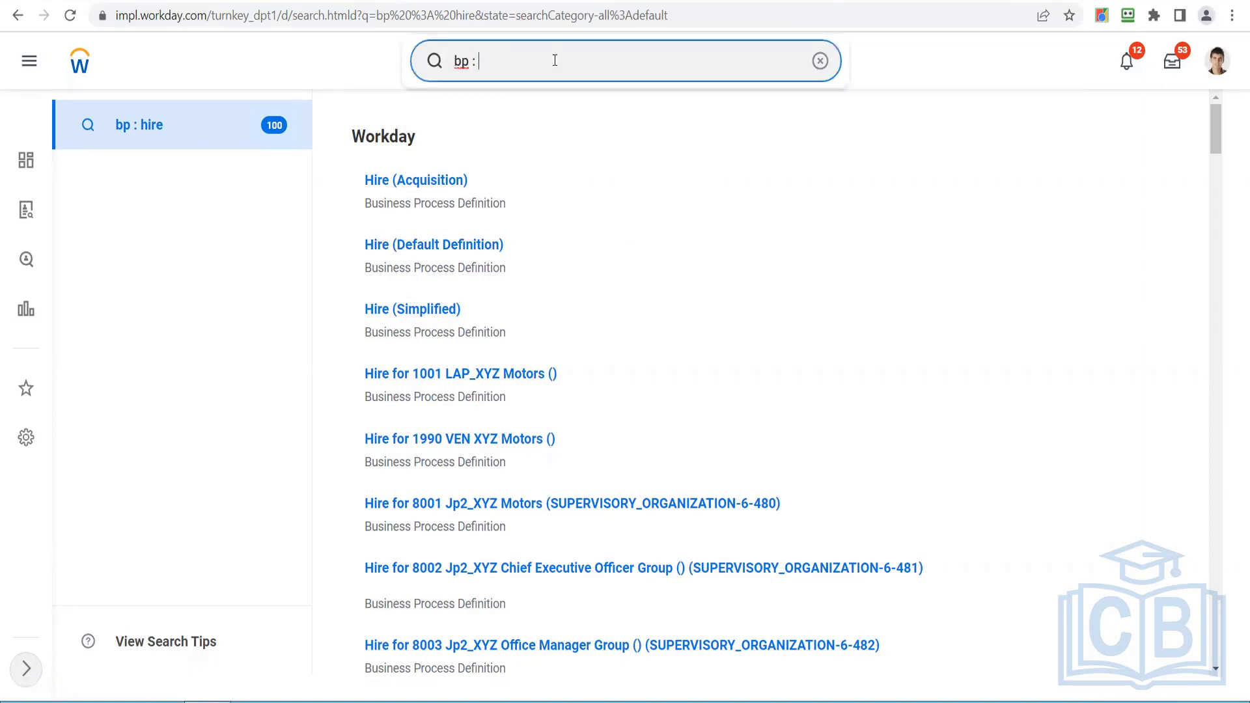
text(job req)
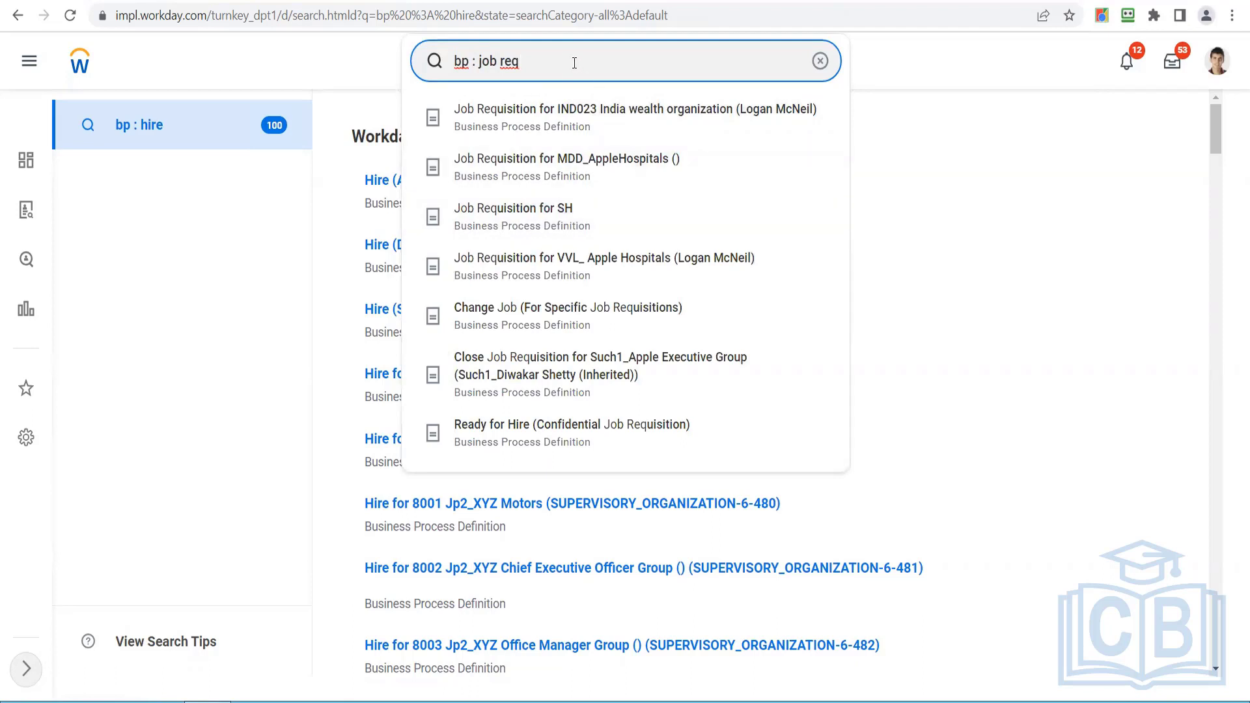
key(BackSpace)
key(BackSpace)
key(BackSpace)
key(BackSpace)
key(BackSpace)
key(BackSpace)
key(BackSpace)
text(edit job req)
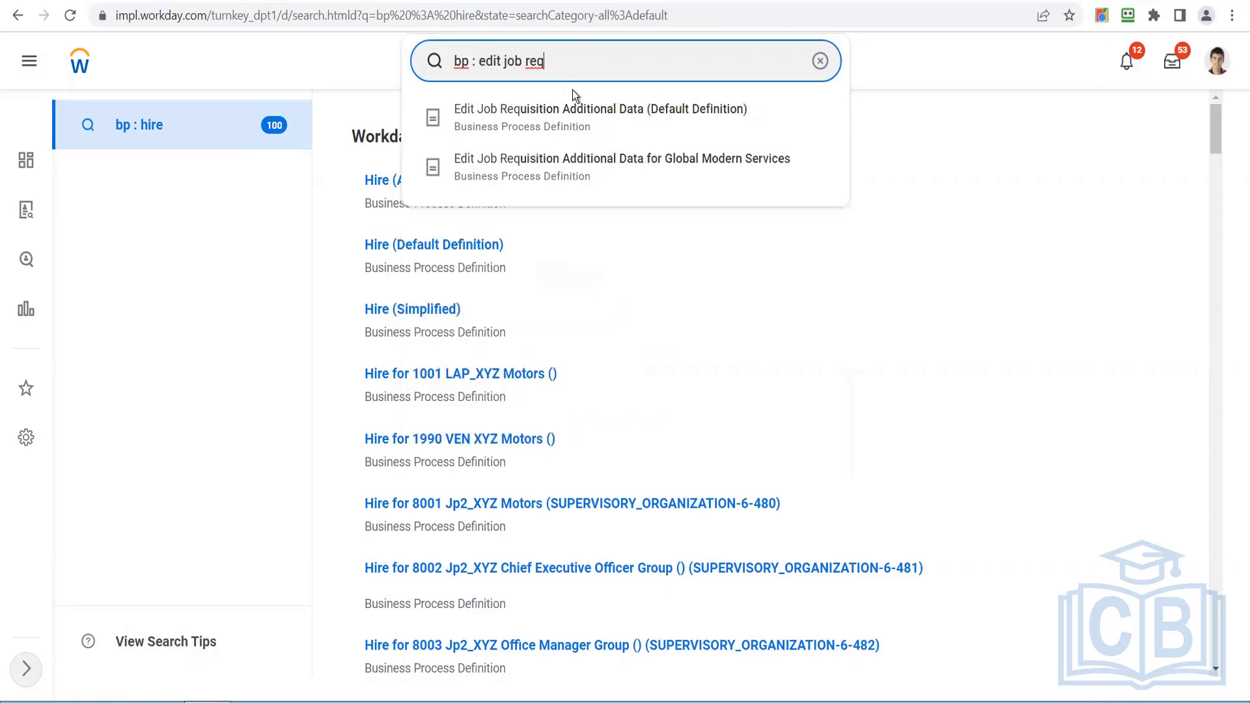
click(607, 134)
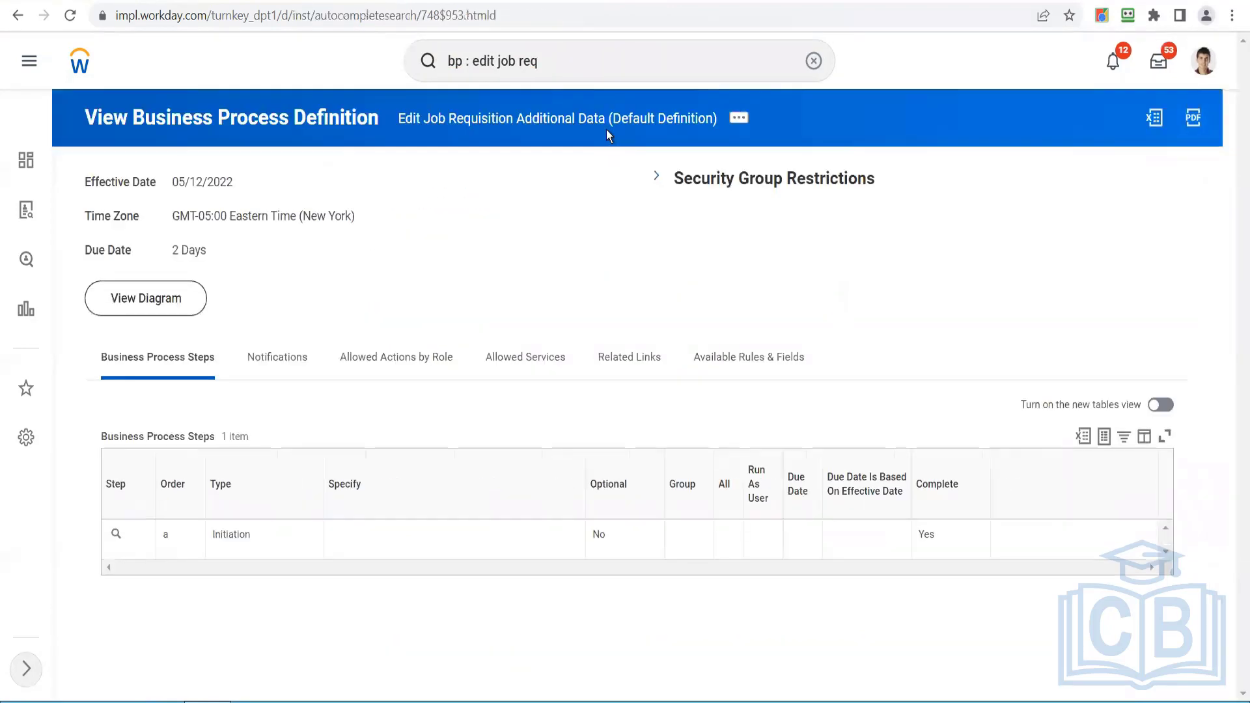
Step: Examine the related actions of the Edit Job Requisition Additional Data definition for business process template options
click(742, 123)
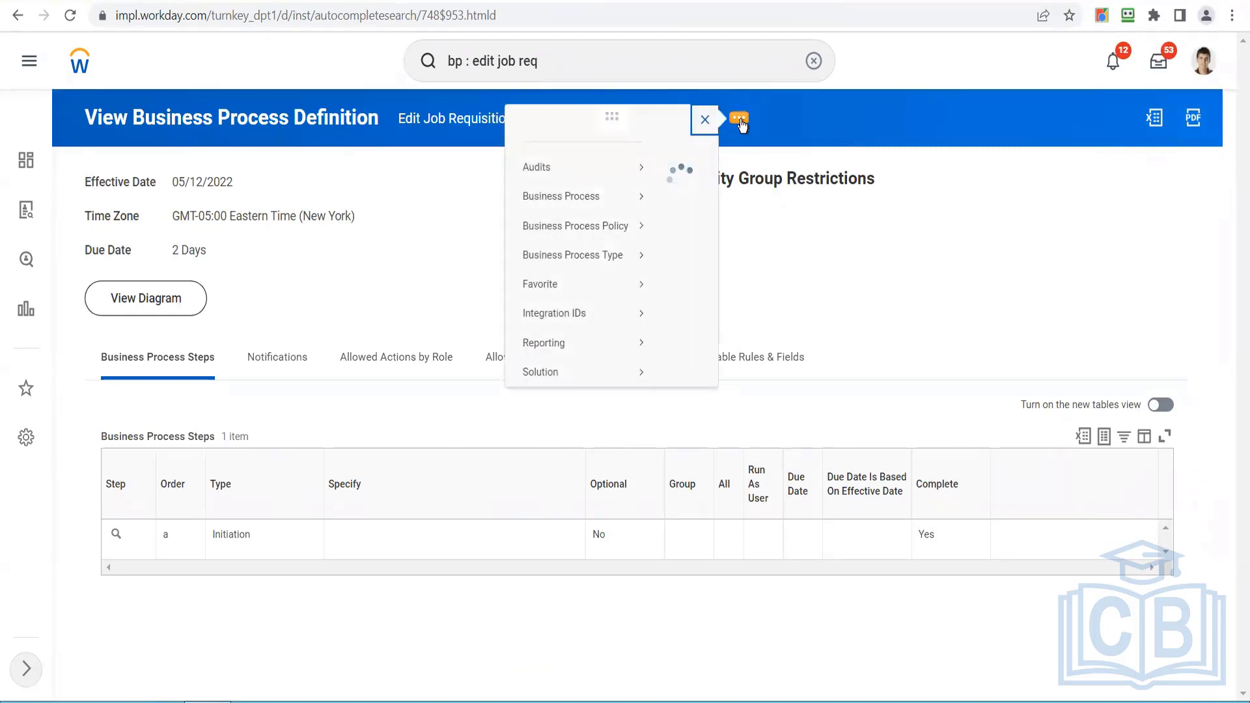
mouse_move(196, 223)
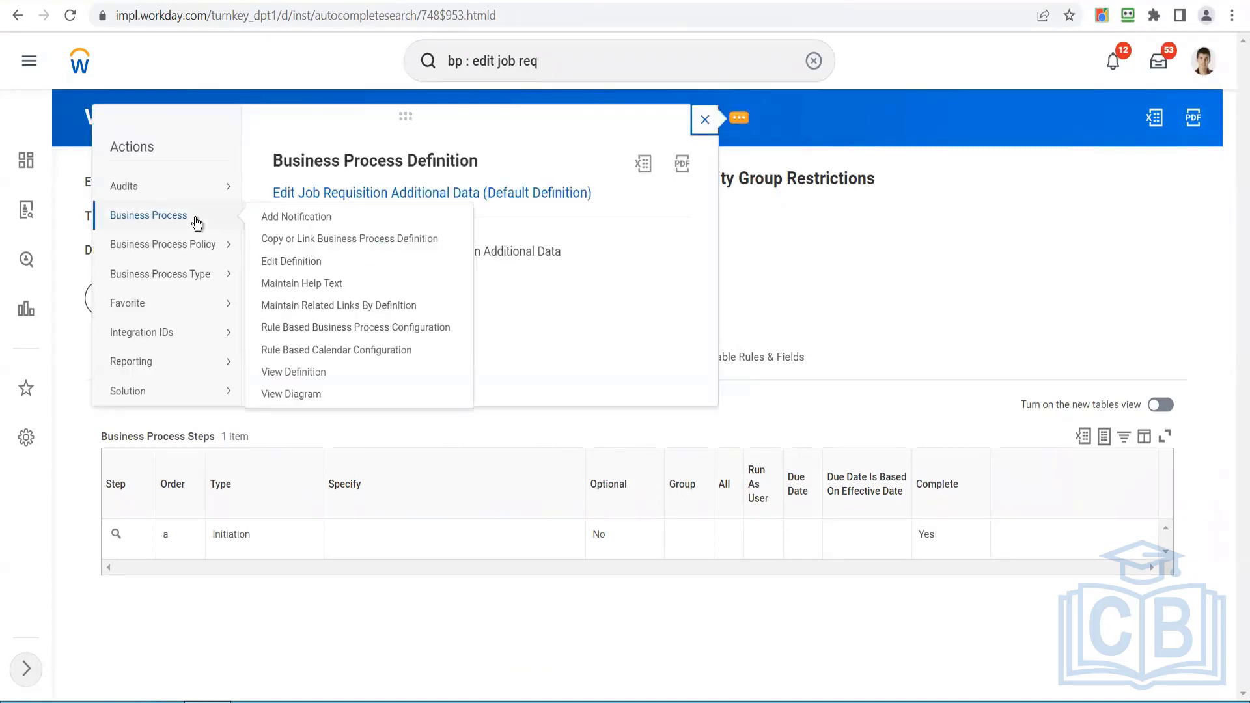
mouse_move(198, 251)
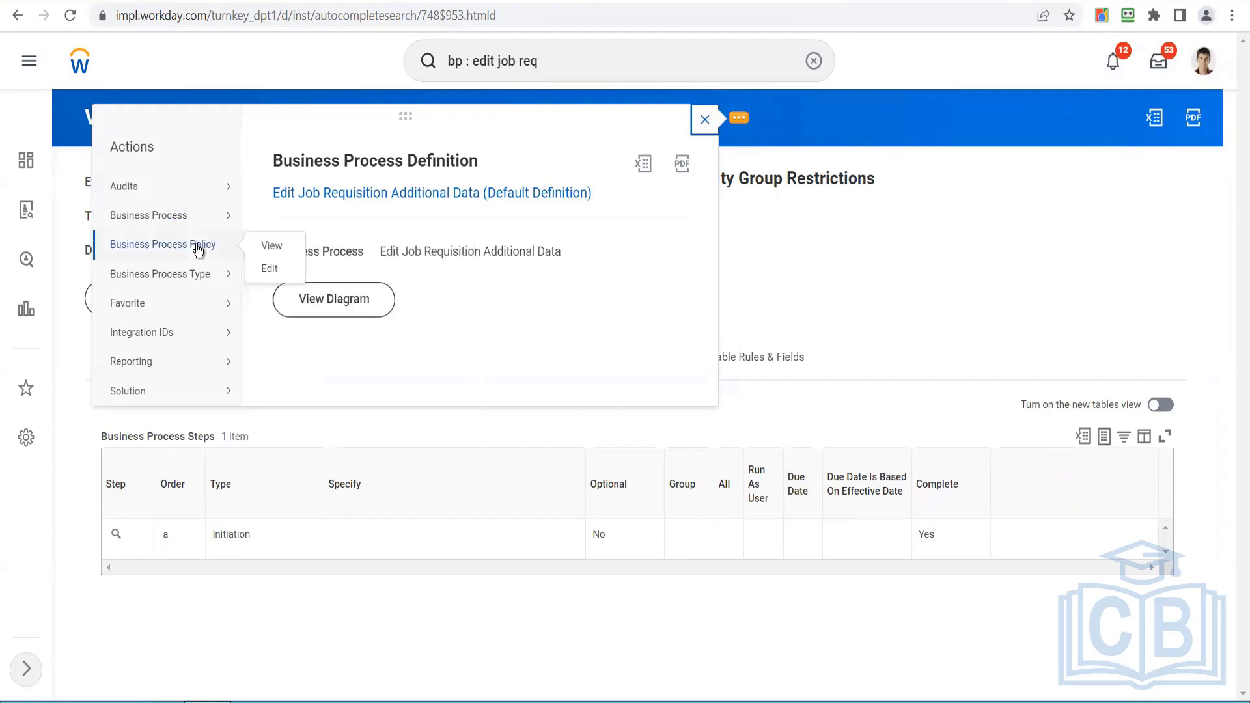
mouse_move(198, 275)
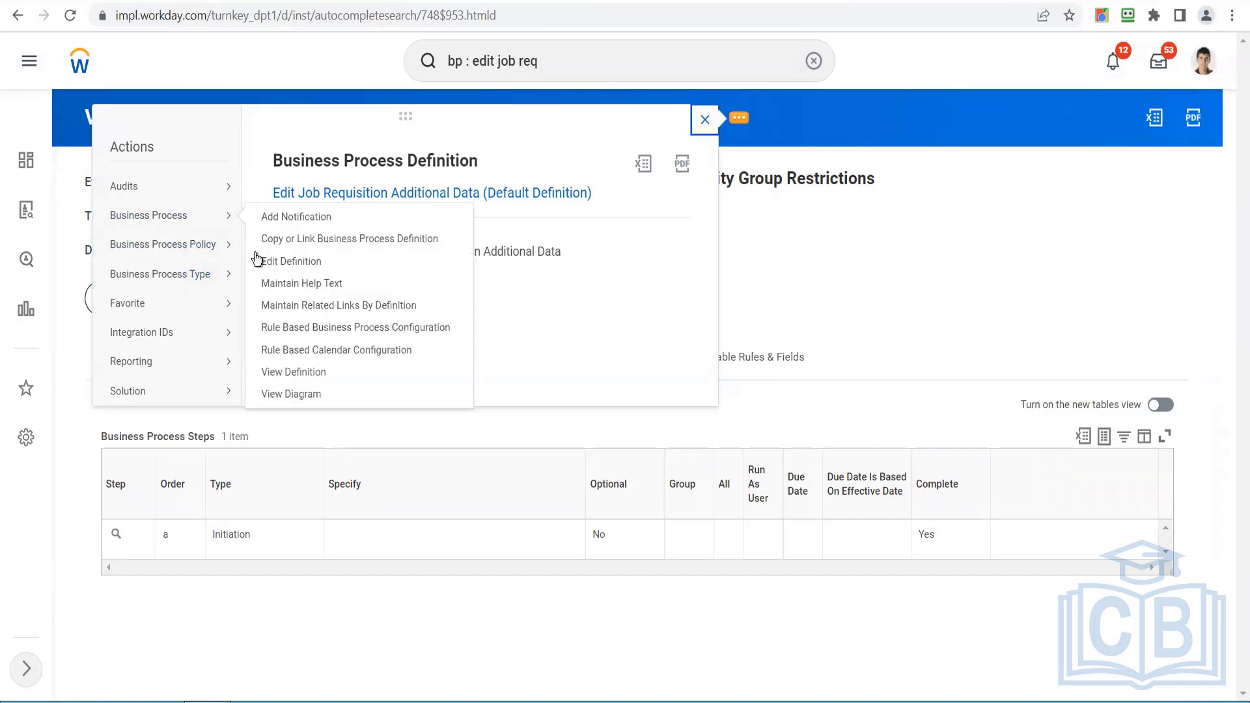
click(784, 278)
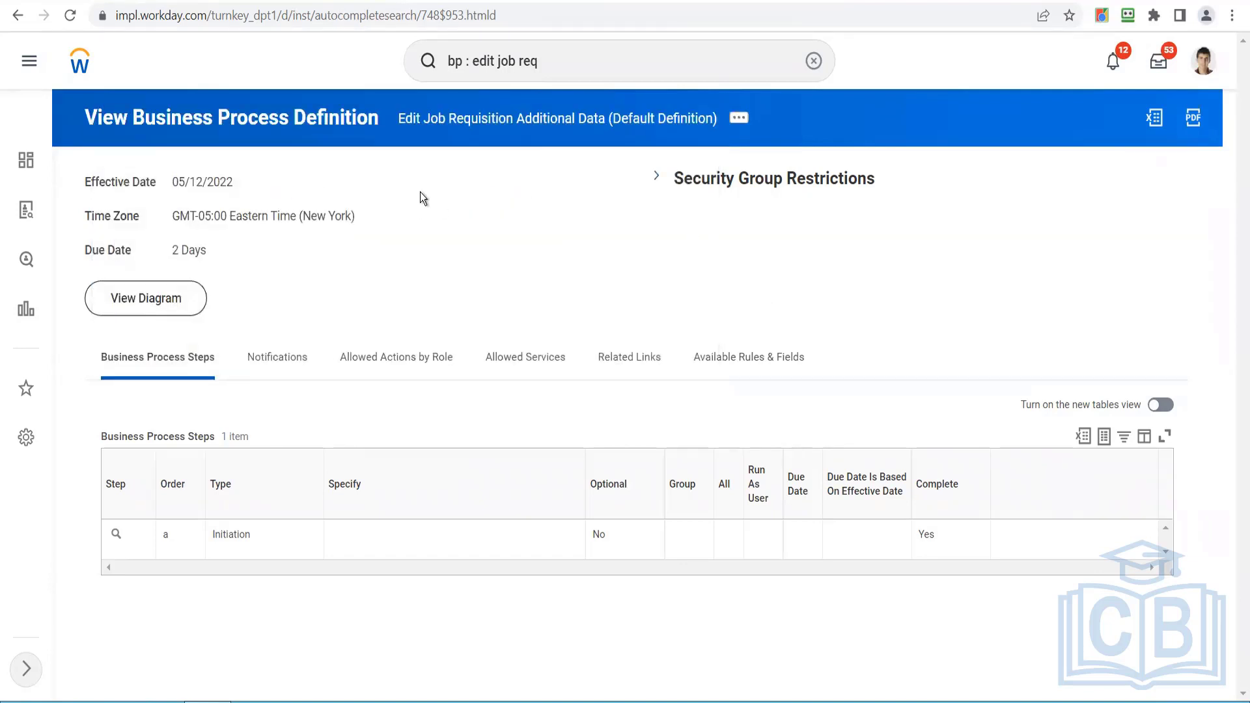
Step: Clear the "bp : edit job req" search text
click(576, 67)
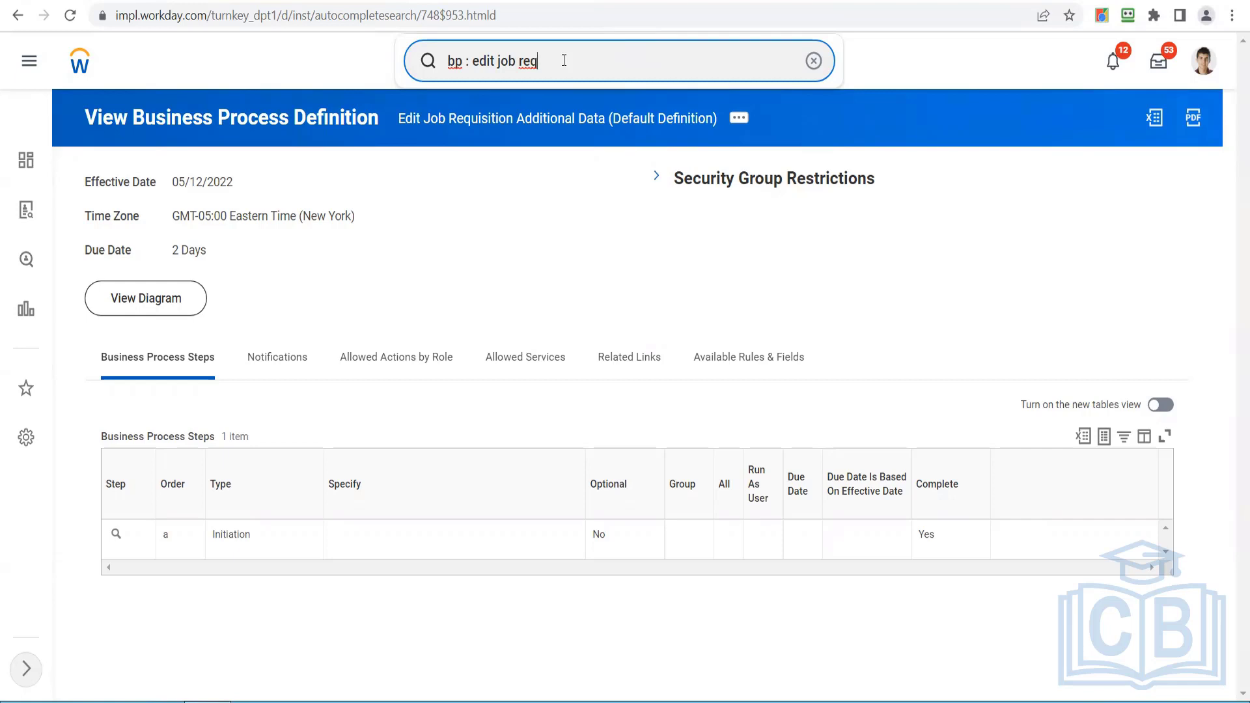
key(BackSpace)
key(BackSpace)
key(BackSpace)
key(BackSpace)
key(BackSpace)
key(BackSpace)
key(BackSpace)
key(BackSpace)
key(BackSpace)
key(BackSpace)
key(BackSpace)
key(BackSpace)
key(BackSpace)
key(BackSpace)
key(BackSpace)
key(BackSpace)
key(BackSpace)
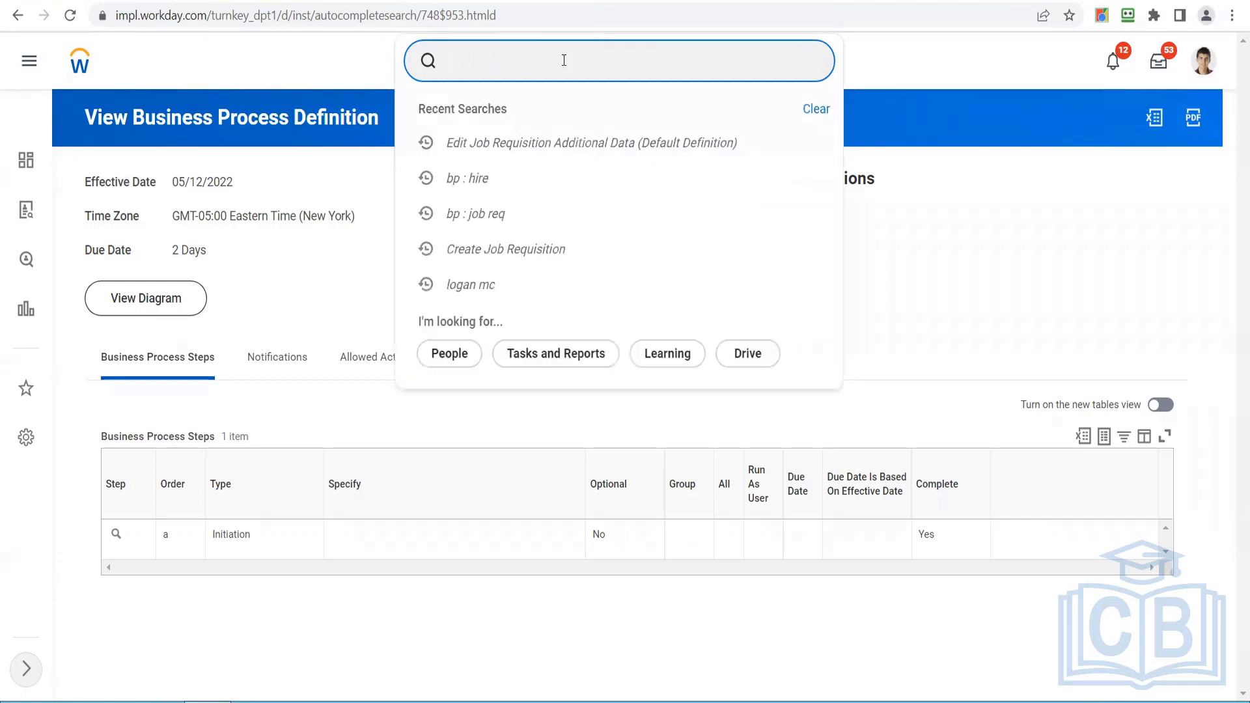
click(935, 273)
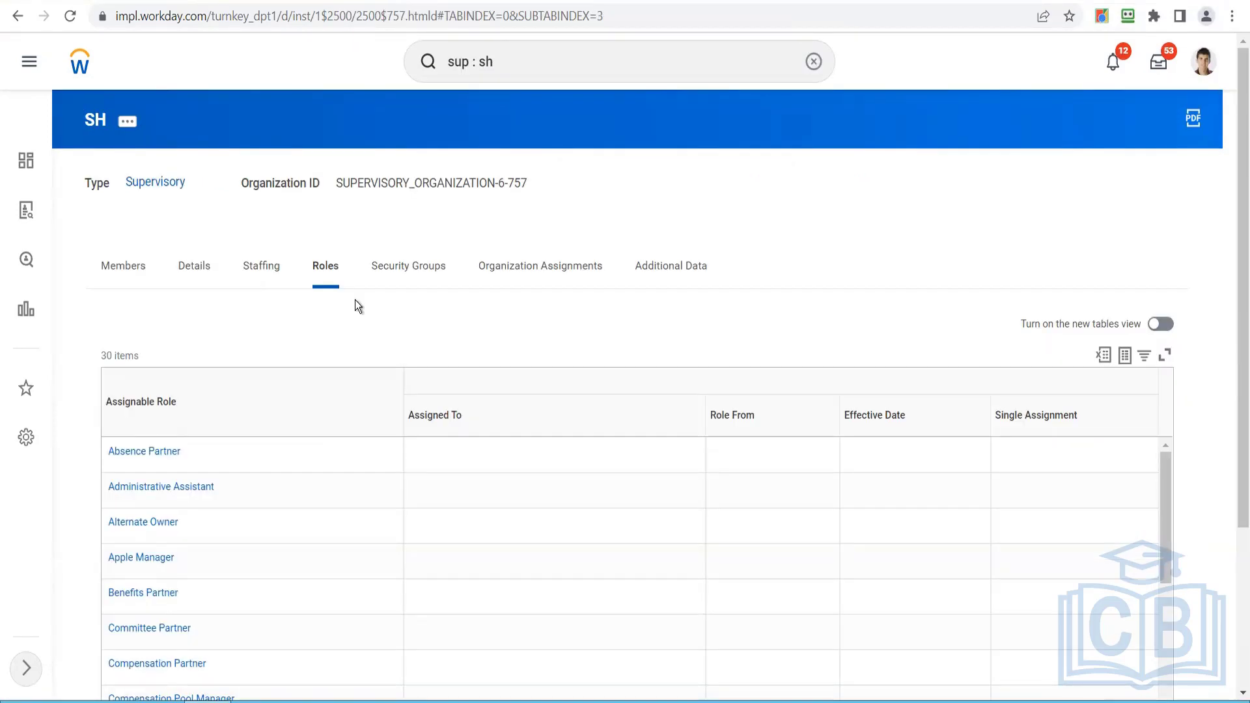
Step: Search for "create job re" and open the Create Job Requisition task
triple_click(517, 72)
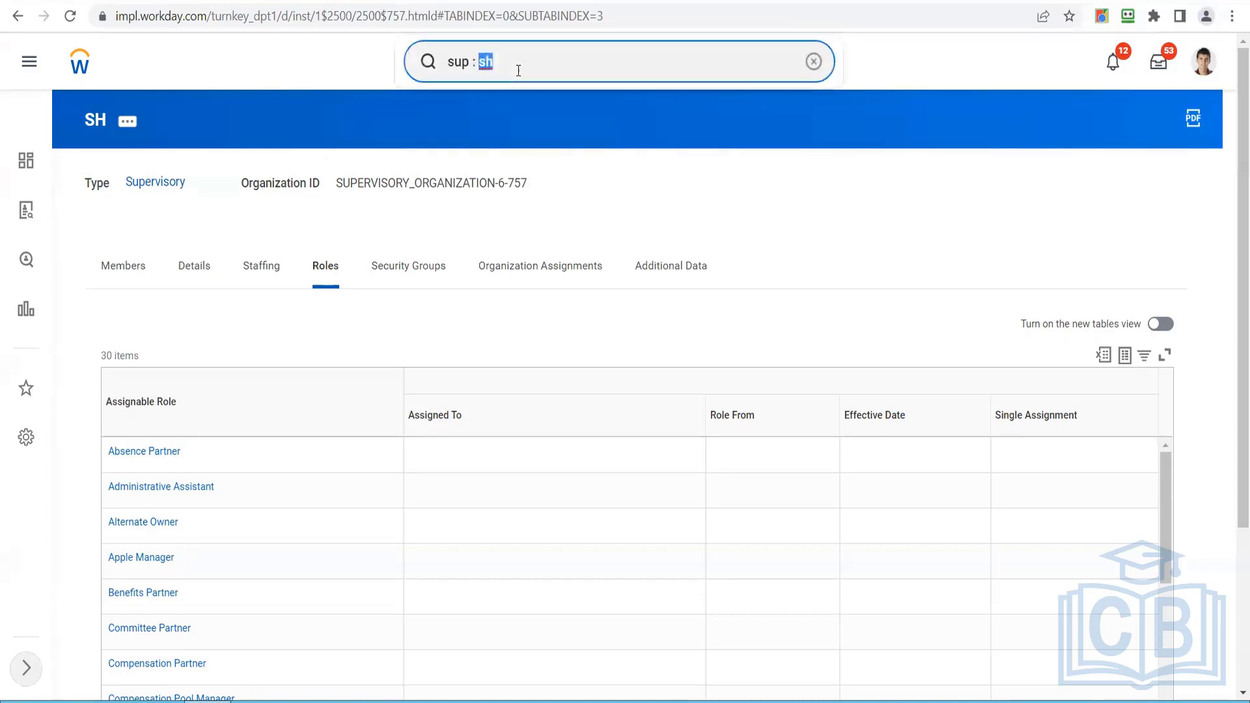
key(BackSpace)
text(c)
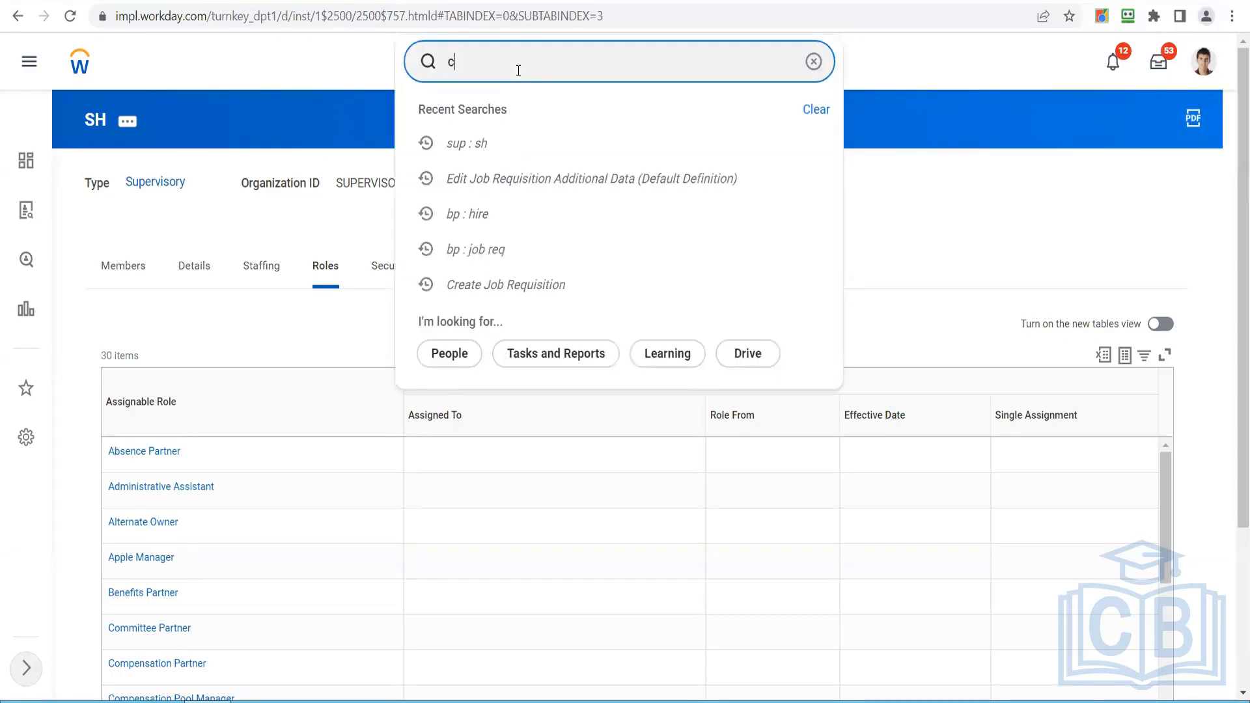
text(reate job re)
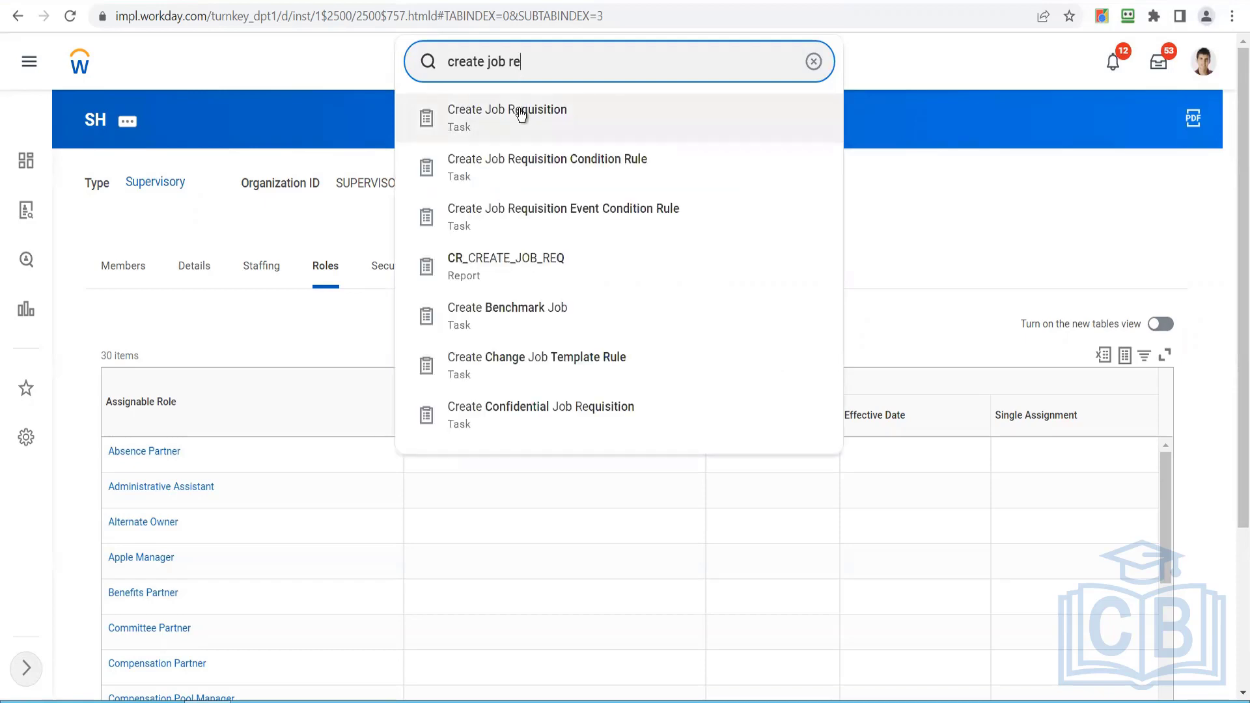
click(520, 114)
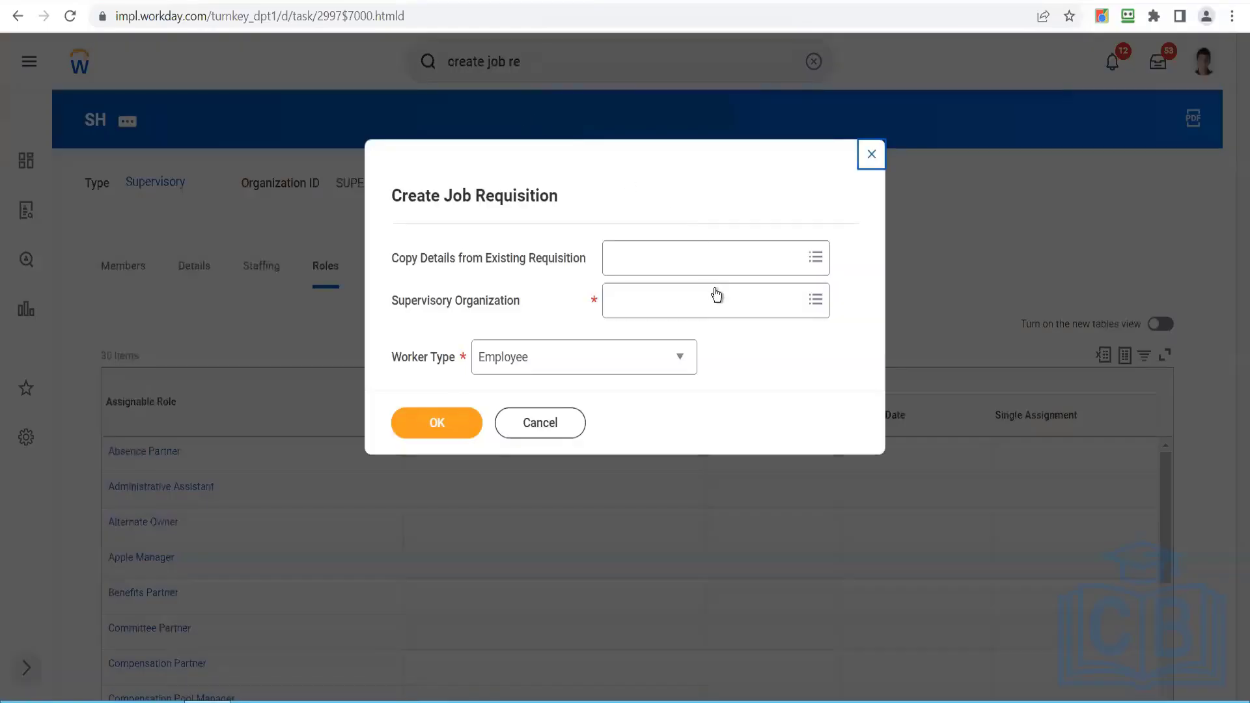
Step: Start the job requisition for supervisory organization SH with worker type Employee
click(708, 306)
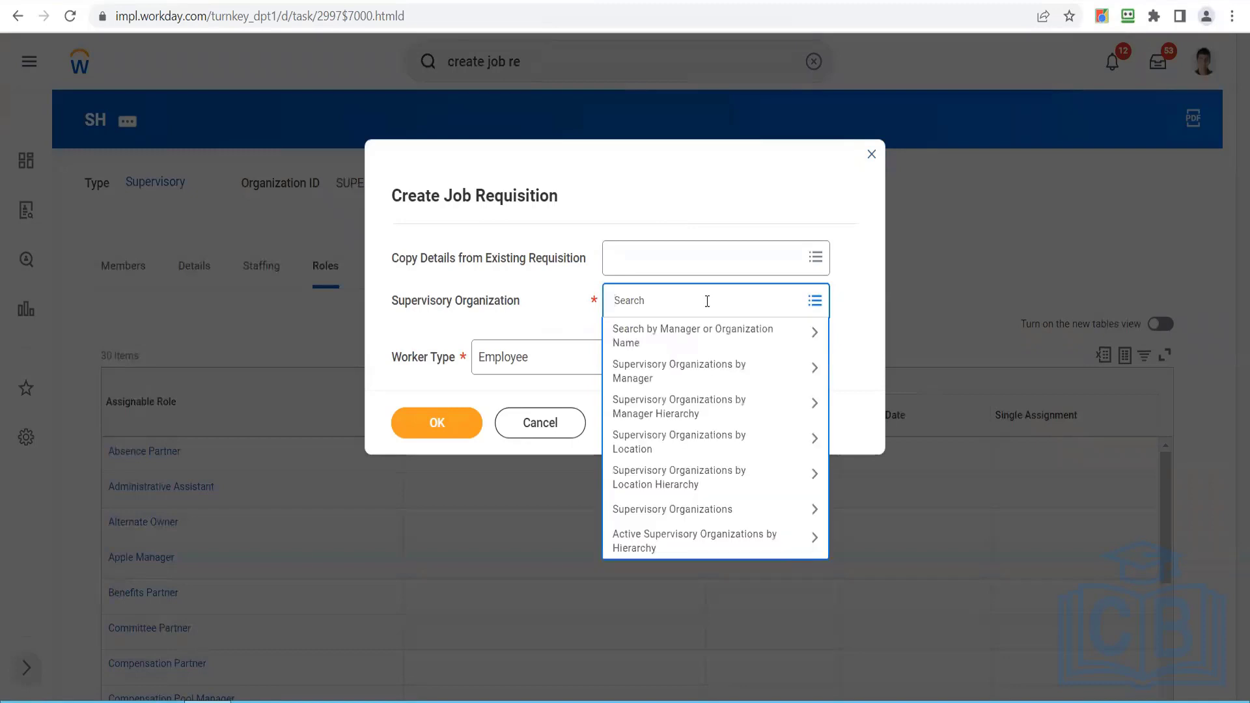
text(sh)
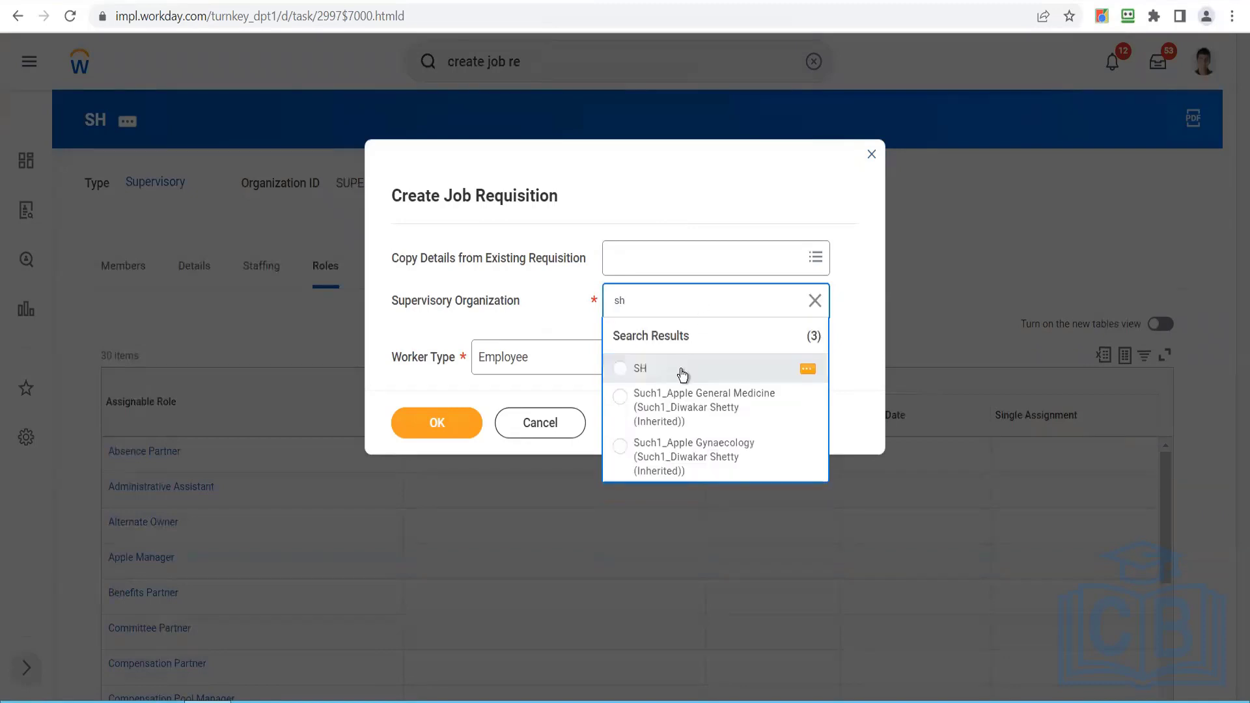
click(680, 371)
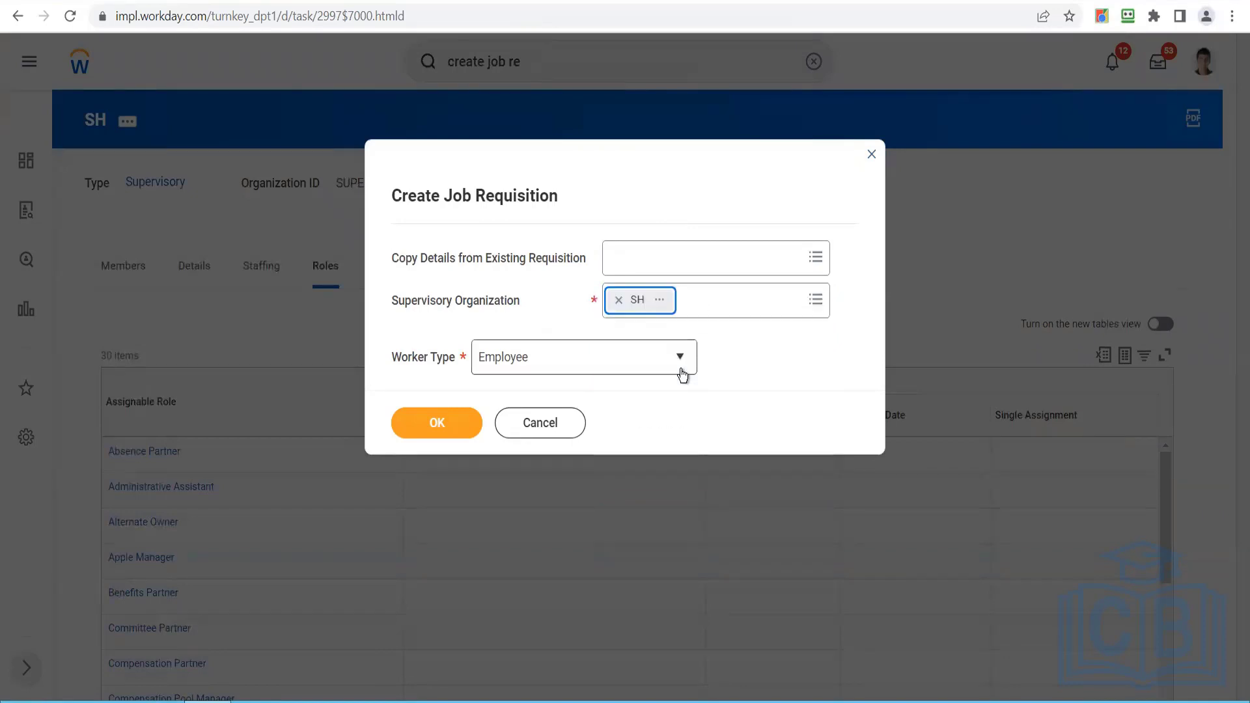
click(459, 424)
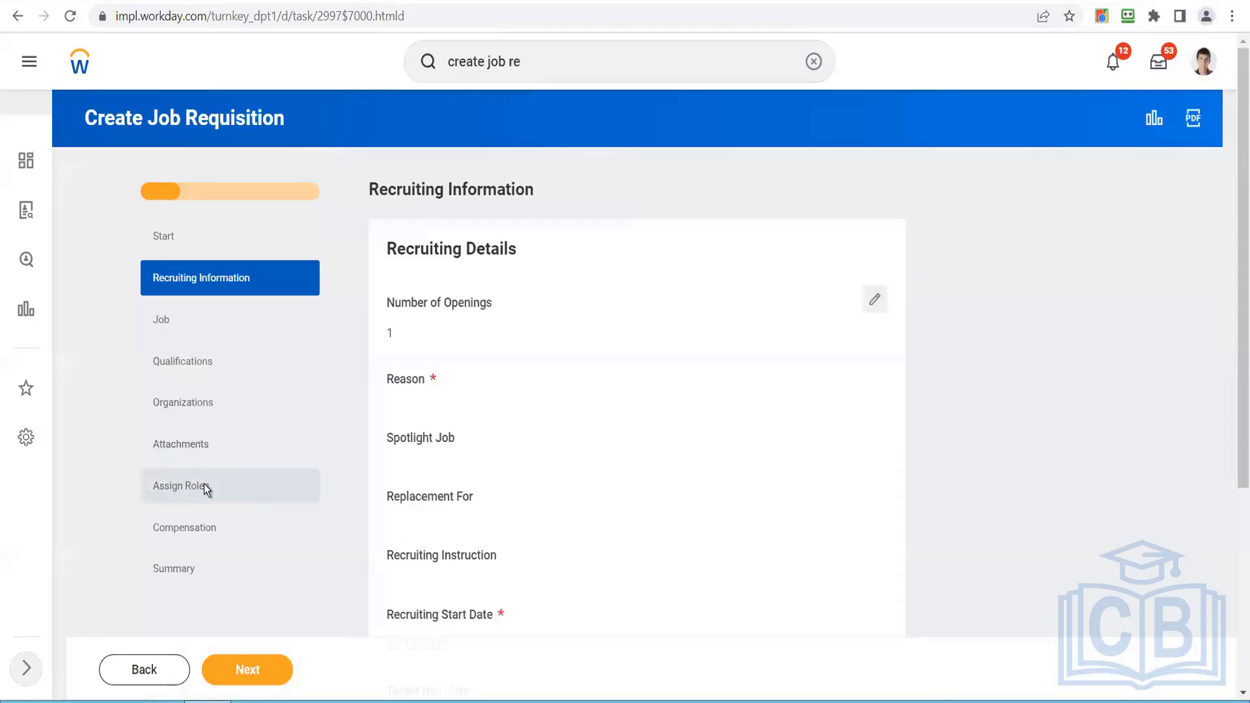
Step: Add a role assignment row in the requisition's Assign Roles section and display the available roles
click(205, 488)
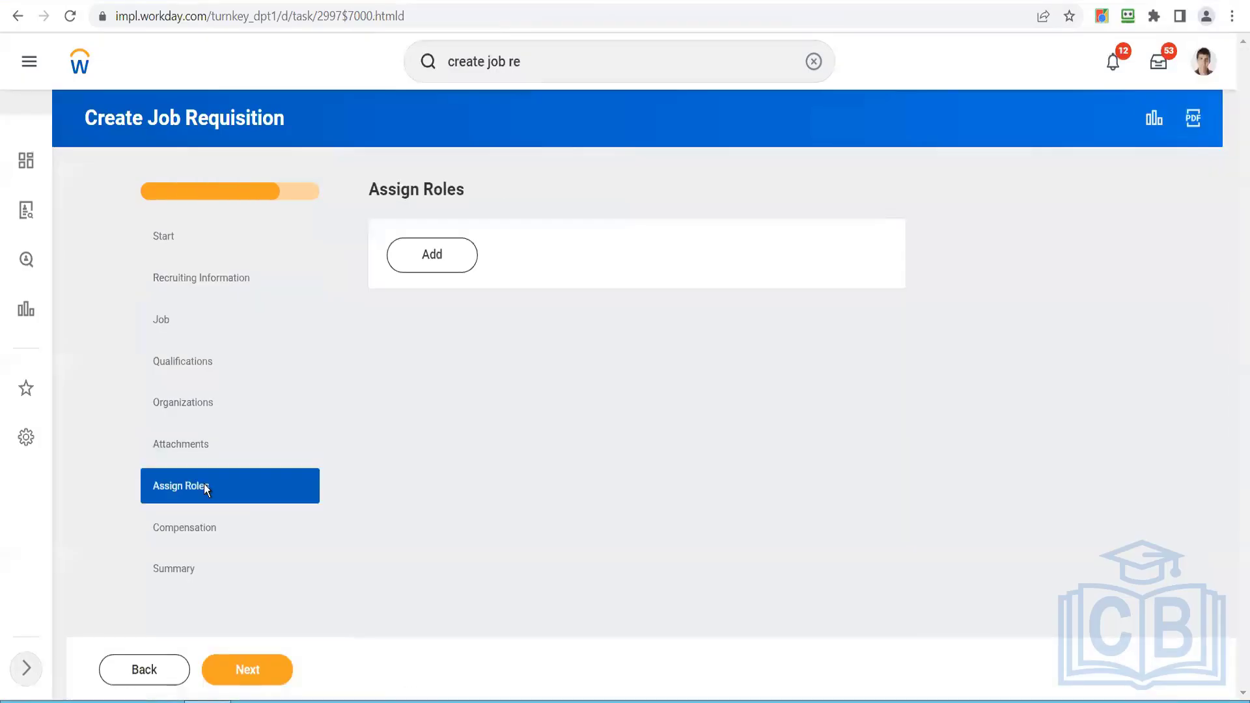
click(451, 255)
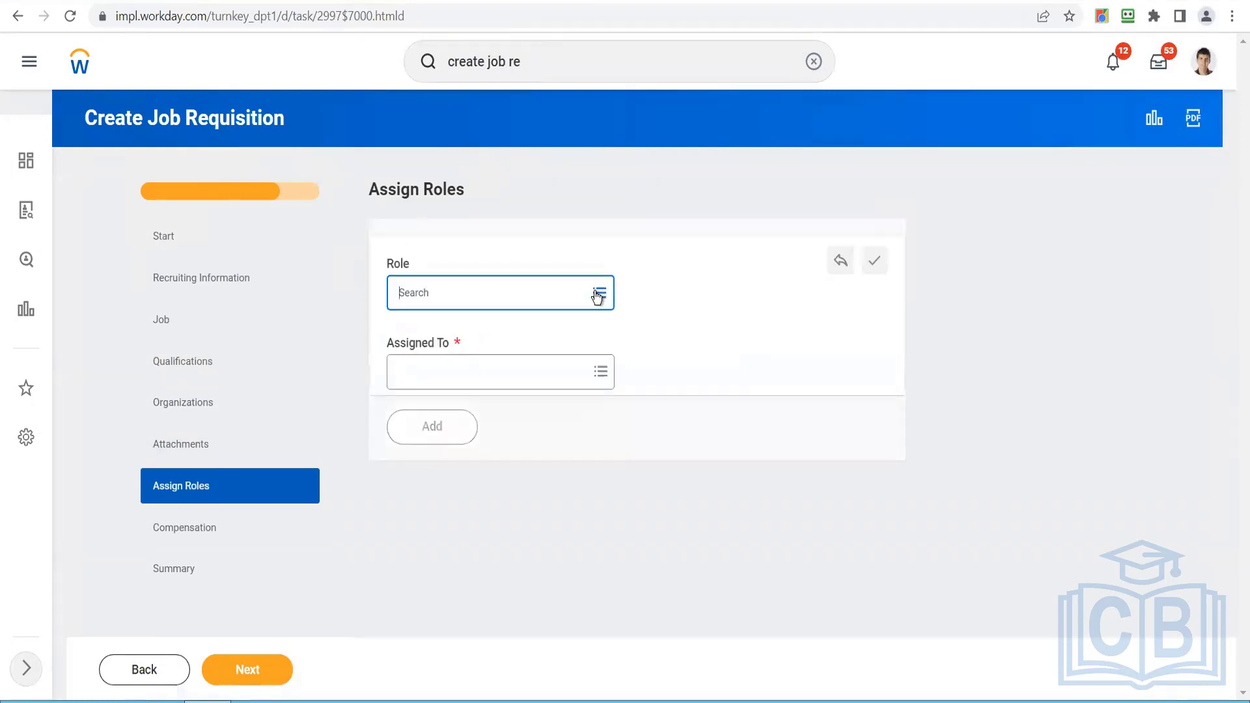
click(596, 293)
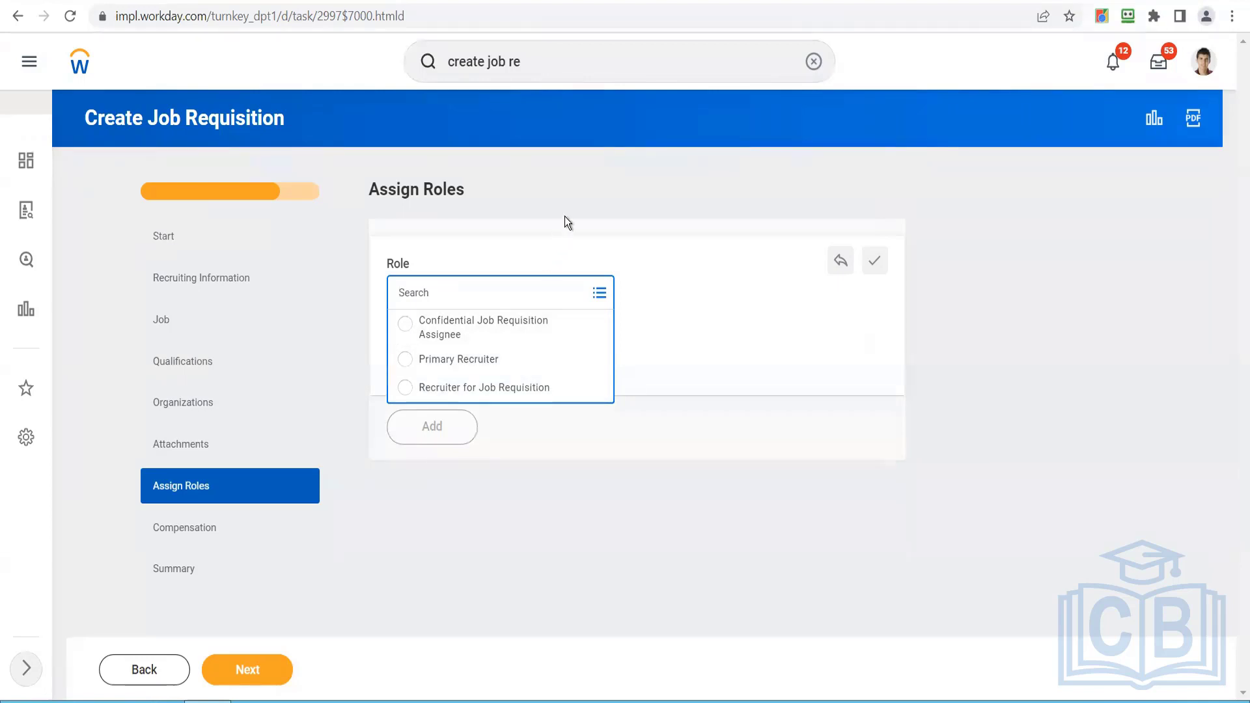
Step: Search for "domain : job req" and open the Staffing Actions: Job Requisition Role Assignment domain
triple_click(542, 64)
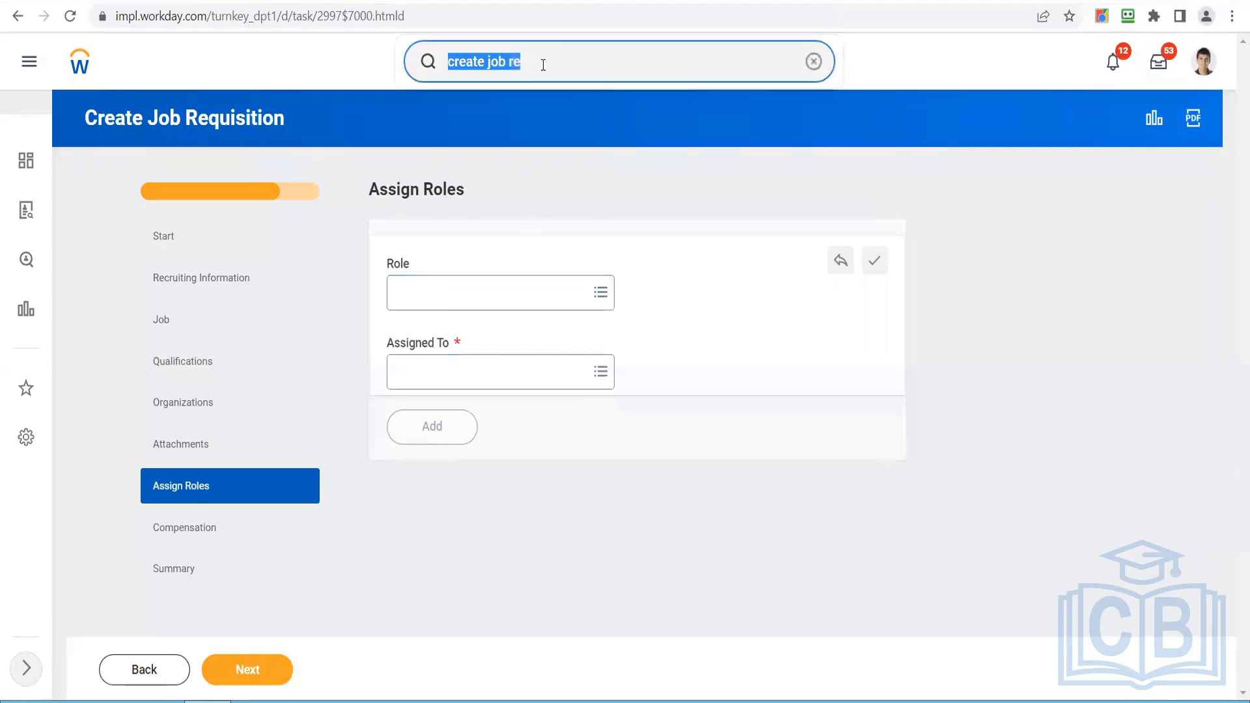
text(domai)
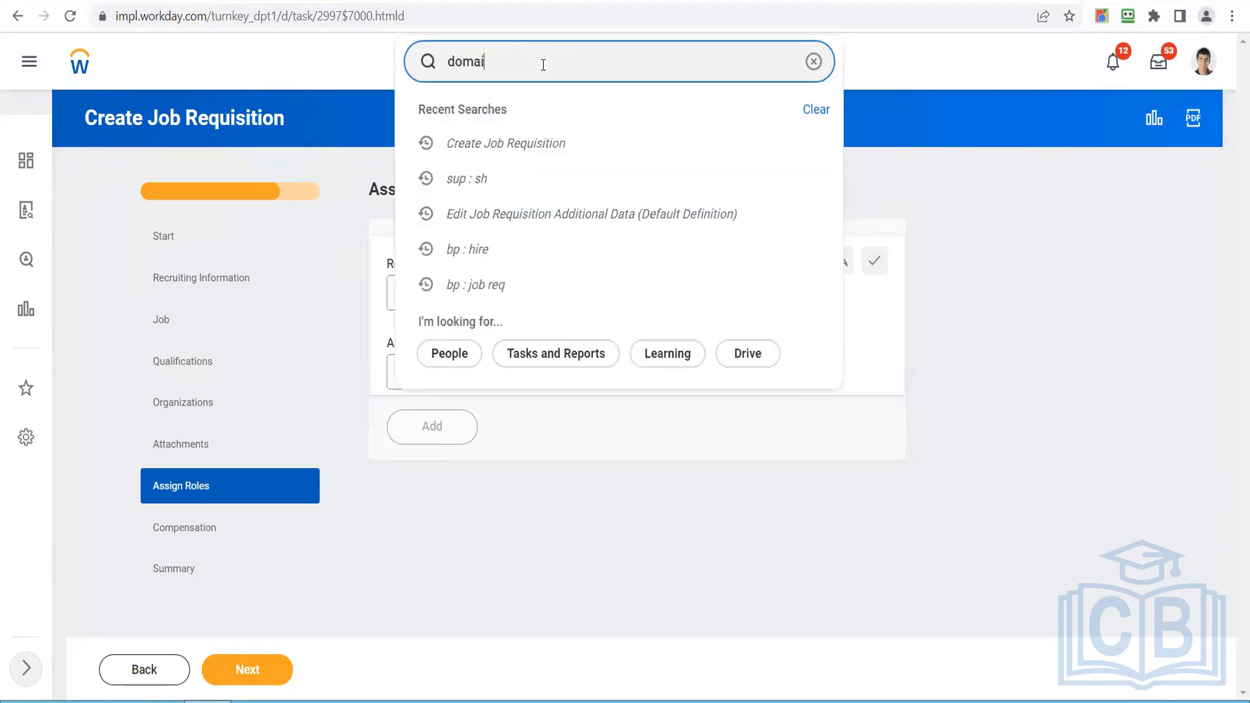
text(n : job req)
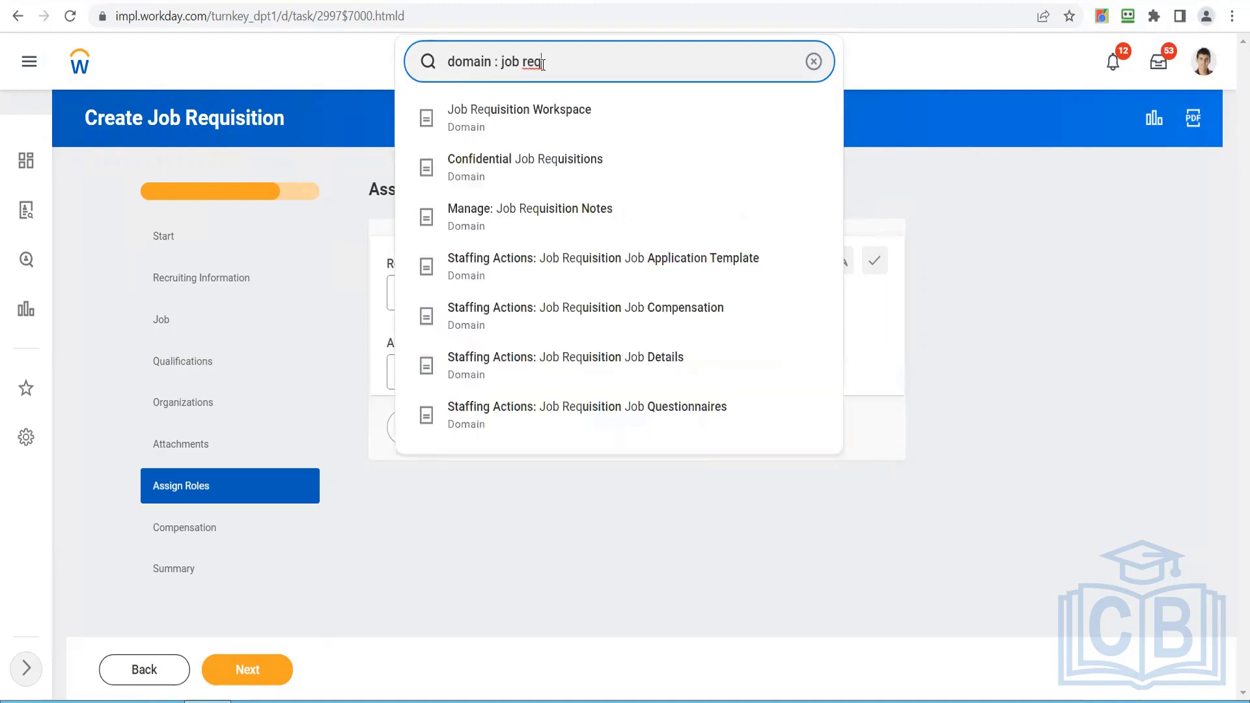
click(583, 86)
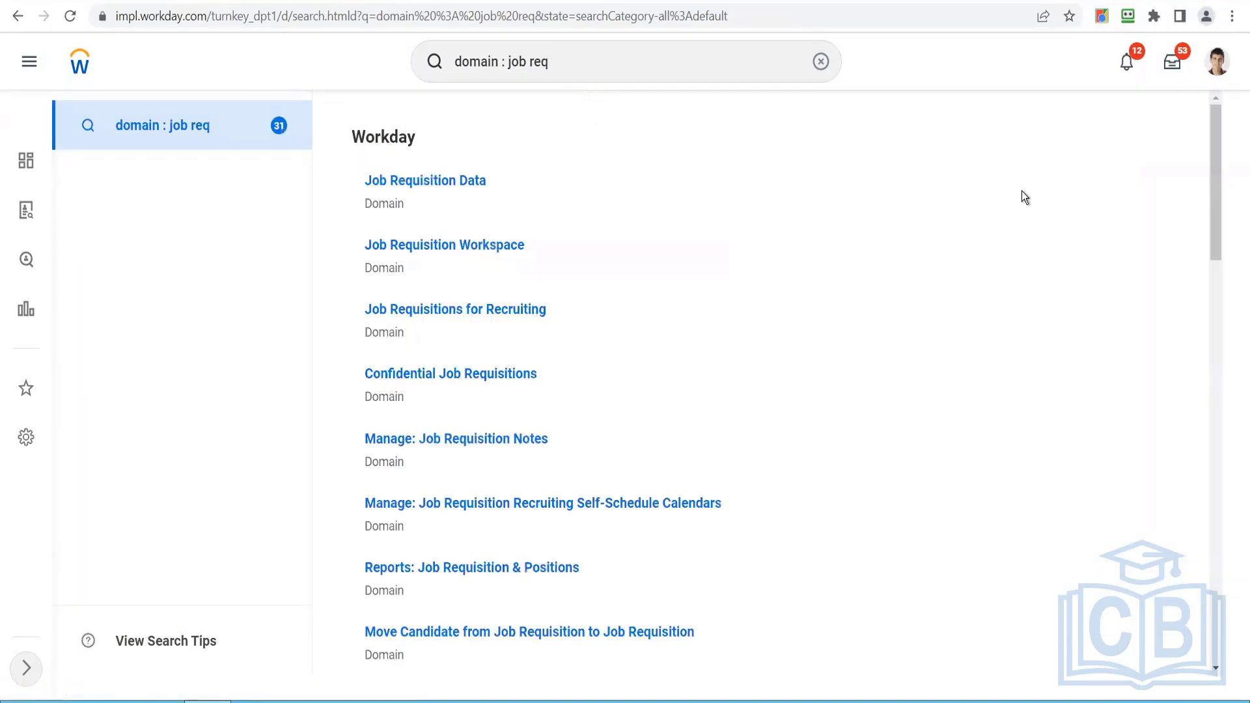
drag(1216, 166, 1219, 365)
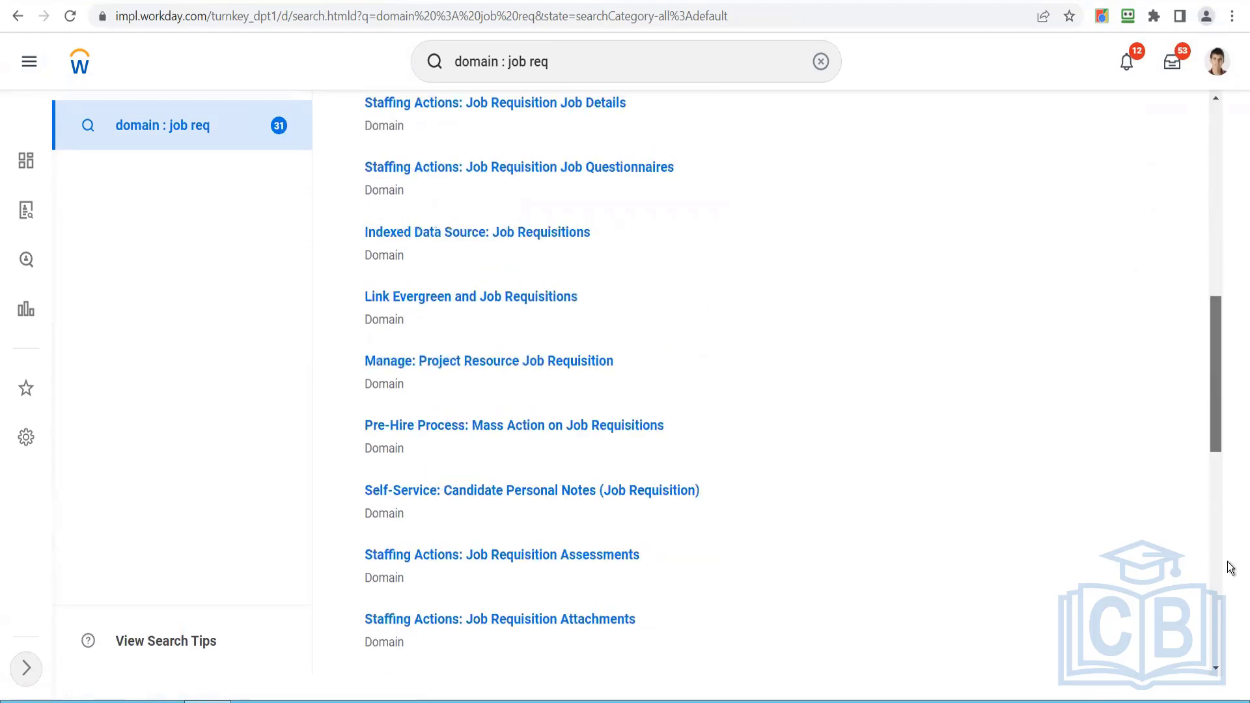
scroll(1229, 567, down, 10)
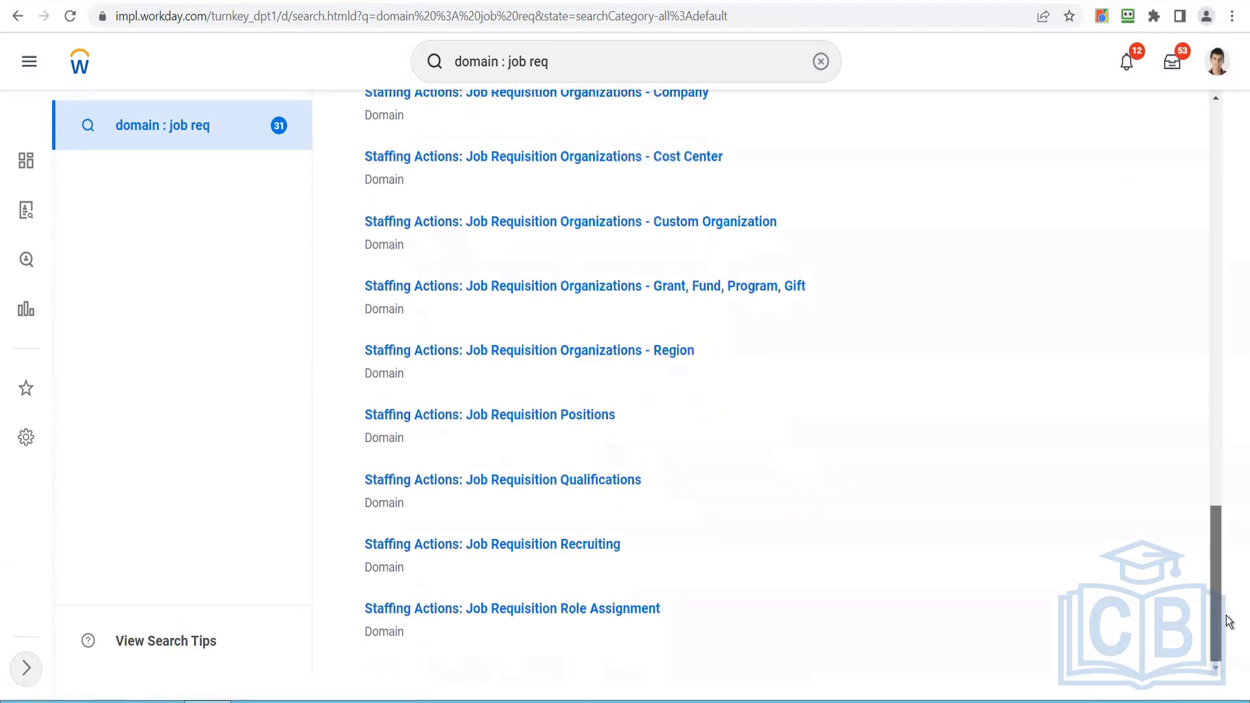
click(614, 609)
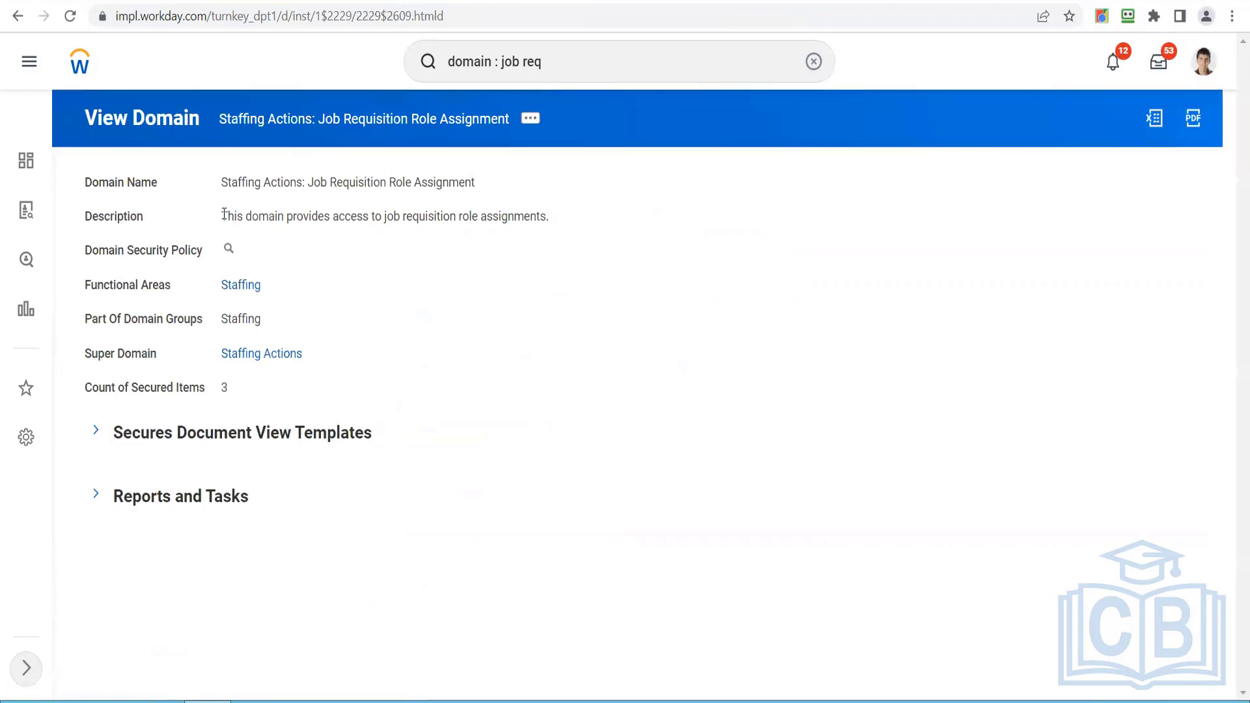
Step: Highlight the domain's description and open its security policy permissions for editing
drag(222, 216, 604, 217)
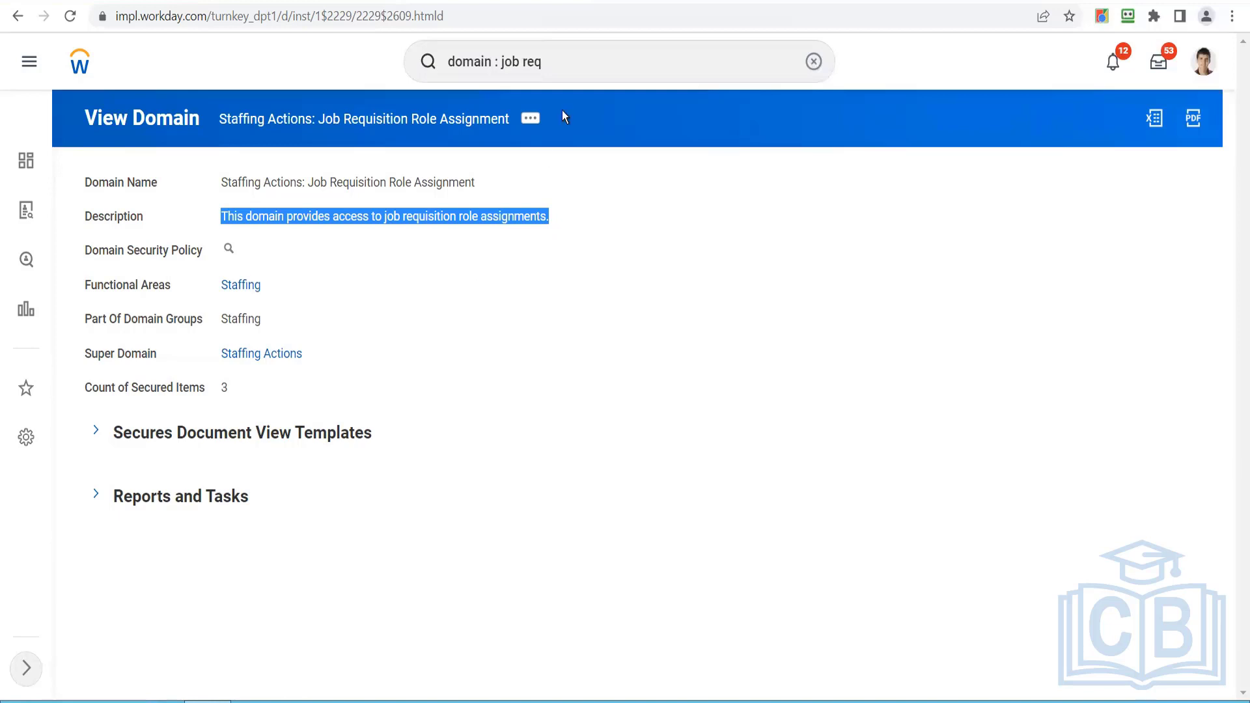
click(529, 121)
mouse_move(633, 187)
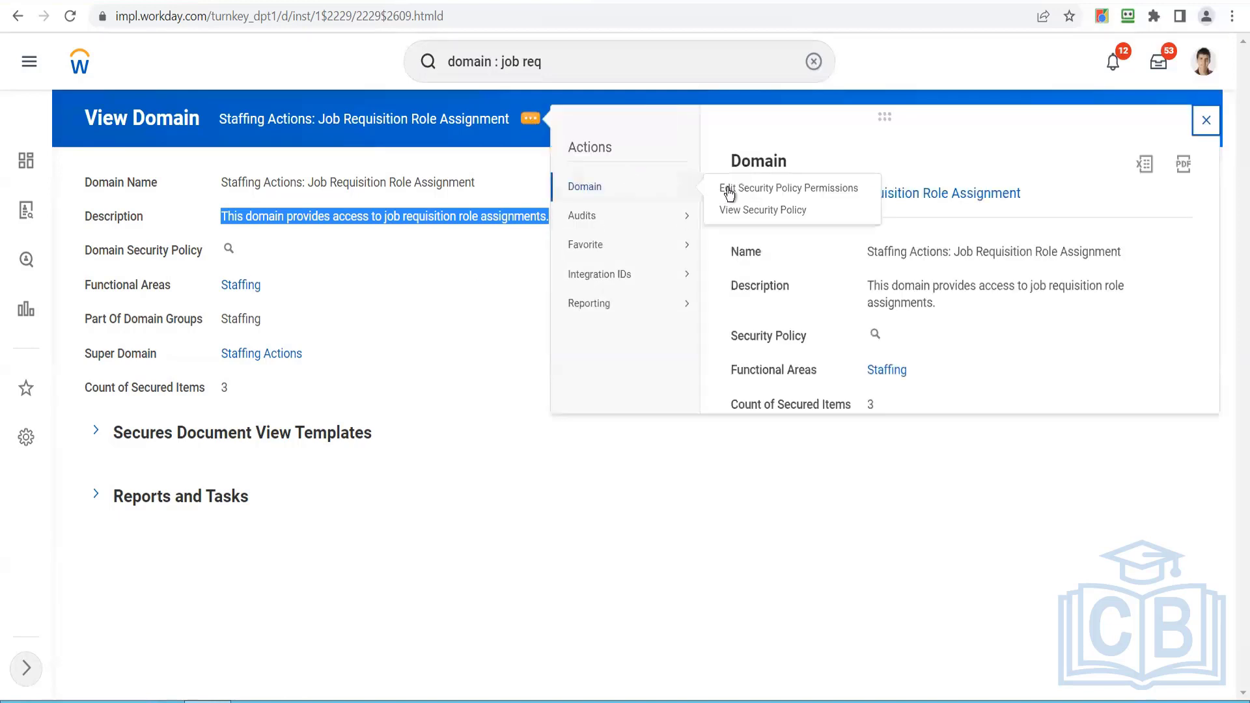
click(730, 191)
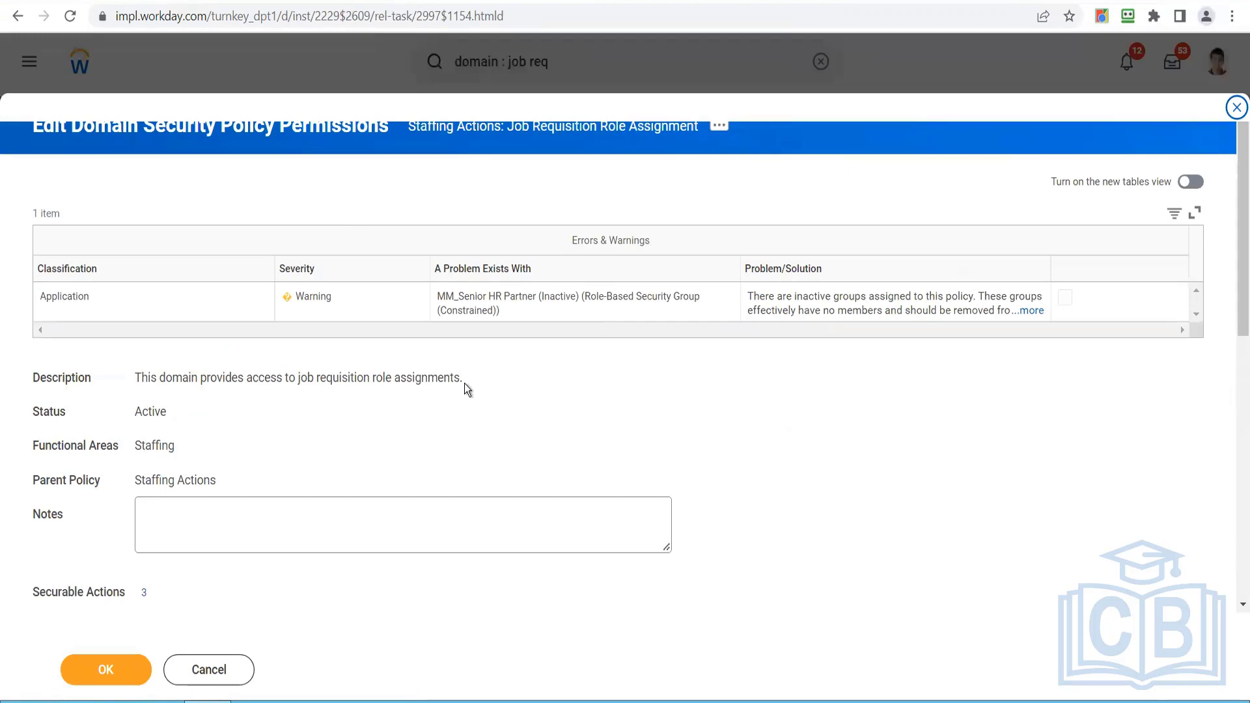
Step: Examine all security groups in the domain's Report/Task Permissions and their View and Modify access
drag(1235, 261, 1230, 393)
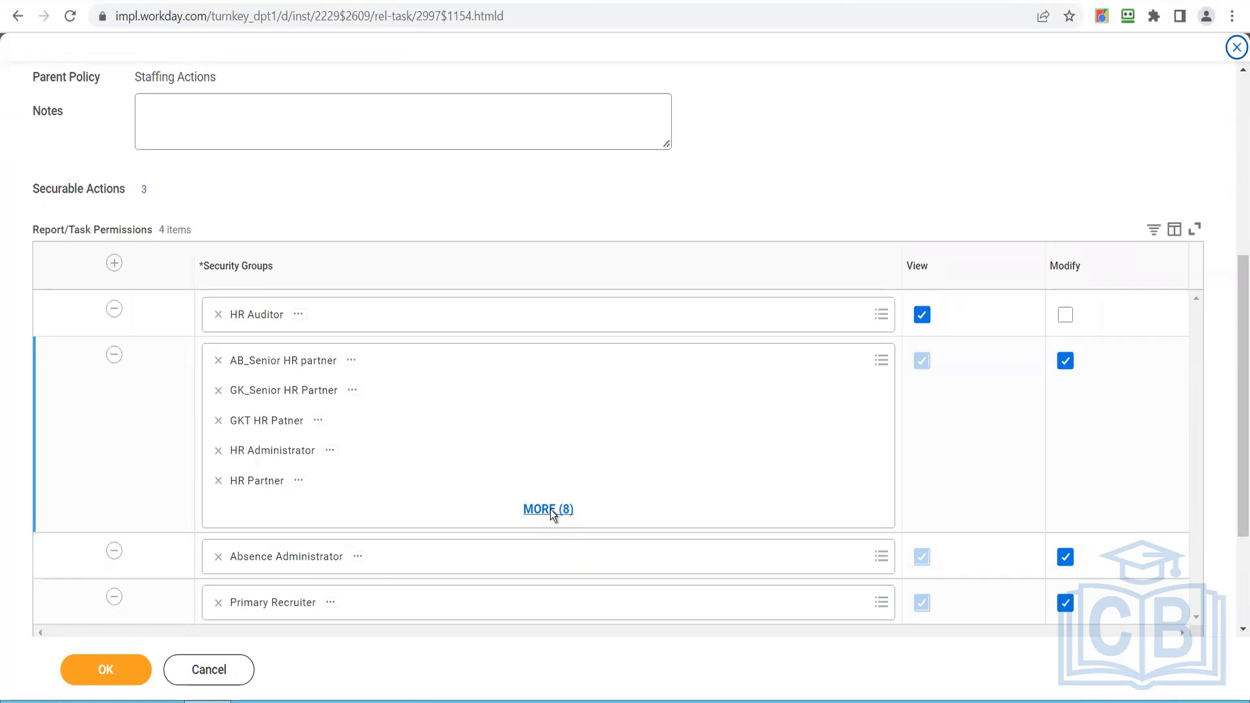
click(549, 508)
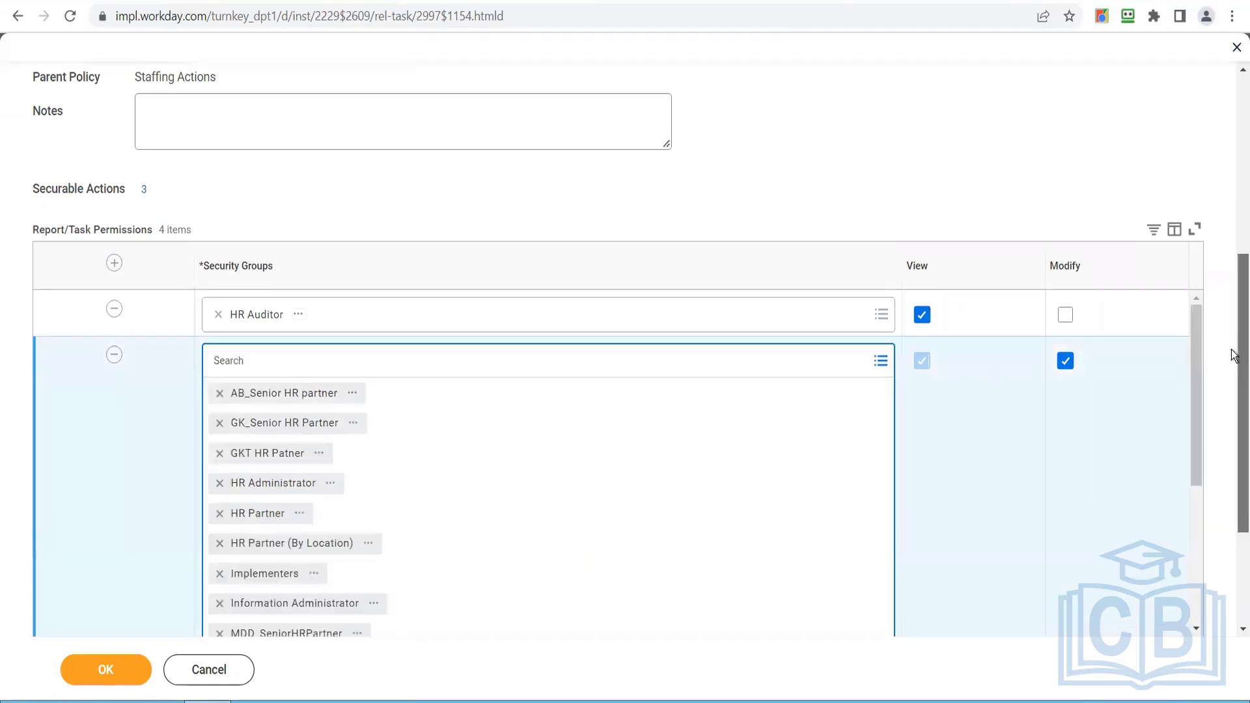
drag(1233, 357, 1232, 399)
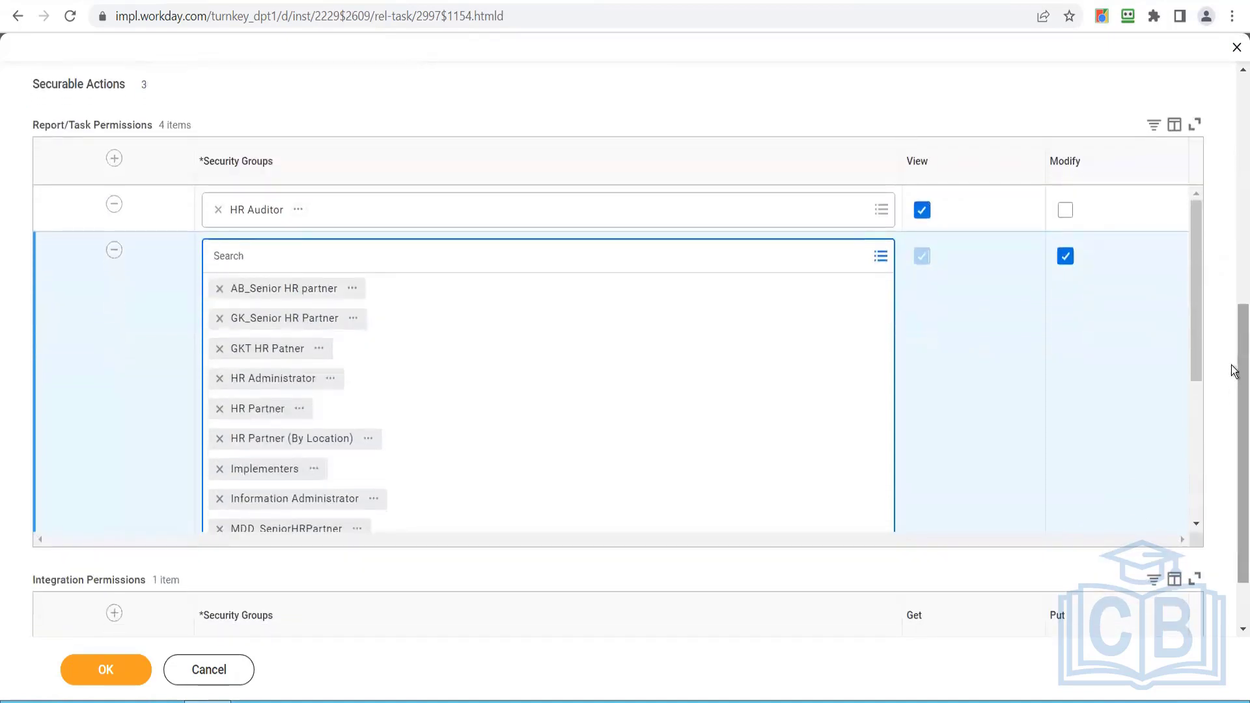
drag(1196, 358, 1206, 527)
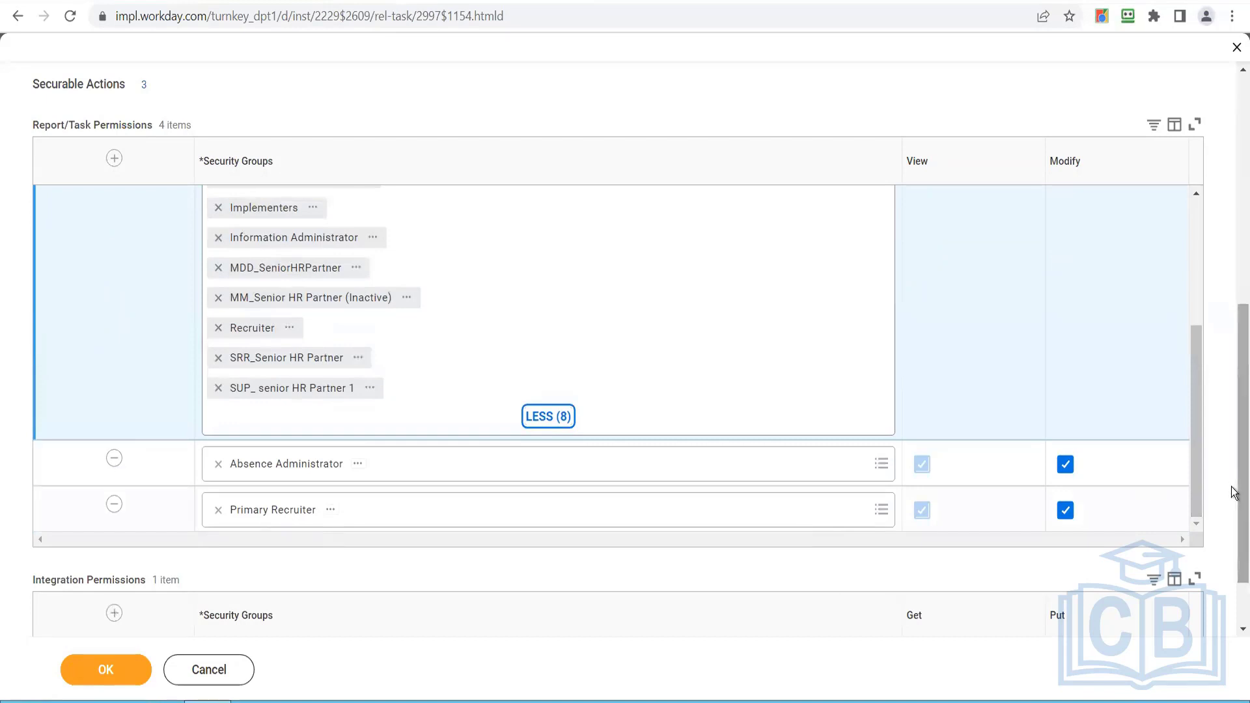
drag(1232, 493, 1165, 314)
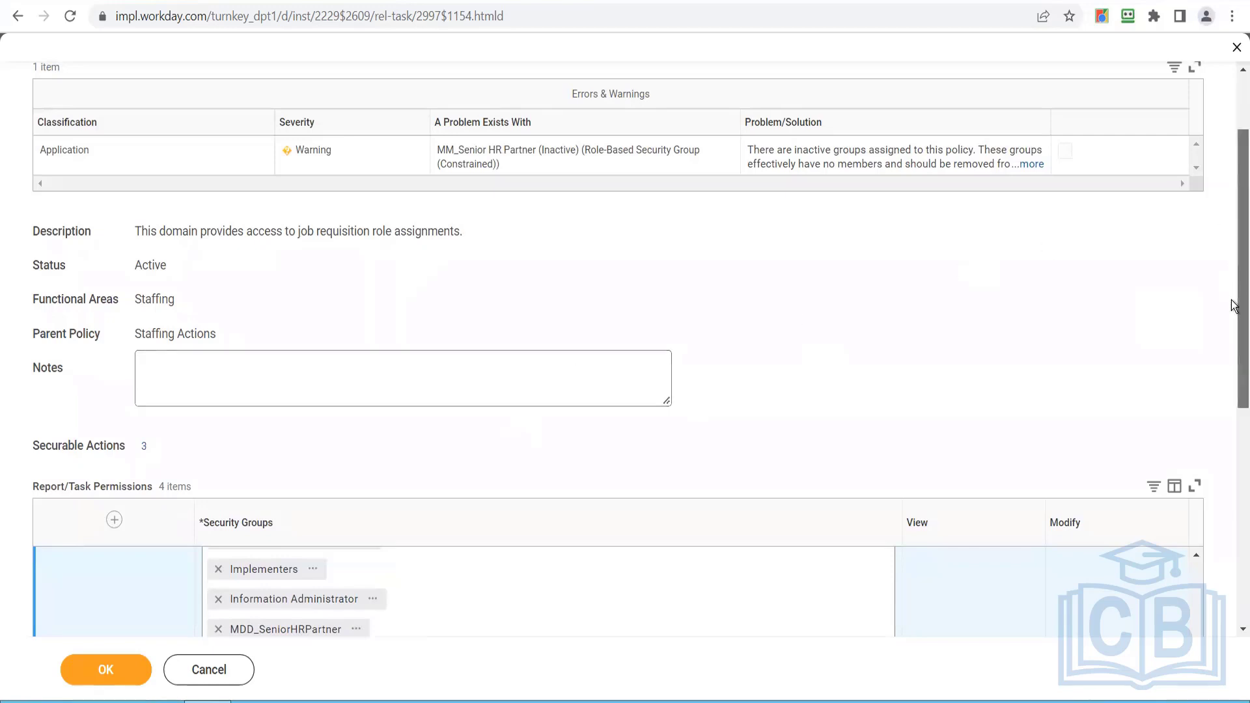
drag(1234, 265, 1232, 408)
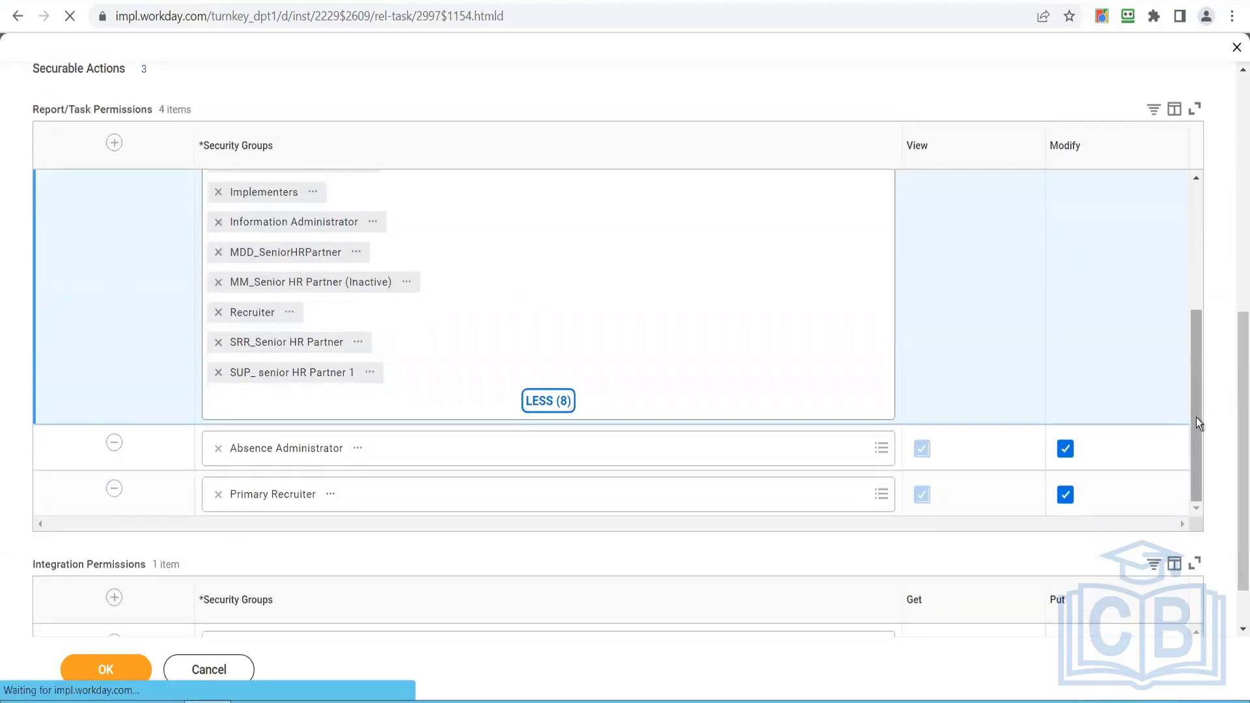
drag(1196, 421, 1178, 221)
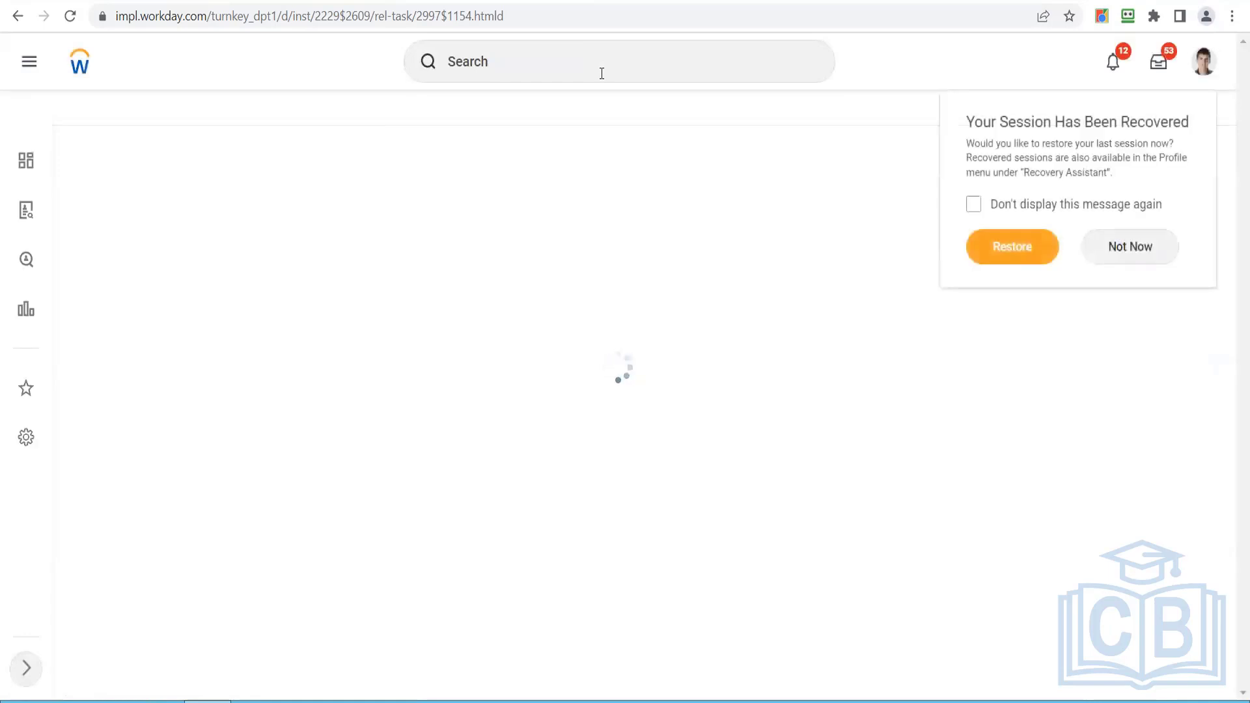
Step: Restore the recovered Create Job Requisition session and display the role choices in Assign Roles
click(1042, 255)
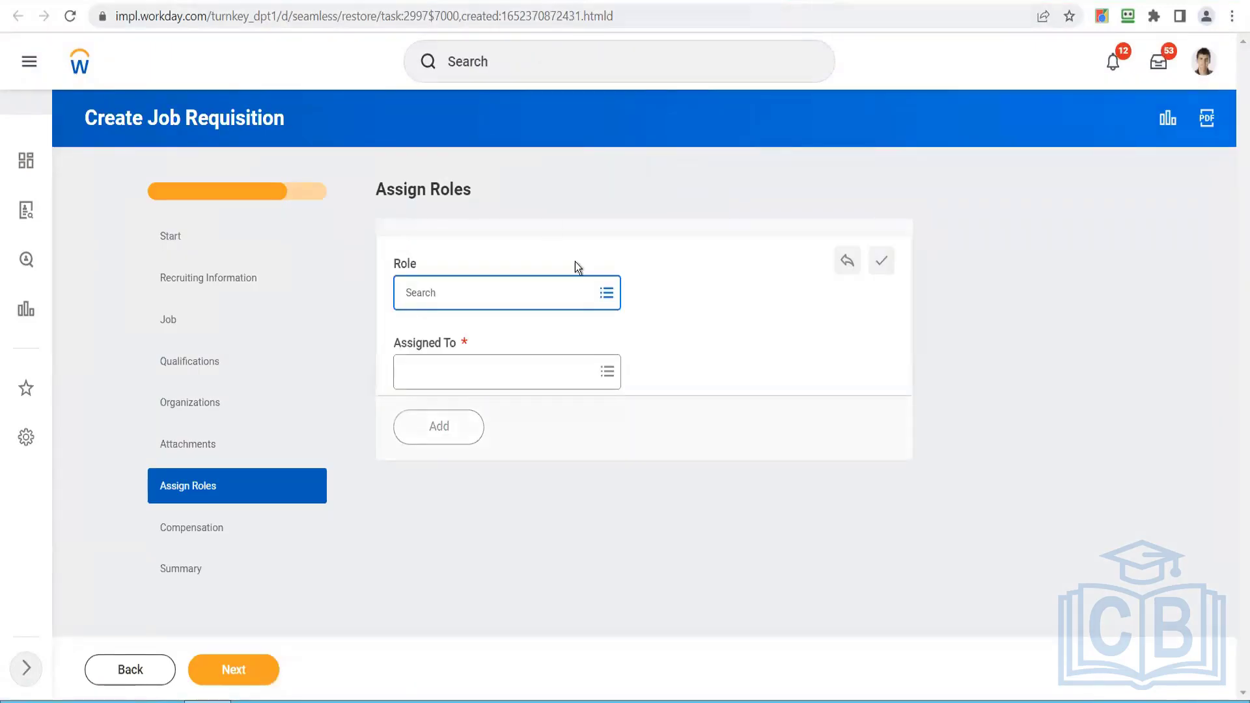
click(606, 306)
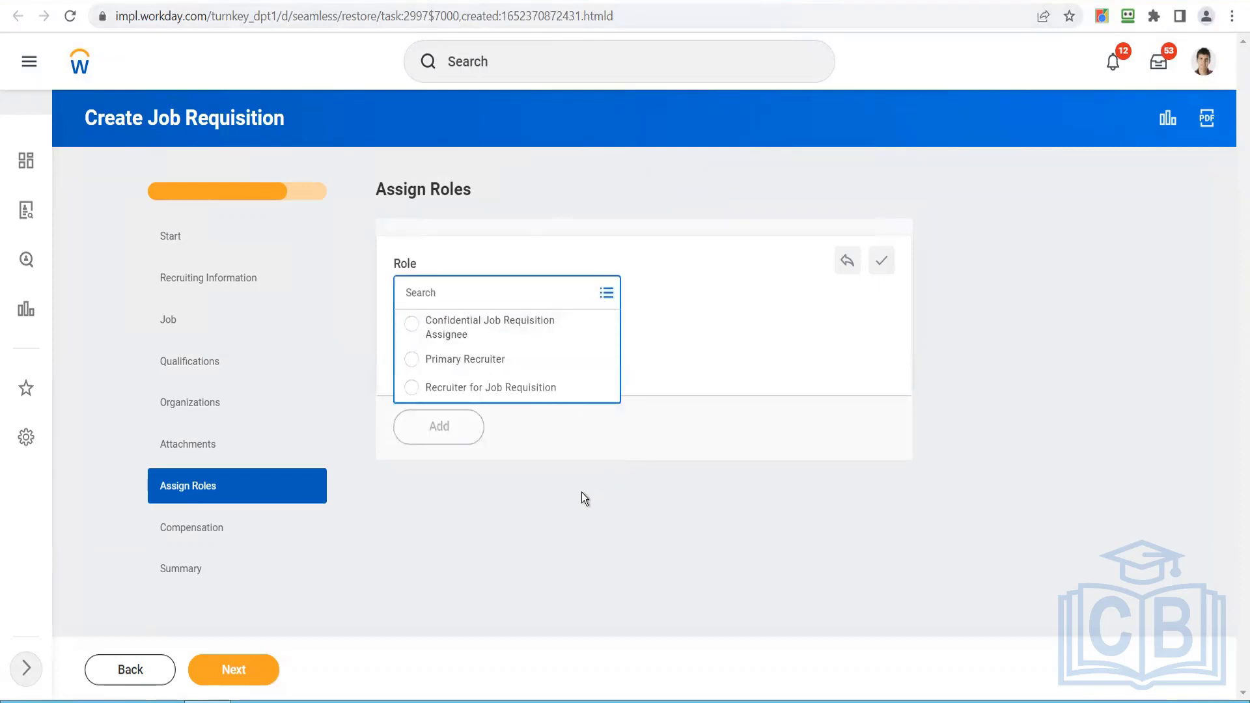
click(533, 486)
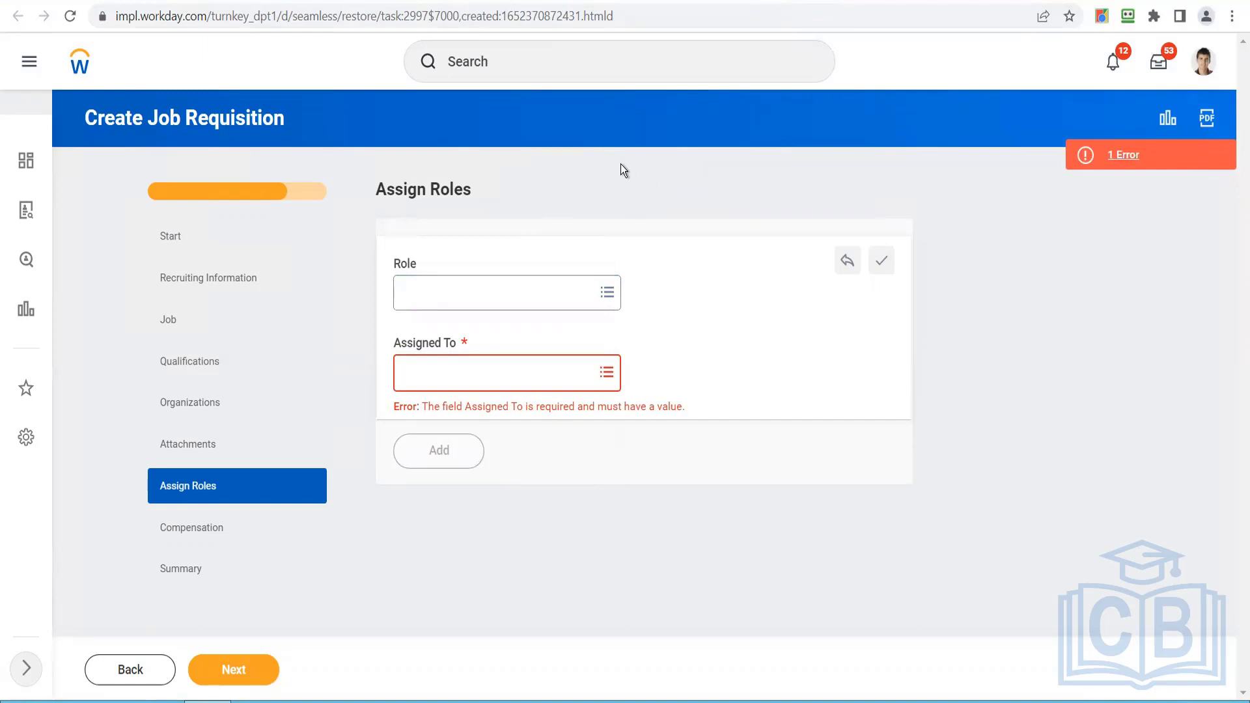
key(ctrl+a)
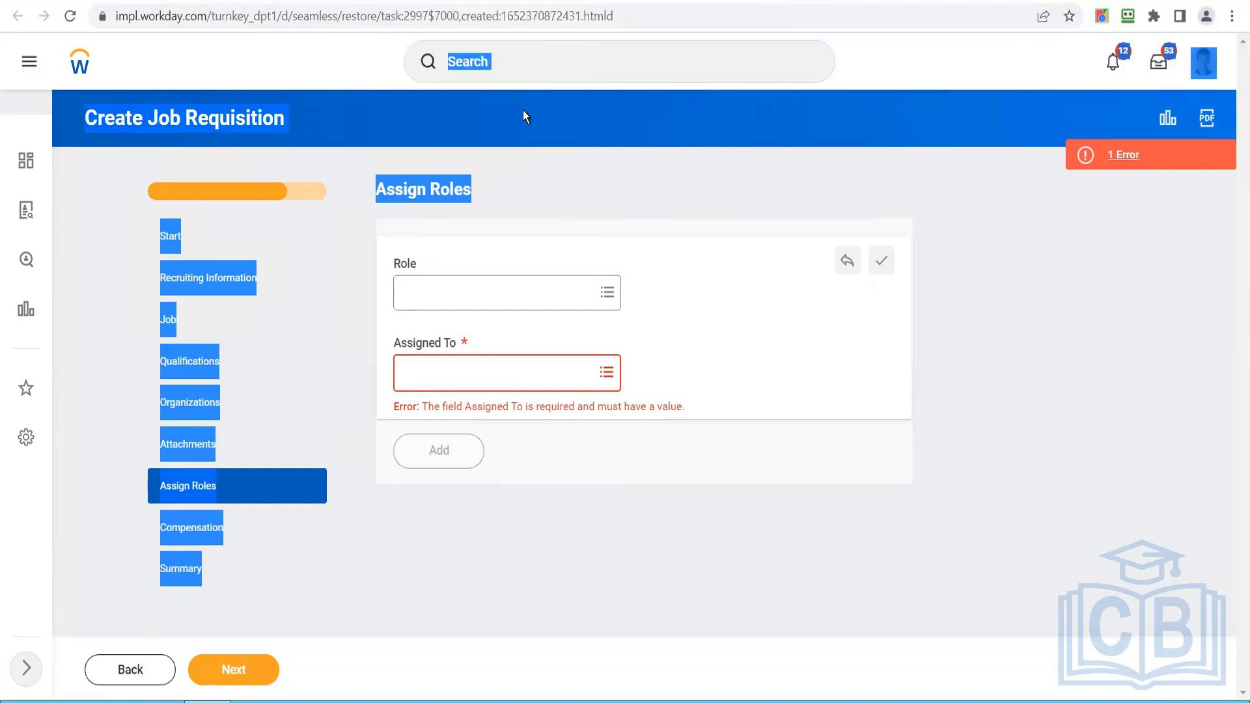
Step: Return to the domain security policy permissions and view the list of securable actions
click(401, 5)
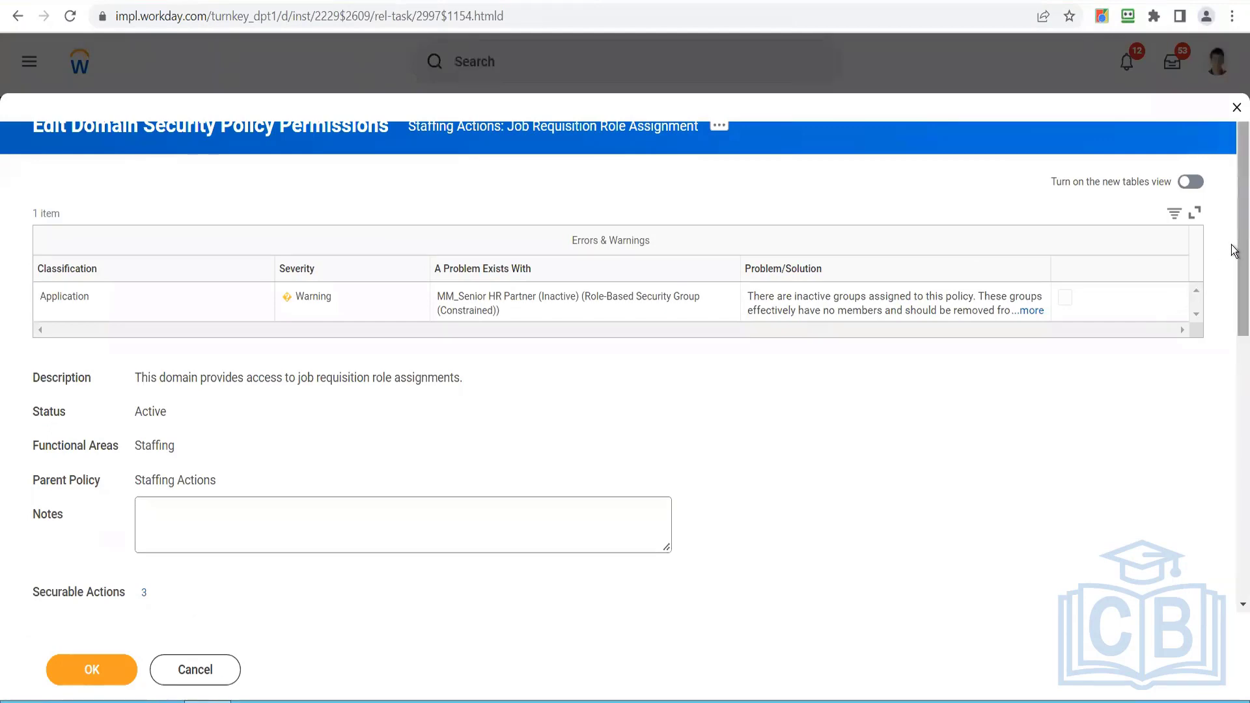
scroll(1234, 251, down, 4)
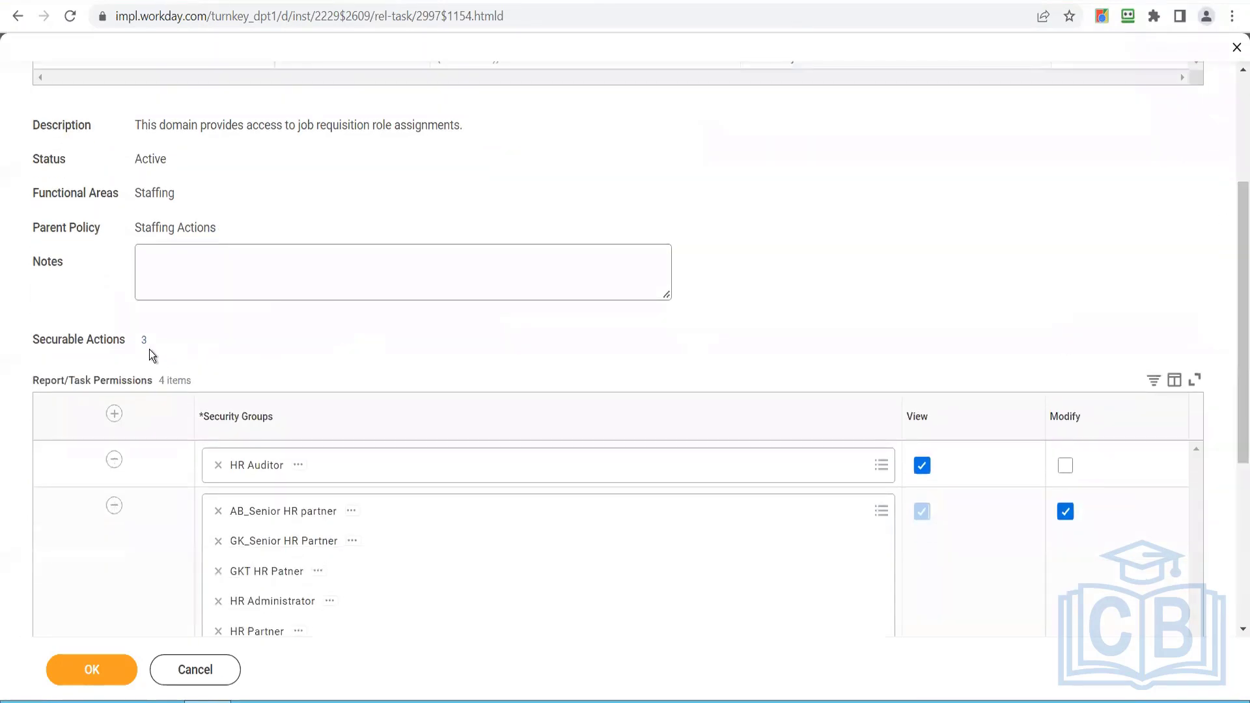
click(145, 340)
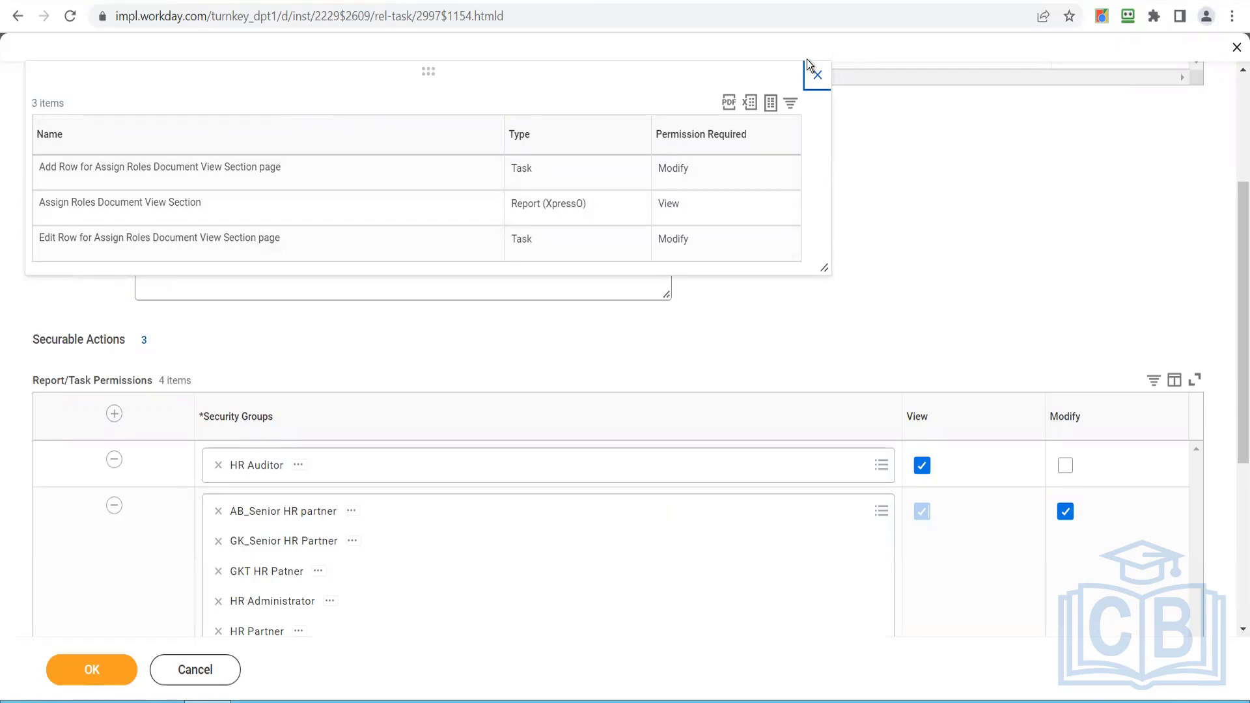
click(818, 77)
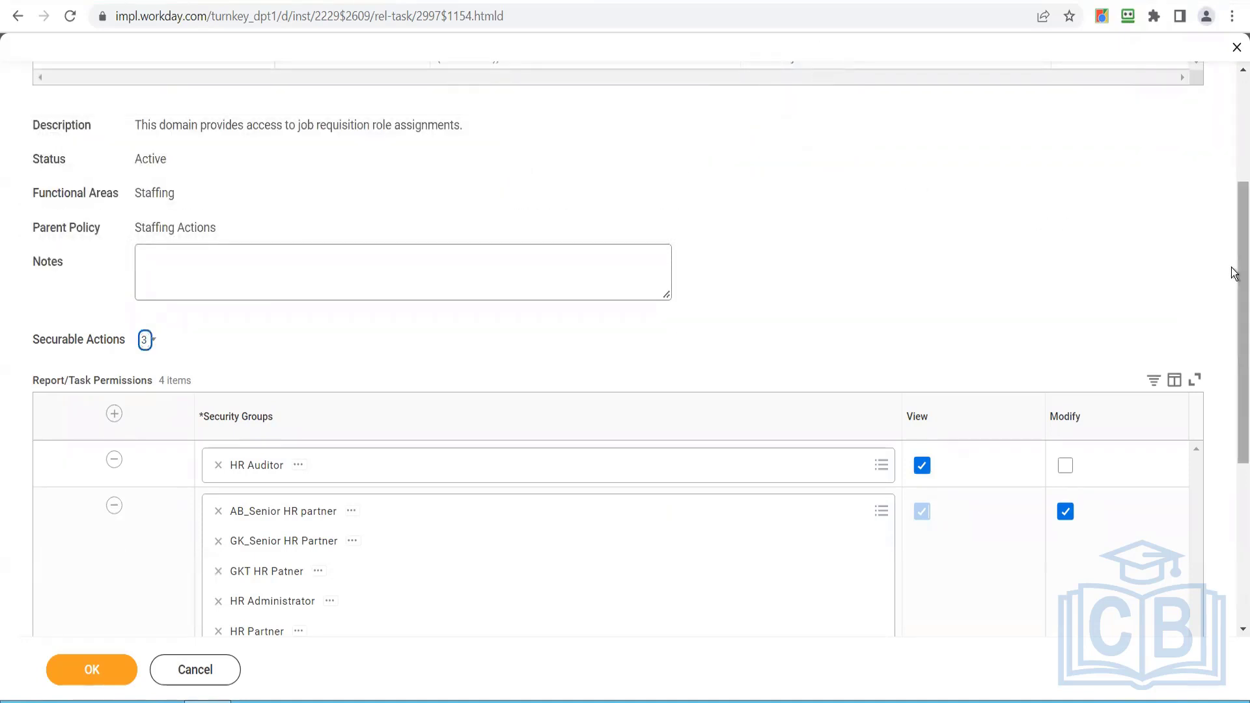
Step: Highlight the security policy's description and review the security groups under Report/Task Permissions
mouse_move(1236, 268)
mouse_down()
mouse_move(1237, 285)
mouse_move(1237, 271)
mouse_up()
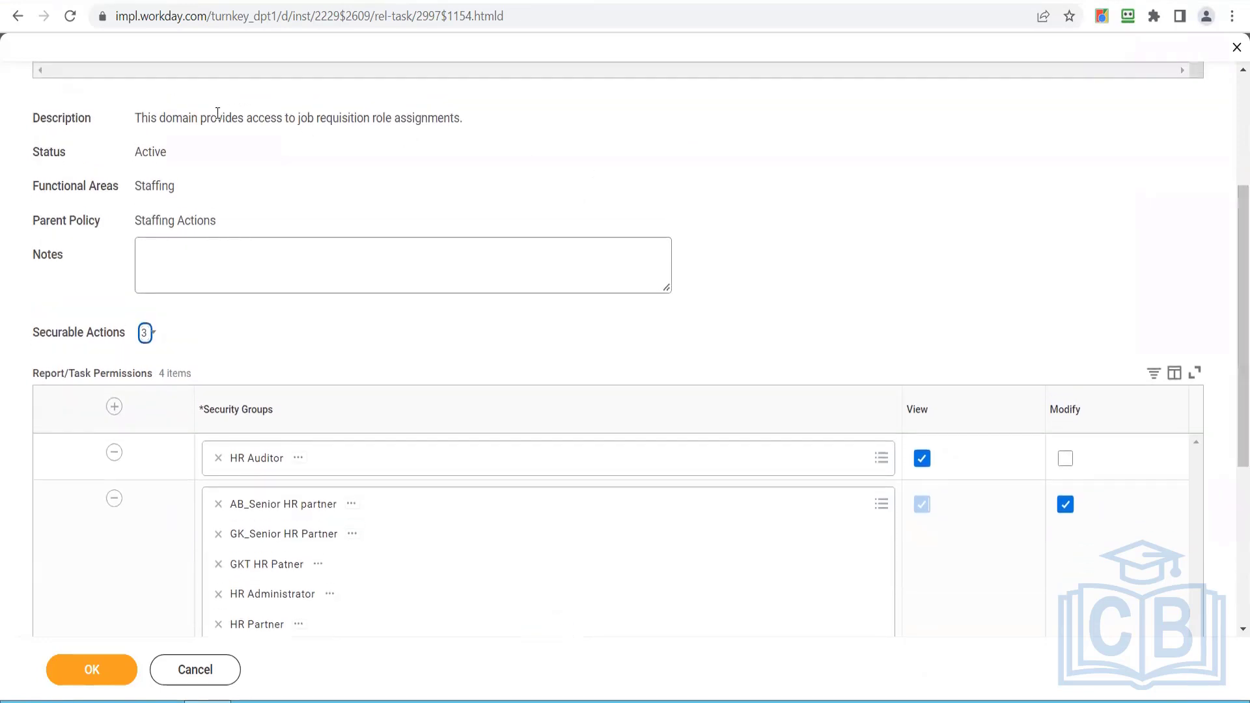
drag(217, 114, 474, 124)
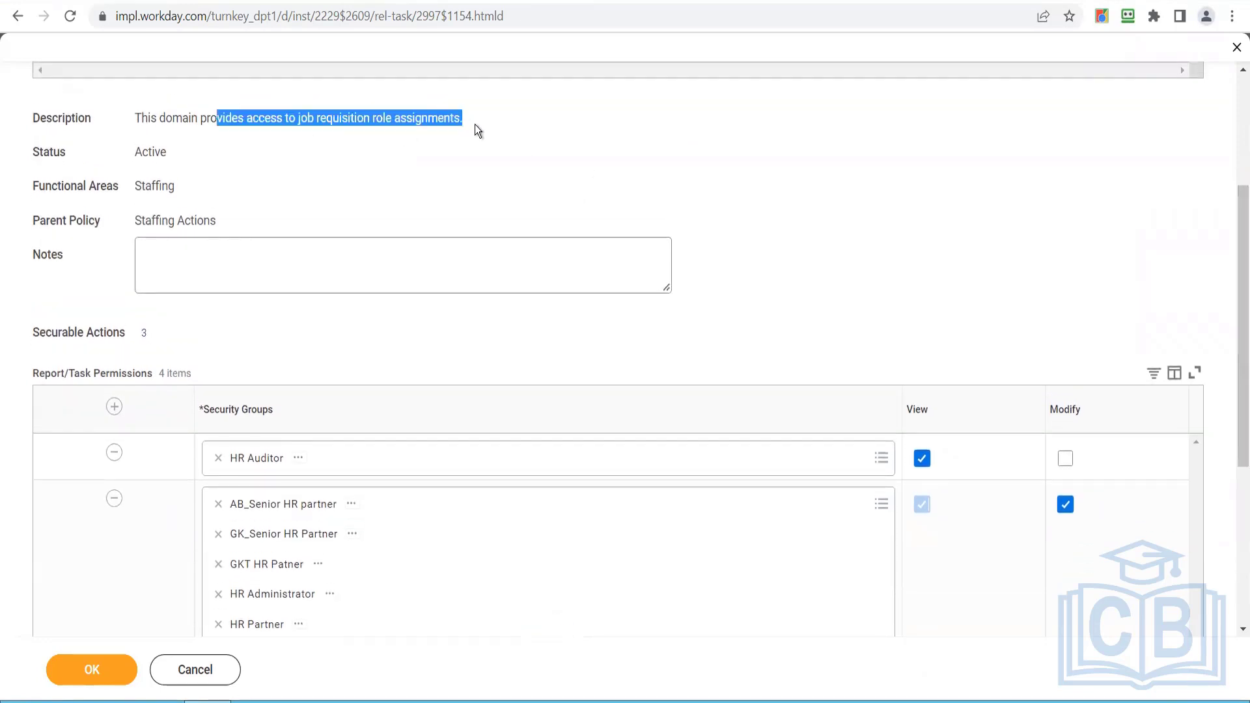
click(545, 152)
drag(1234, 238, 1236, 347)
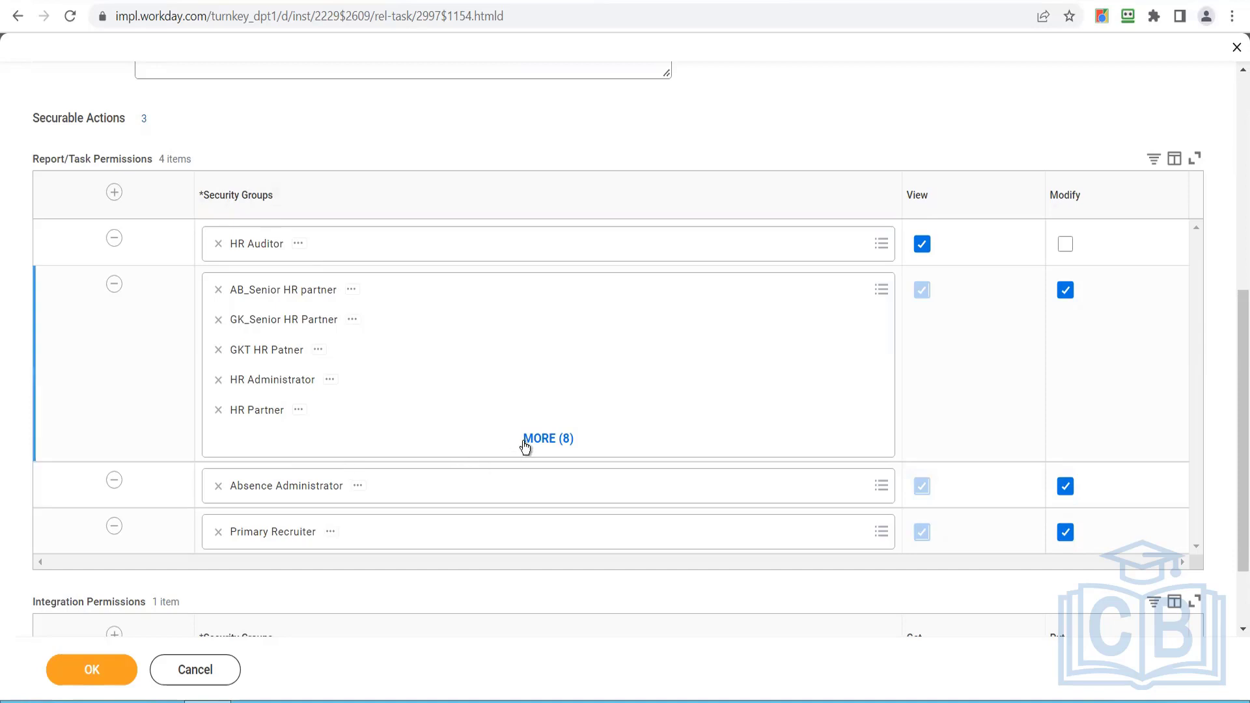
Step: Review the policy's remaining Report/Task and Integration Permissions, and return to the Job Requisition Role Assignment domain overview
drag(1234, 371, 1233, 425)
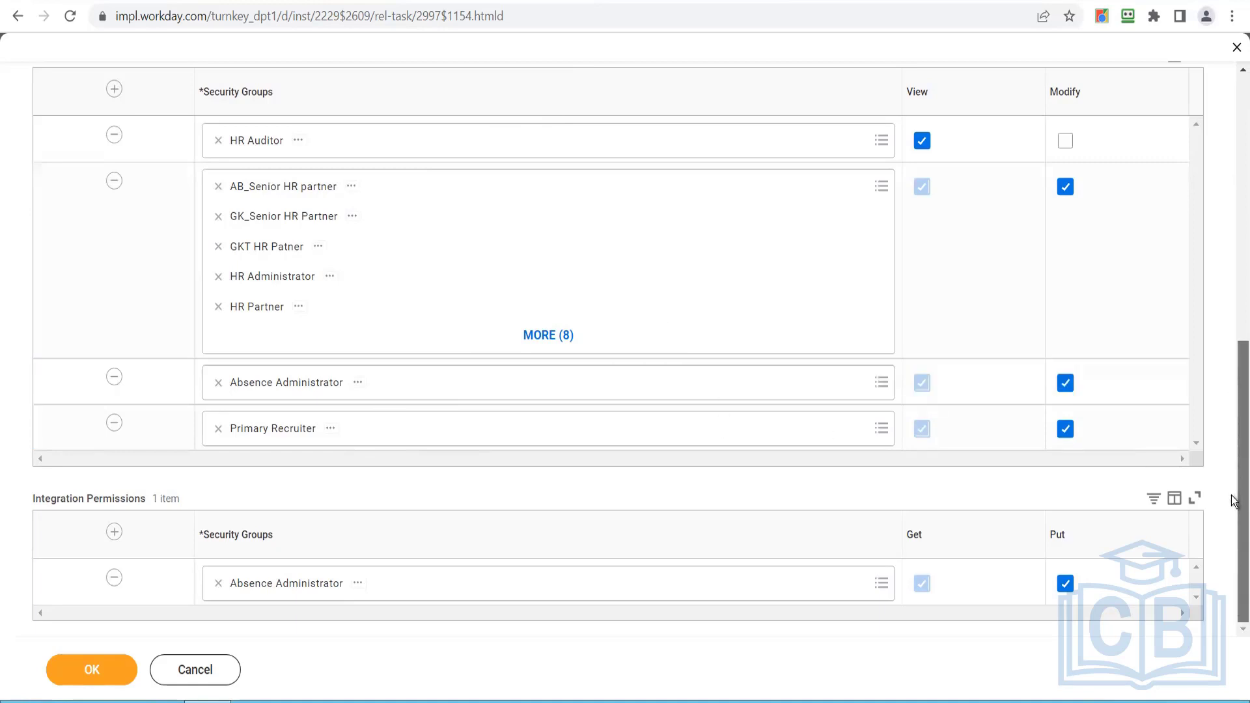
scroll(1201, 158, up, 10)
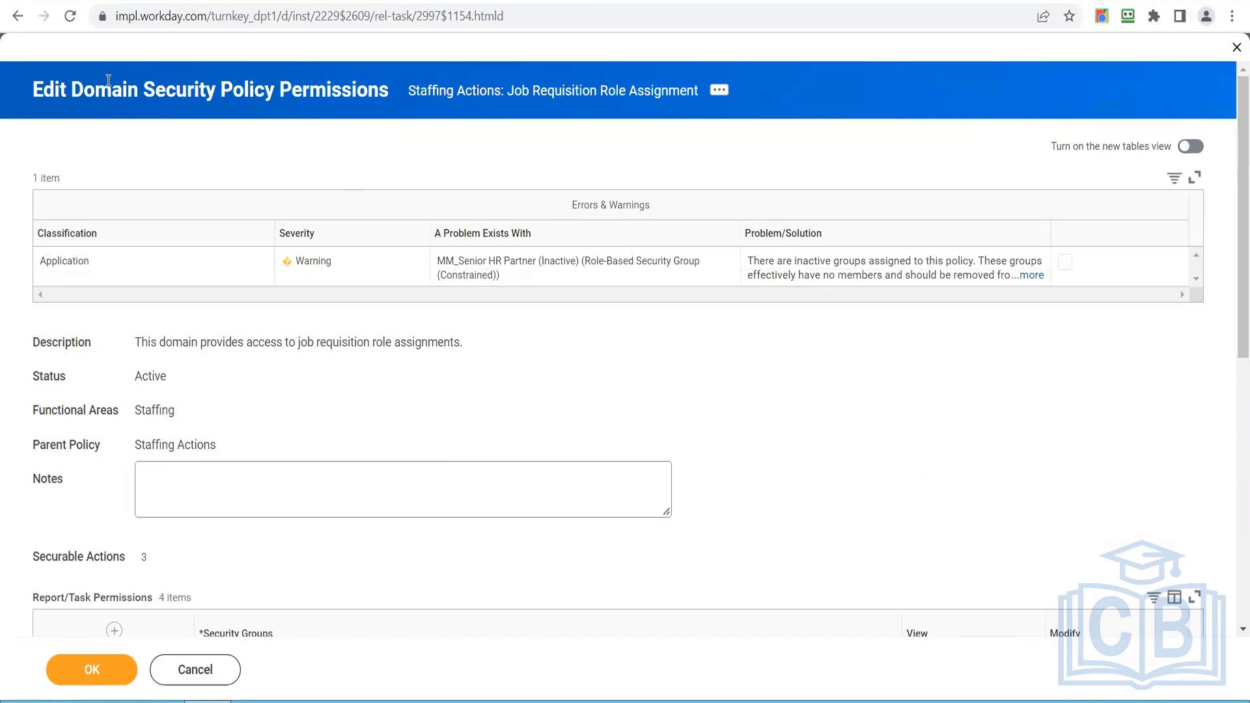
click(17, 15)
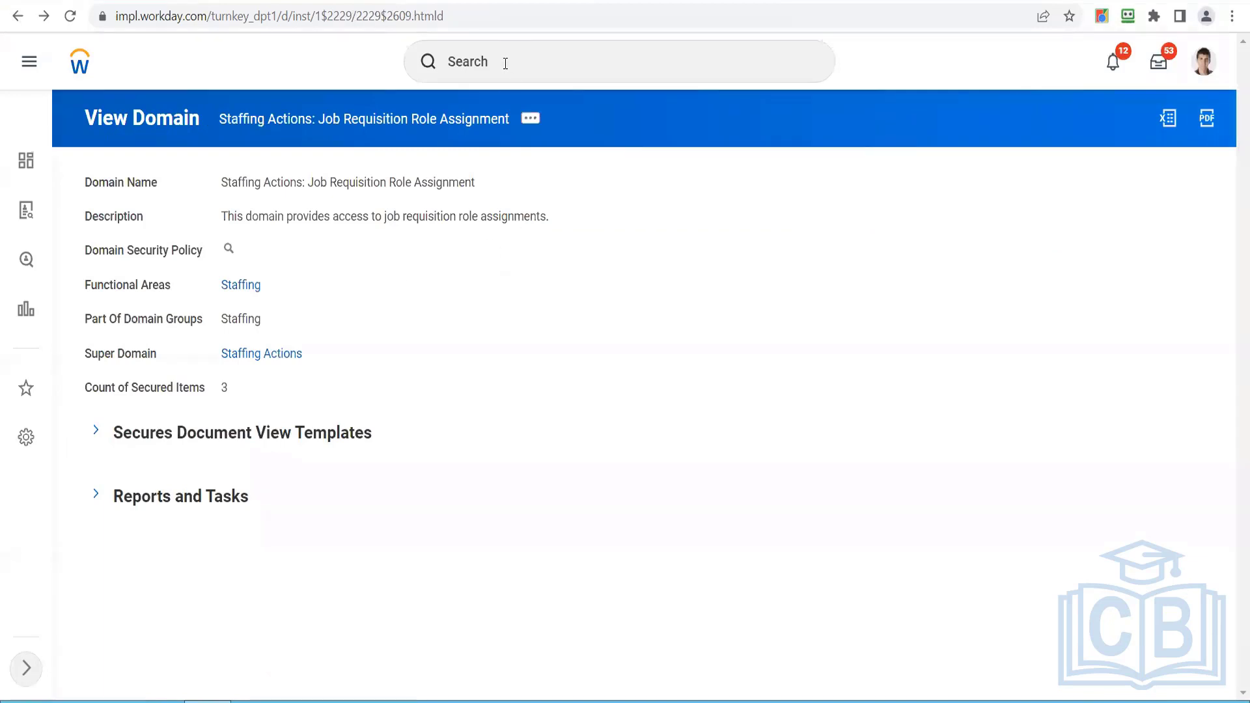
Step: Search for "maintain assign role" and open the Maintain Assignable Roles task
click(505, 63)
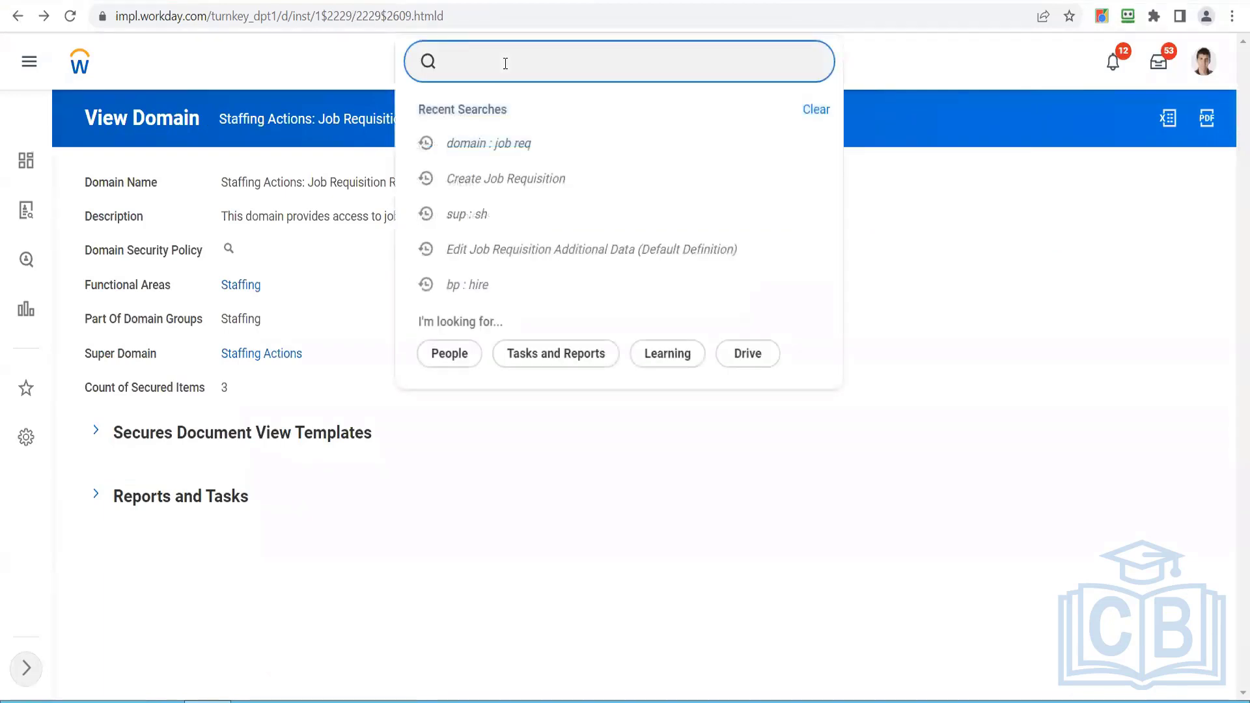
text(job)
key(BackSpace)
key(BackSpace)
key(BackSpace)
key(BackSpace)
key(BackSpace)
text(maintain assign role)
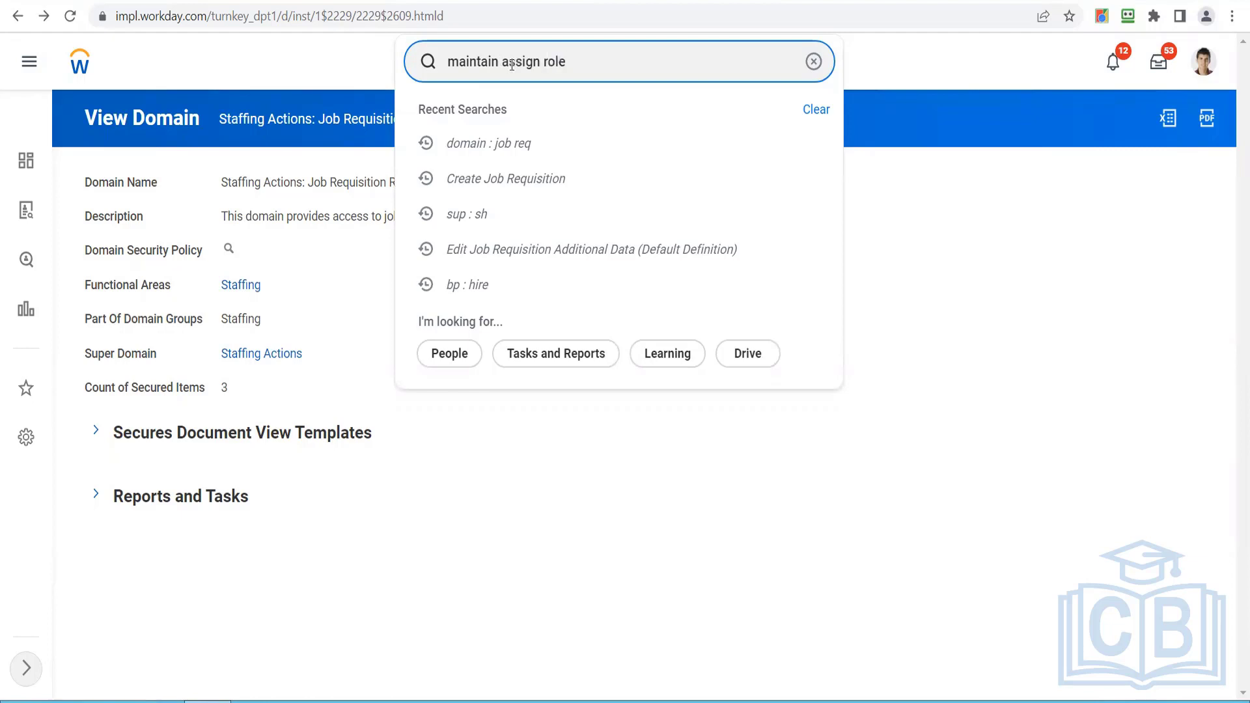
click(546, 110)
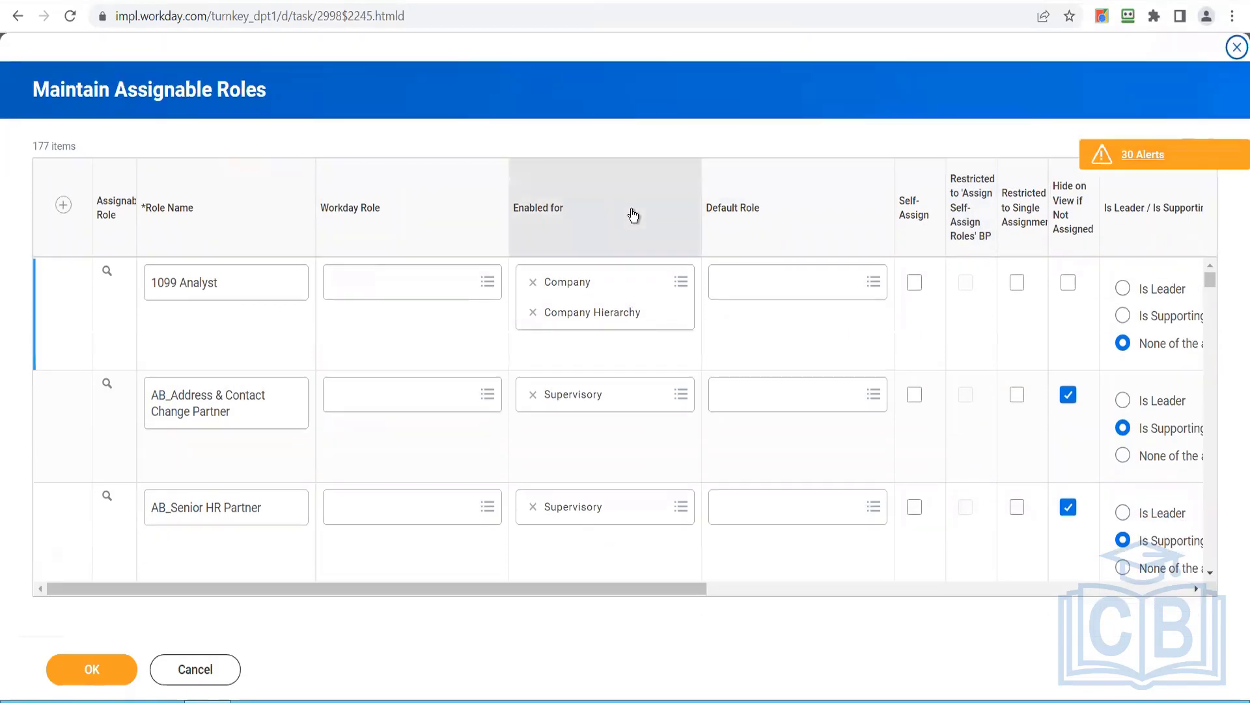
Step: Filter the assignable roles to those whose Enabled for value is Job Requisition
click(612, 211)
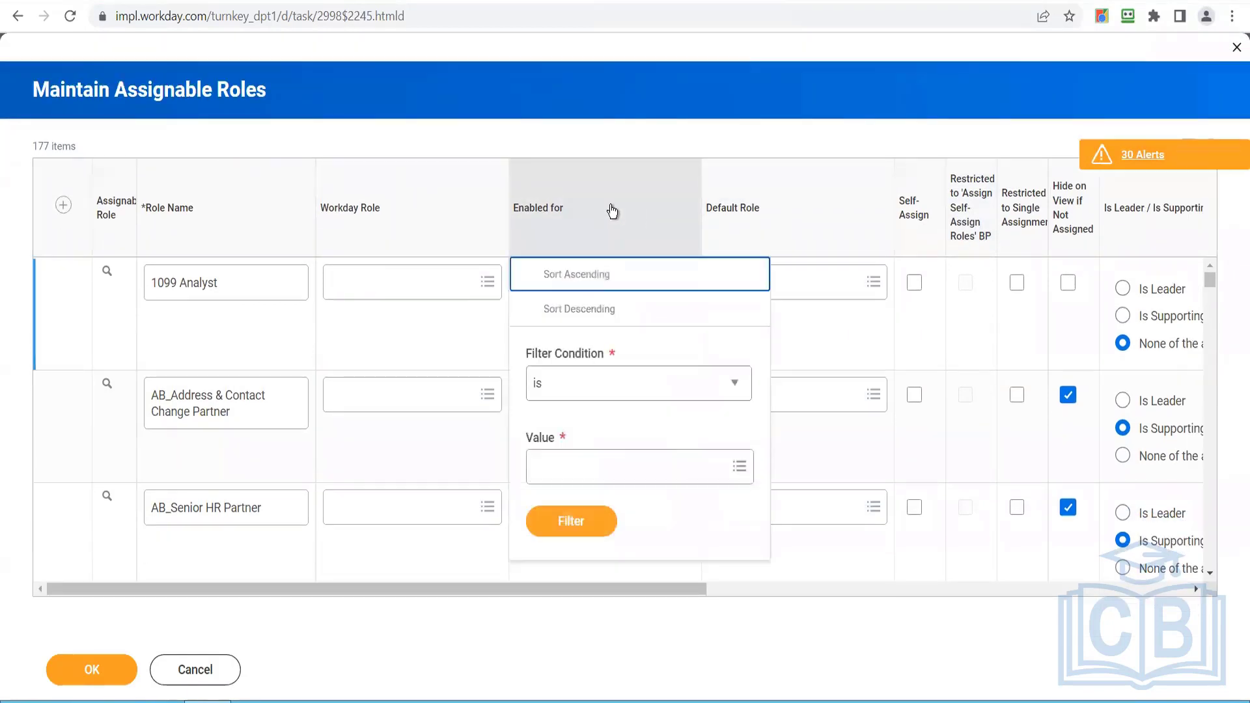
click(599, 484)
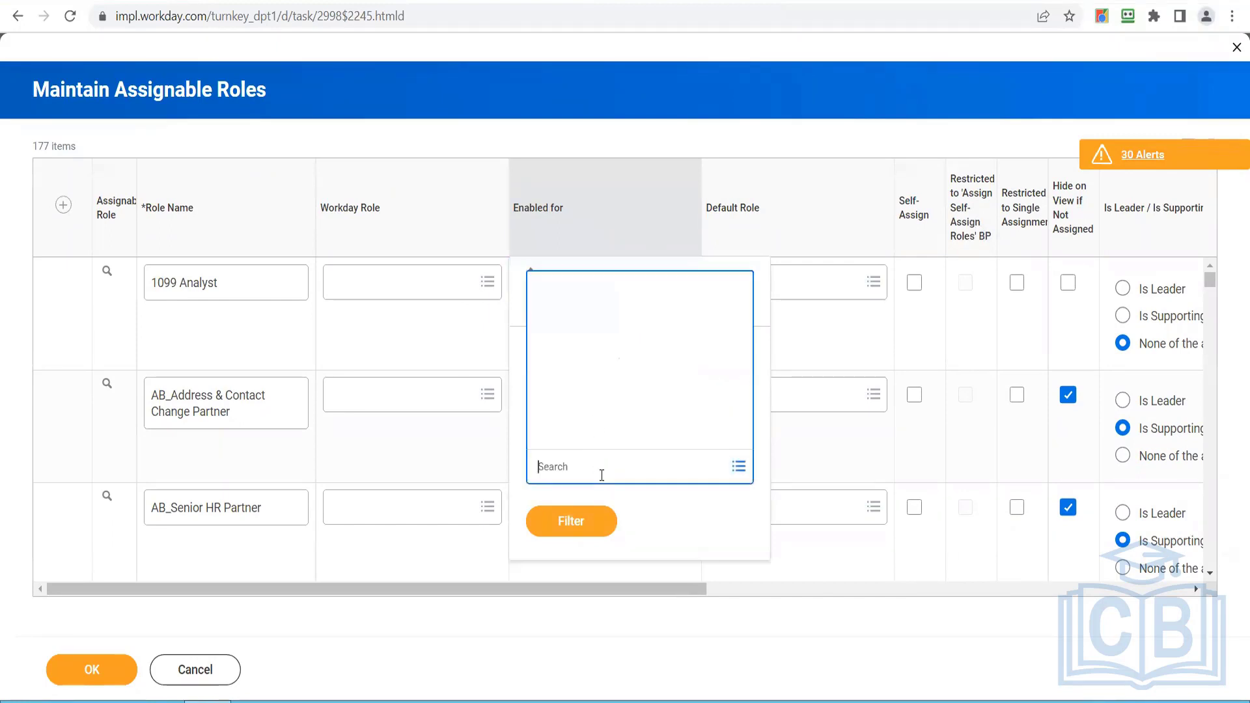
text(job req)
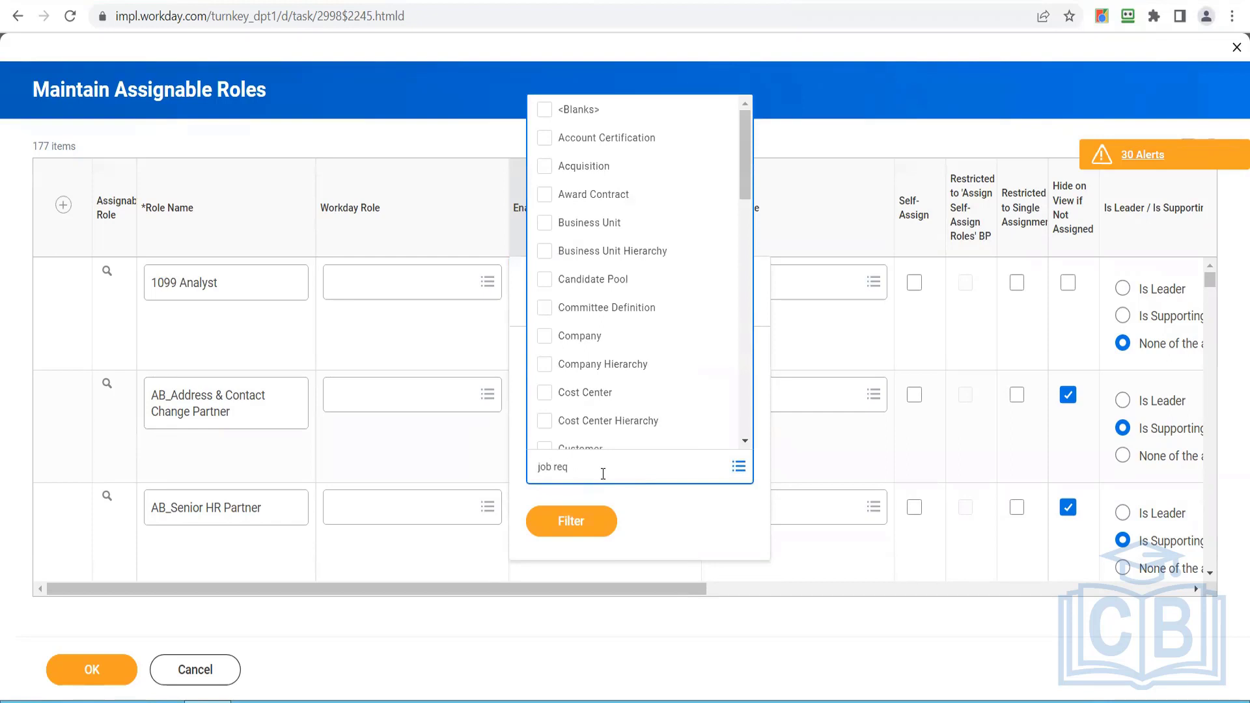
key(Return)
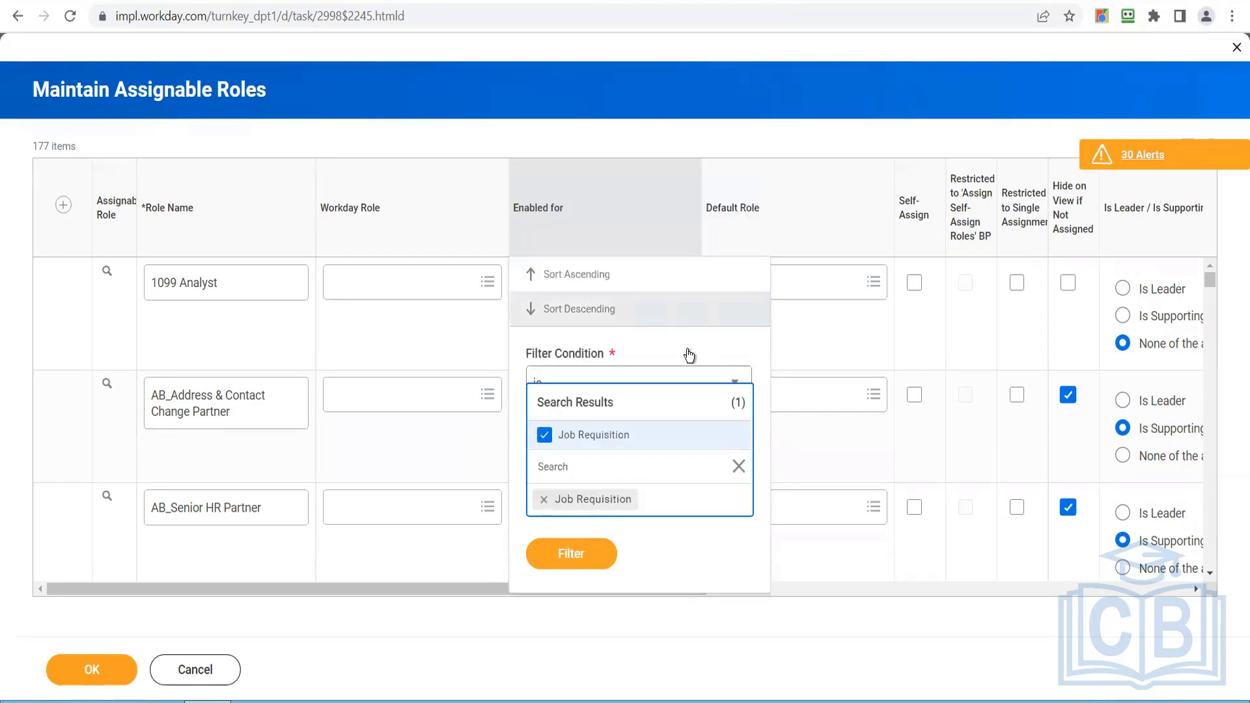
click(574, 557)
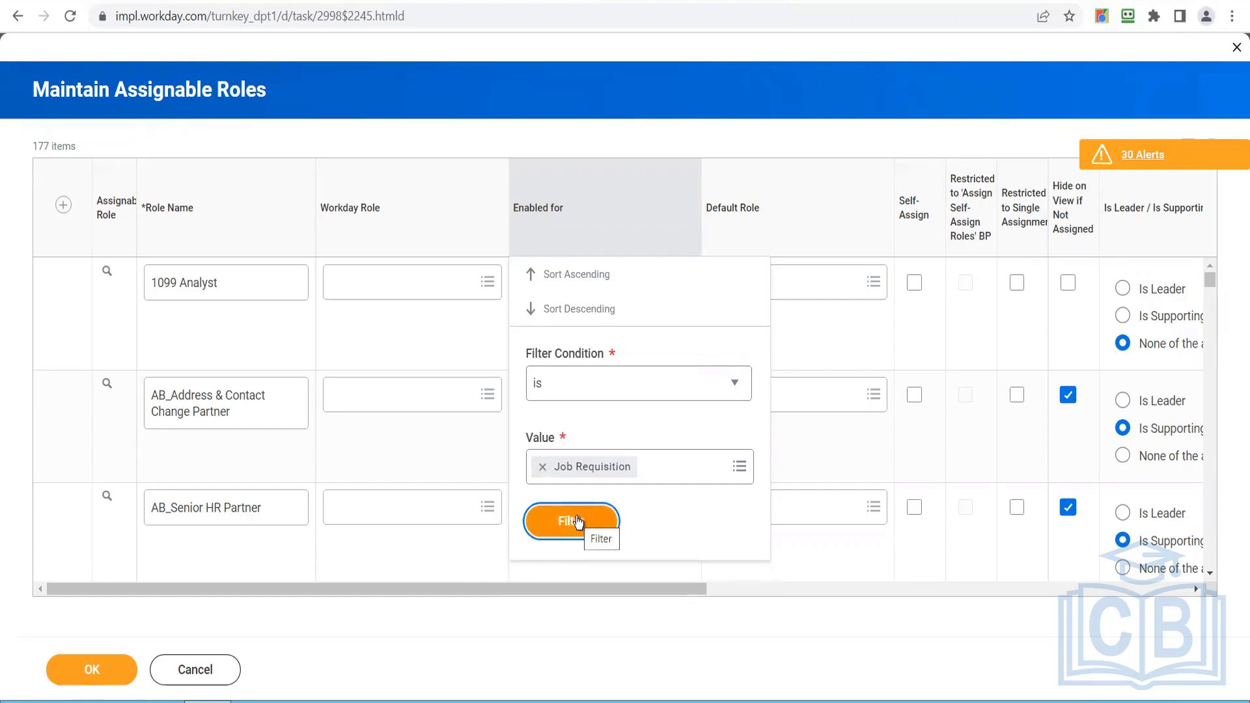
click(577, 520)
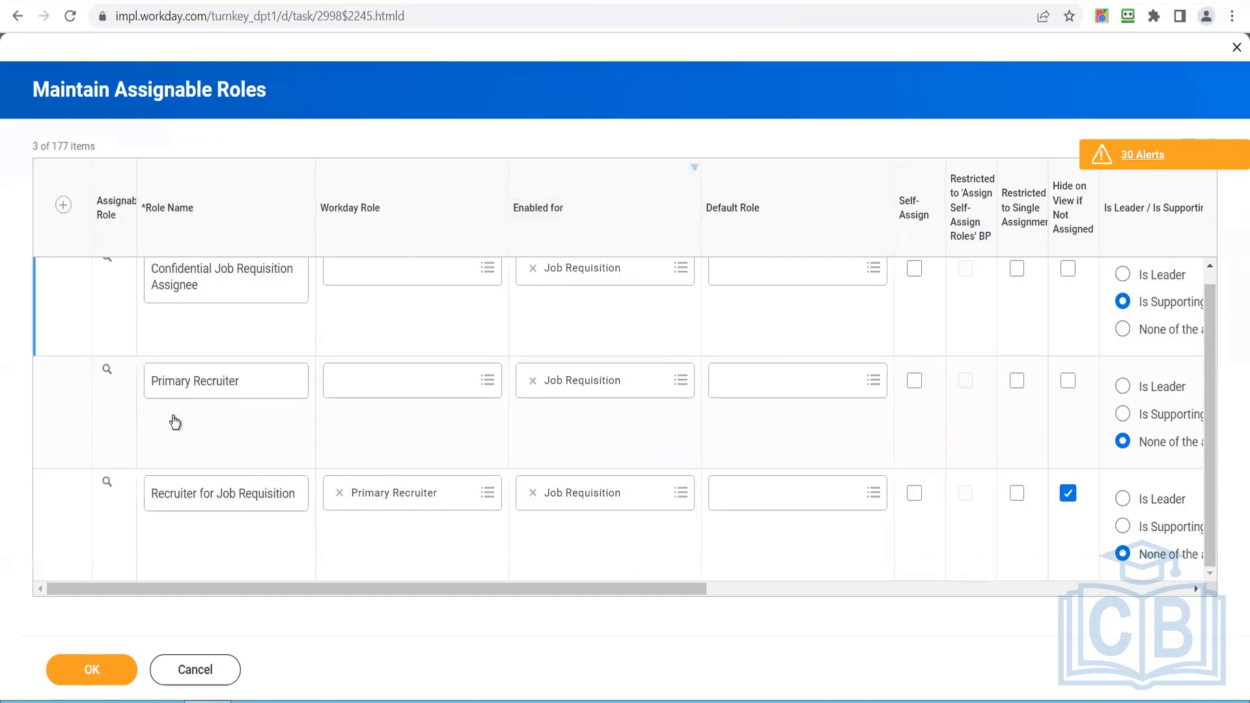
Step: Add and delete a blank role row, and remove the Enabled for filter from the roles table
click(64, 205)
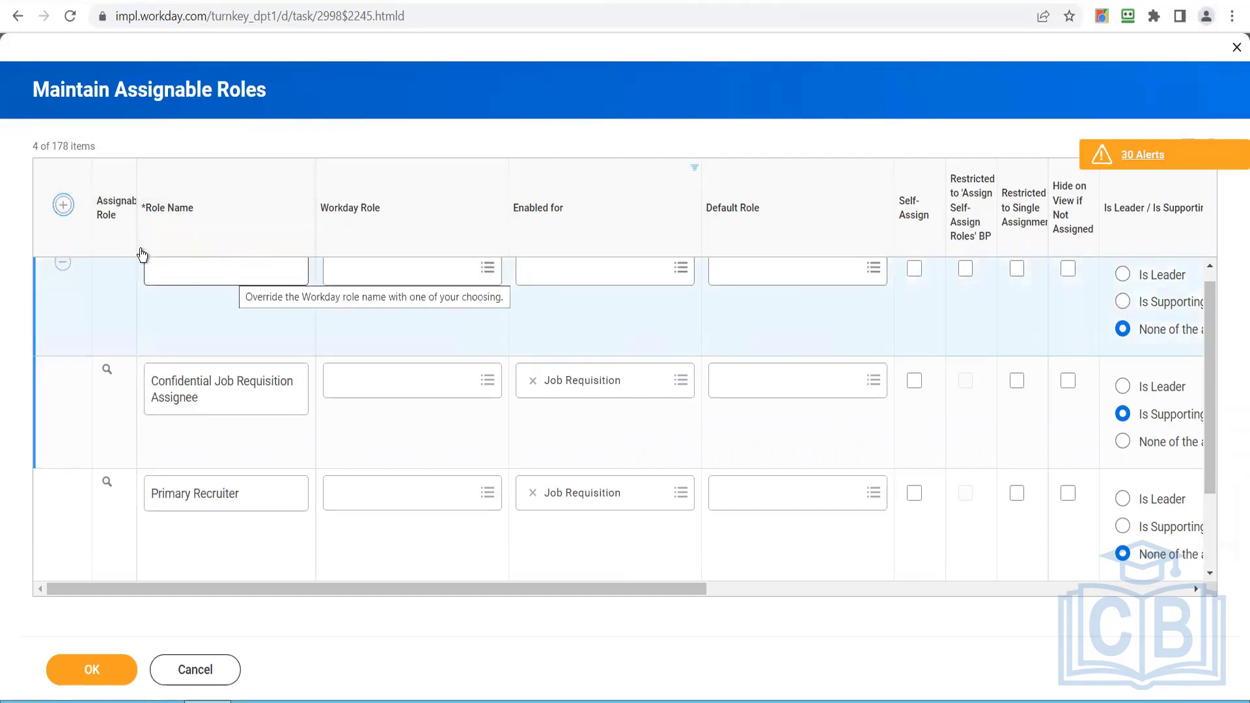
click(63, 263)
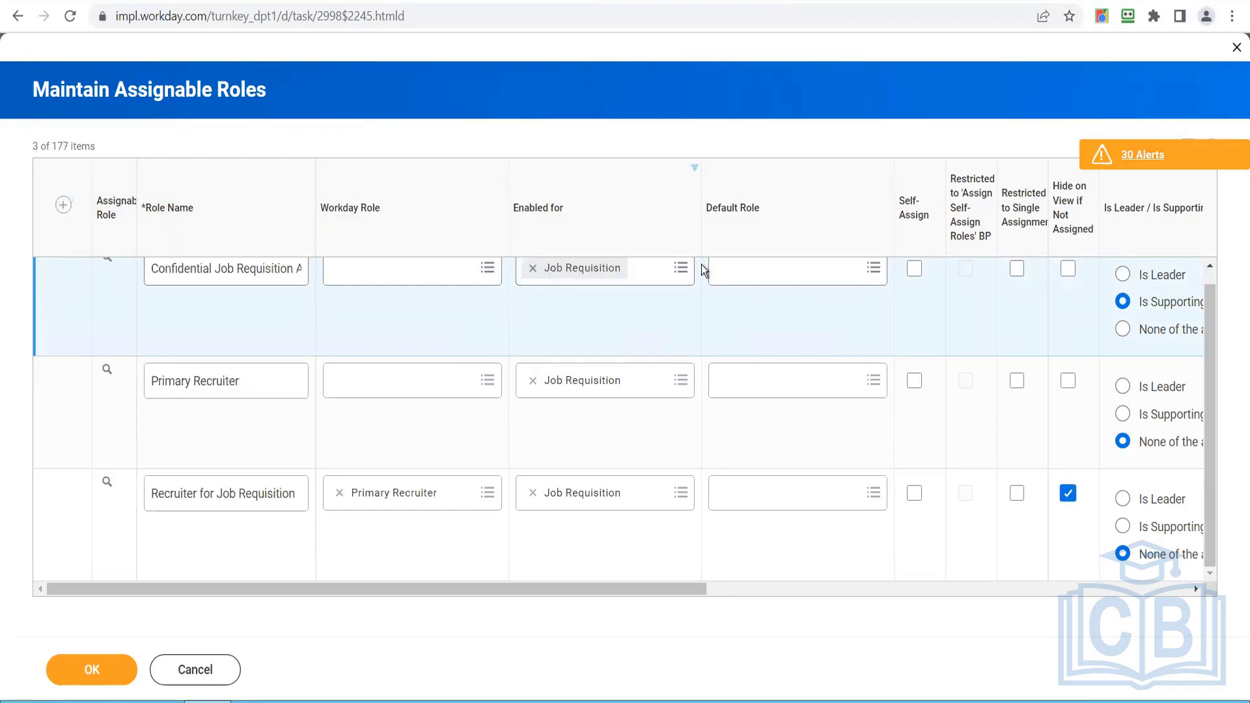
click(656, 219)
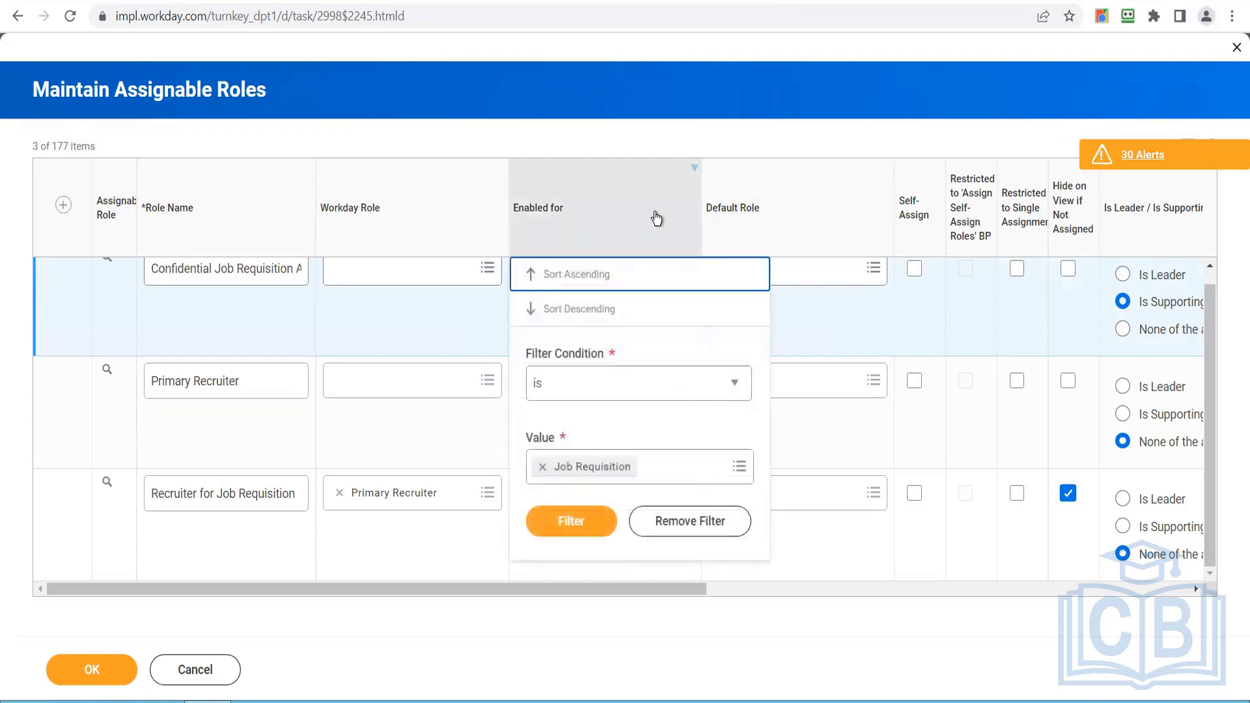
click(542, 467)
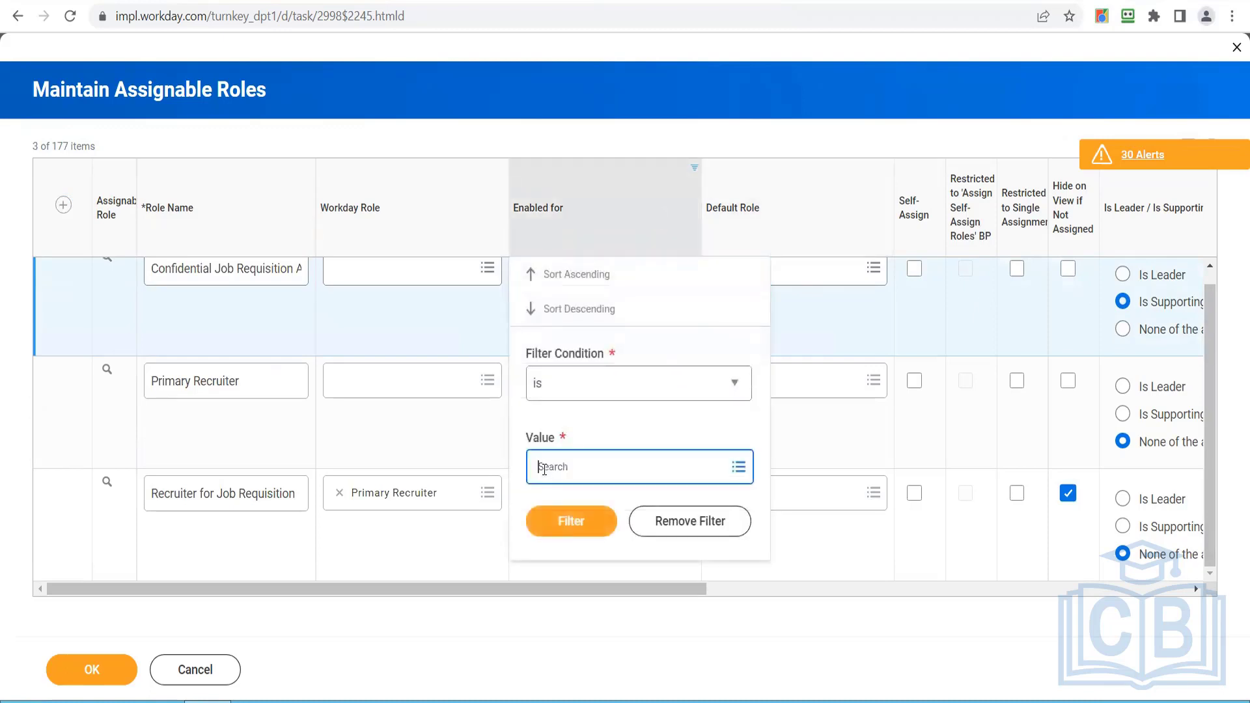
click(563, 521)
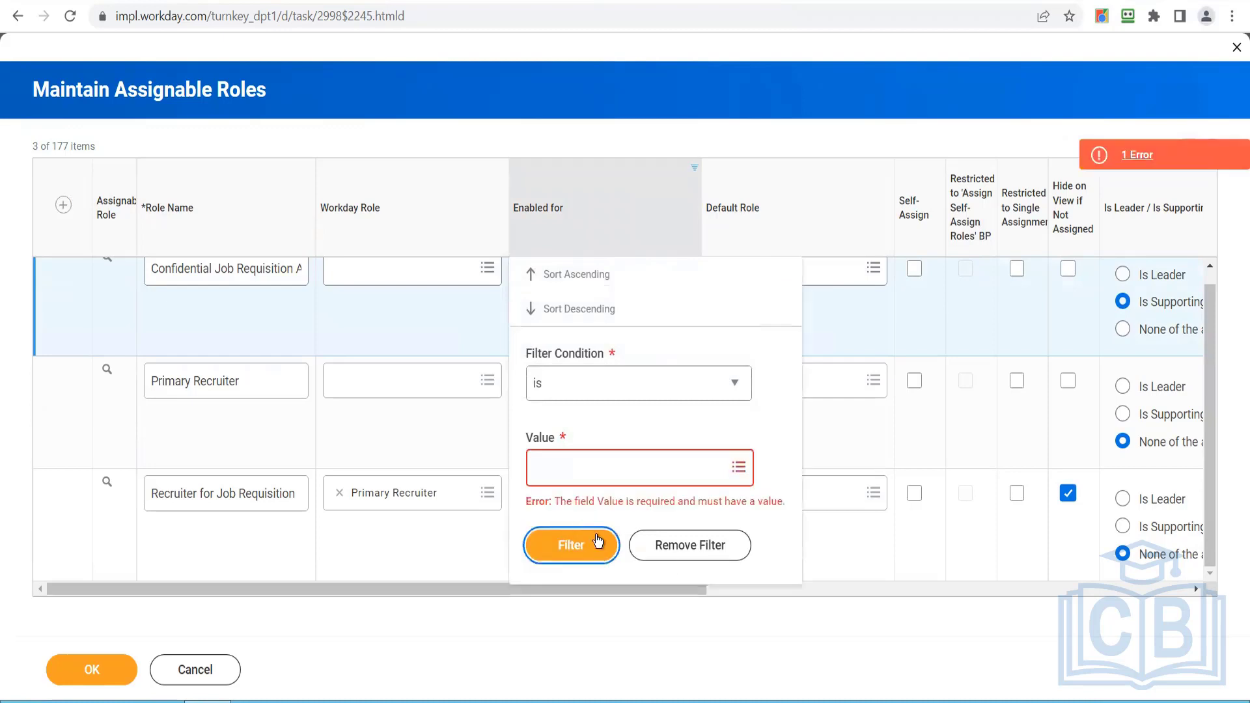
click(674, 561)
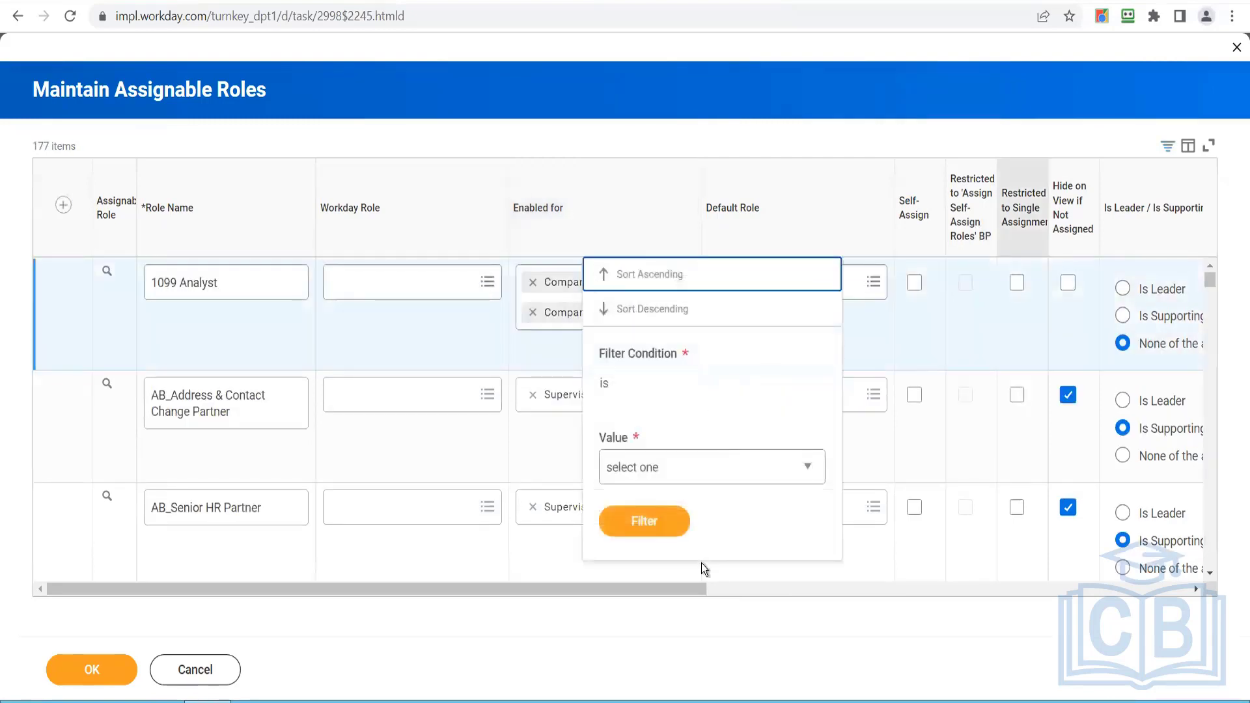
click(665, 631)
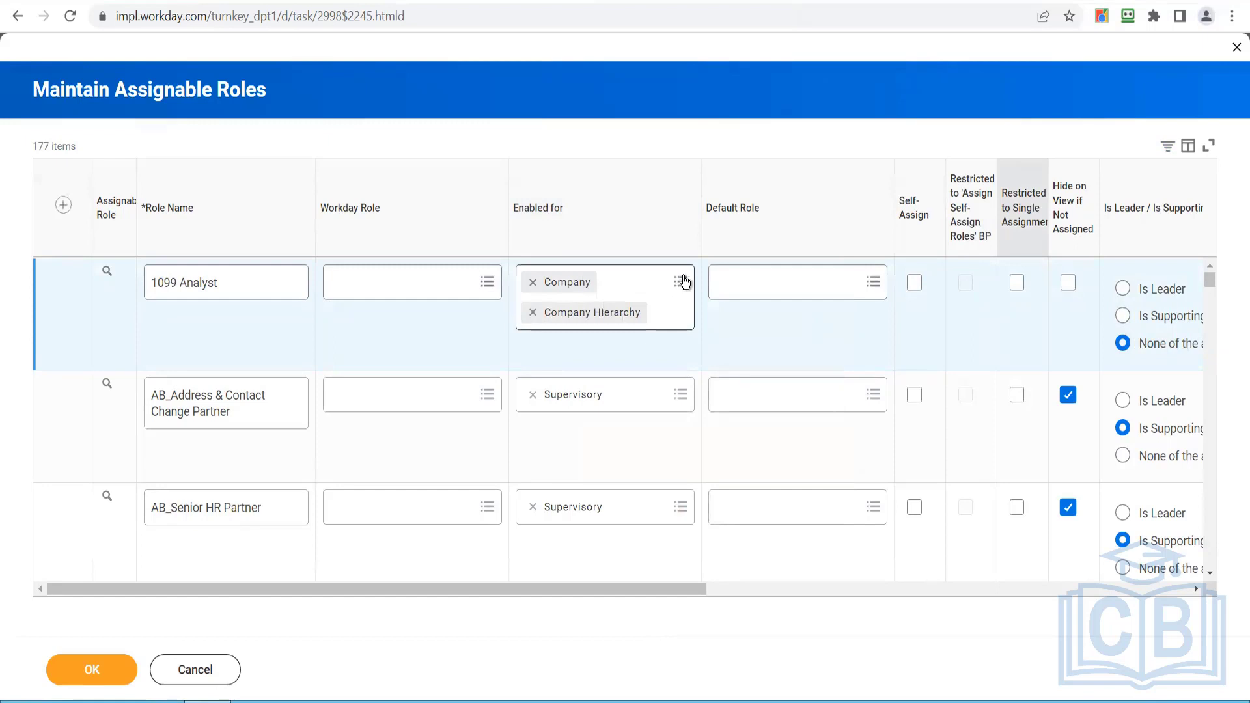
Step: Add Job Requisition to the Enabled for values of the 1099 Analyst role, save the change and finish the task
click(649, 322)
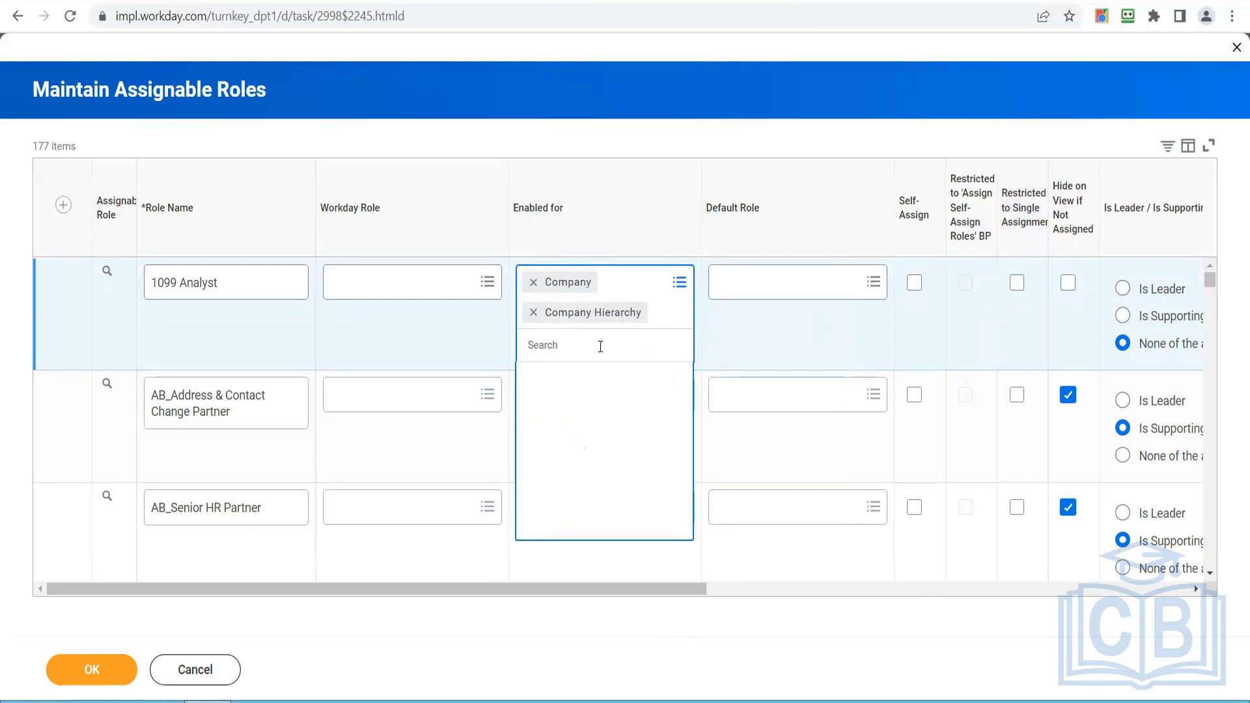
text(job req)
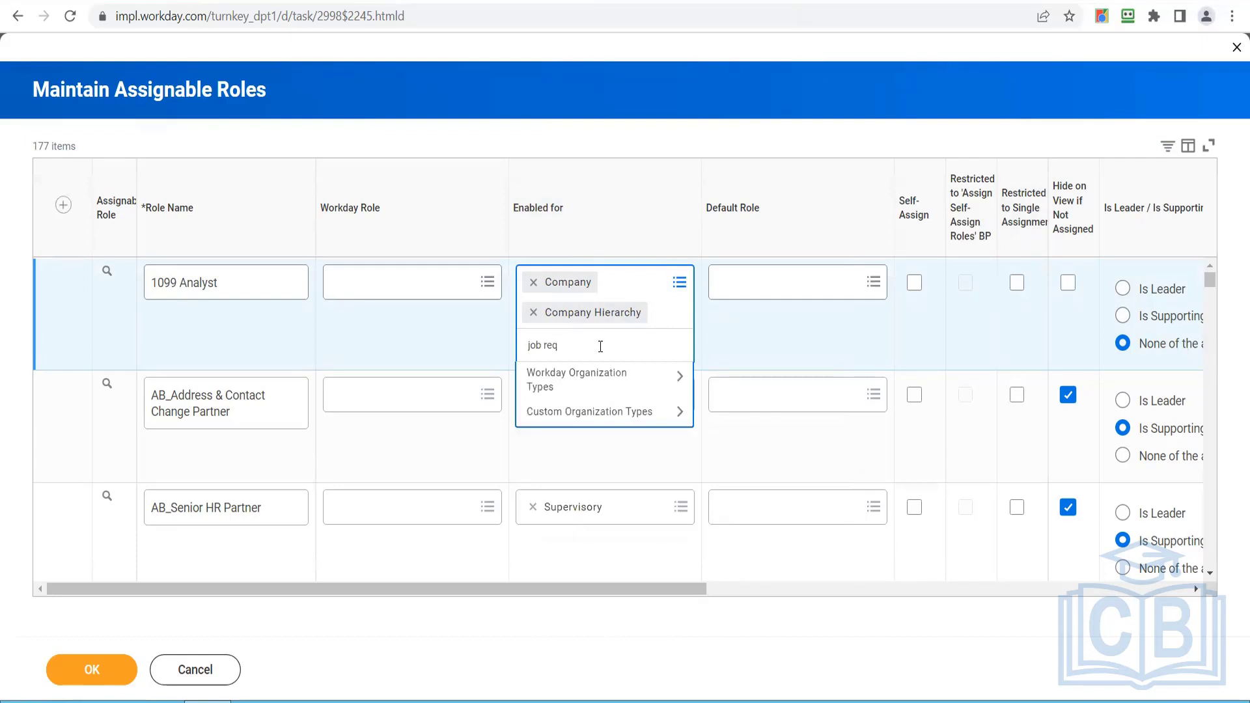
key(Return)
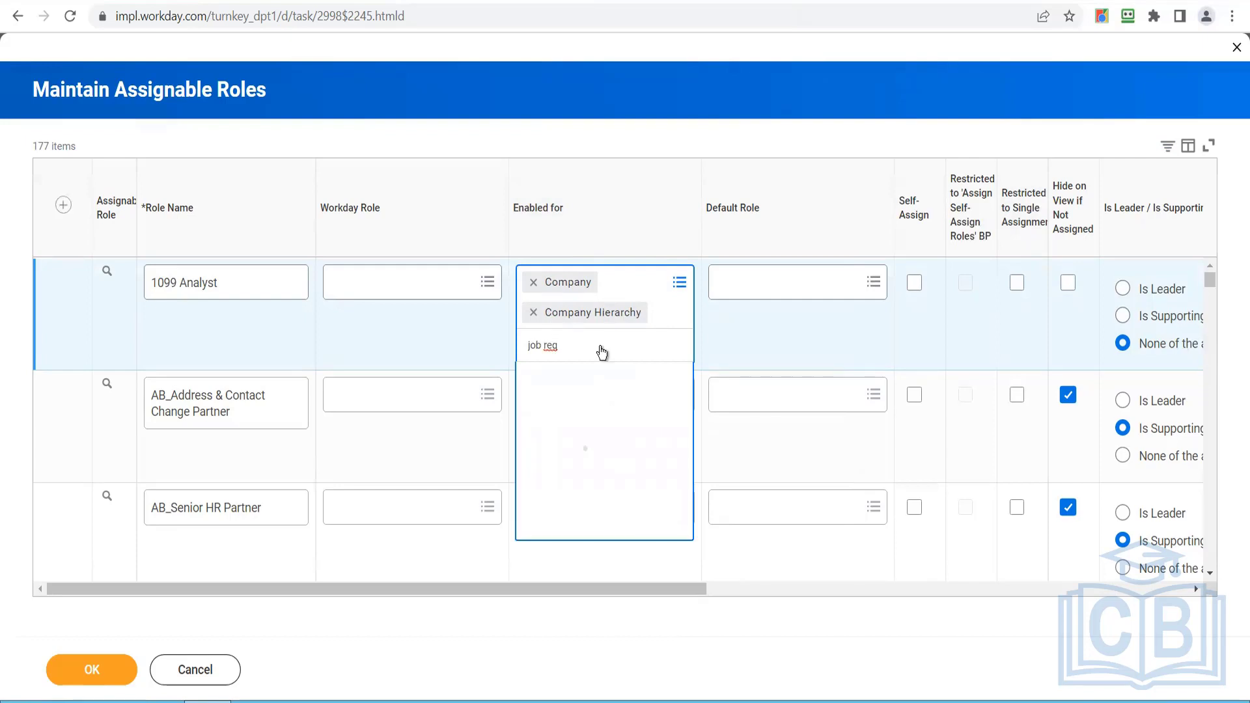
click(509, 621)
click(118, 664)
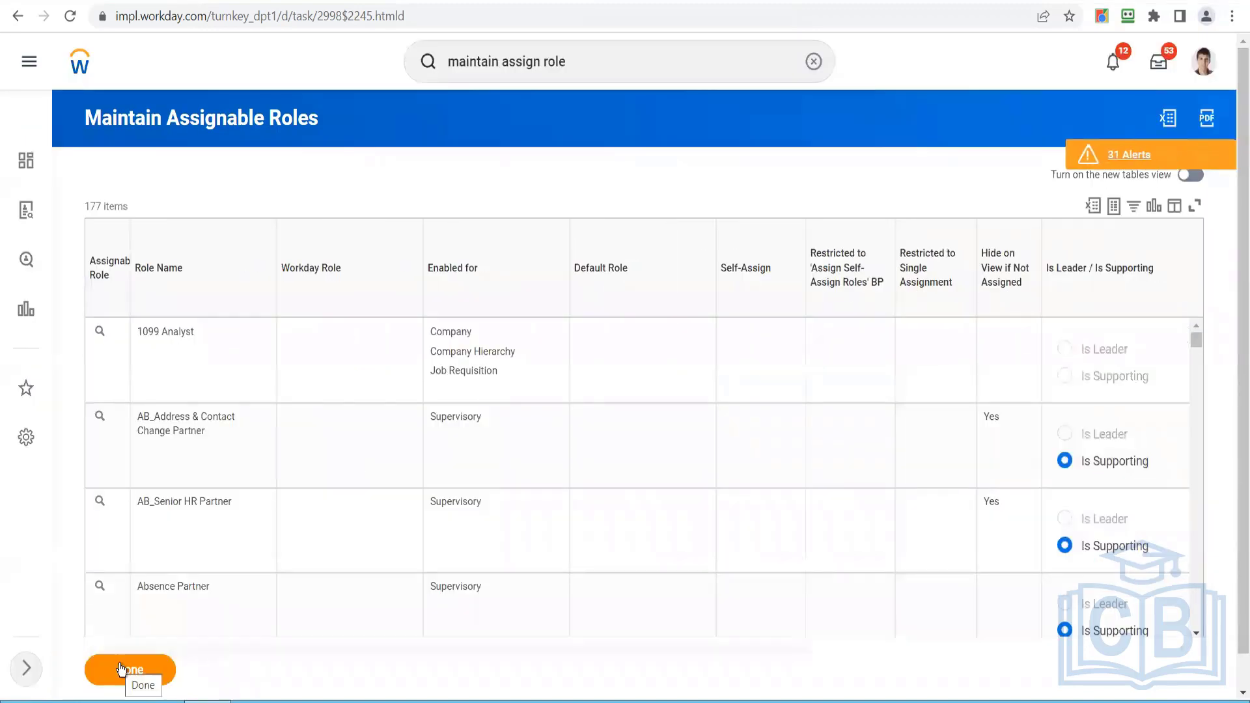
click(129, 670)
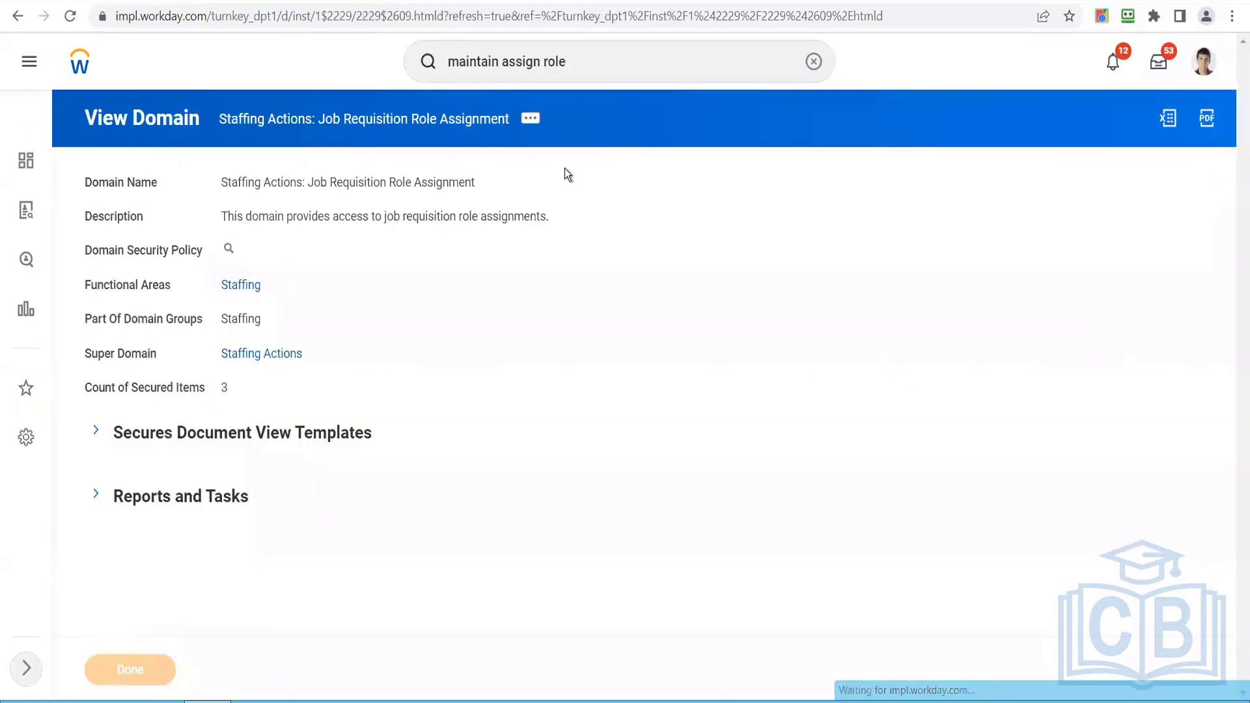
Step: Search for "create job req" and open the Create Job Requisition task
click(580, 58)
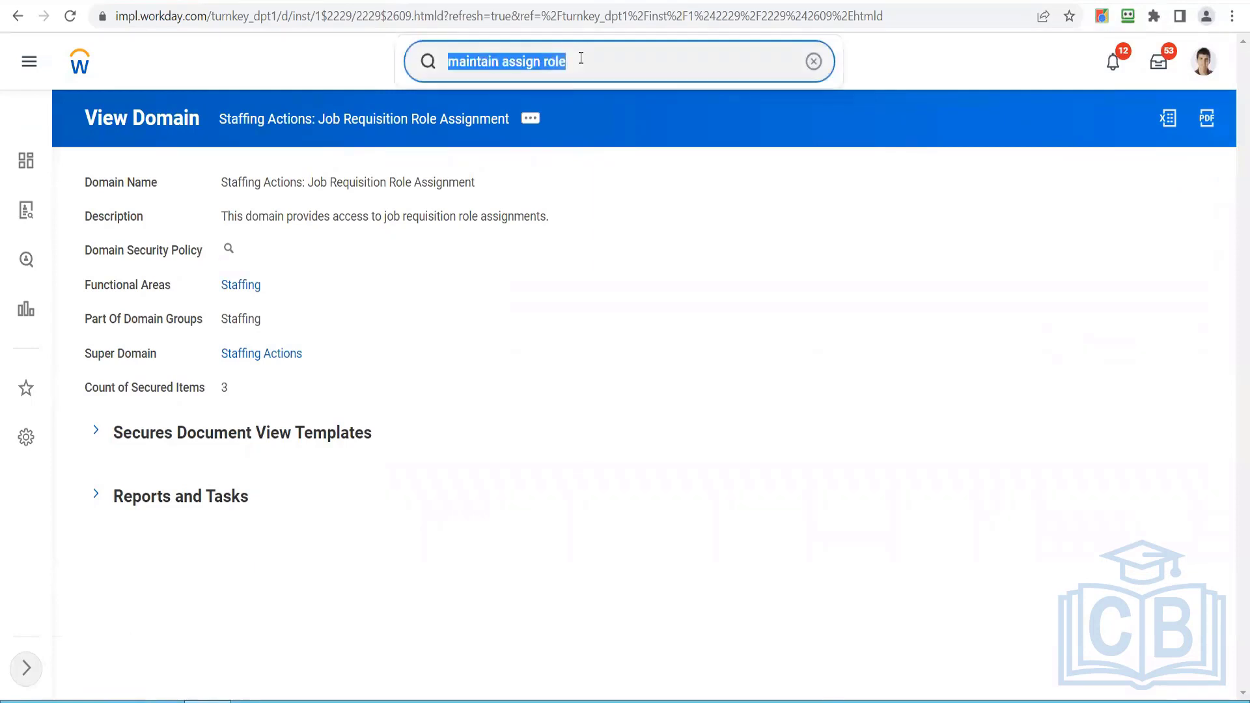
key(BackSpace)
text(create )
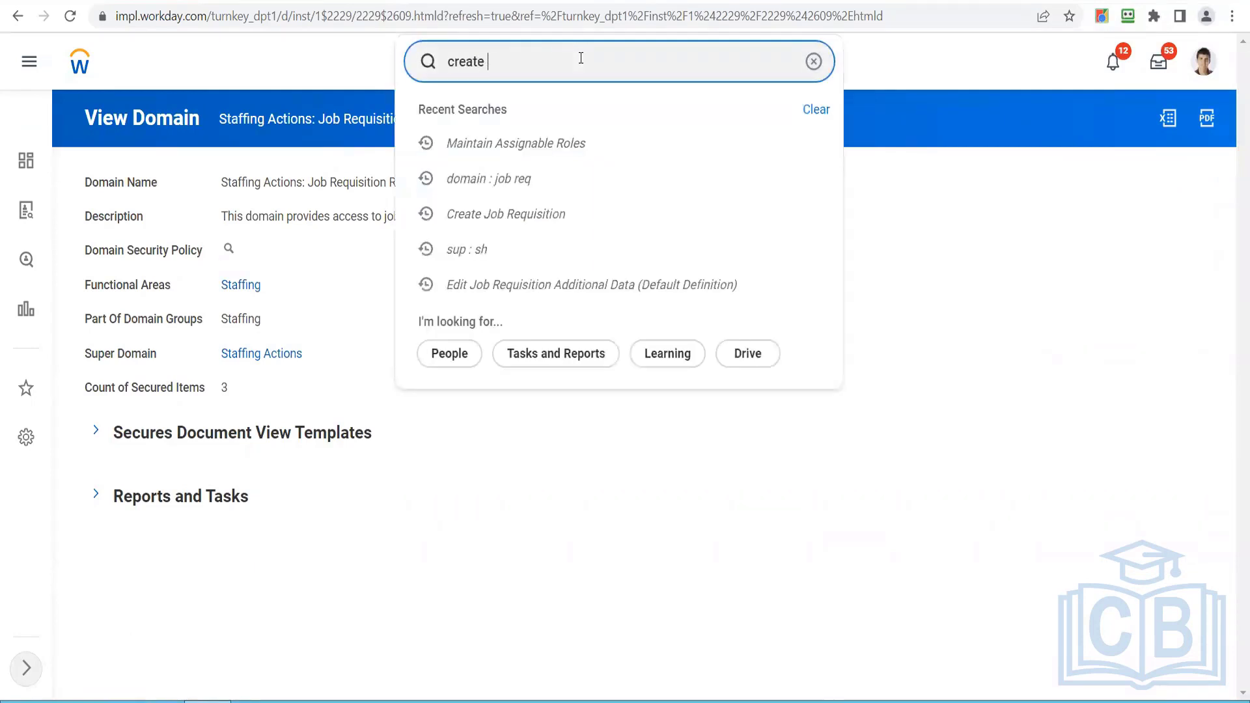
text(job req)
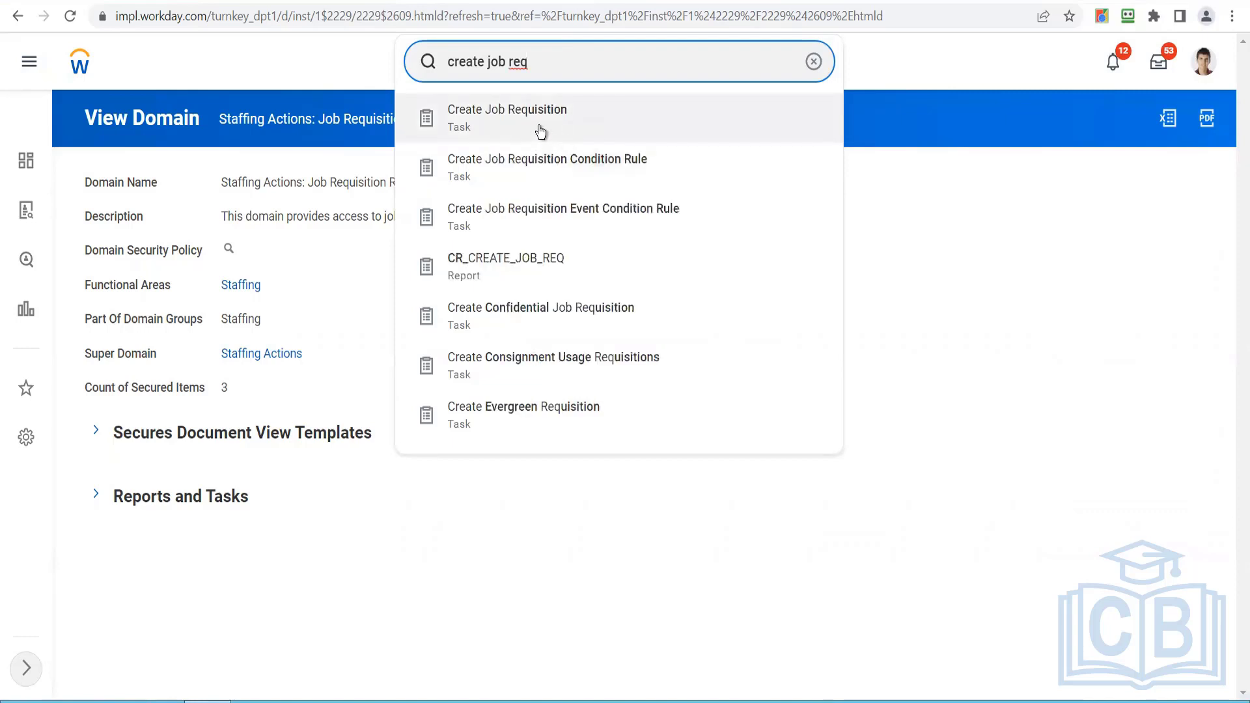
click(538, 129)
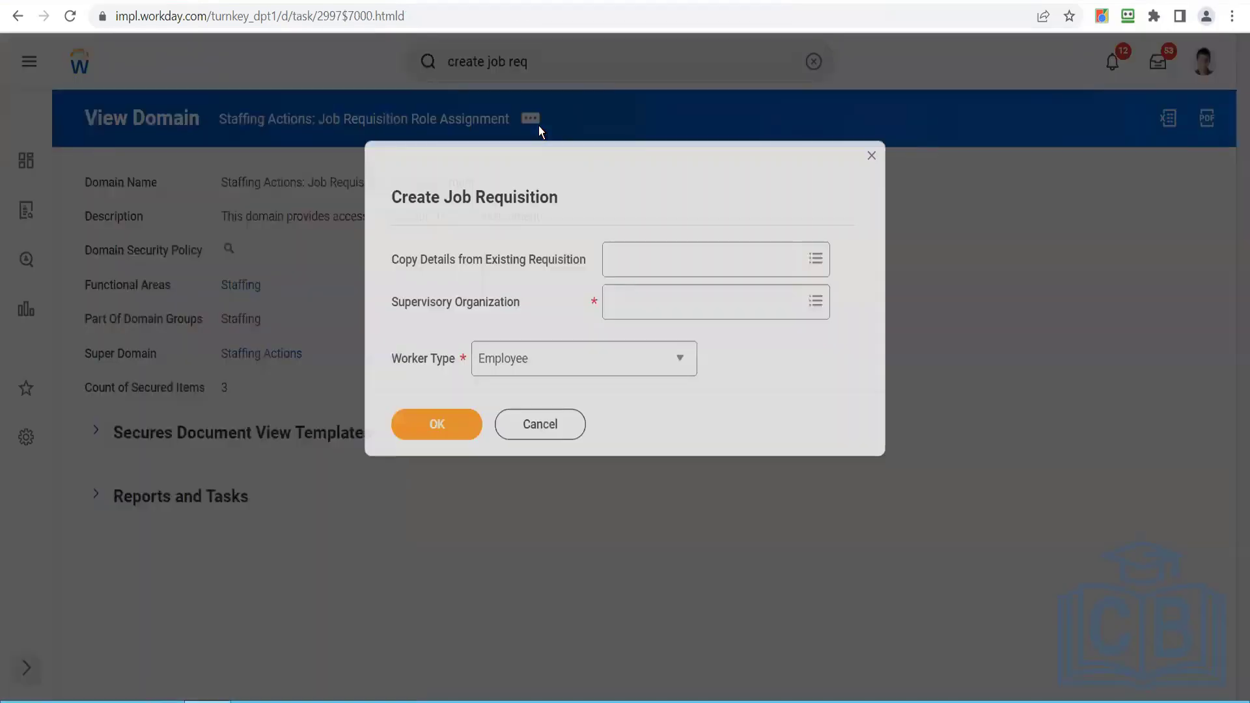
Step: Start a job requisition for supervisory organization SH with worker type Employee
click(726, 307)
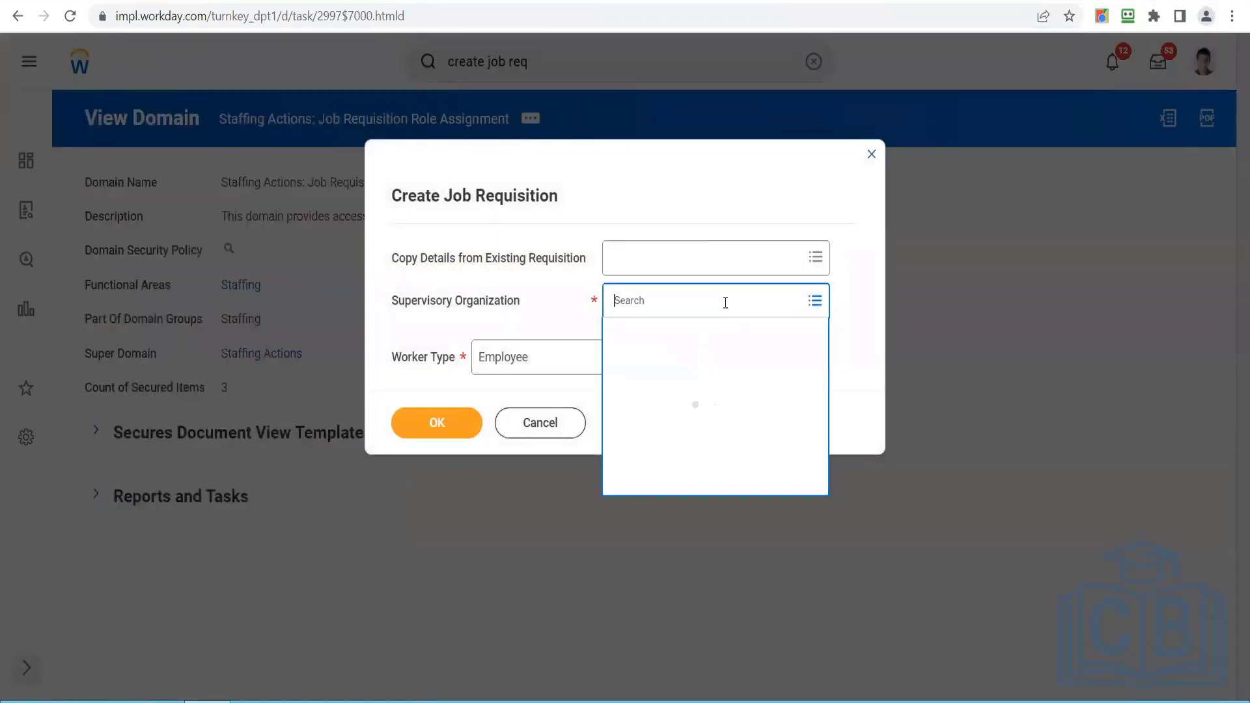
text(sh)
key(Return)
click(681, 372)
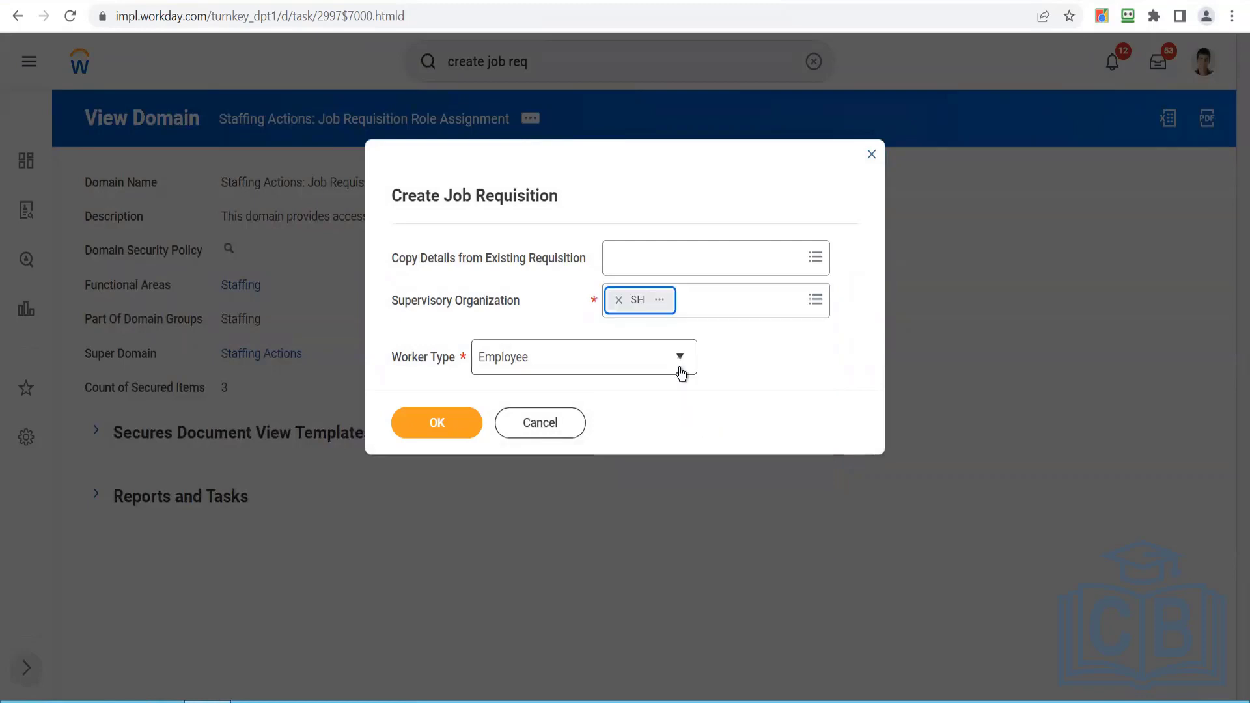
click(454, 434)
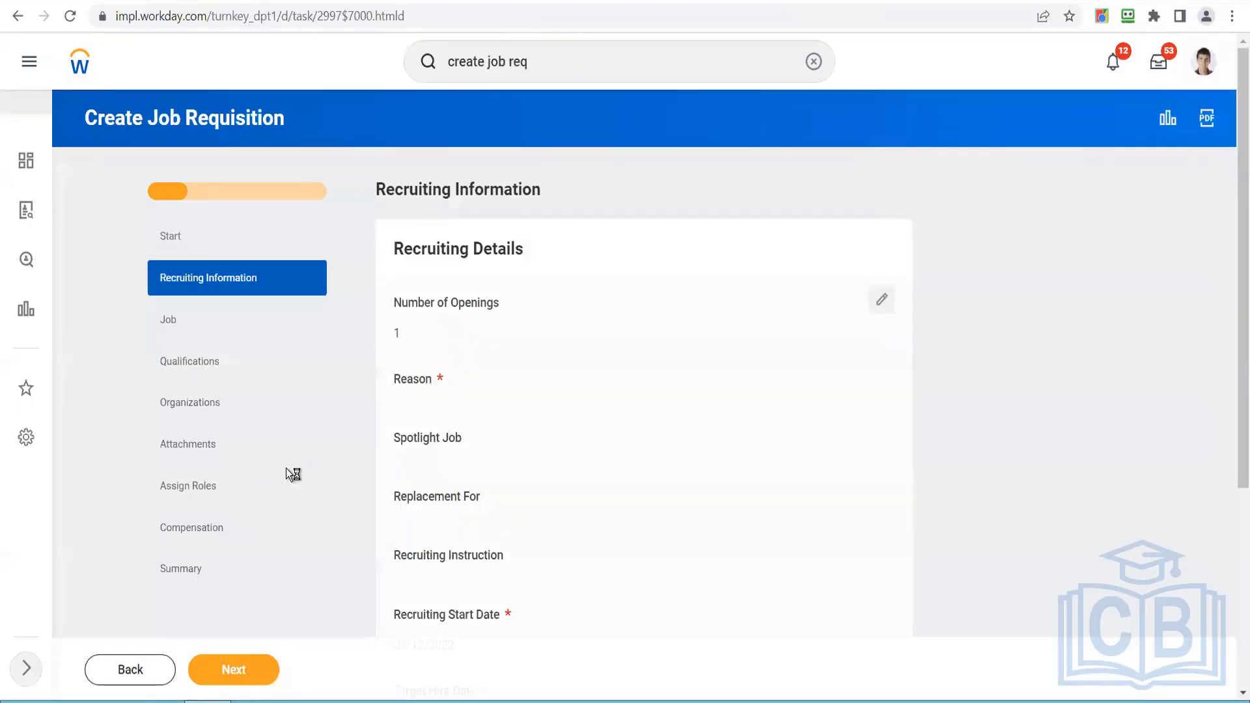
Step: Begin a new entry in the requisition's Assign Roles section and examine the available role choices
click(248, 483)
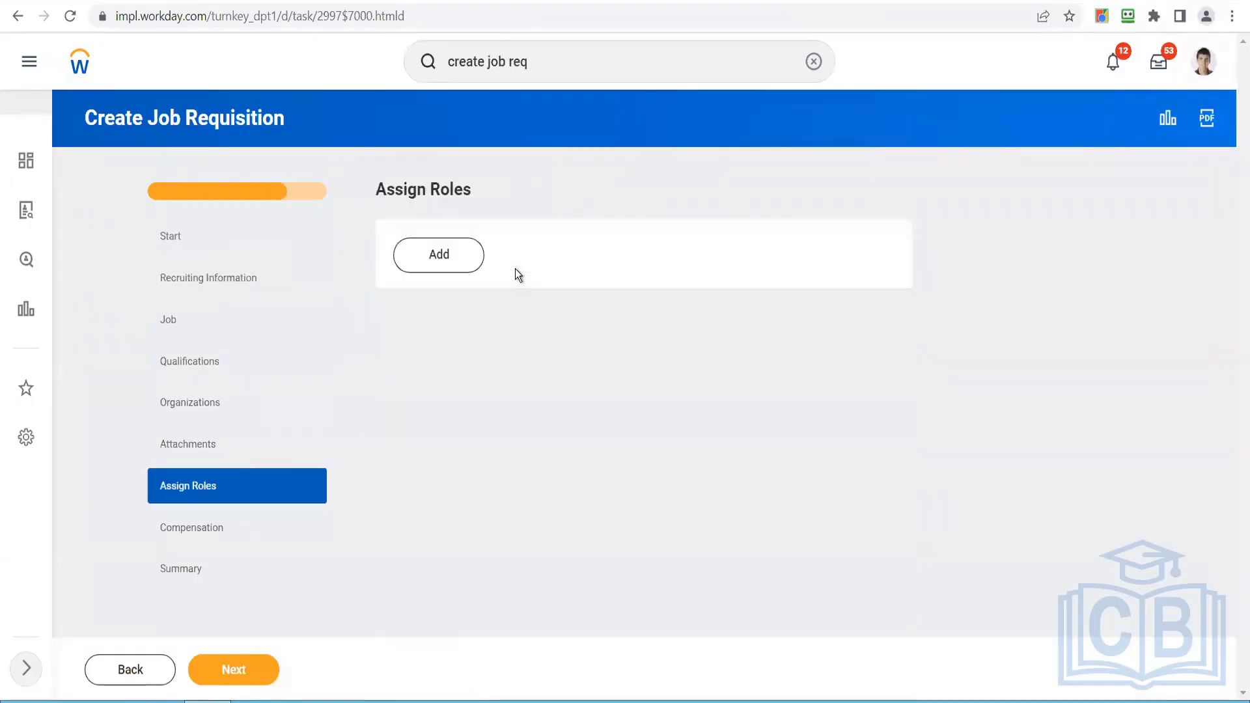
click(449, 267)
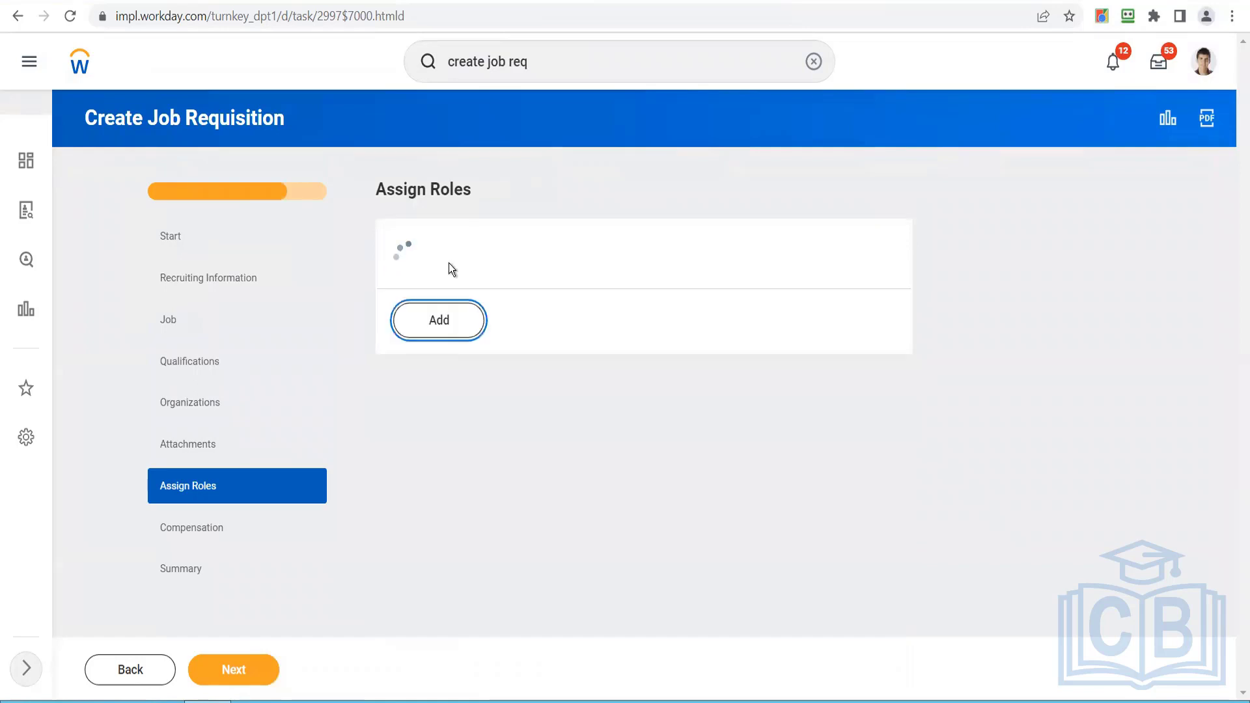
click(607, 297)
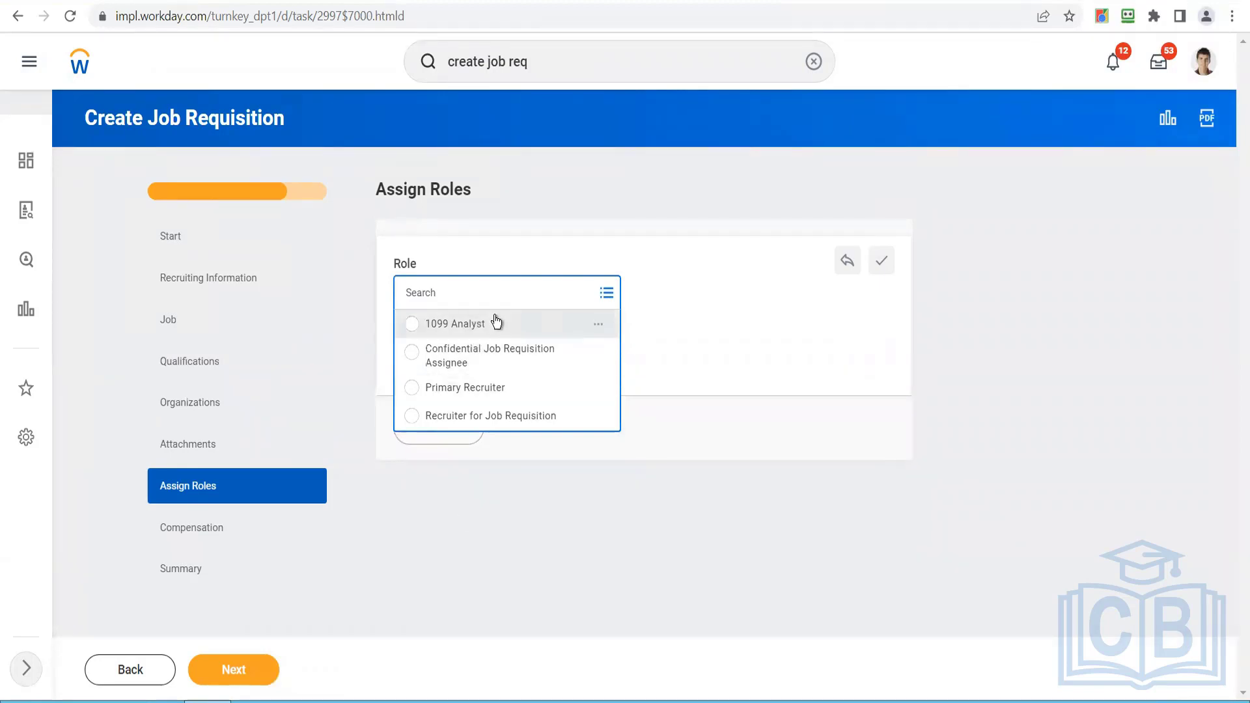
click(631, 521)
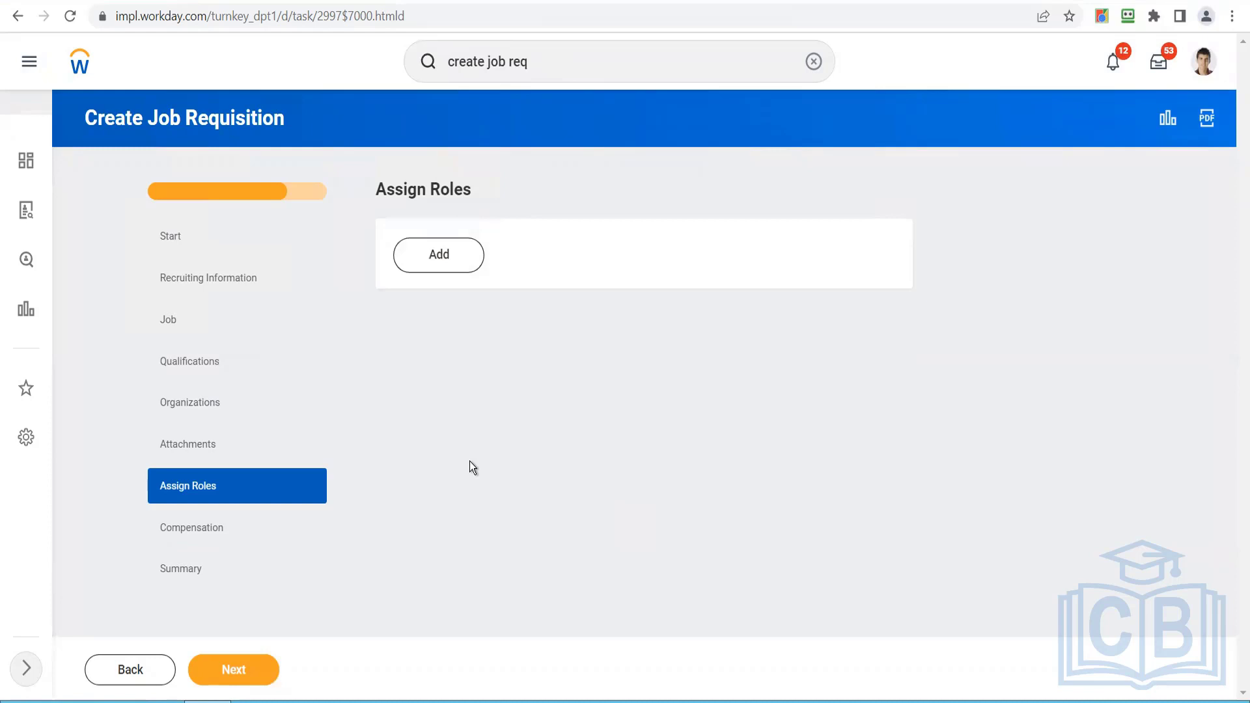
click(1209, 69)
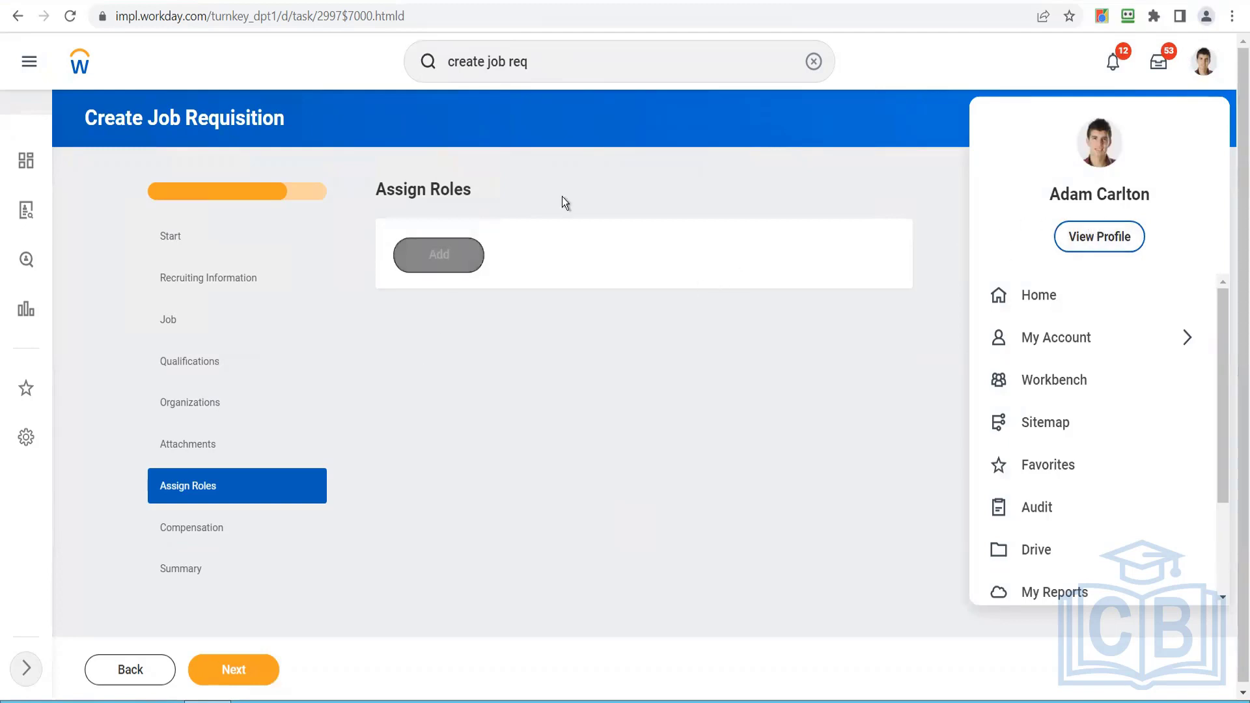
click(647, 353)
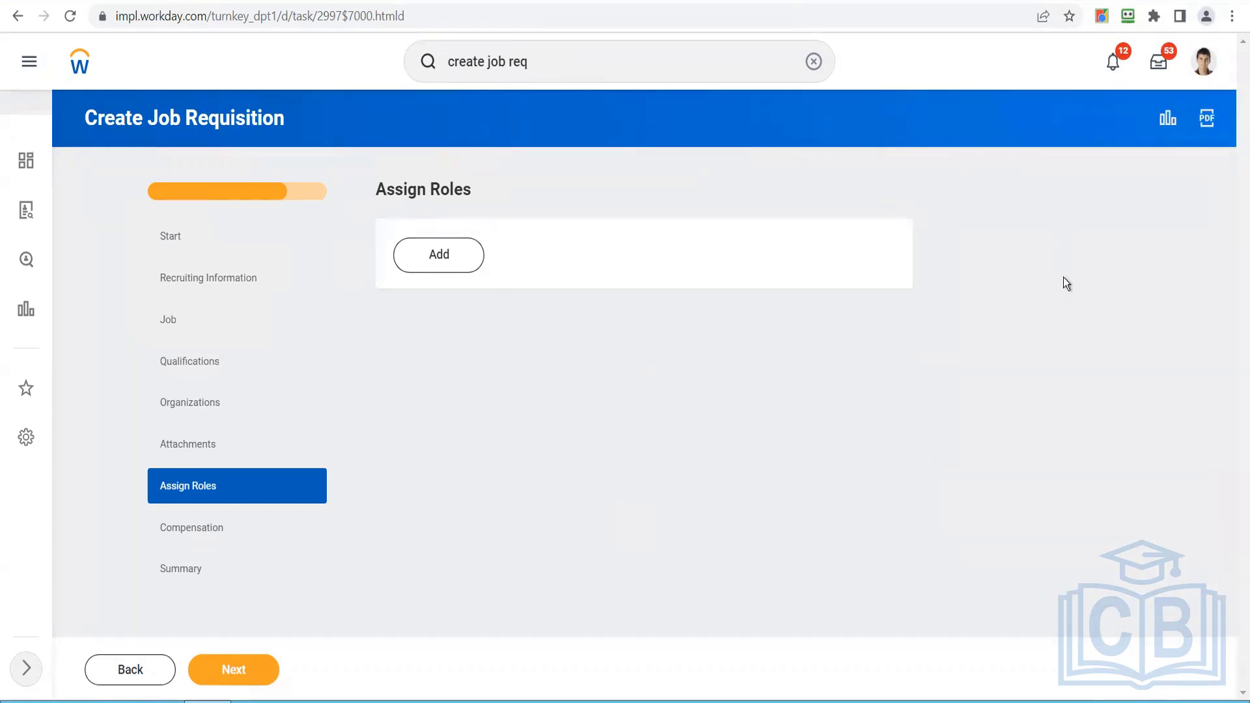
Step: Search for "sup : sh" and open the SH supervisory organization
click(585, 66)
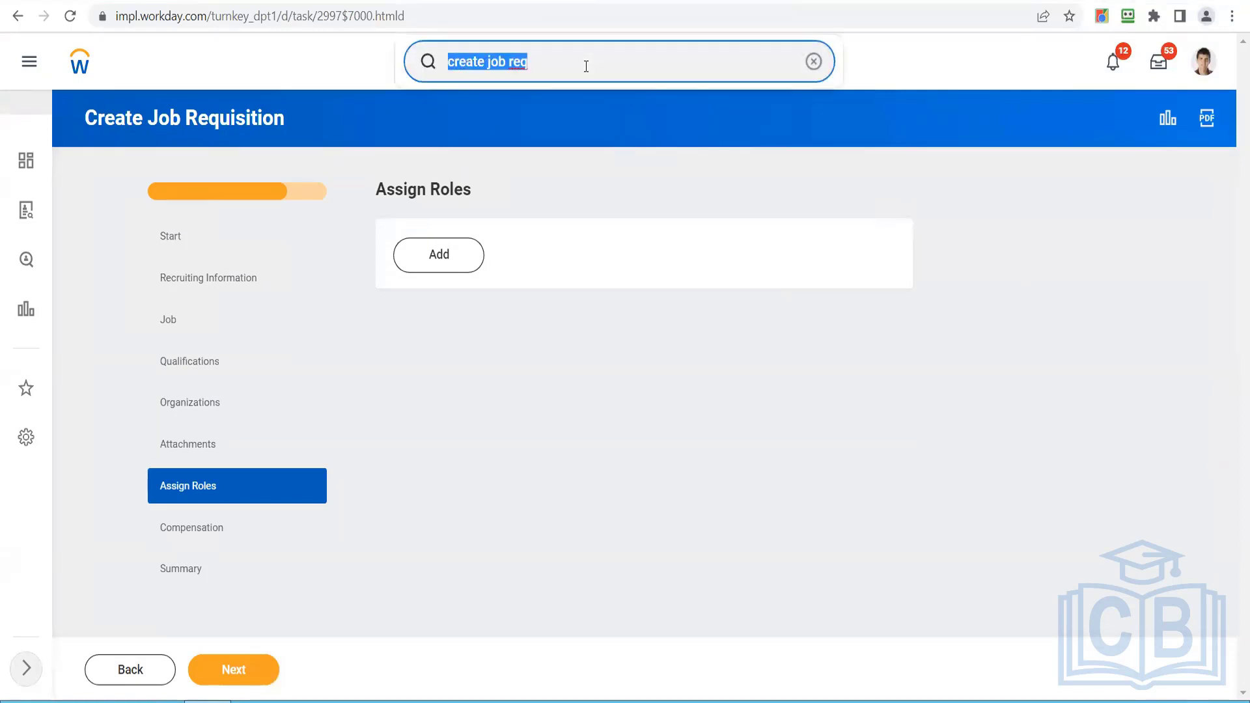
text(sh)
key(BackSpace)
key(BackSpace)
text(su)
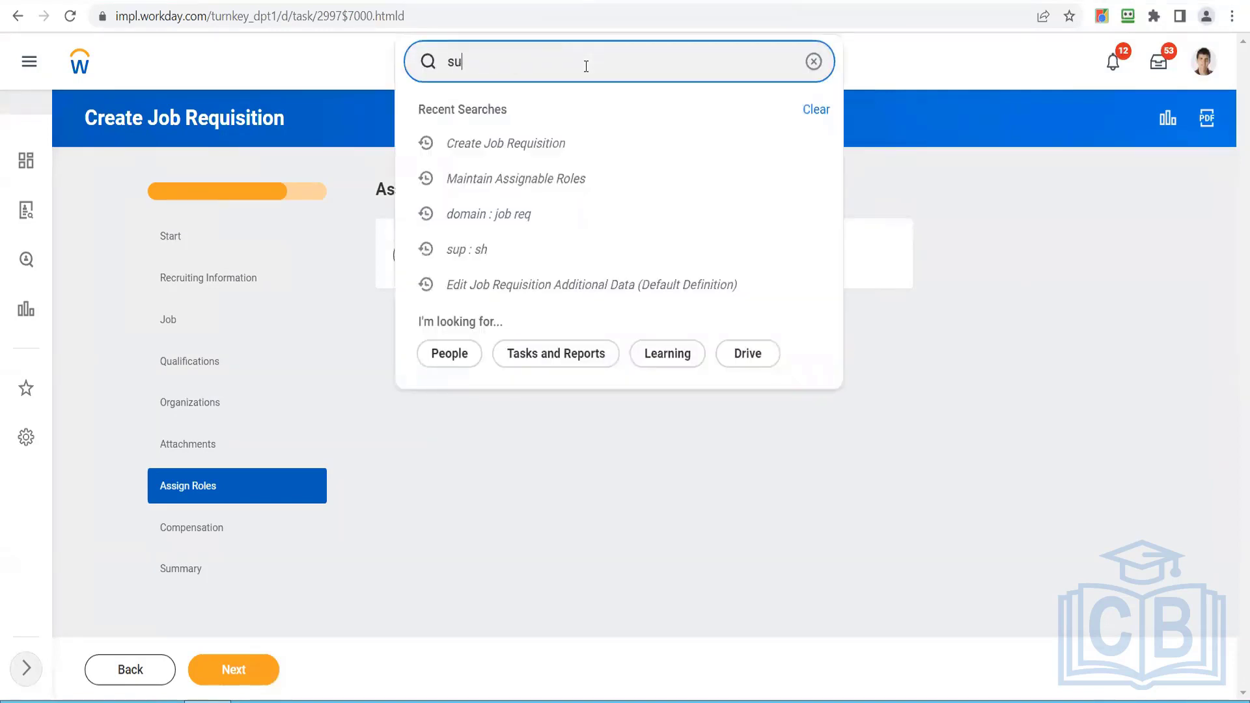
text(p : sh)
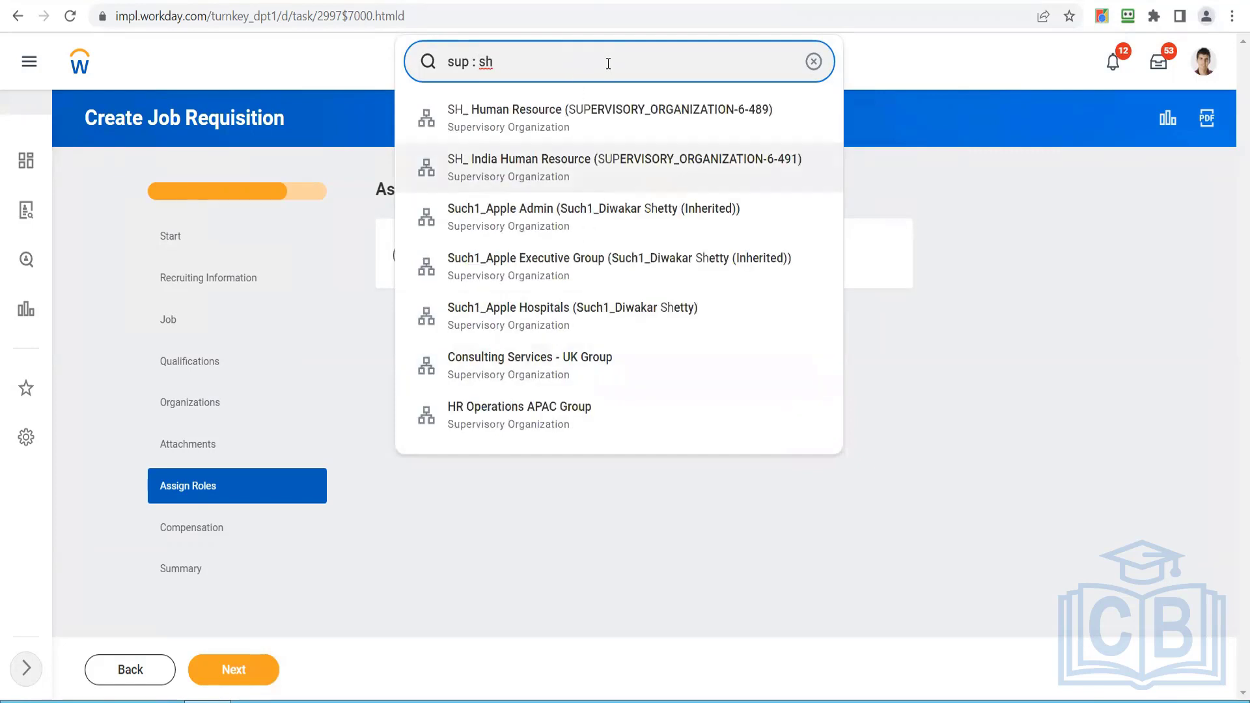
key(Return)
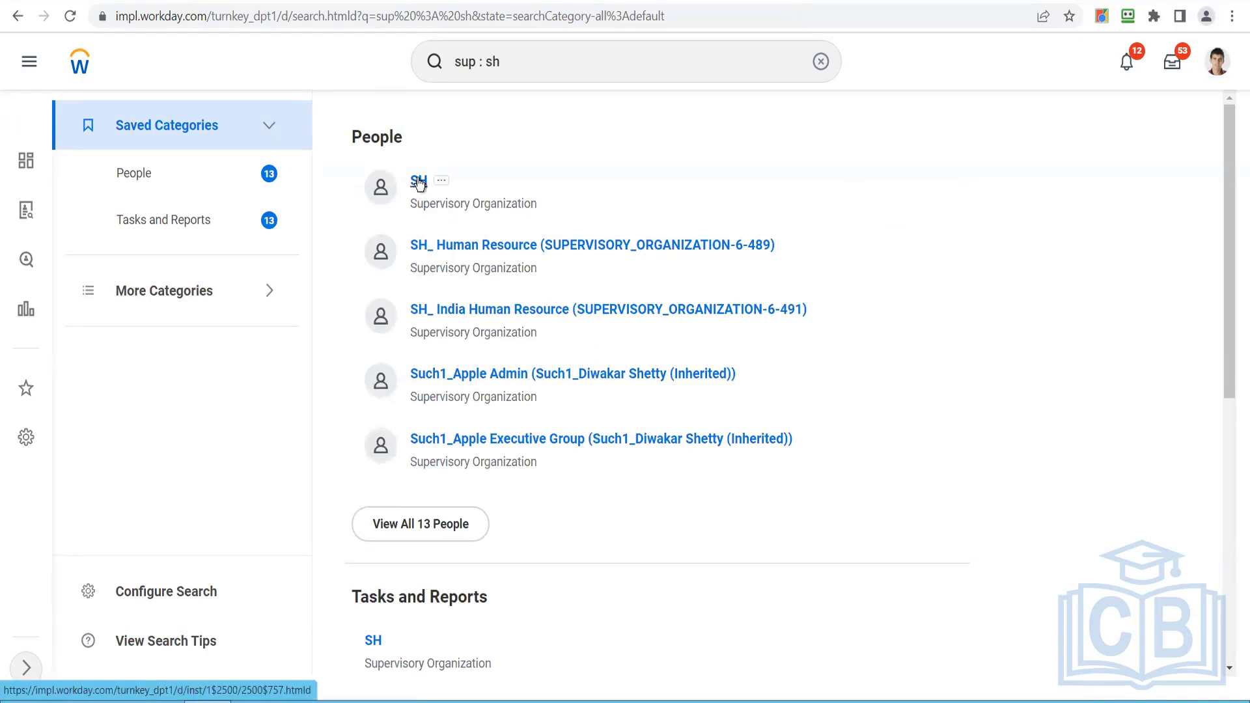
click(418, 183)
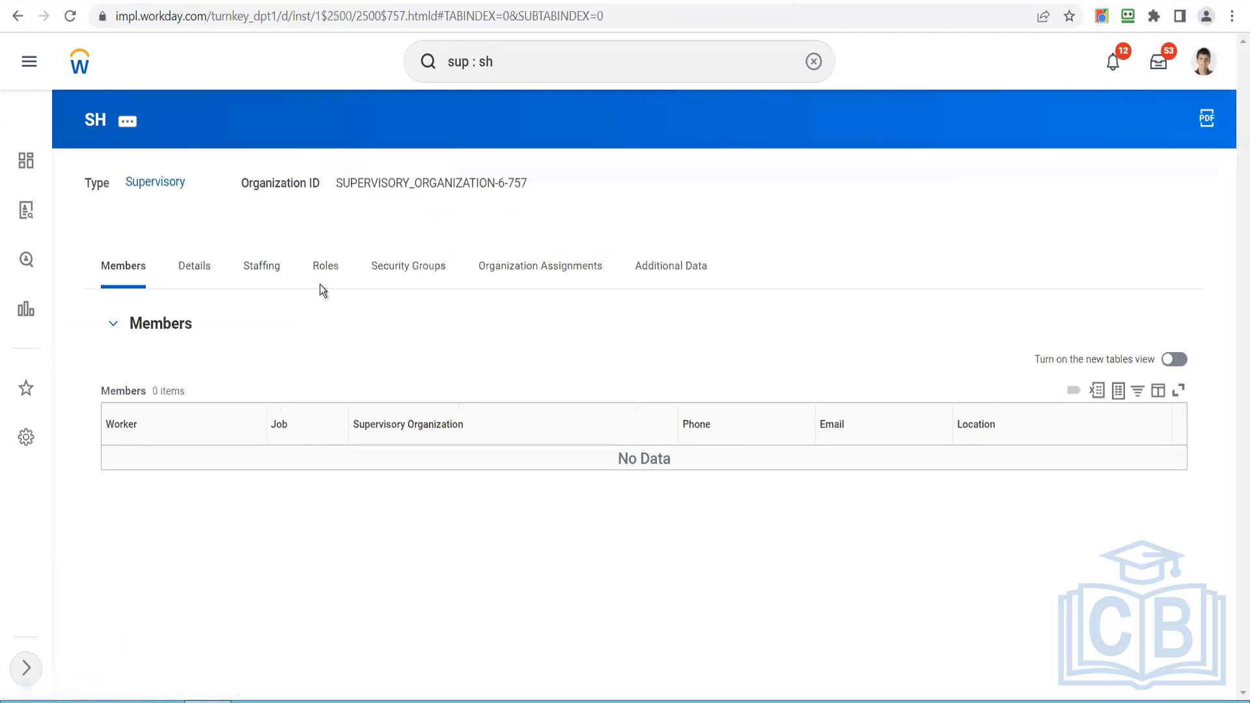
Step: Review the assignable roles of the SH supervisory organization and who each one is assigned to
click(322, 268)
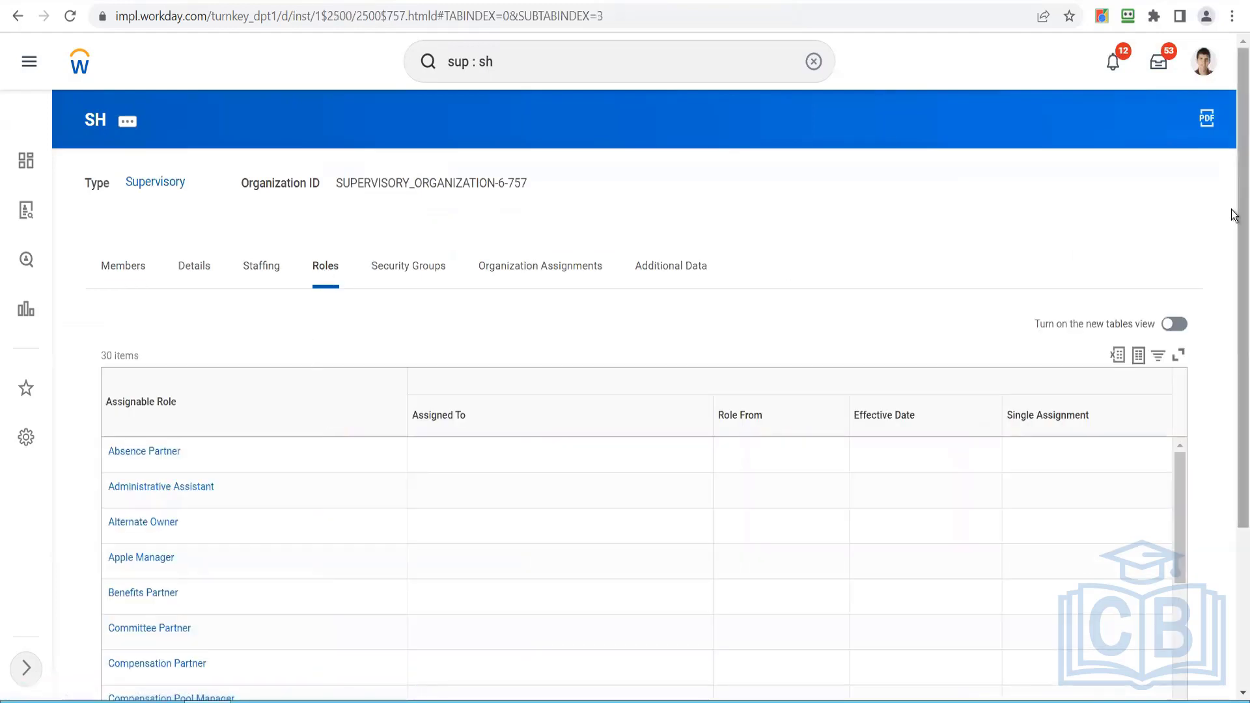
drag(1239, 213, 1239, 355)
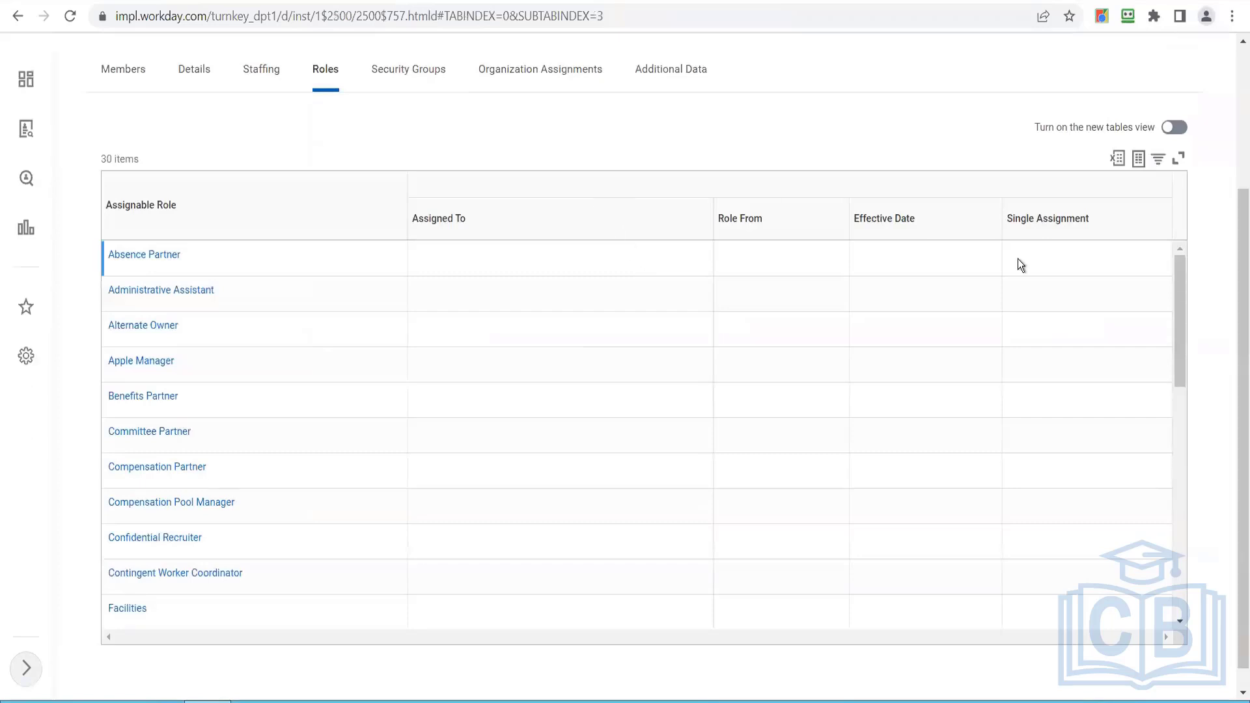
drag(1182, 328, 1152, 435)
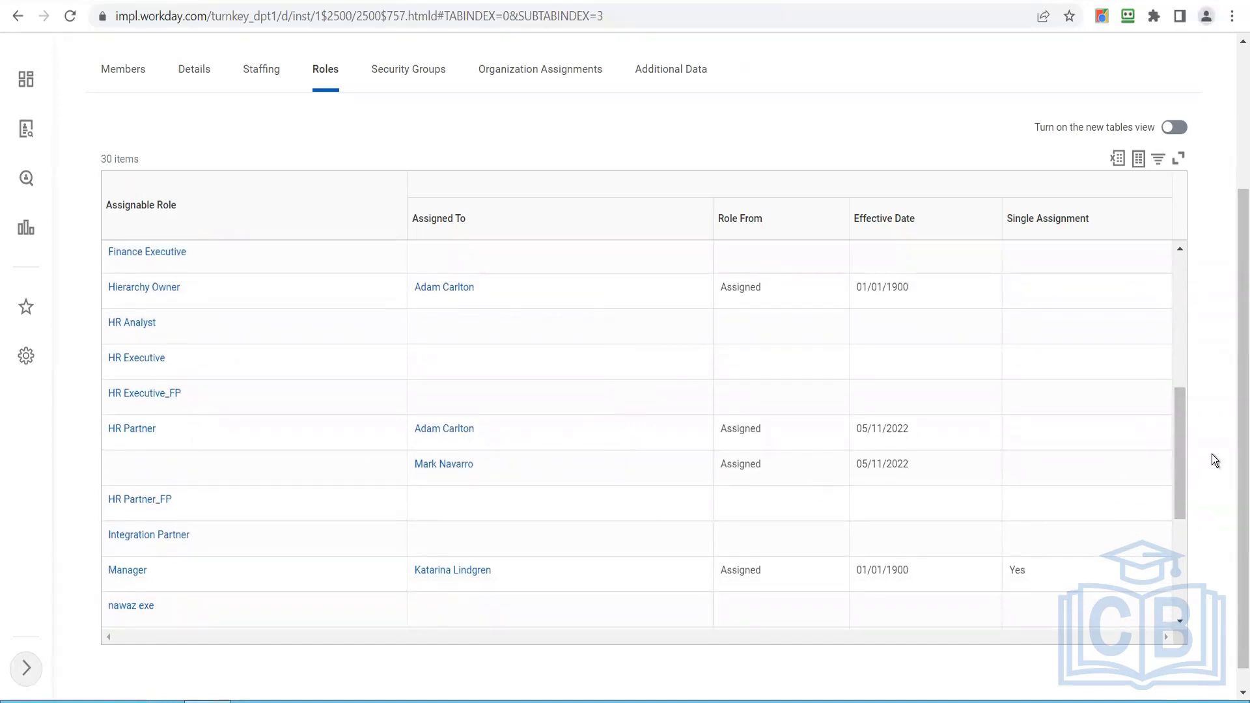
drag(1180, 456, 1191, 577)
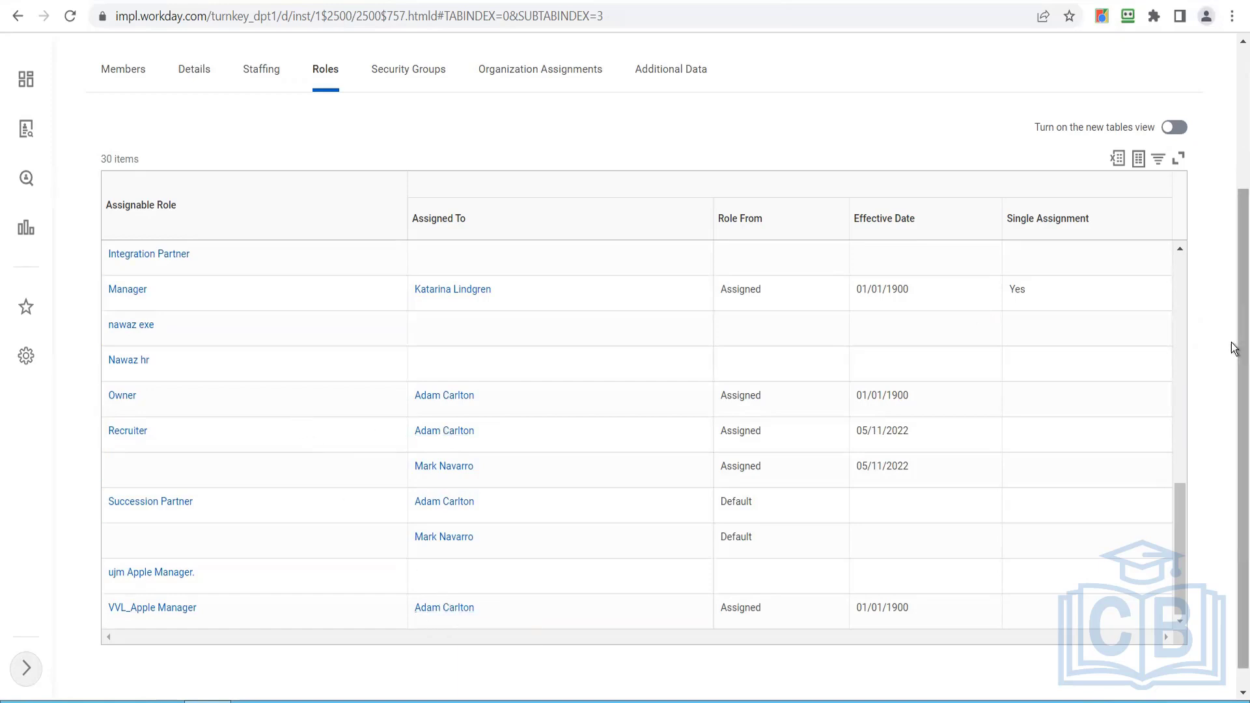
drag(1239, 343, 1231, 69)
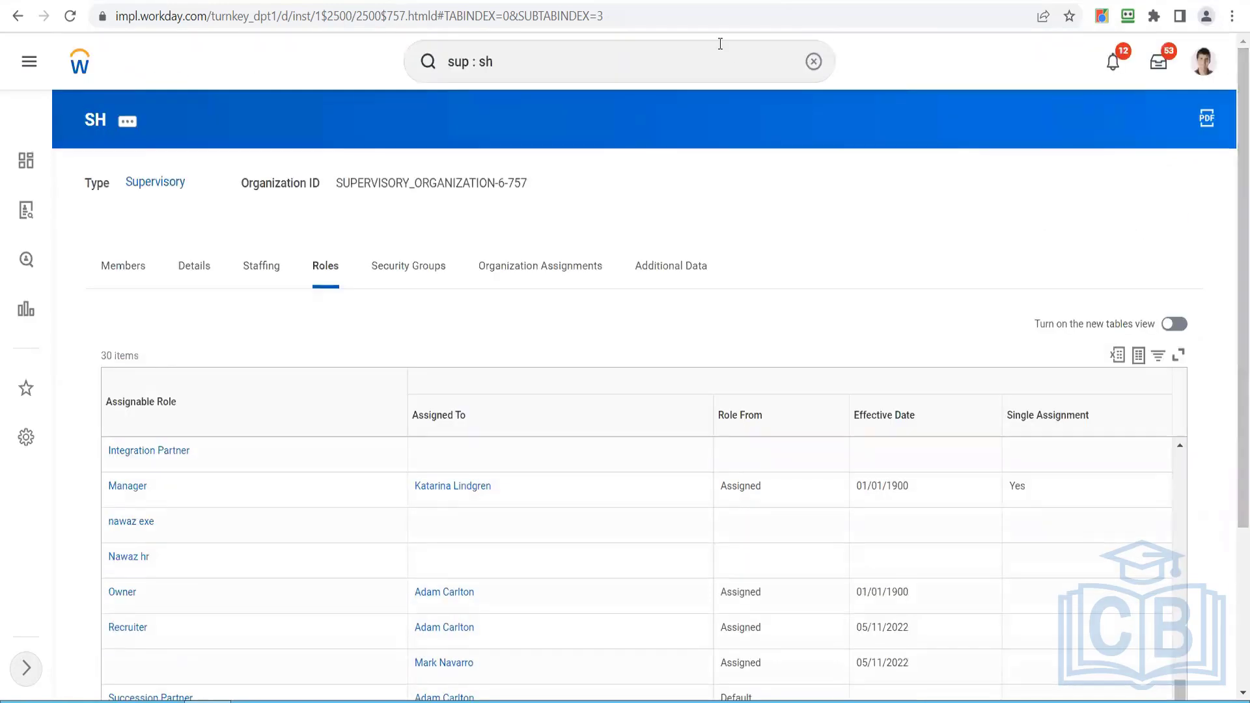
Step: Clear the previous search, search for "confi optio fiel" and open the Configure Optional Fields task
click(813, 63)
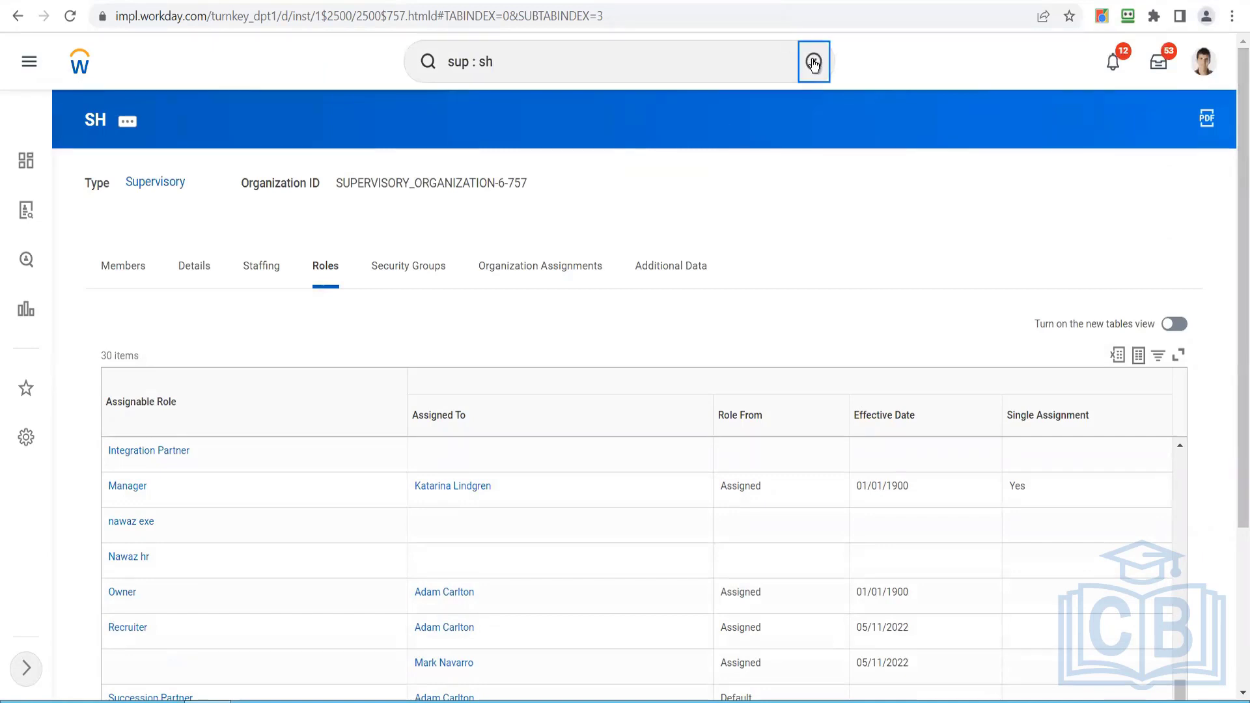
click(901, 201)
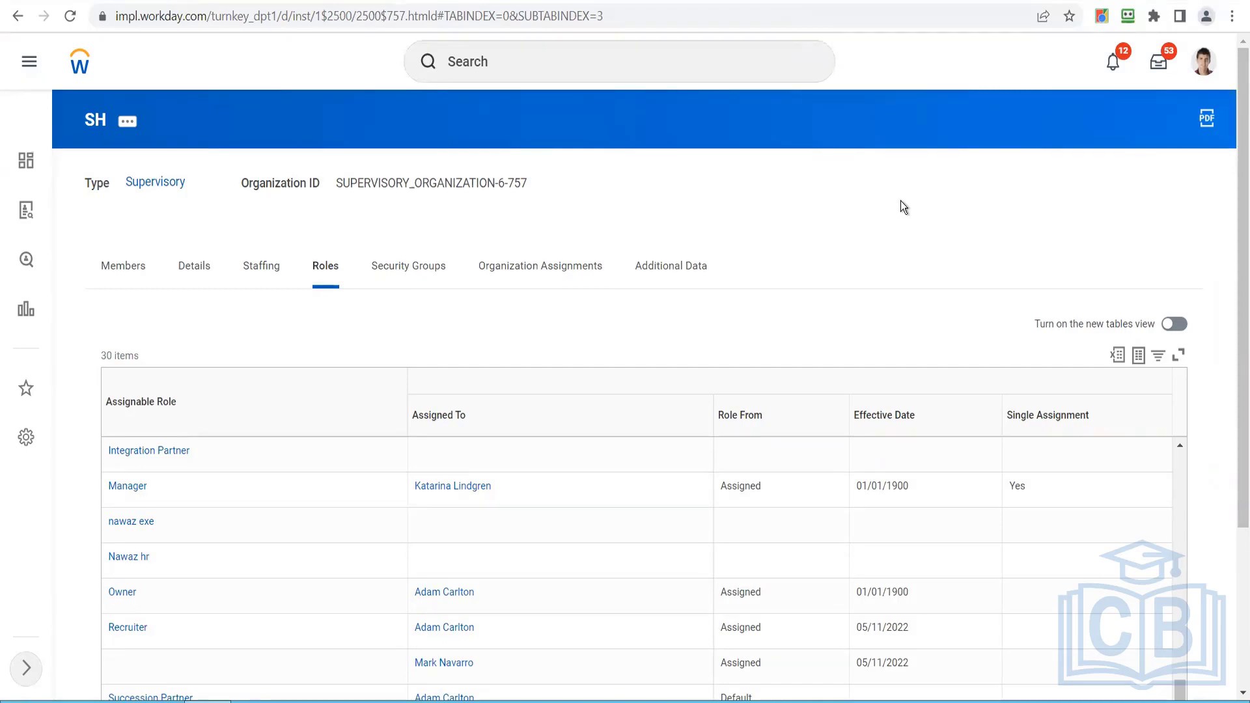
click(531, 61)
text(co)
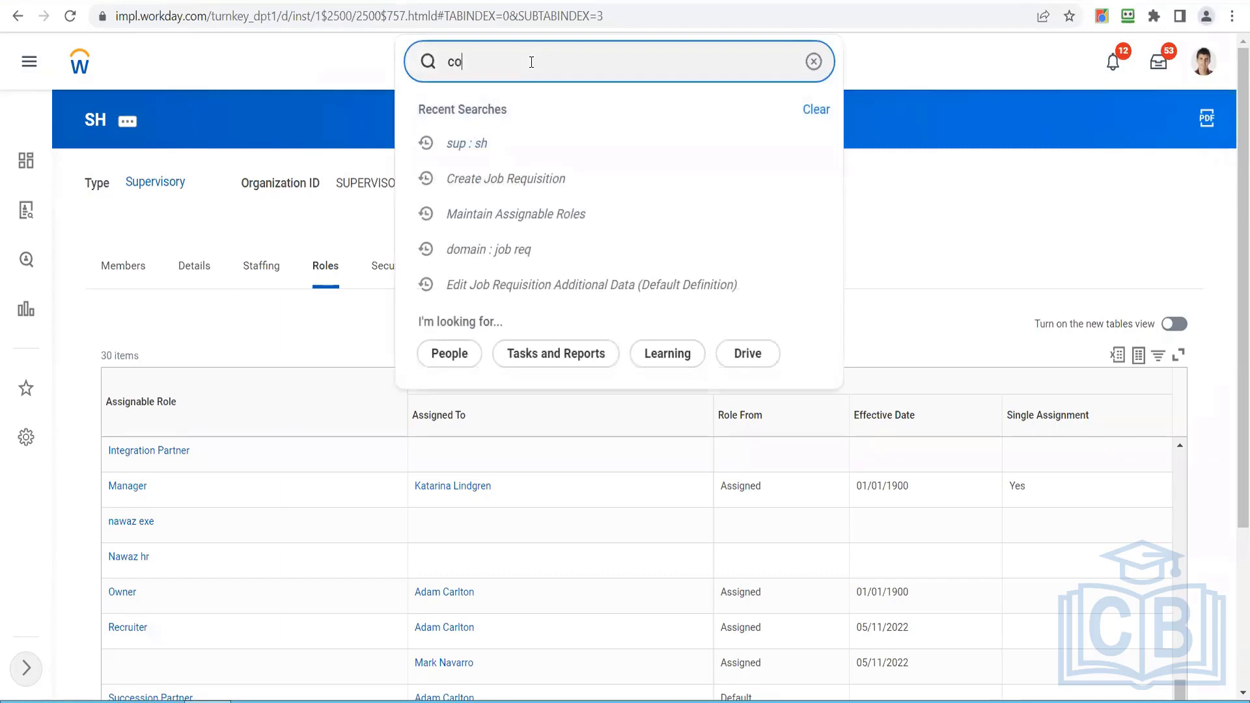
text(nfi o)
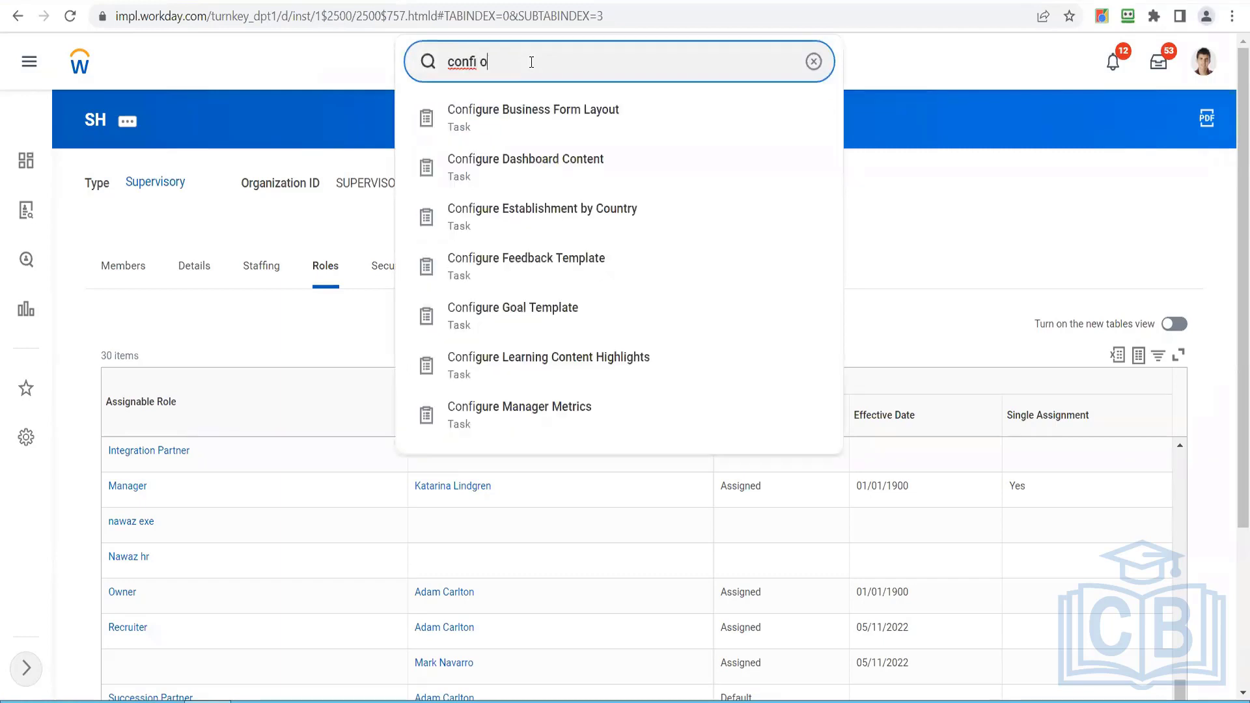
text(ptio fiel)
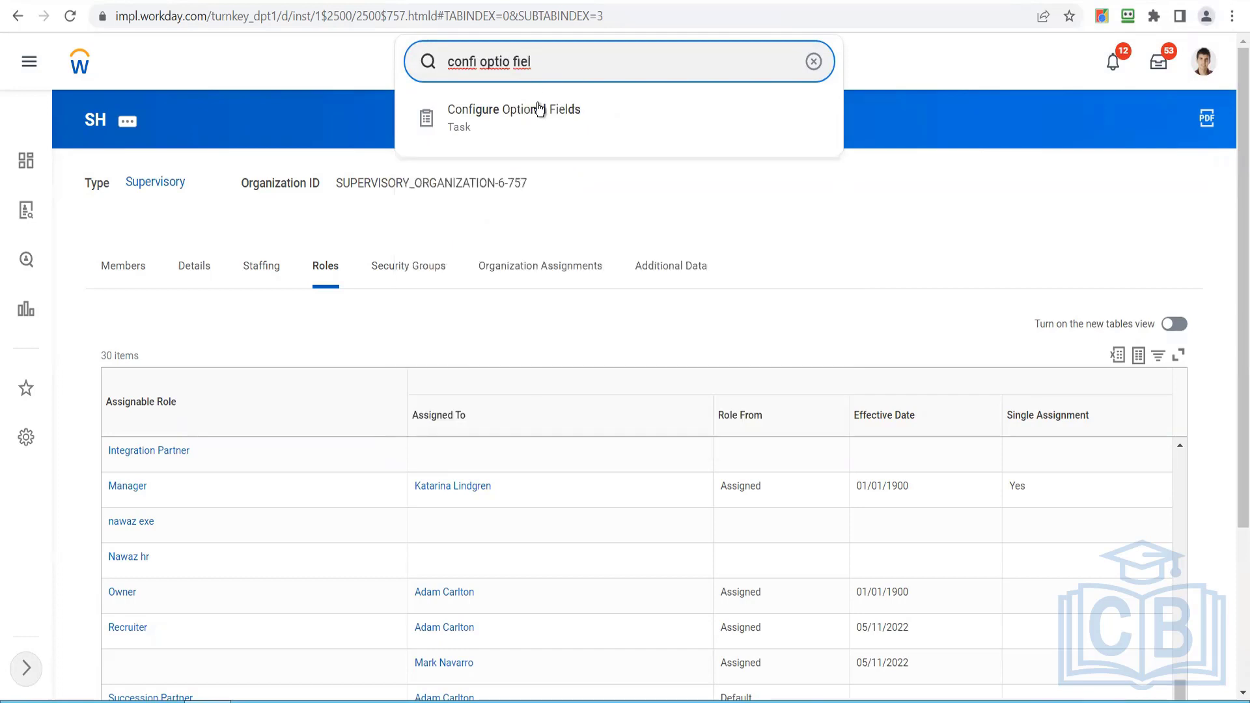
click(537, 112)
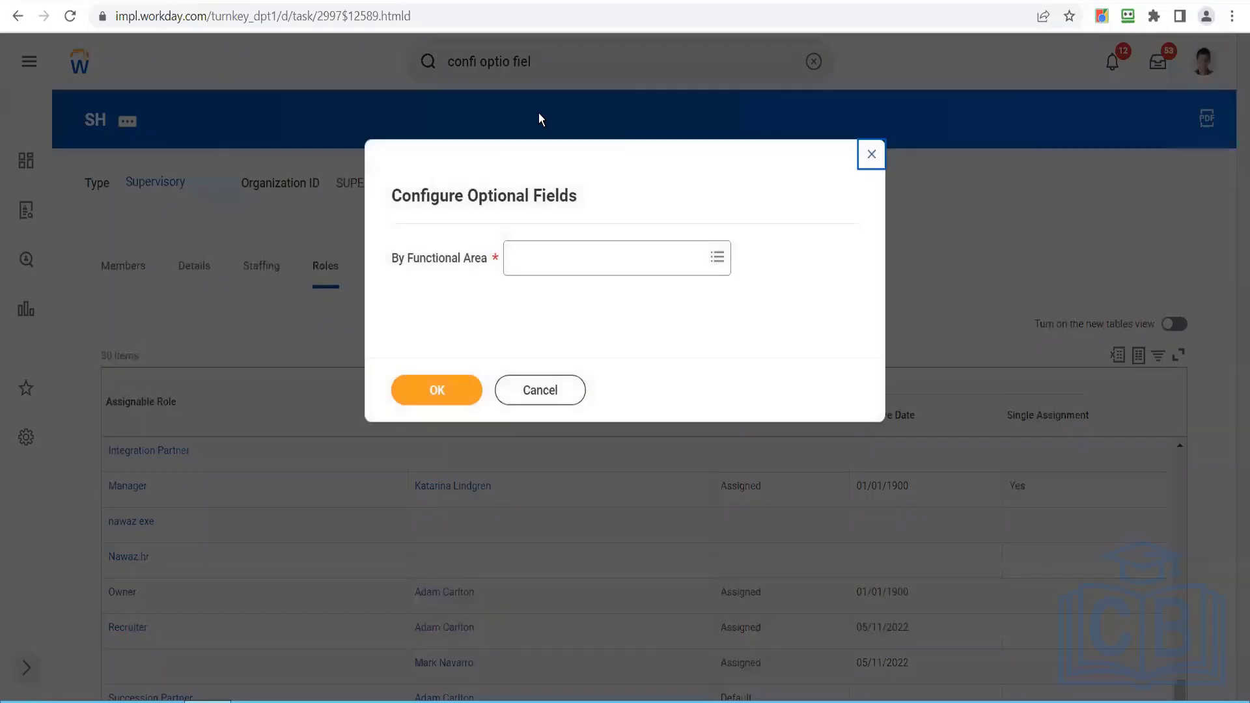
Step: Choose Job Requisition as the functional area and open its optional field configuration
click(598, 260)
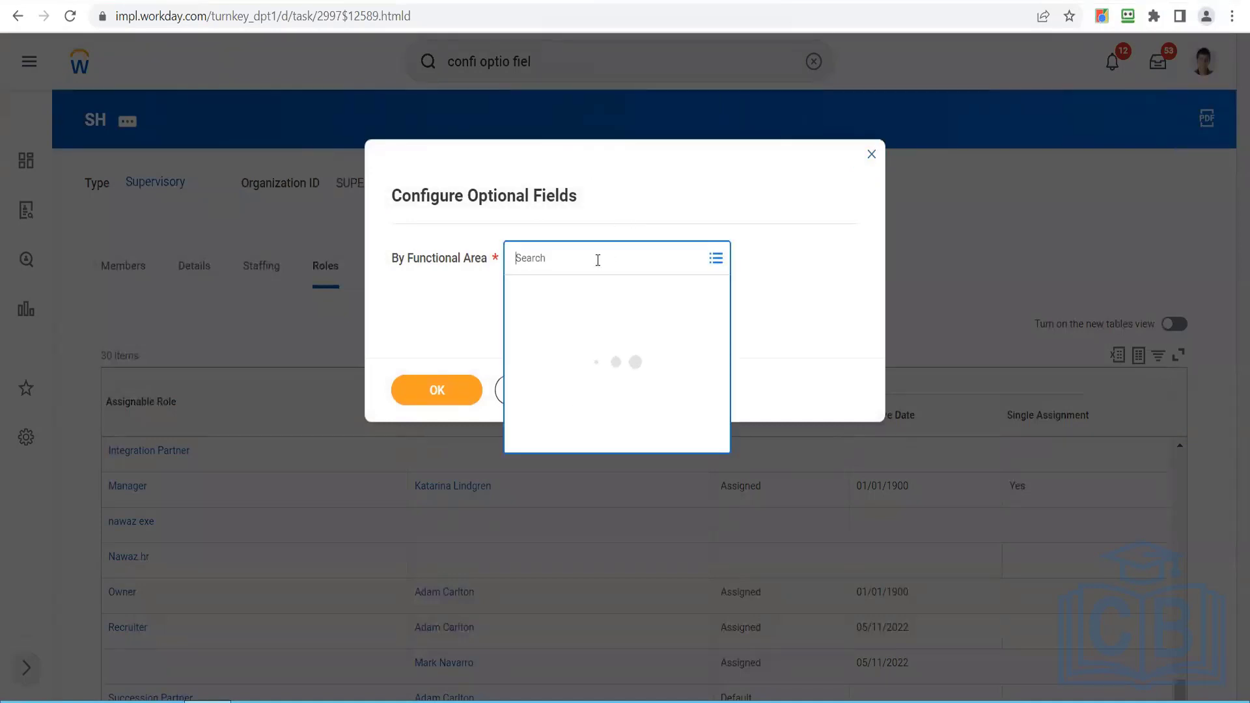
text(job req)
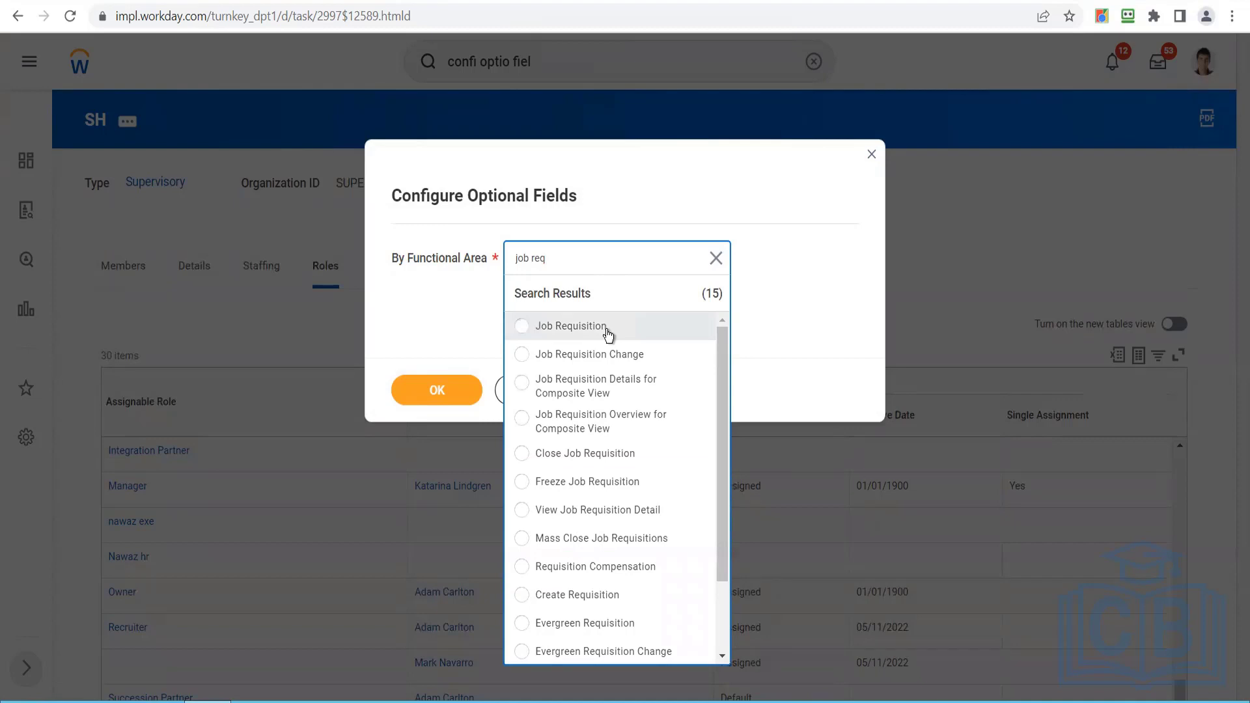
click(608, 337)
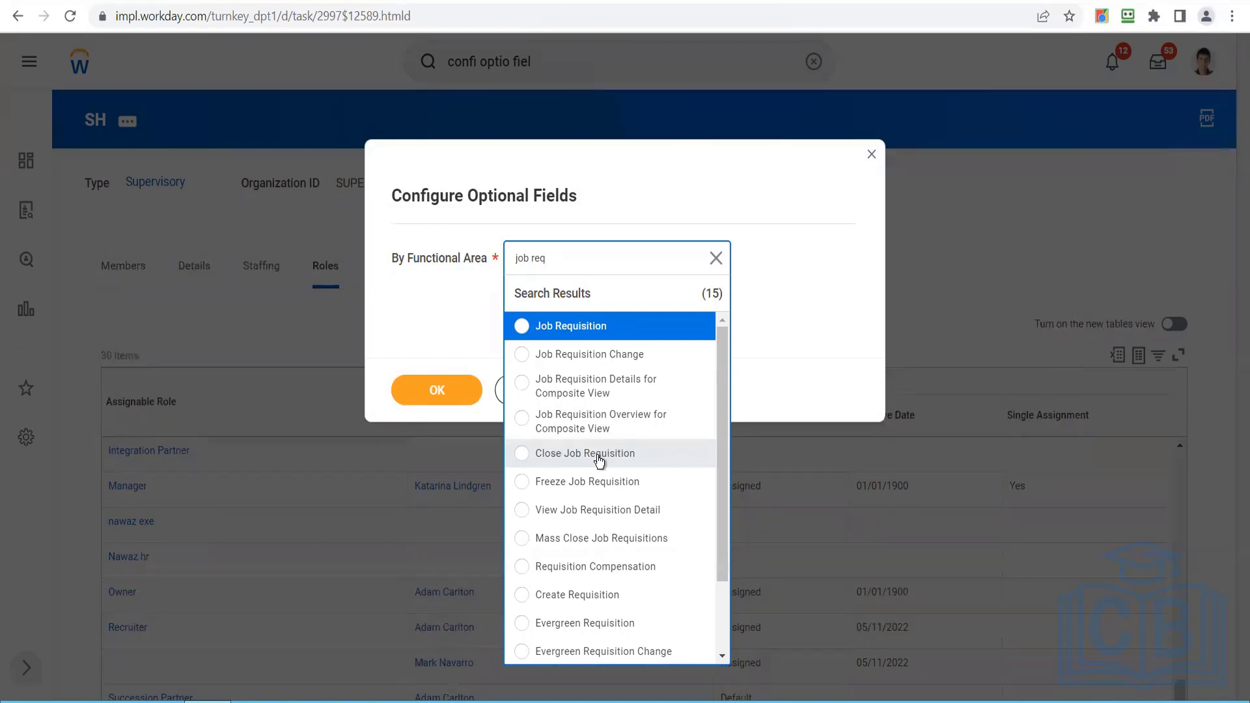
click(573, 327)
click(435, 390)
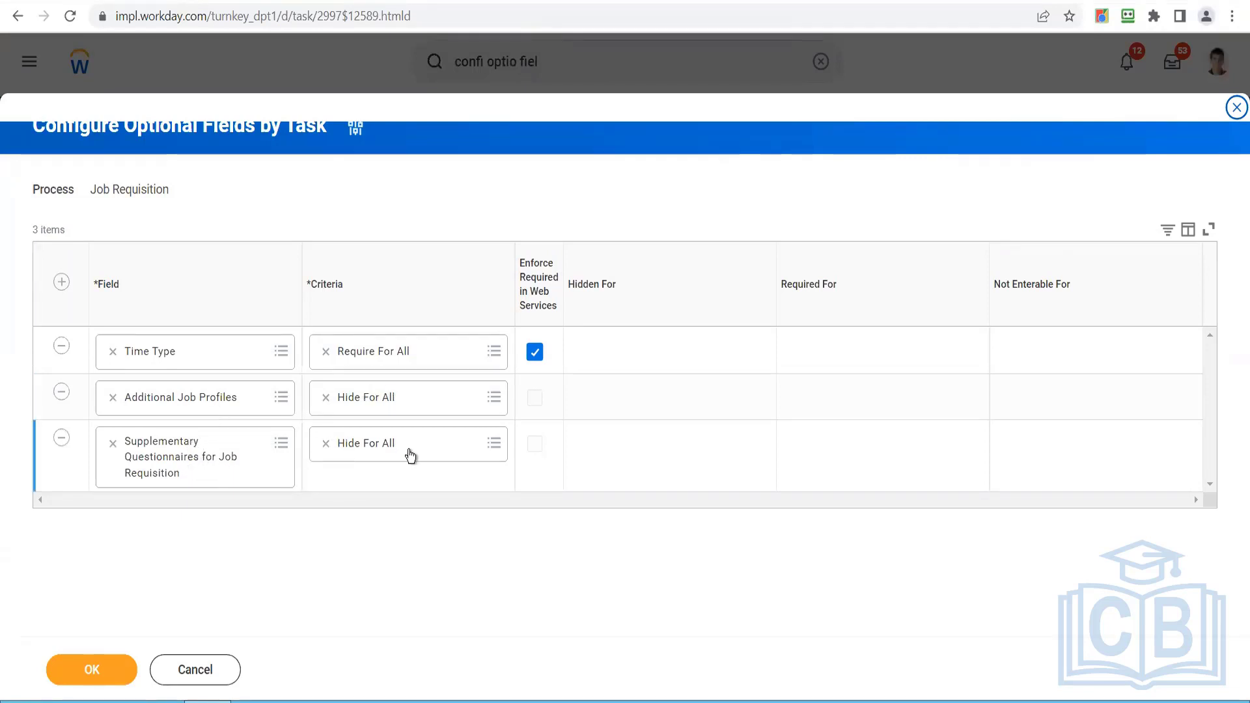
Step: Add a row to the Job Requisition optional fields, examine the available field choices, and discard the changes
click(62, 284)
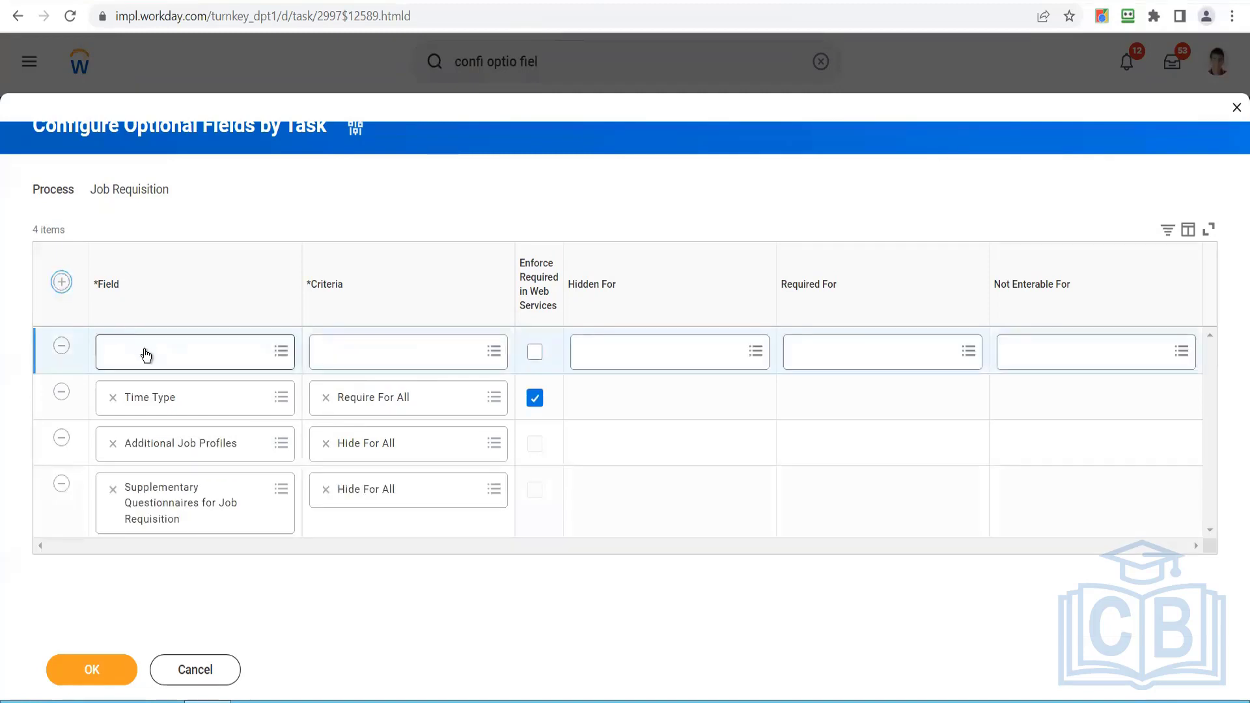
click(144, 351)
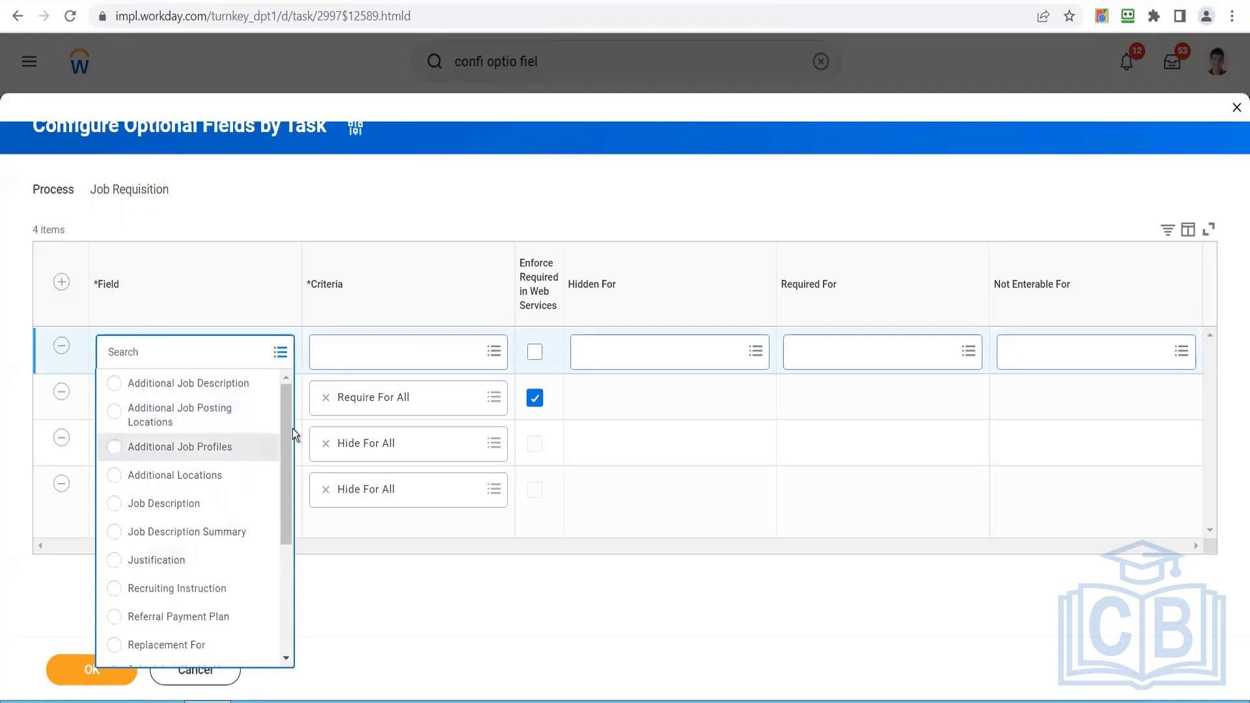
drag(290, 427, 295, 327)
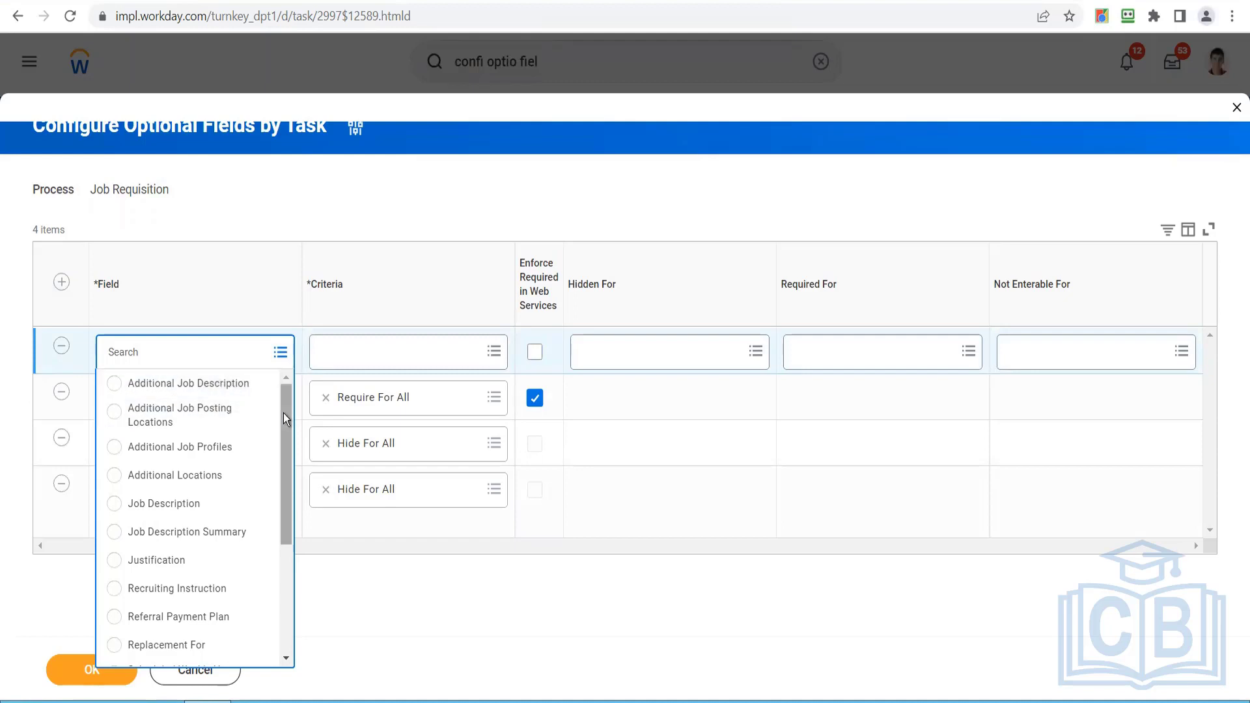
drag(283, 412, 291, 446)
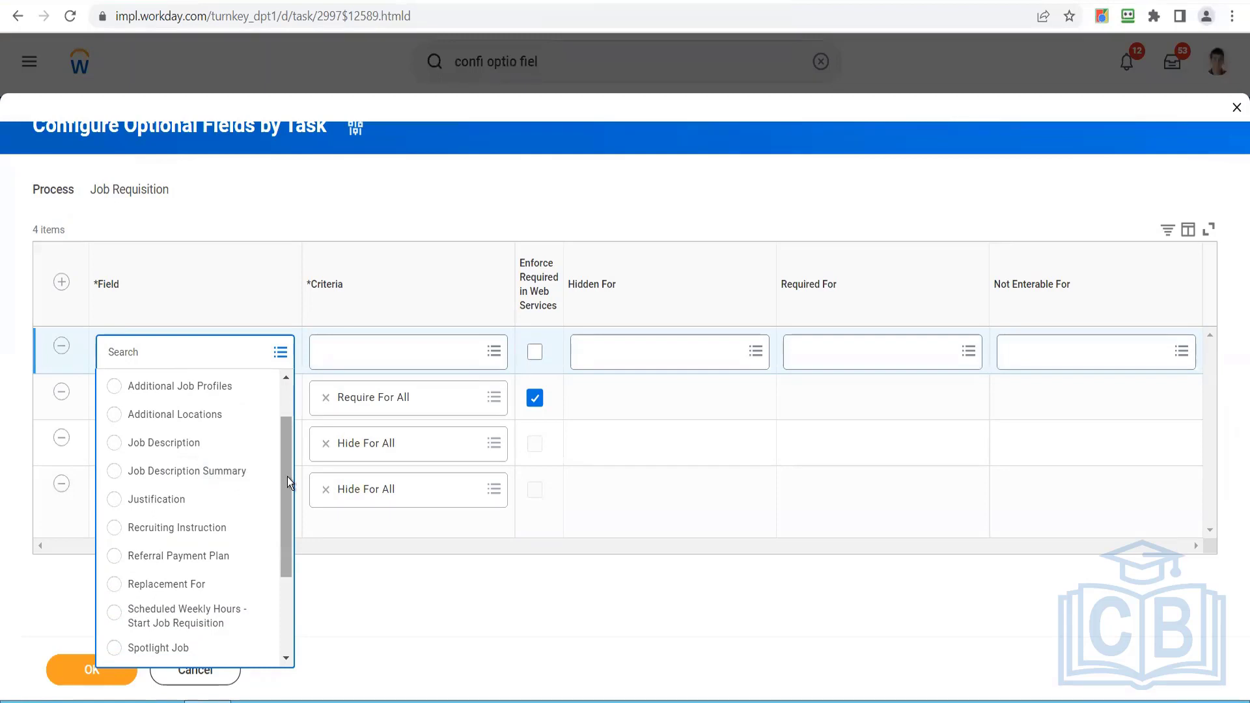
drag(287, 477, 290, 549)
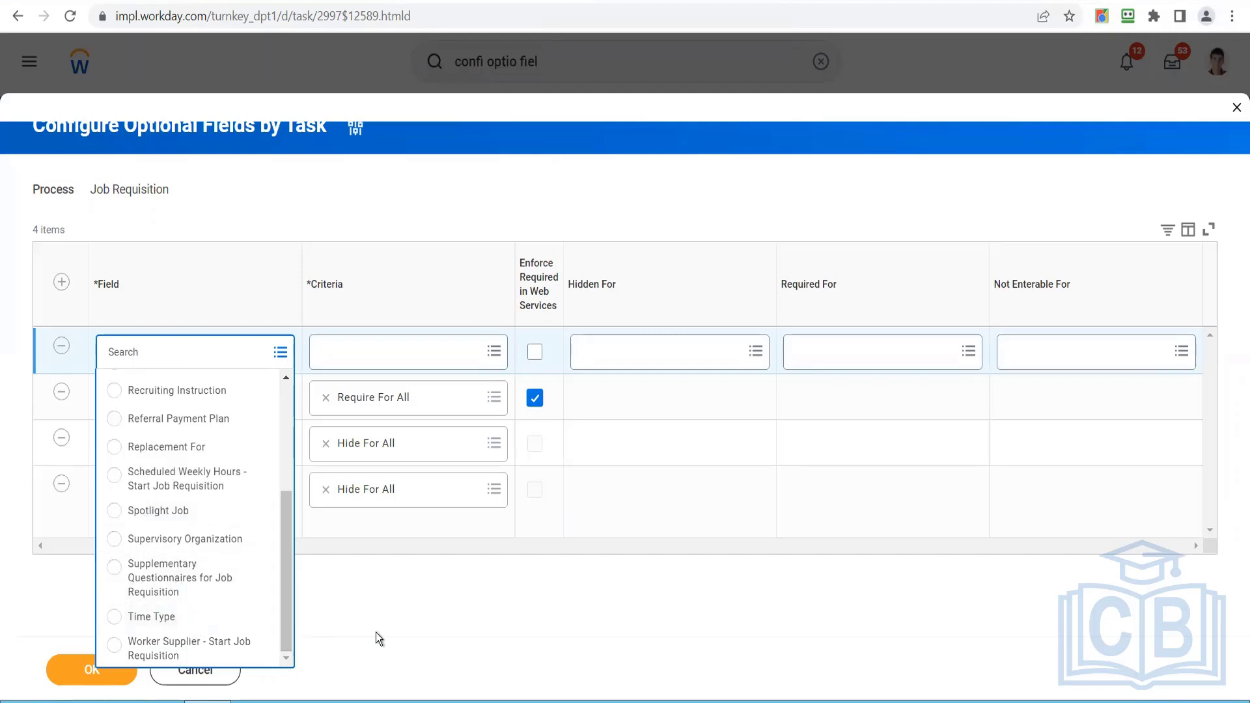
click(343, 604)
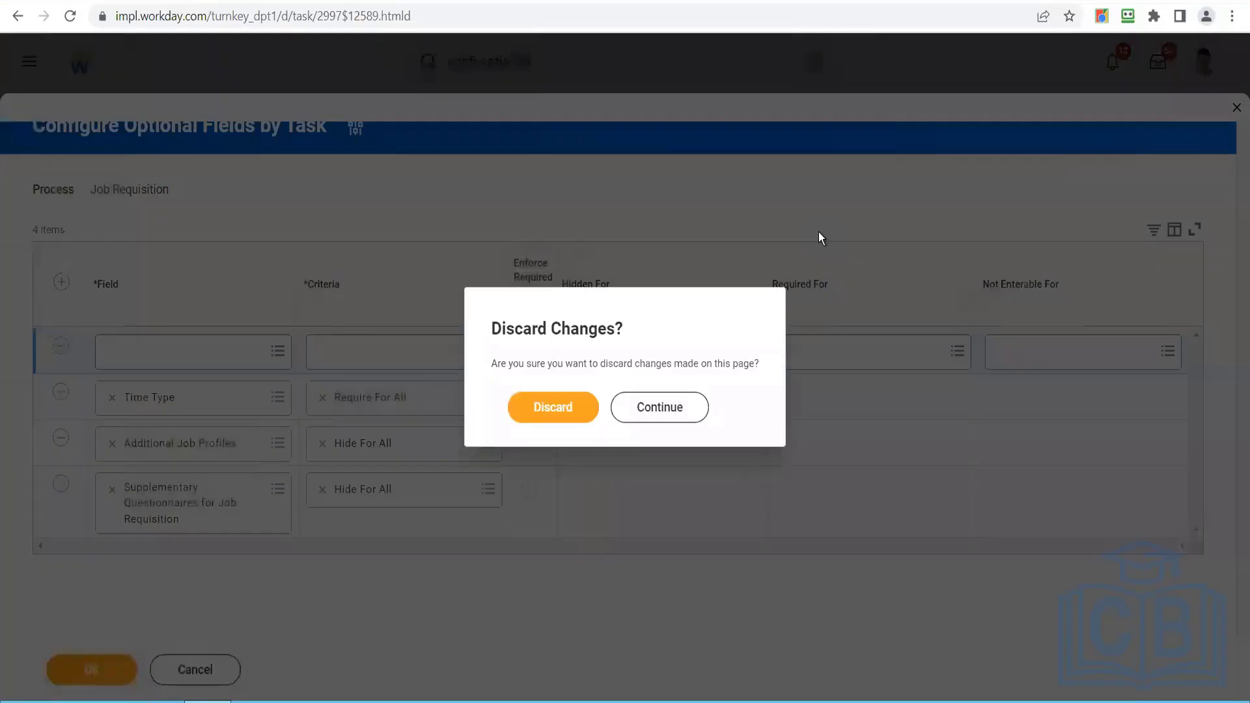
click(565, 406)
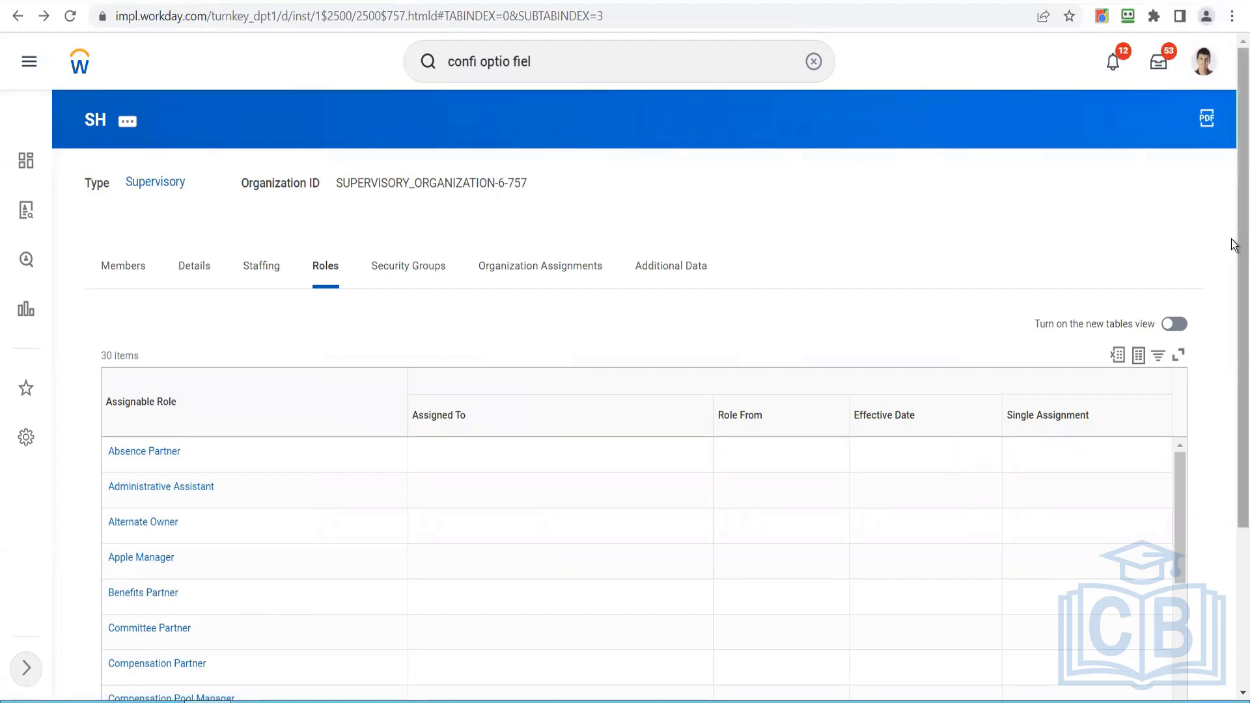
scroll(1232, 391, down, 2)
scroll(1232, 390, up, 2)
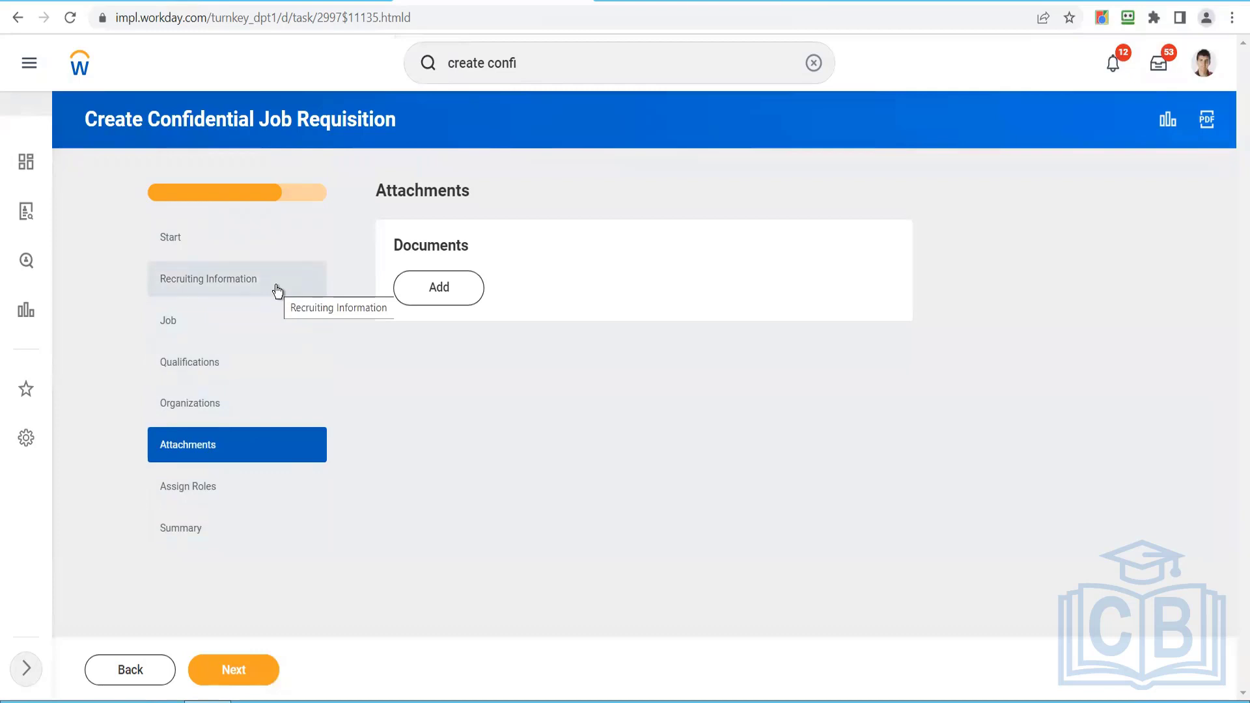
Step: Add an Assign Roles entry to the confidential job requisition with the role Confidential Job Requisition Assignee
click(217, 486)
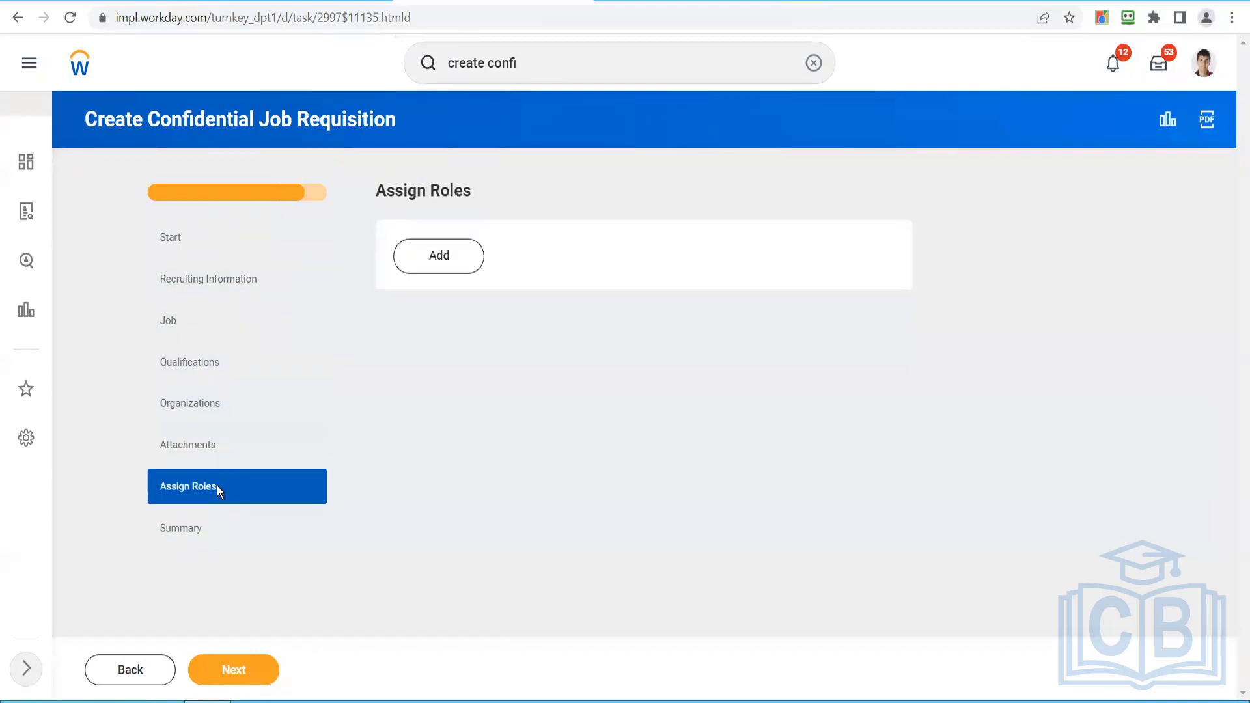
click(465, 262)
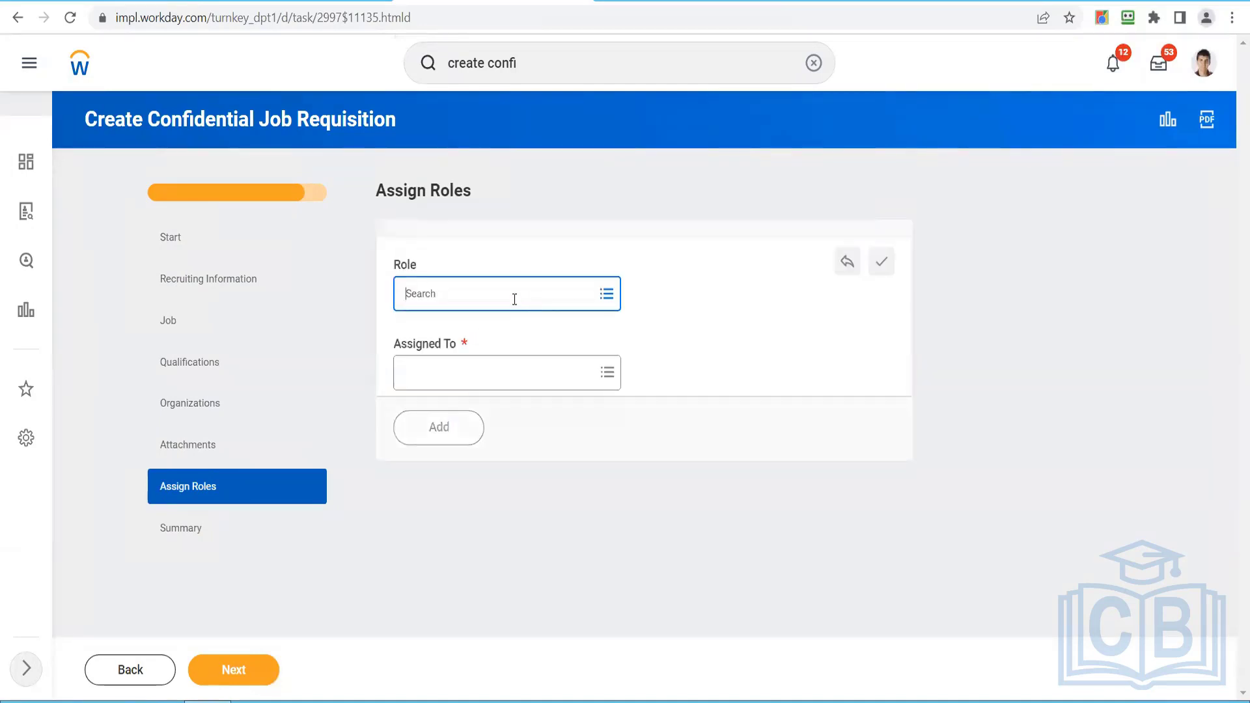
text(confiden)
key(Return)
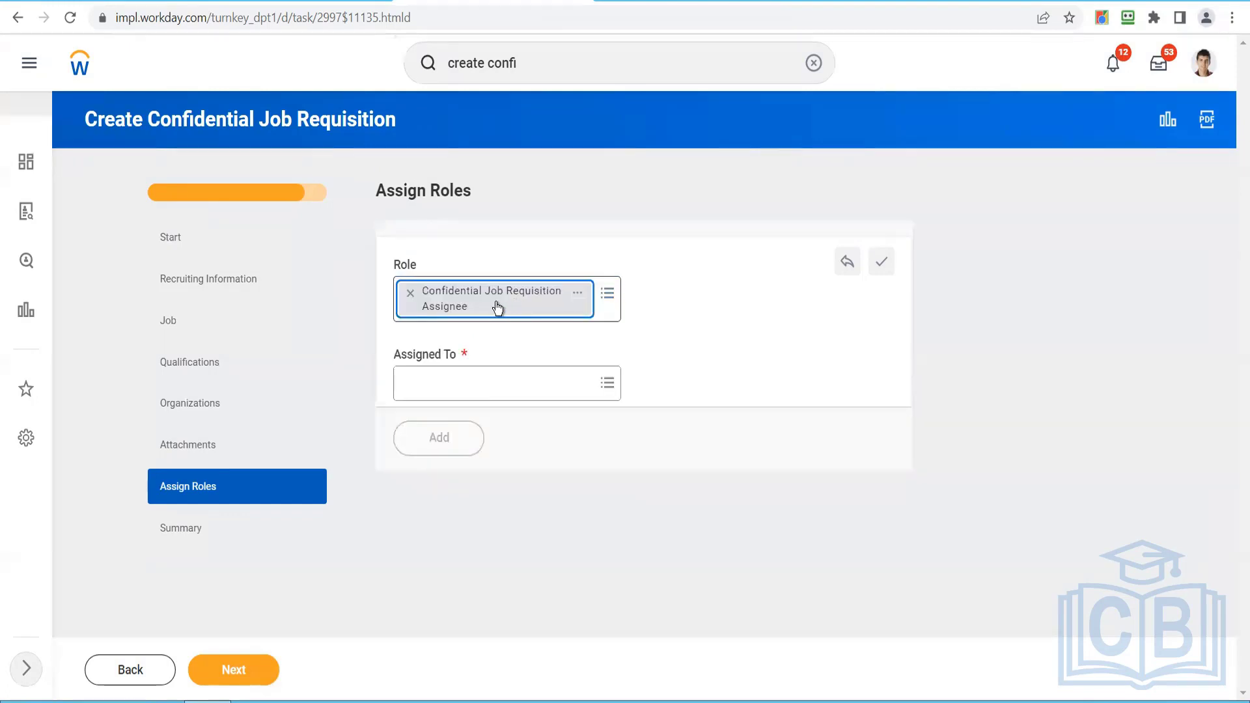
Step: Open the details of the Confidential Job Requisition Assignee role and examine its role settings and security groups
click(577, 294)
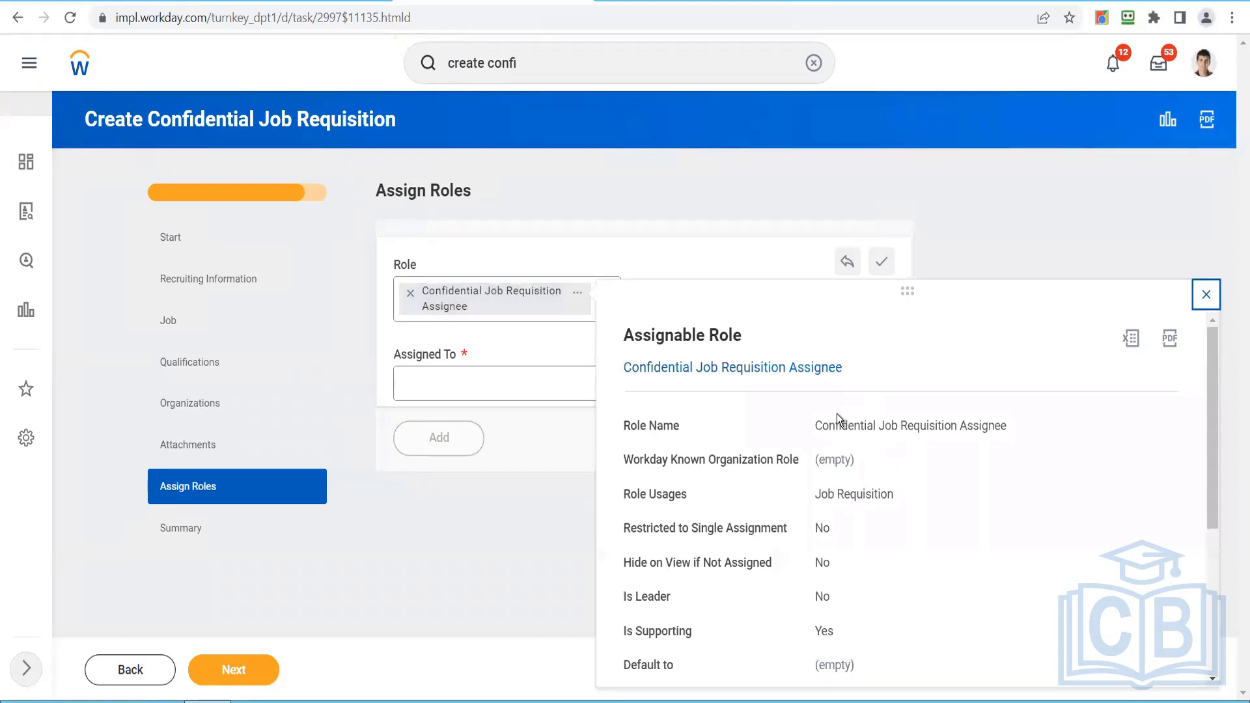
drag(1208, 451, 1209, 628)
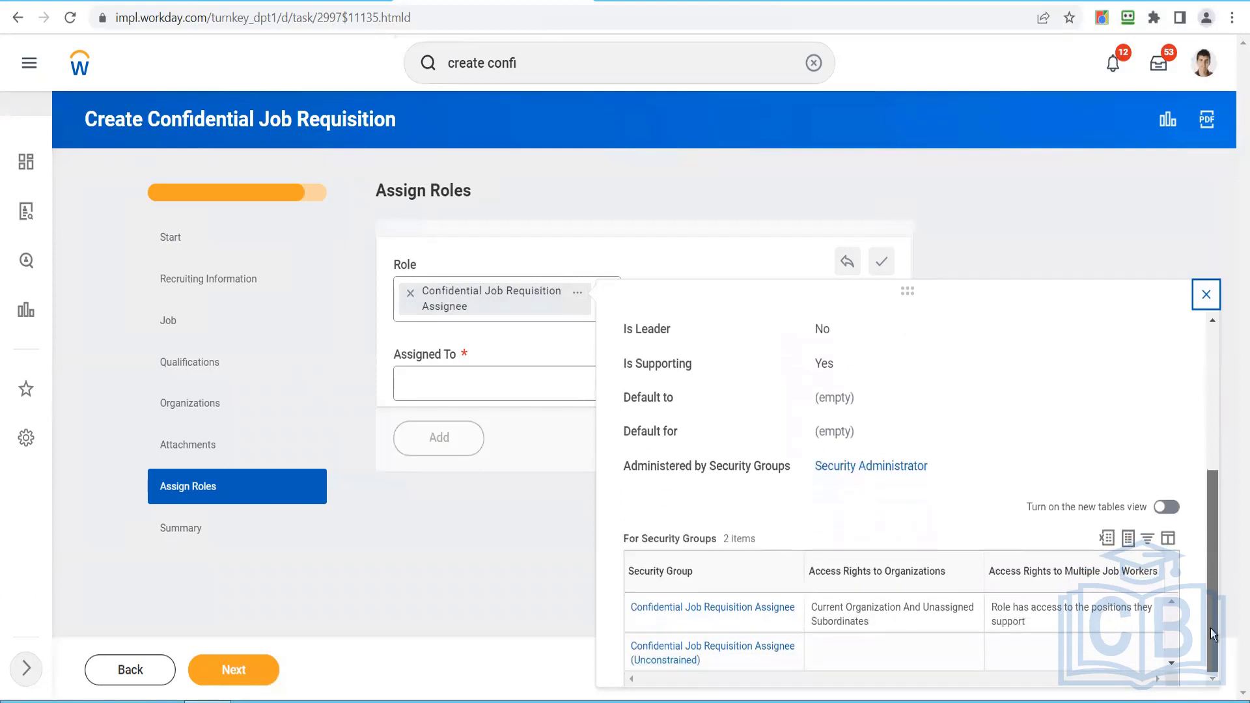
Step: Search for "bp : confidential" and open the Ready for Hire (Confidential Job Requisition) business process definition, discarding the unsaved requisition
click(1206, 295)
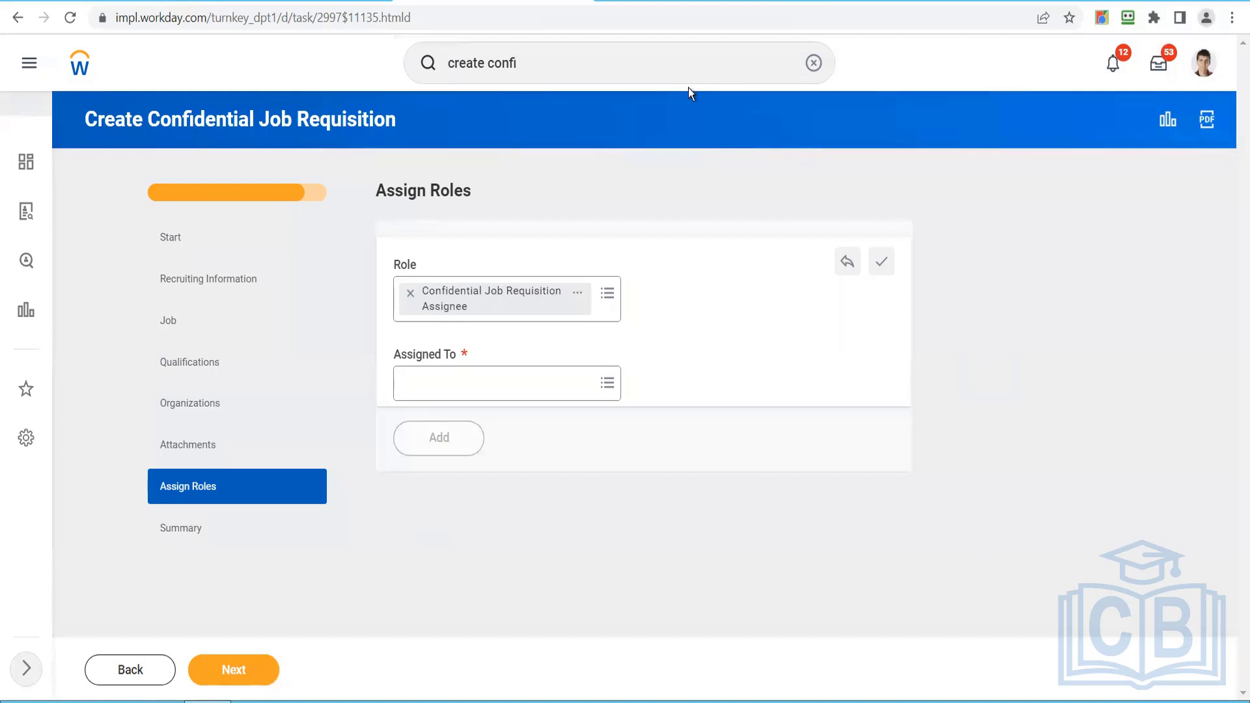
click(612, 68)
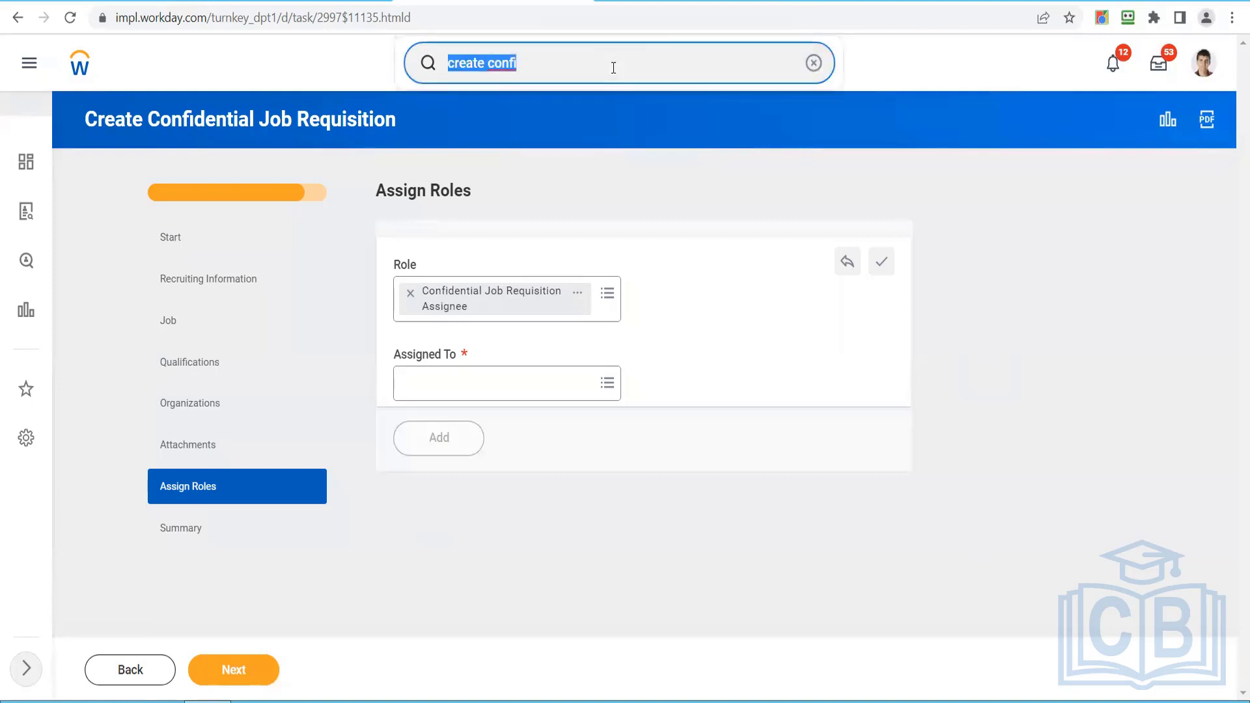
key(BackSpace)
text(bp : )
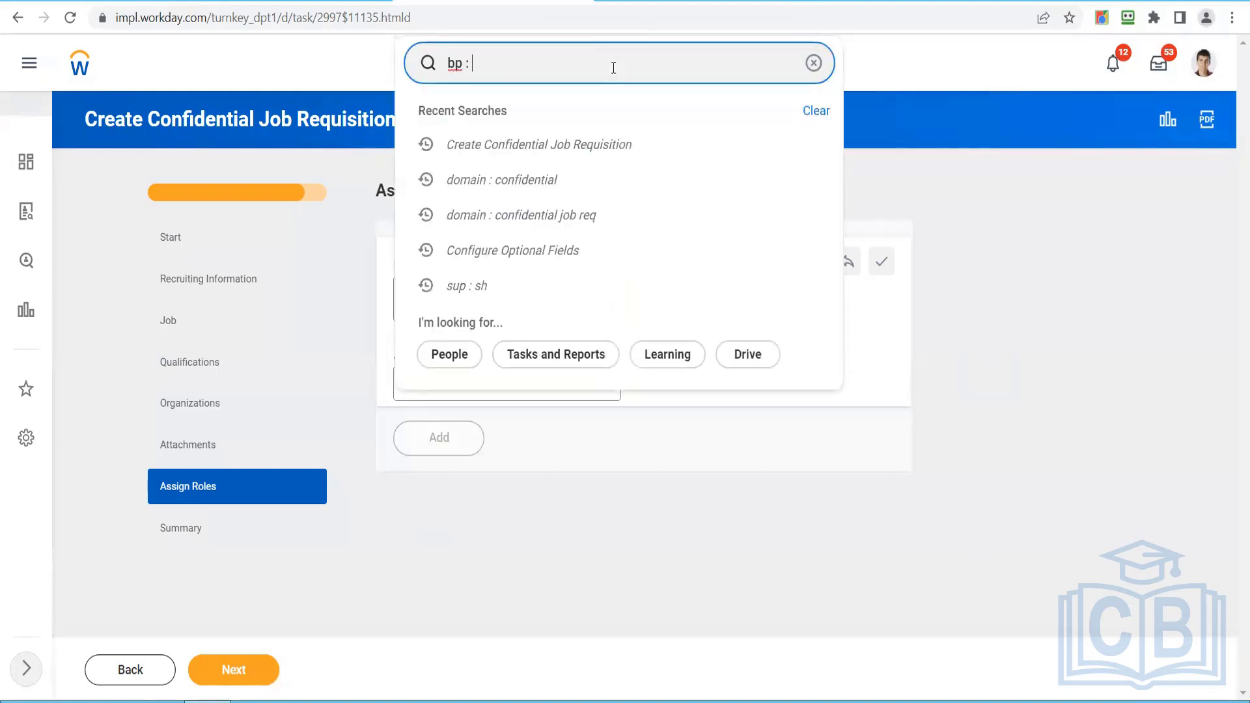
text(confidential)
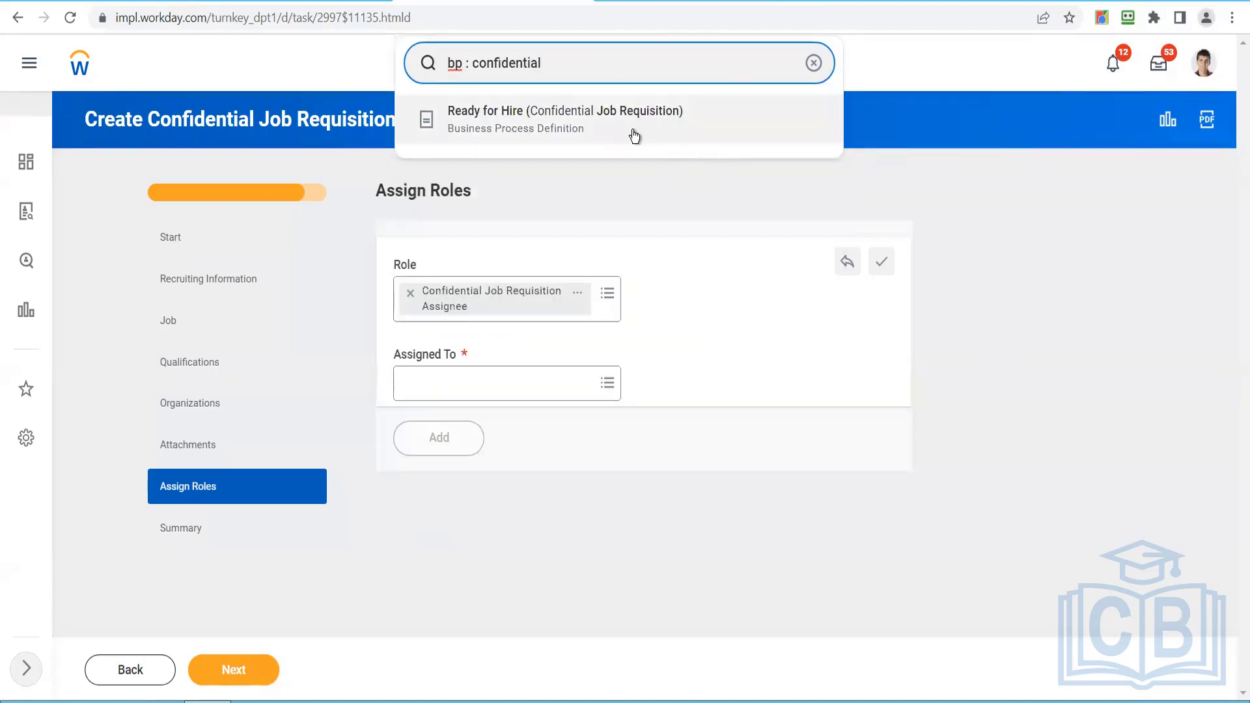
click(593, 134)
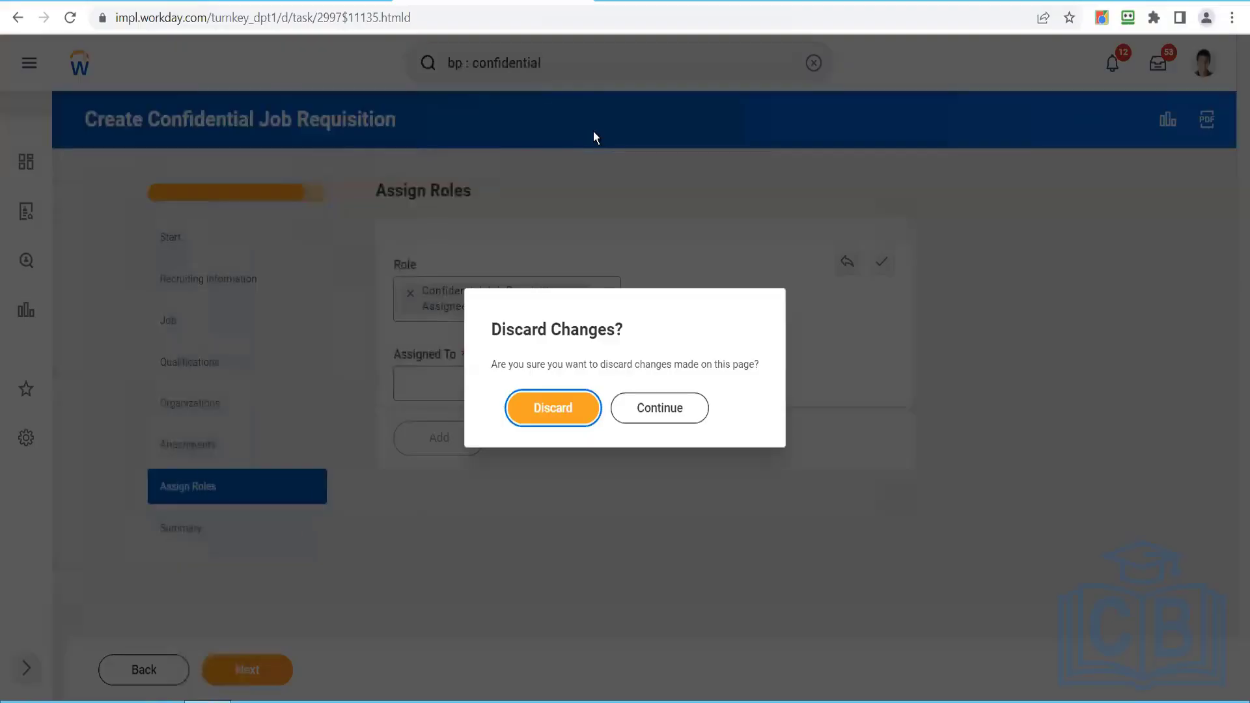
click(583, 413)
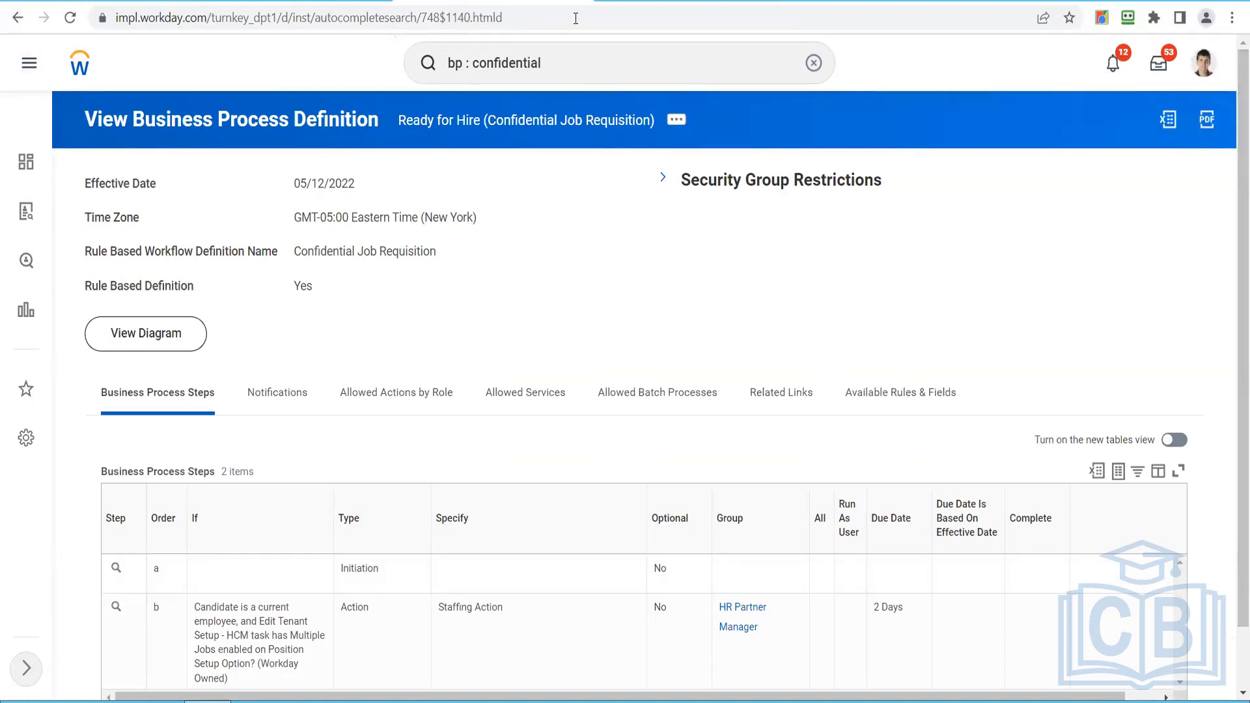
Step: Switch to PowerPoint to check the setup steps for confidential job requisitions, and return to the remote Workday session
click(816, 64)
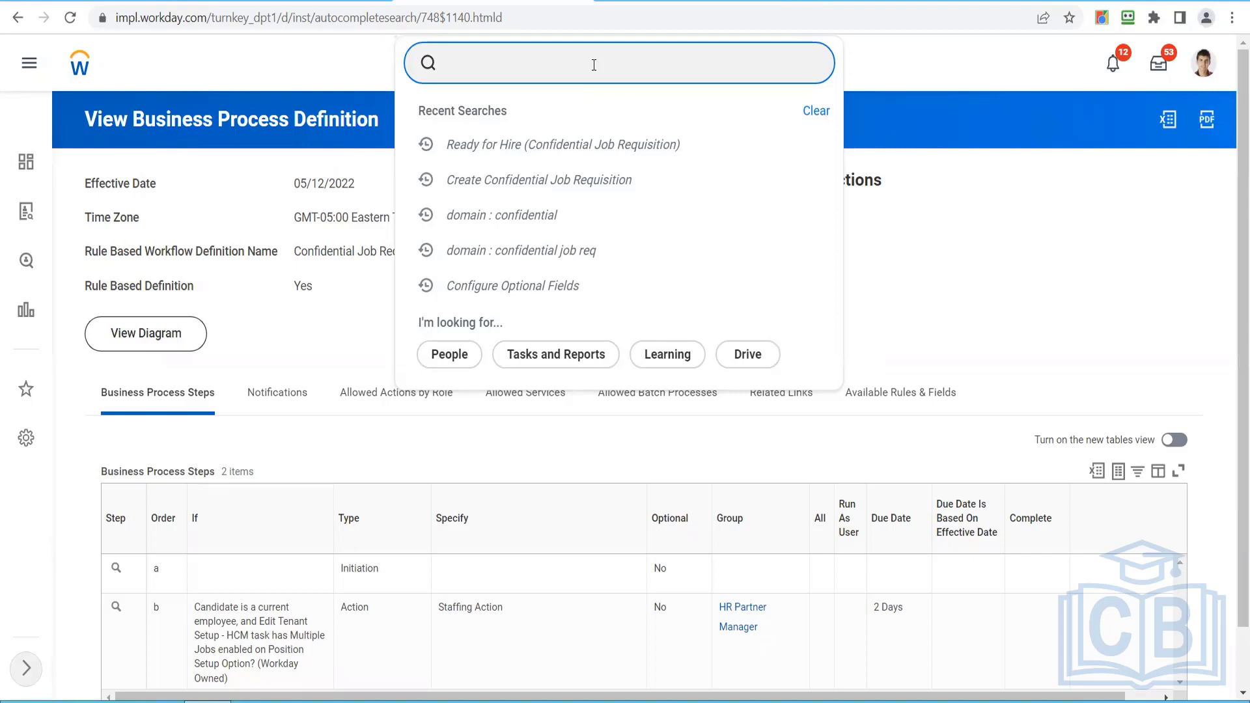
click(1038, 332)
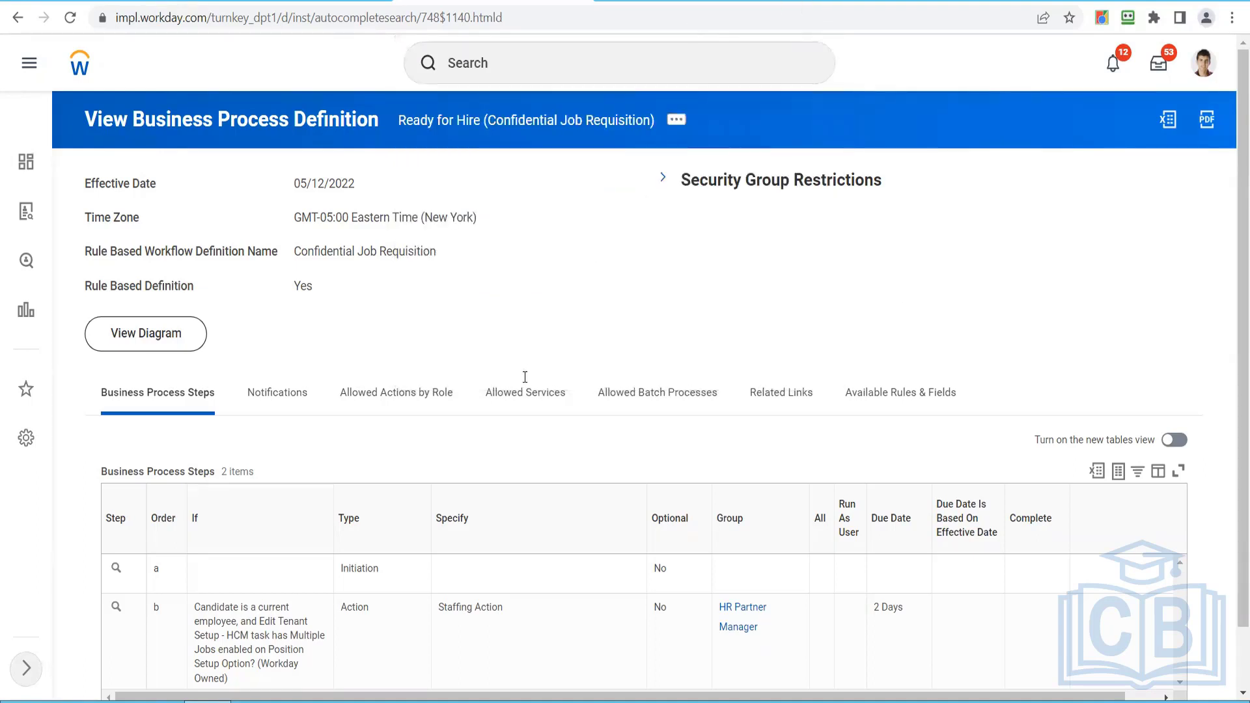
key(alt+Tab)
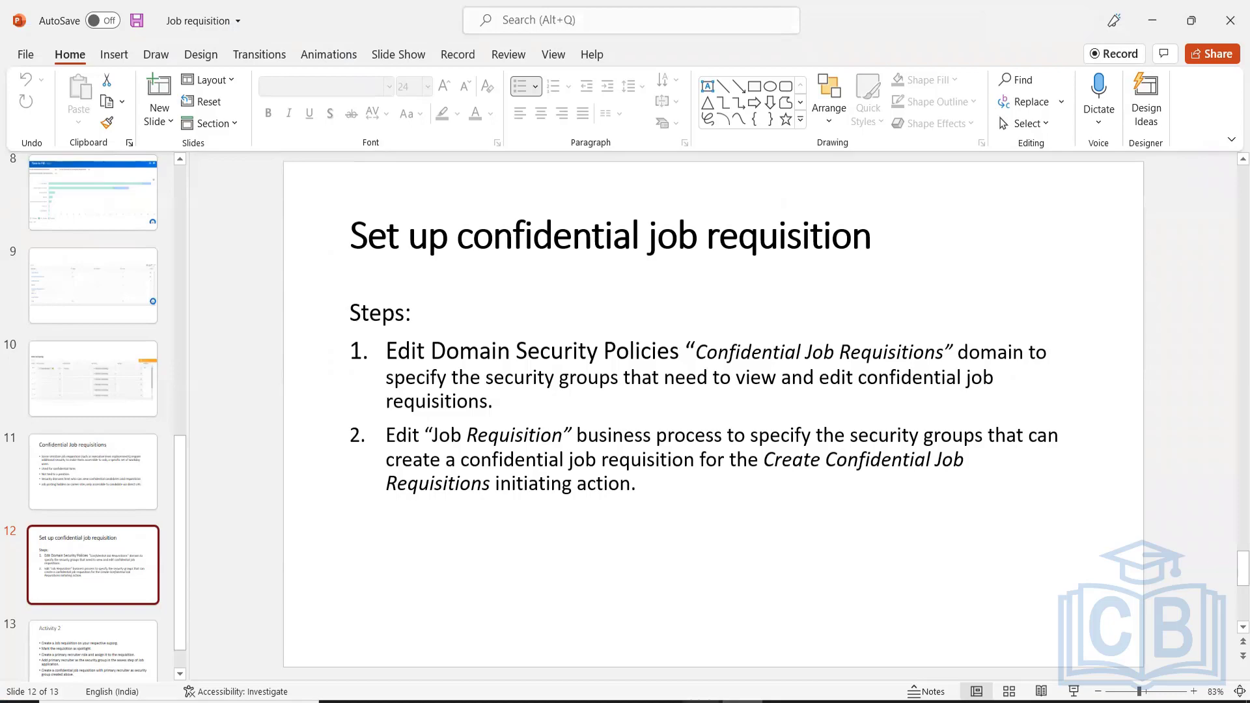
click(662, 701)
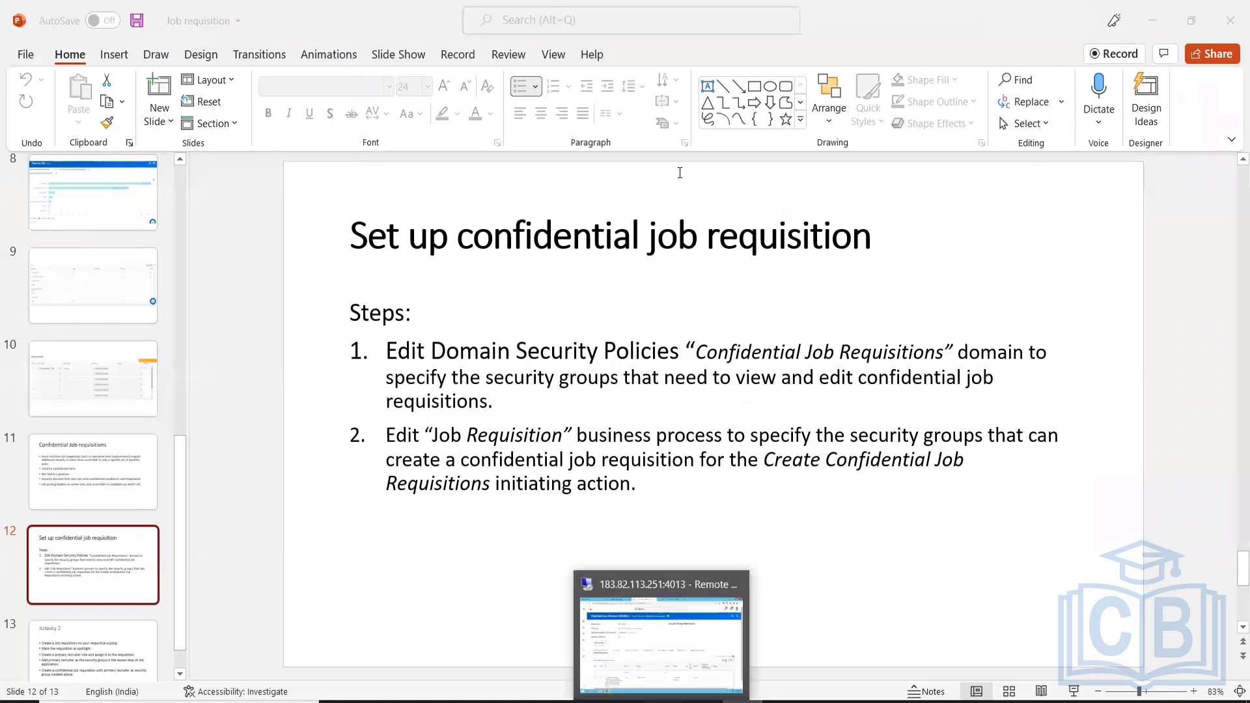
Step: Search for "bp : job req" and open the business process definition Job Requisition for SH
click(582, 64)
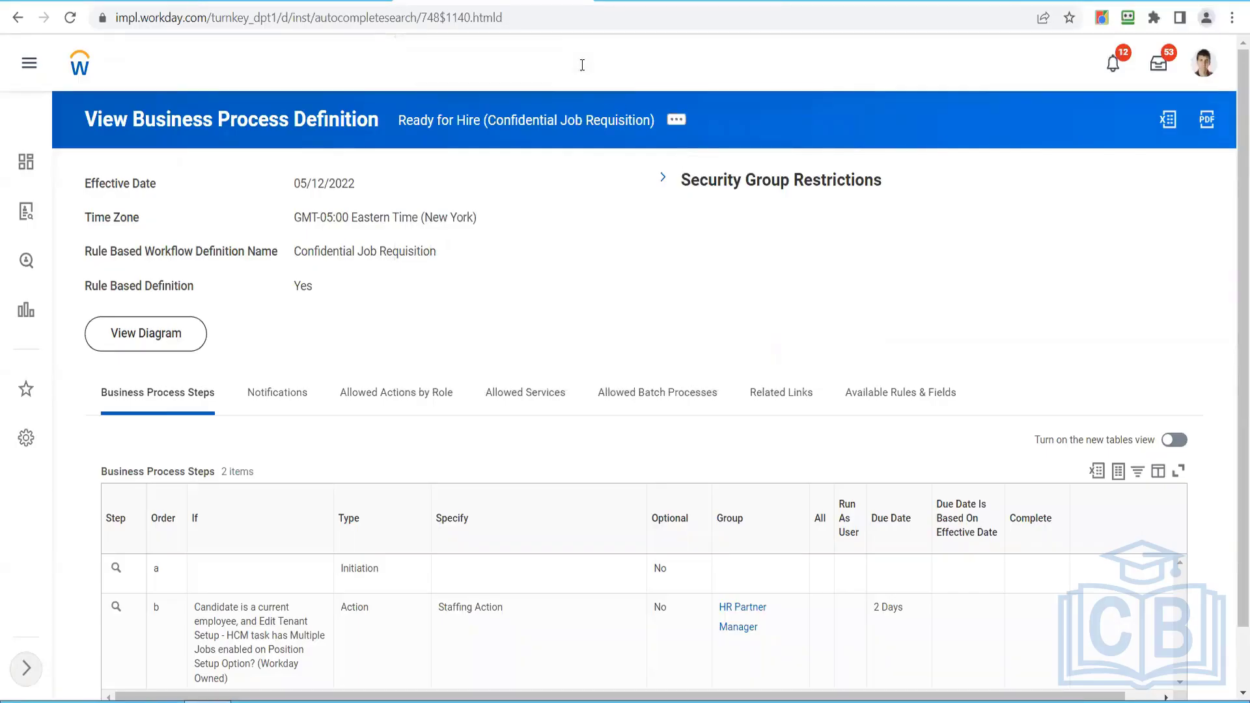
text(bp :)
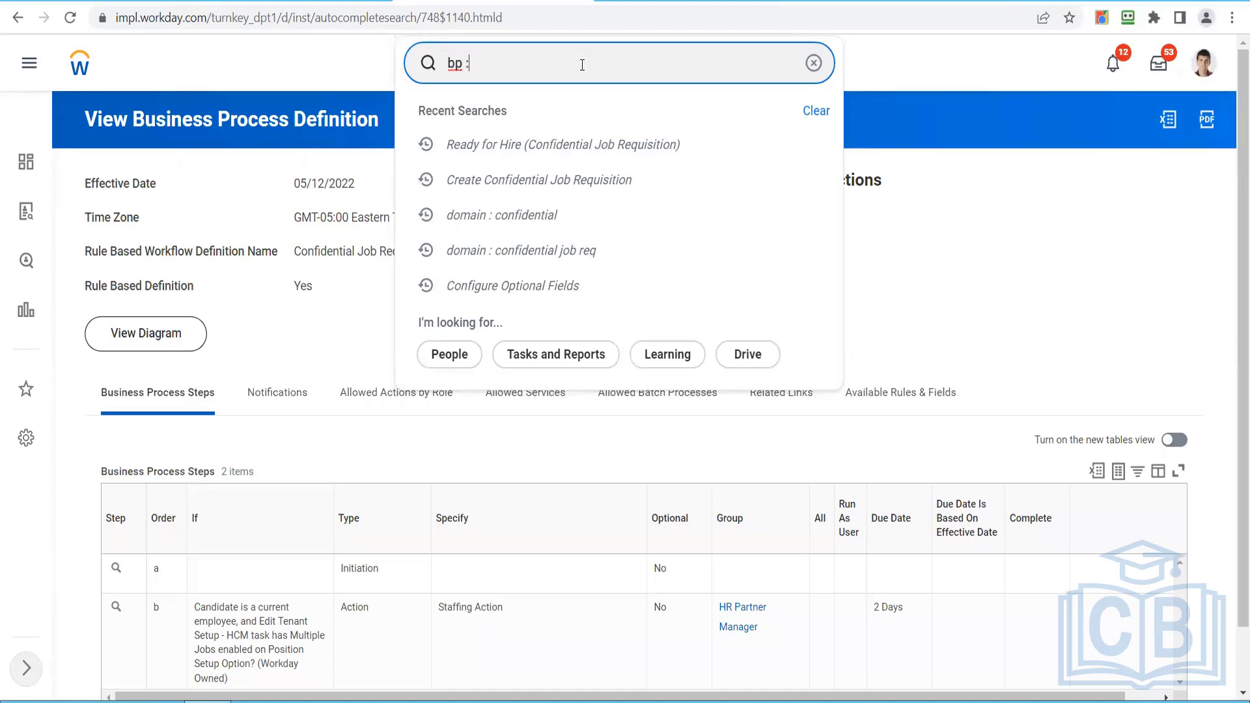
text( job req)
click(557, 220)
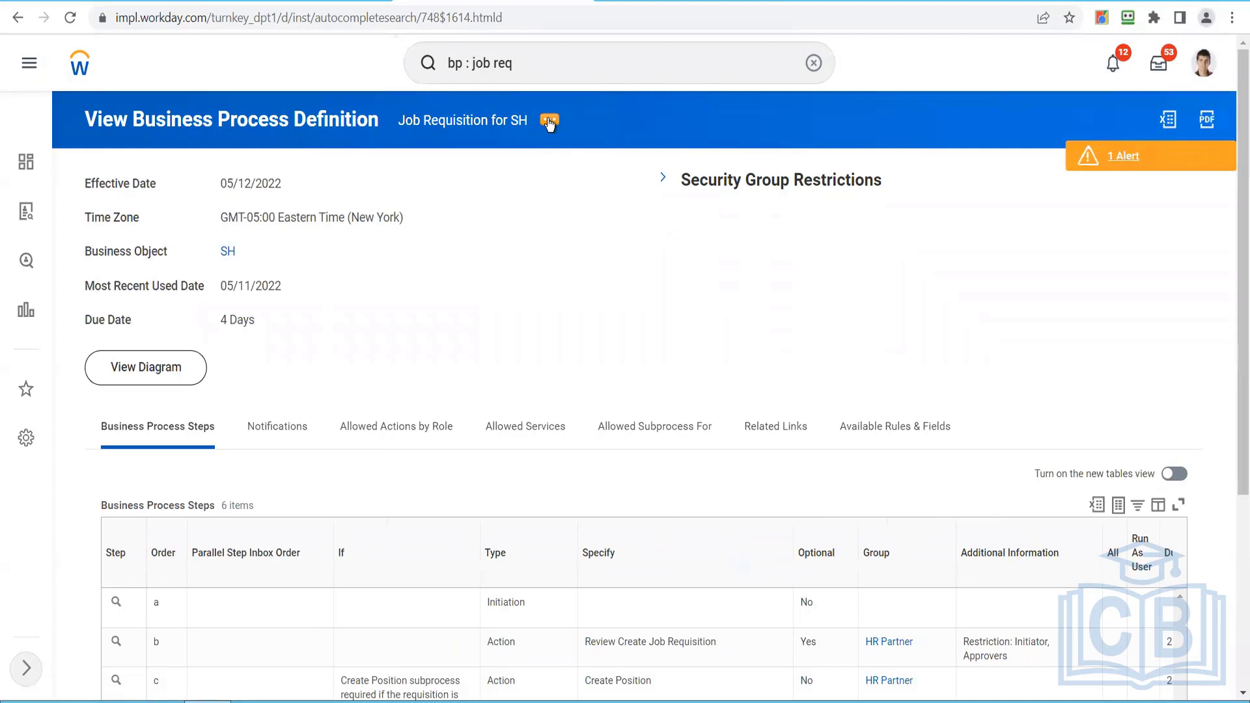
Step: Open the Job Requisition business process security policy for editing and examine all security groups under the initiating action Create Confidential Job Requisition
click(549, 121)
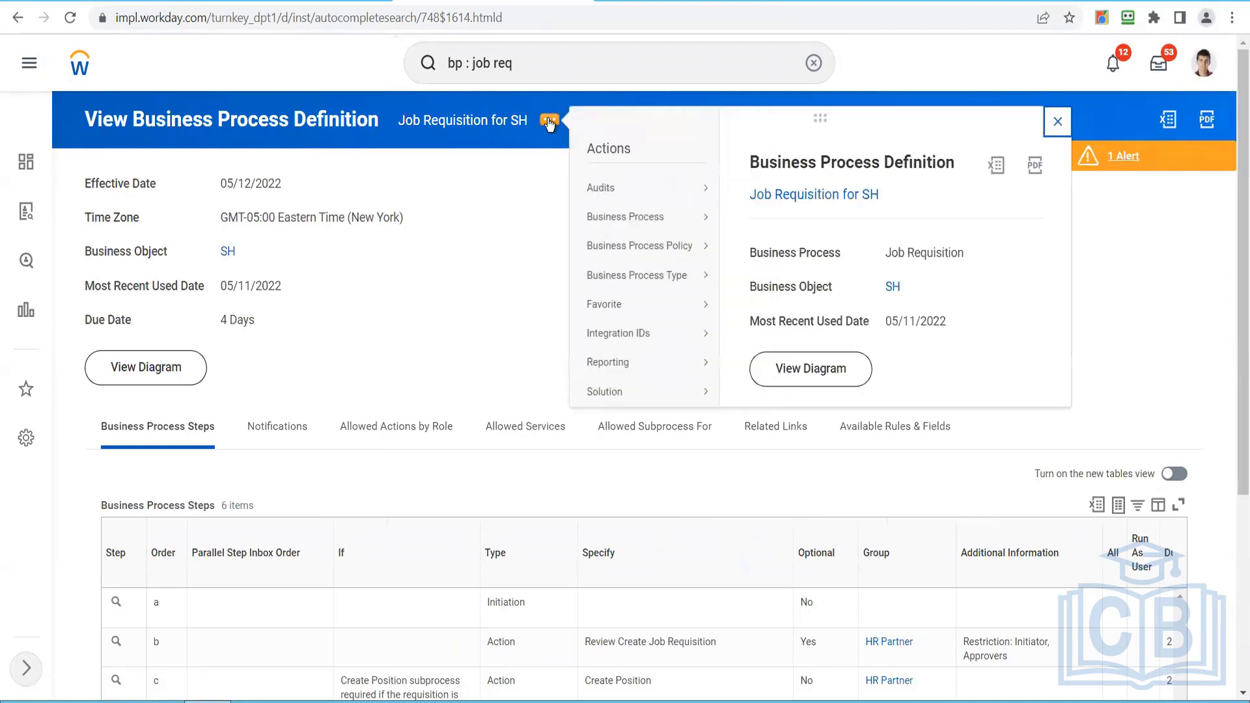
mouse_move(662, 246)
click(748, 269)
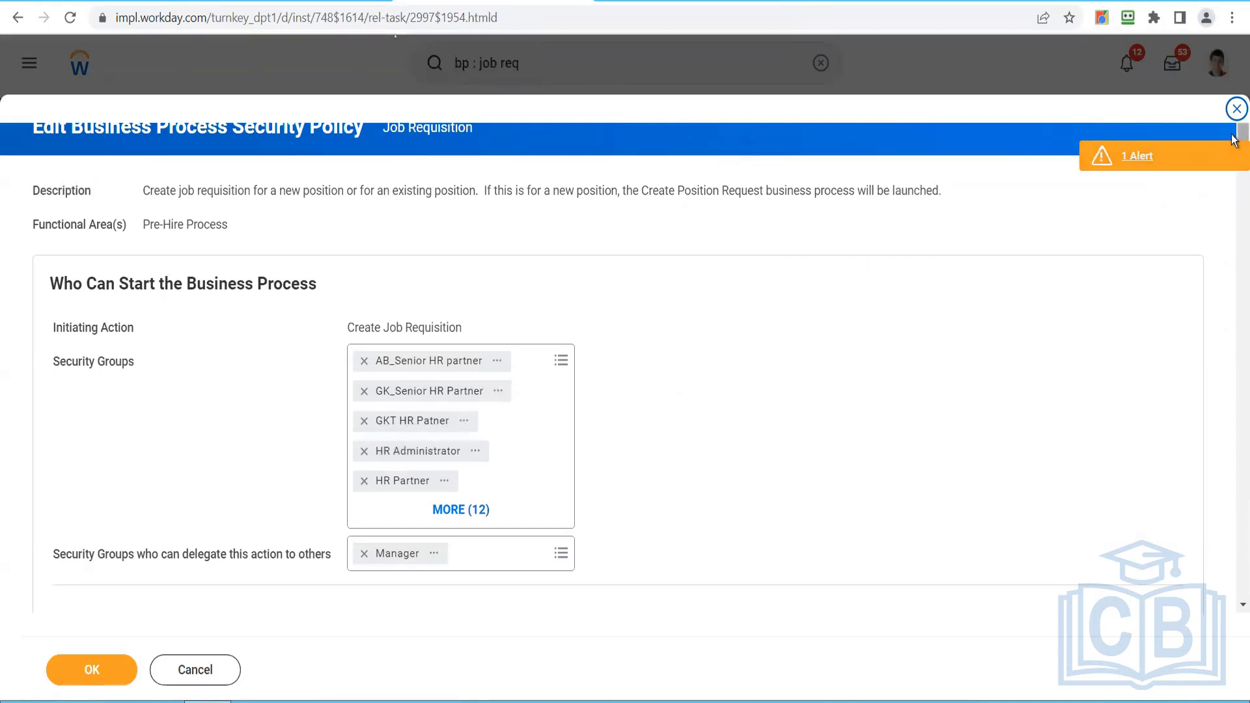
scroll(1232, 138, down, 6)
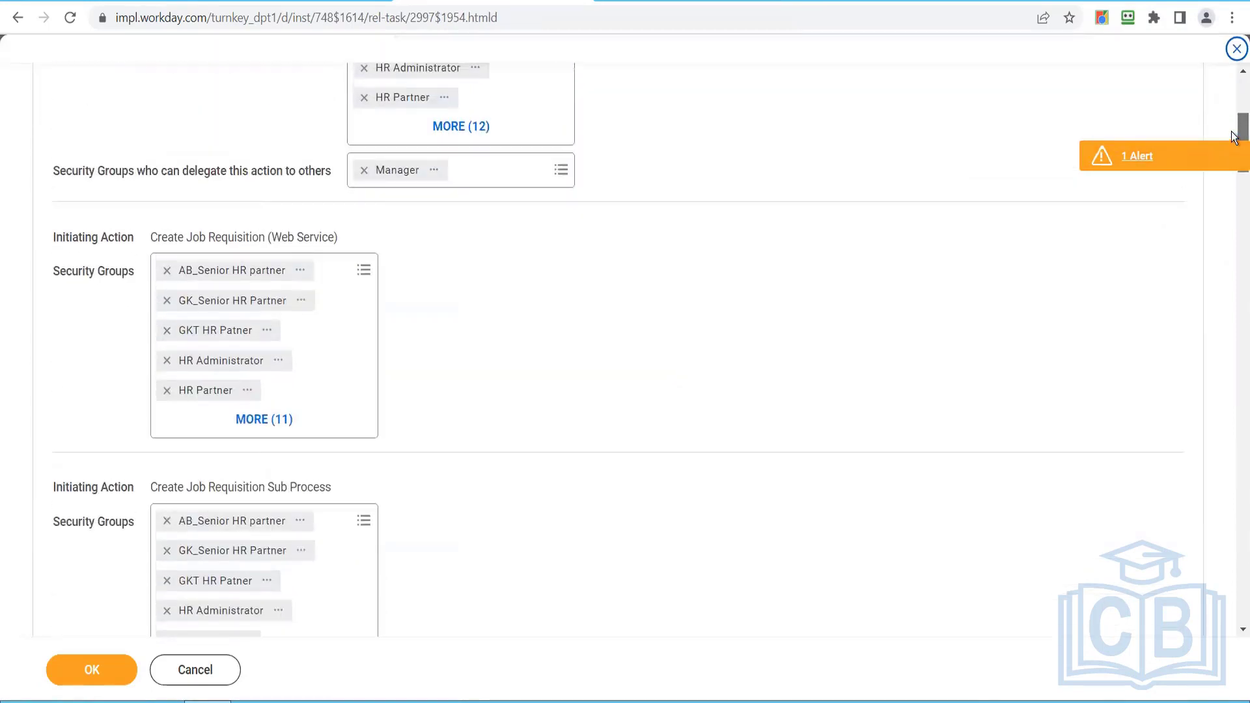
scroll(1232, 130, up, 3)
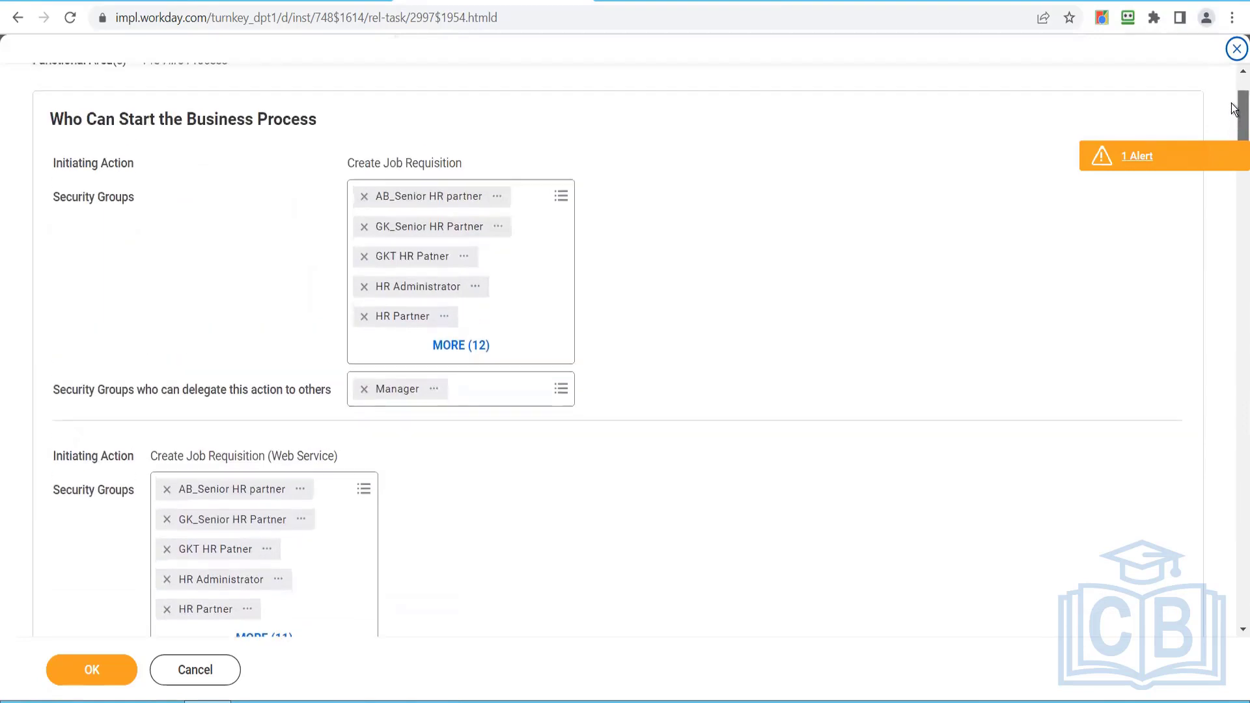
drag(1231, 102, 1232, 197)
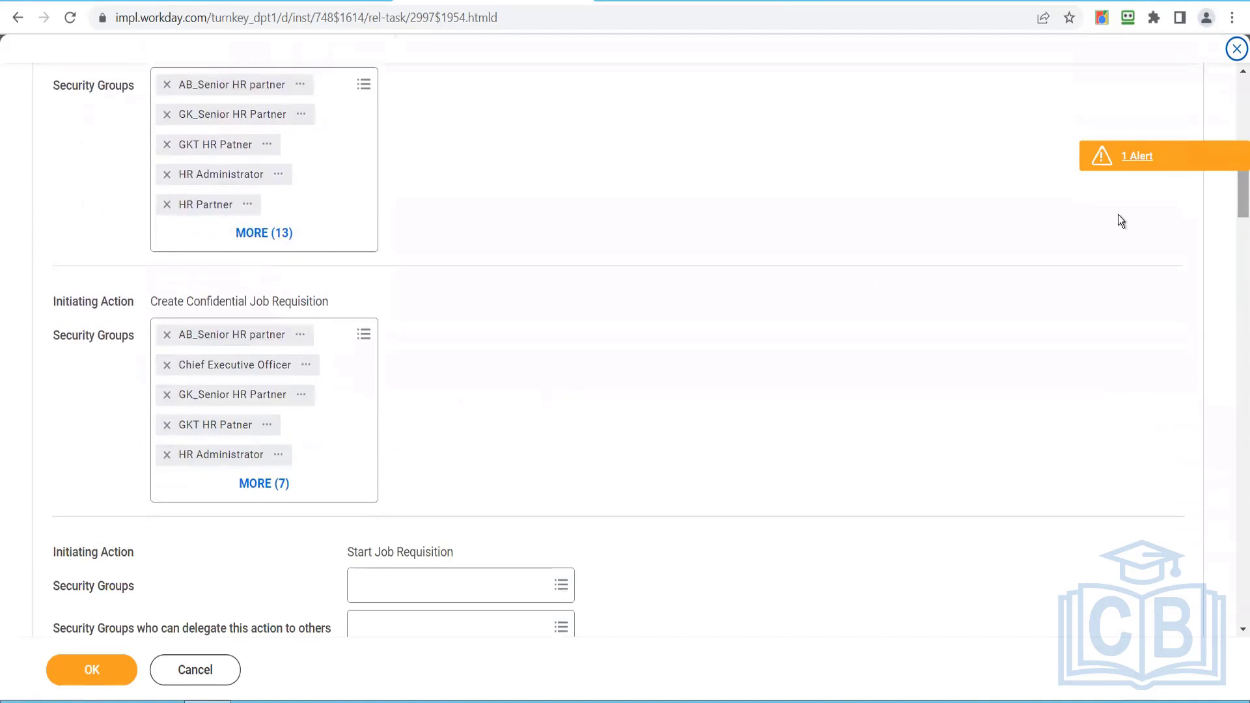
click(280, 483)
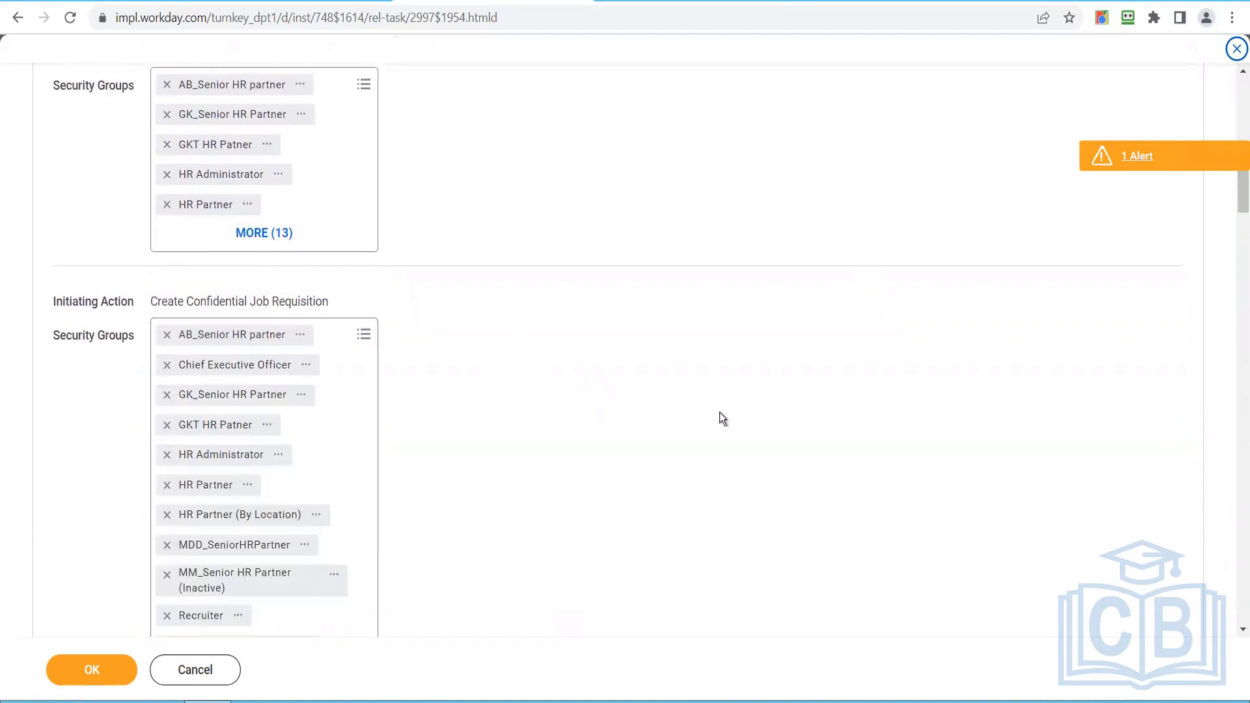
drag(1234, 181, 1233, 186)
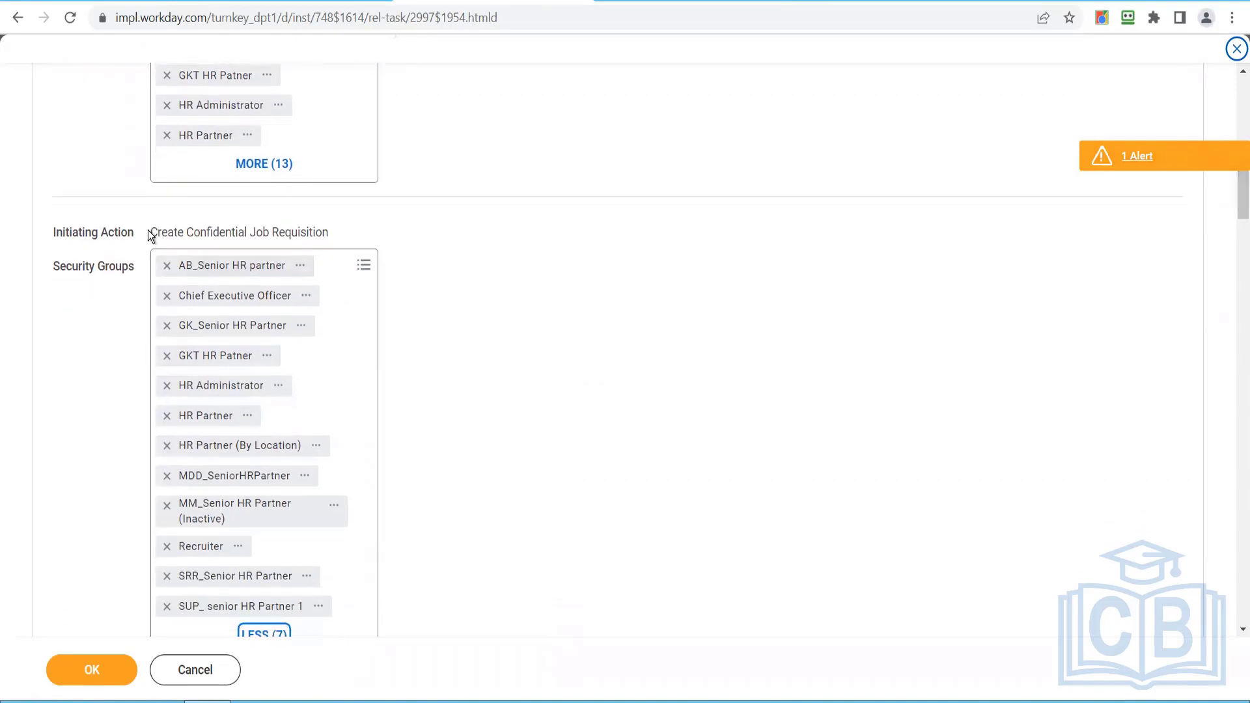
triple_click(325, 231)
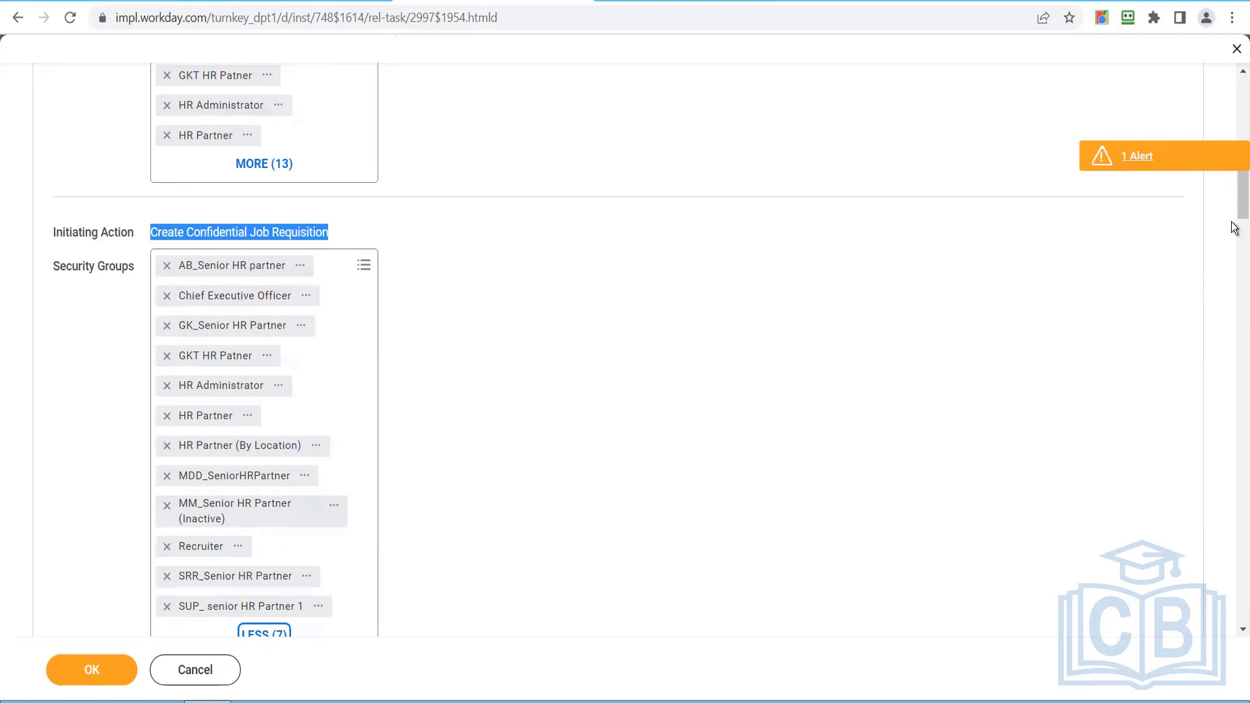
Step: Look through the remaining actions in the Job Requisition security policy and close it without making changes
scroll(1233, 216, down, 1)
drag(1233, 216, 1233, 489)
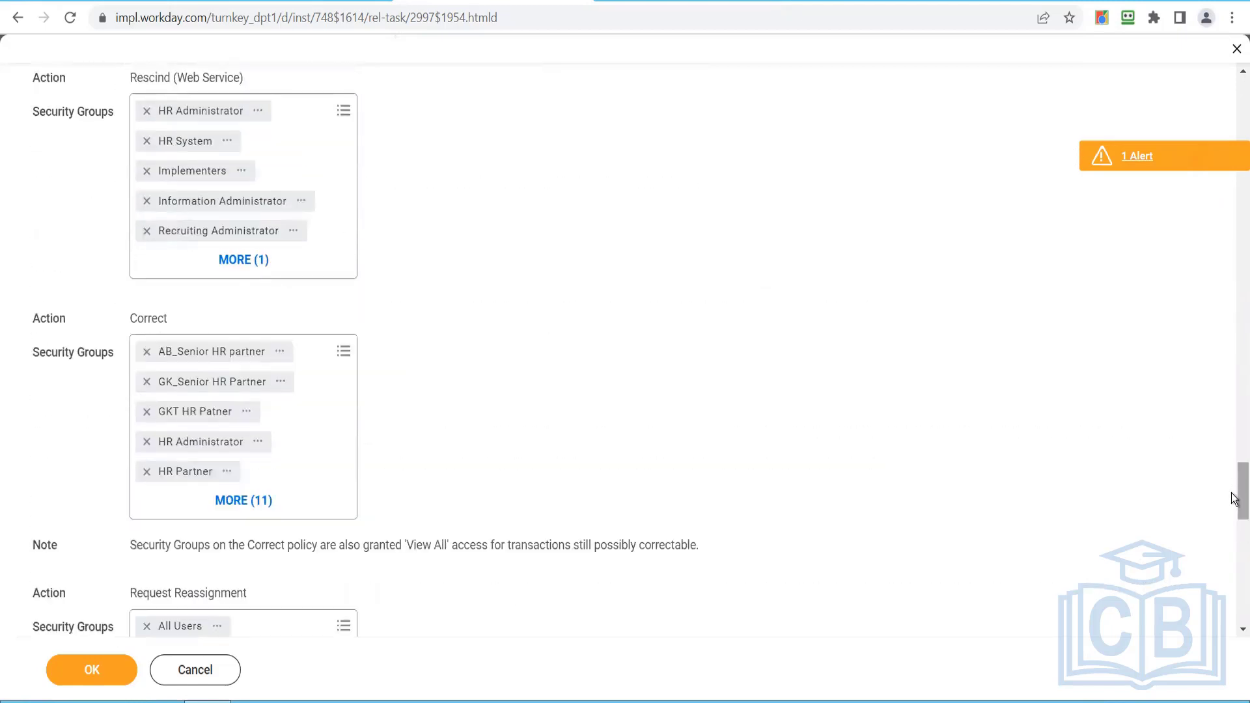
drag(1234, 417, 1230, 97)
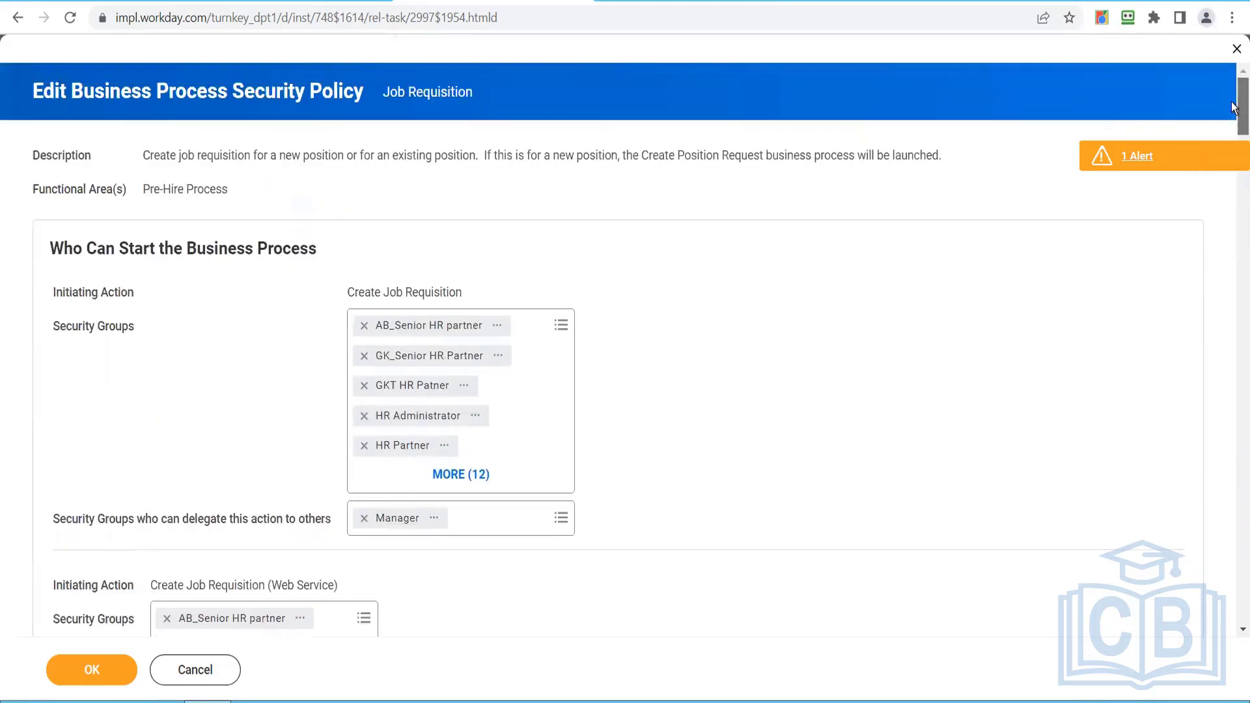
click(1233, 52)
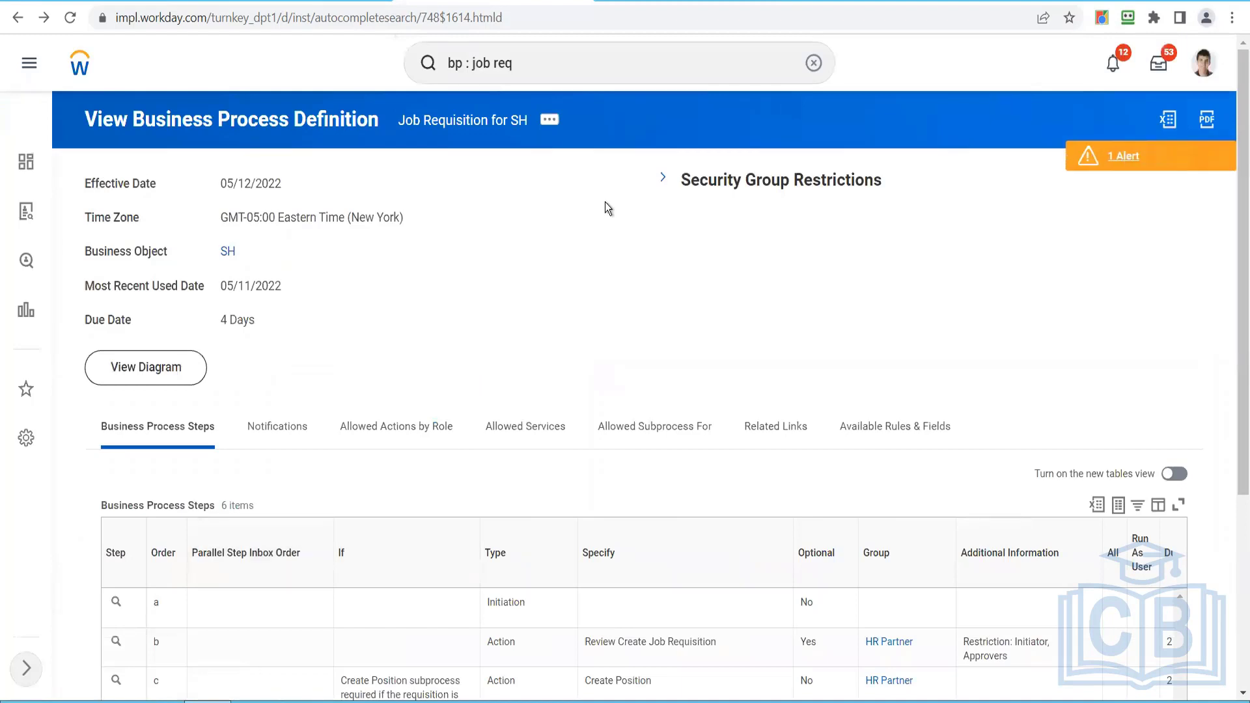
Step: Open the Rule Based Business Process Configuration of Job Requisition for SH with the effective date 05/12/2022
click(548, 122)
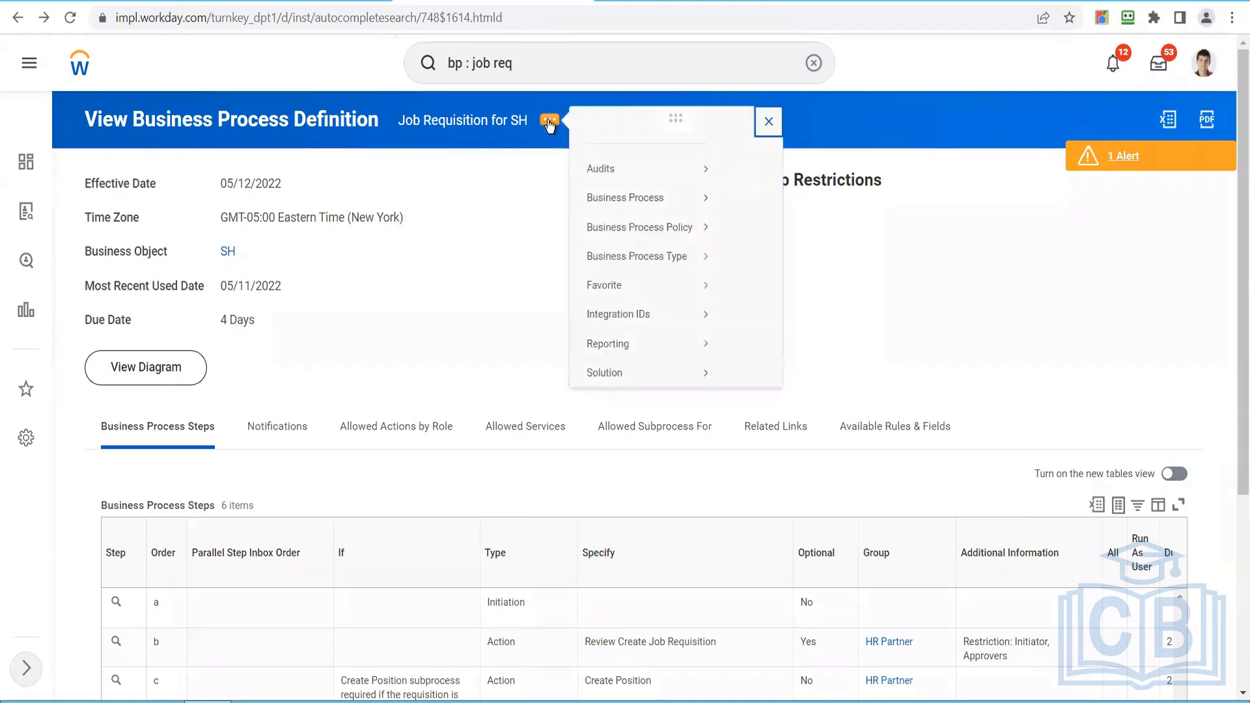
mouse_move(647, 223)
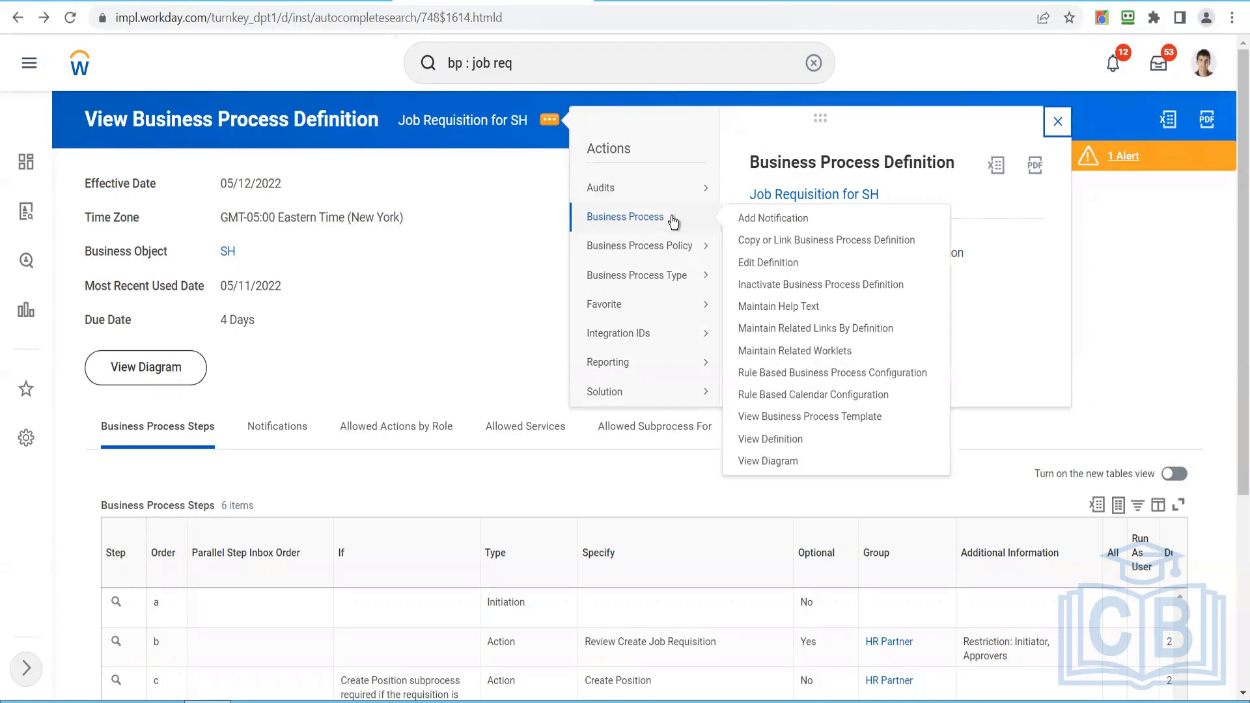
click(807, 374)
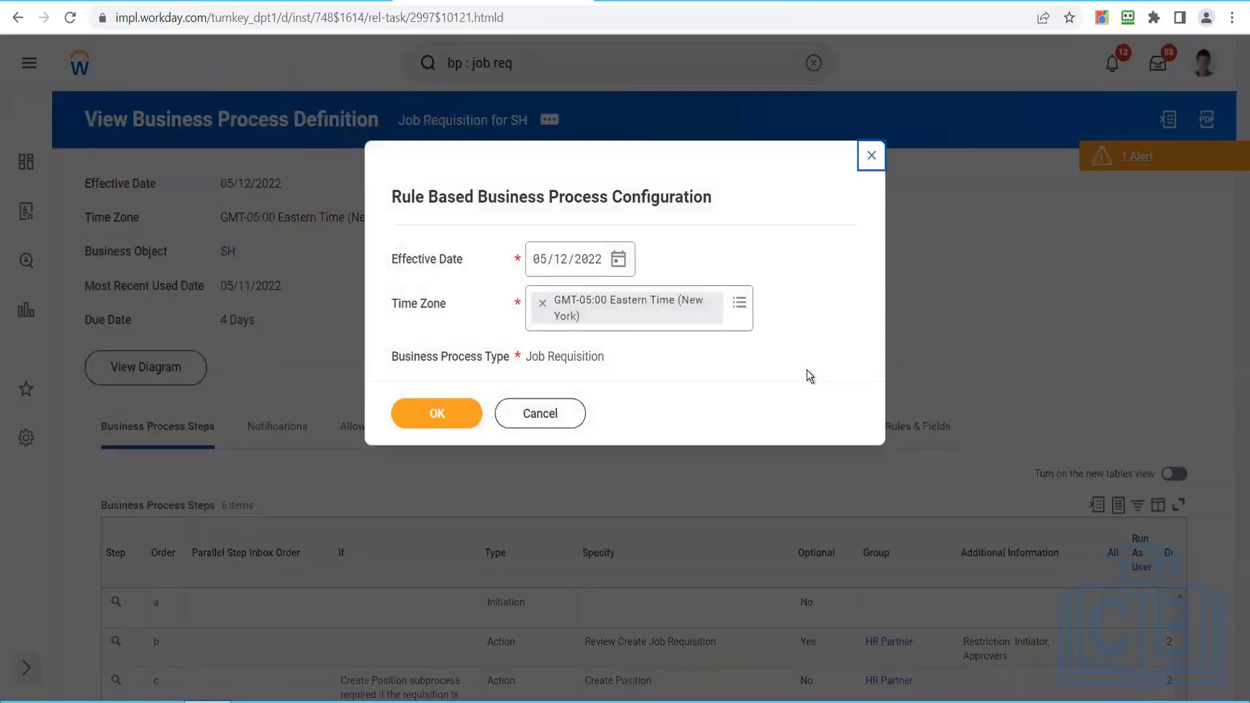
click(453, 412)
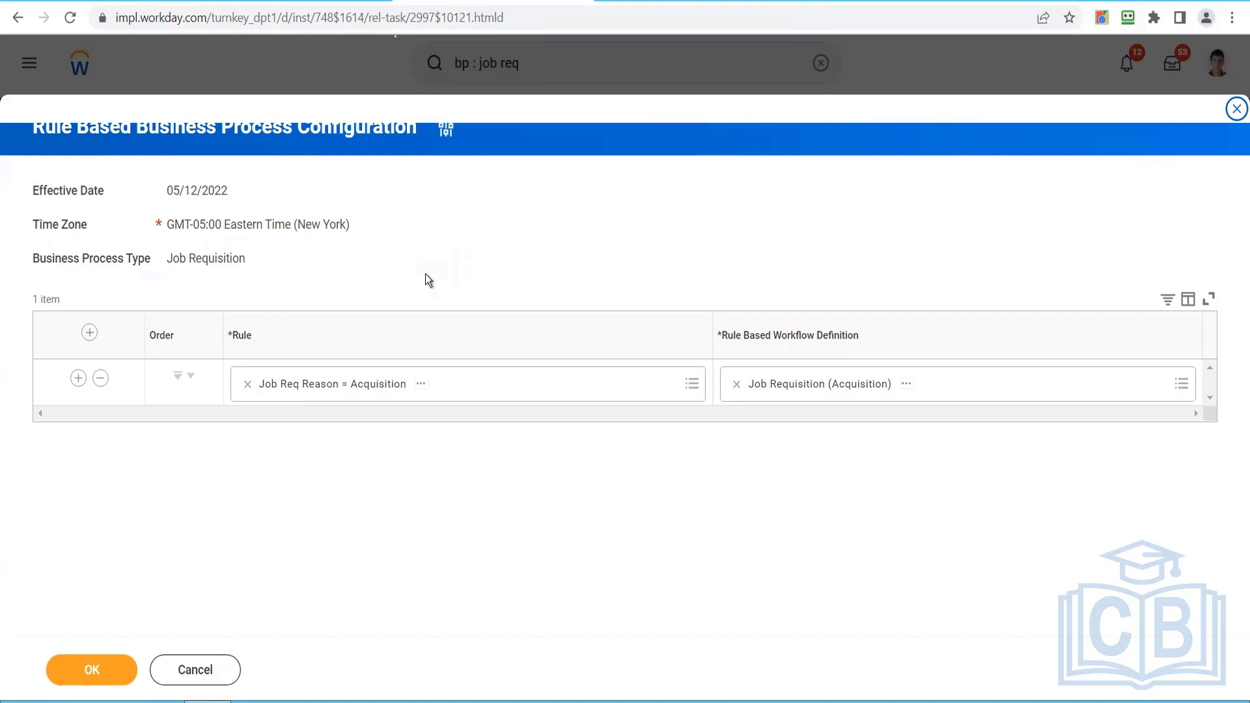
Step: Add a row to the rule-based configuration and start creating a condition rule for it in the Job Requisition context
click(90, 334)
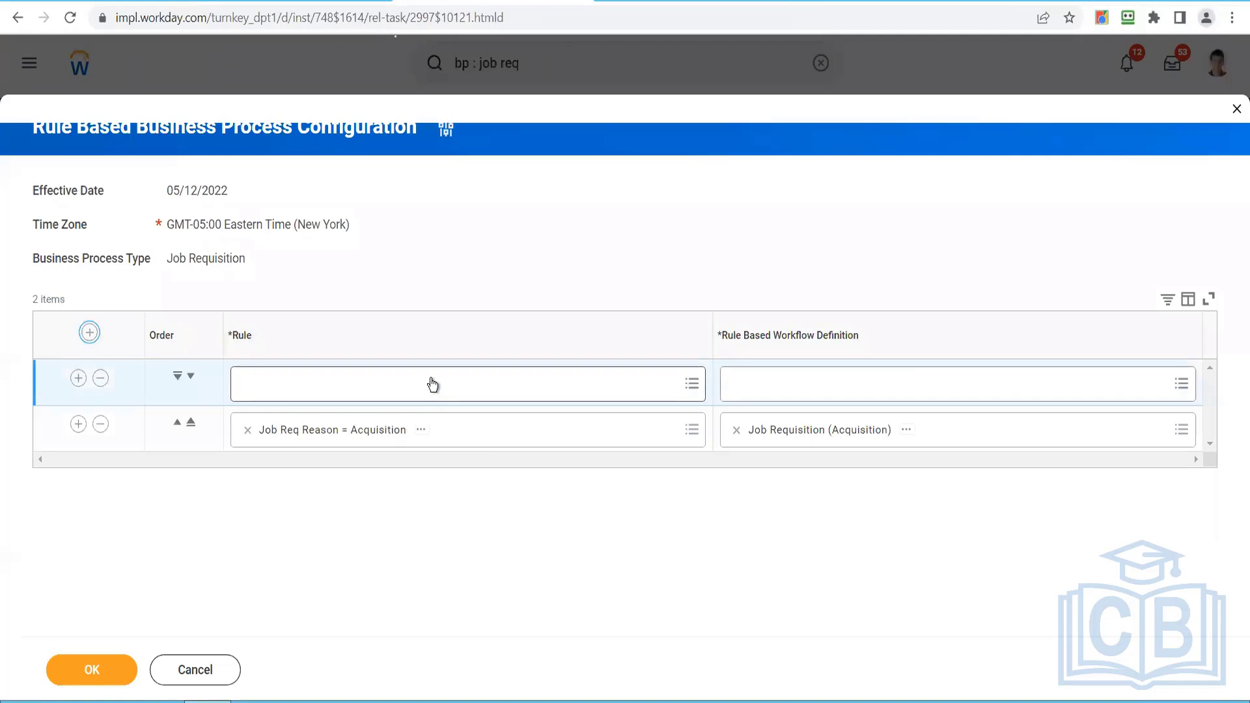
click(432, 379)
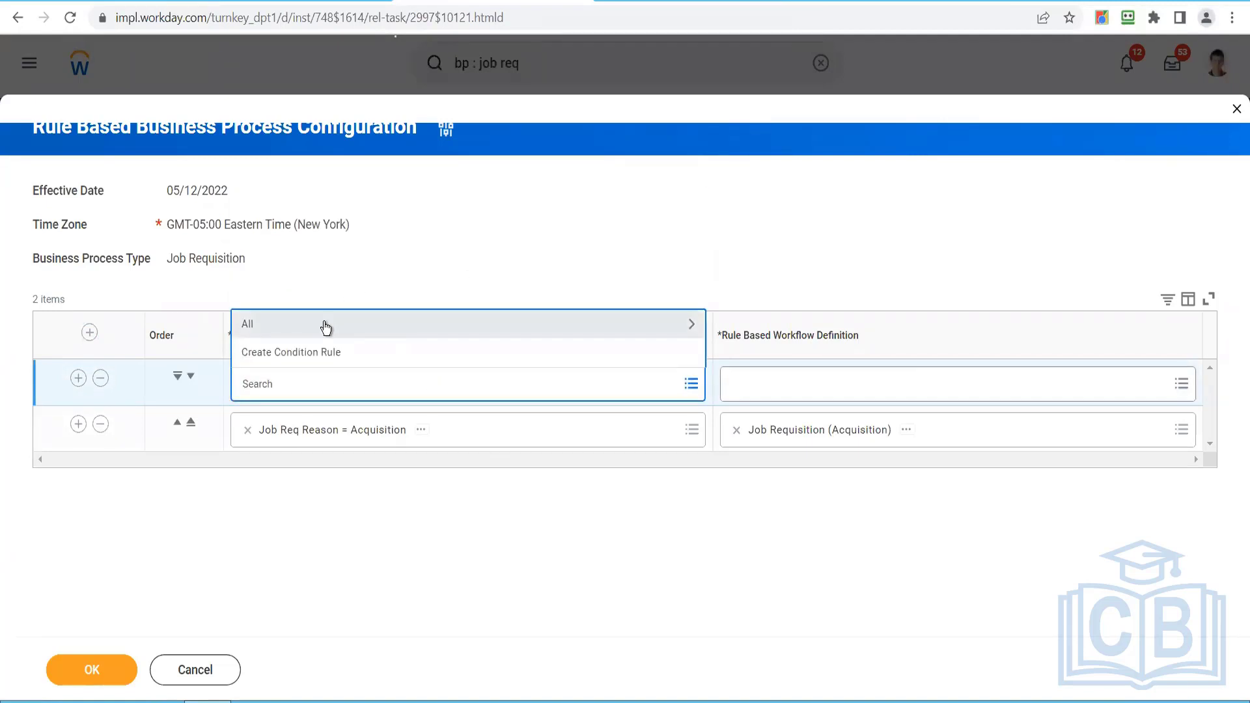
click(328, 354)
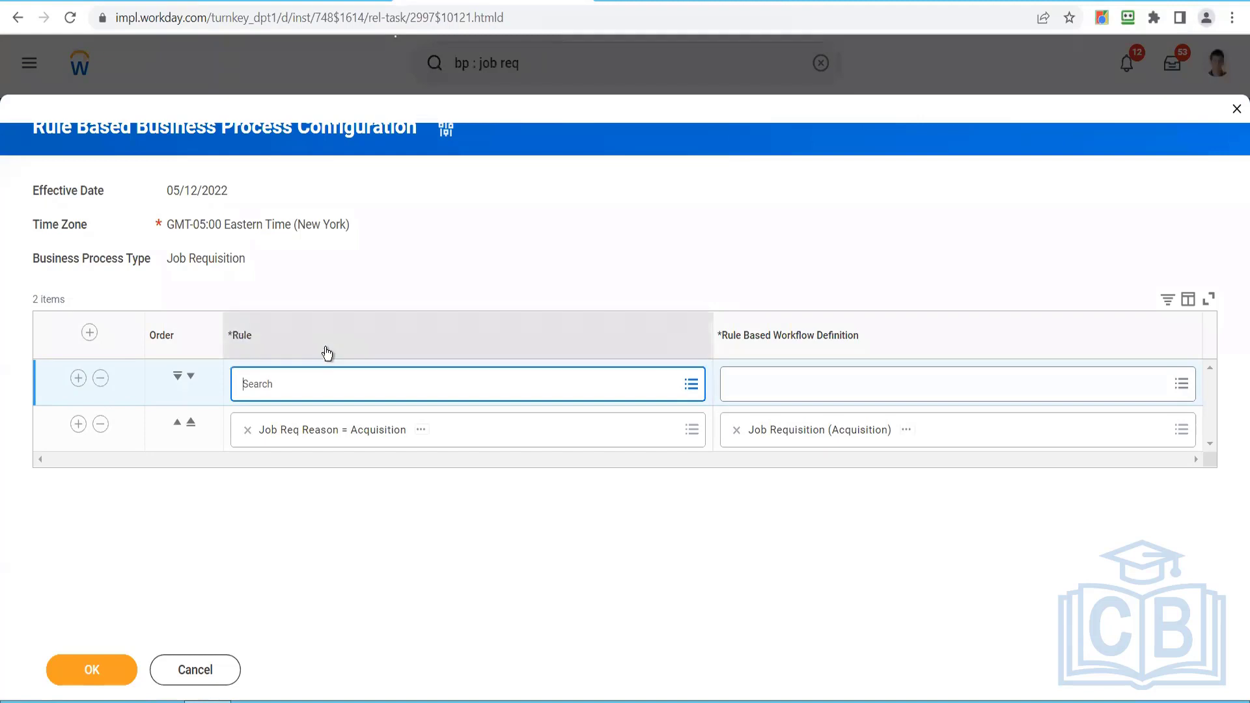
click(103, 678)
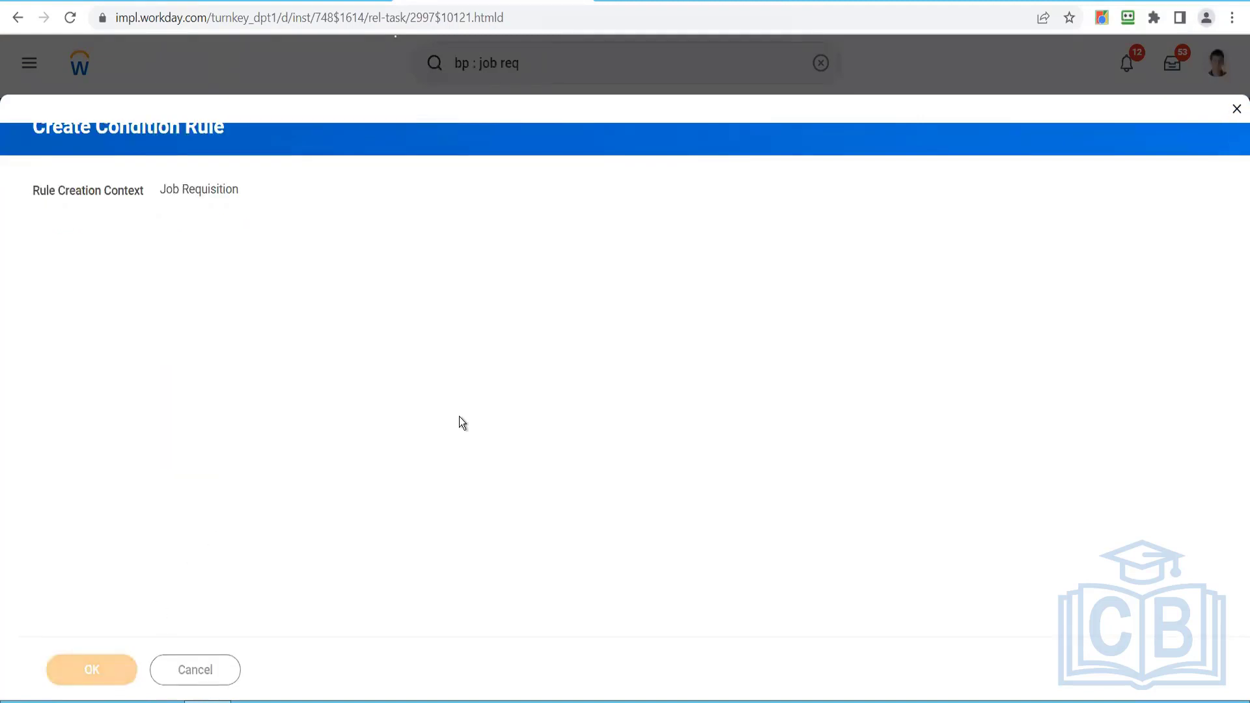
Step: Set the condition's source external field to Job Requisition is Confidential
click(538, 502)
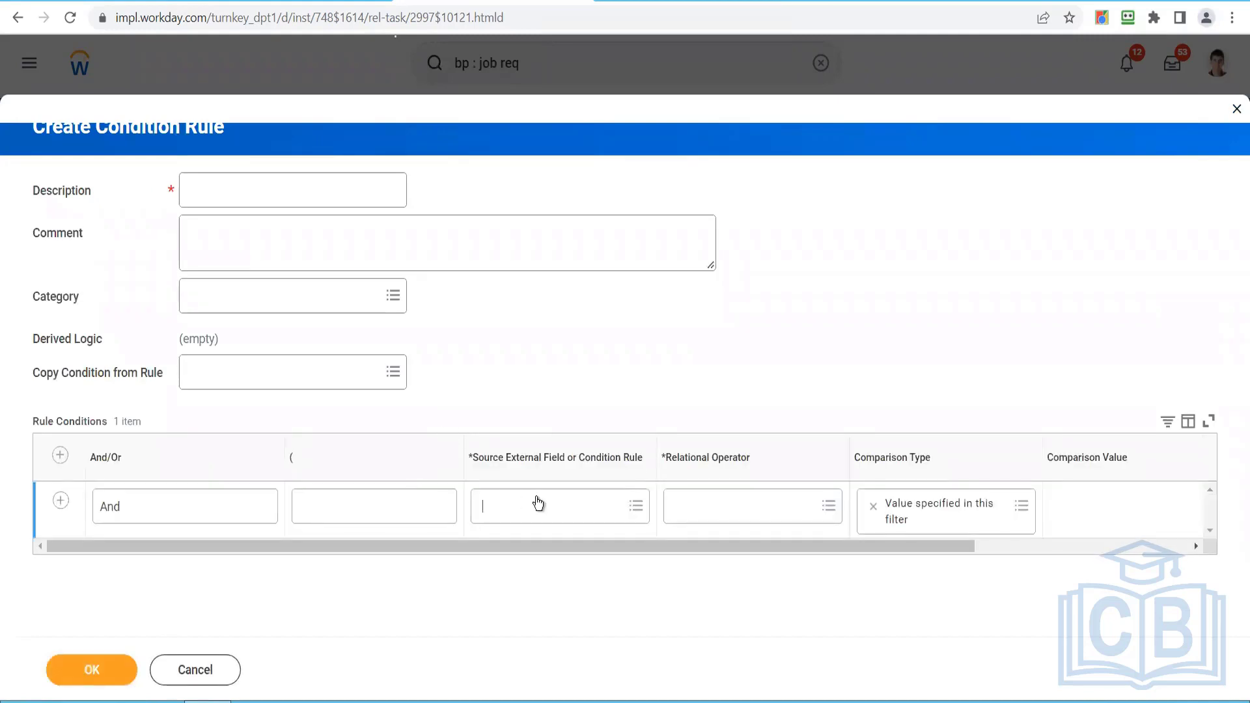
text(job)
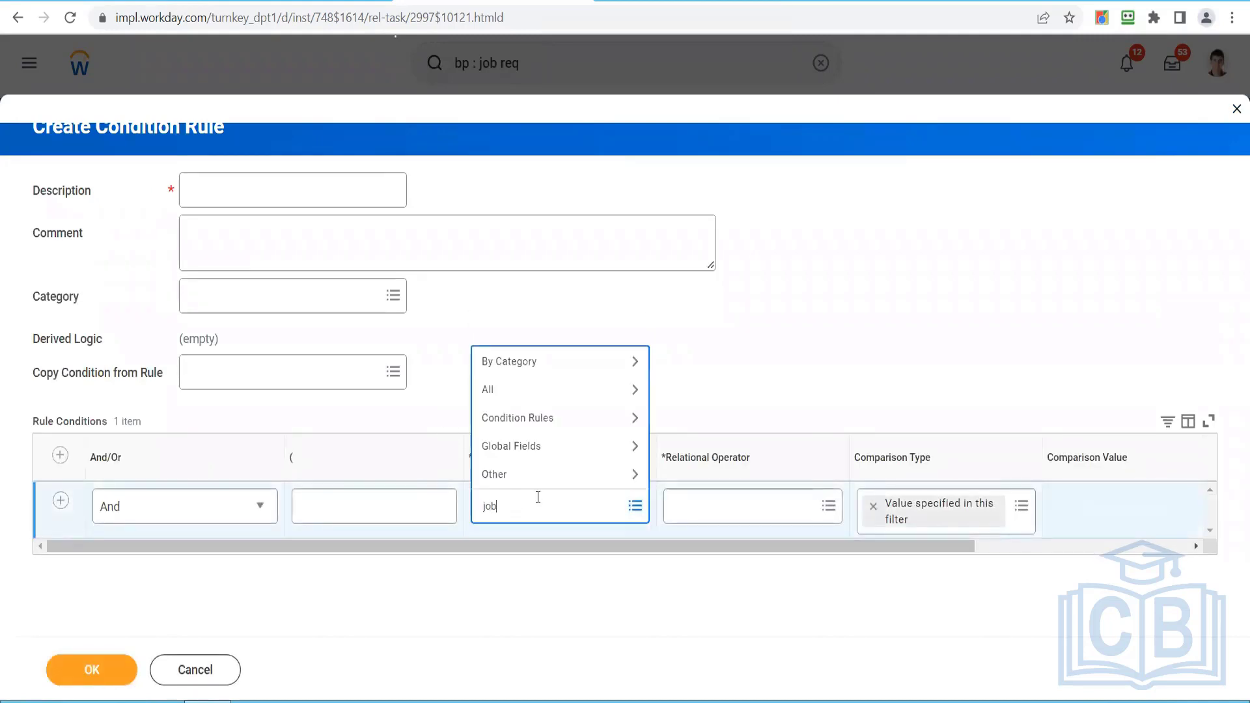
key(BackSpace)
text(confidential)
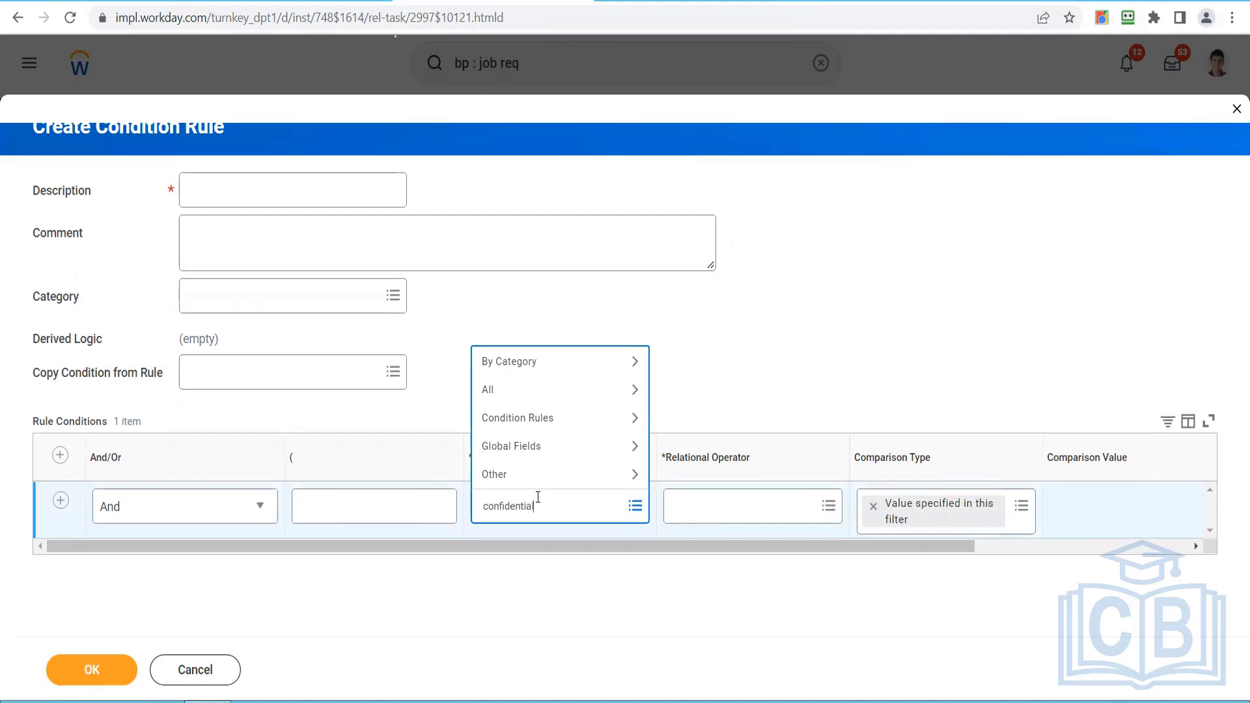
text( job req)
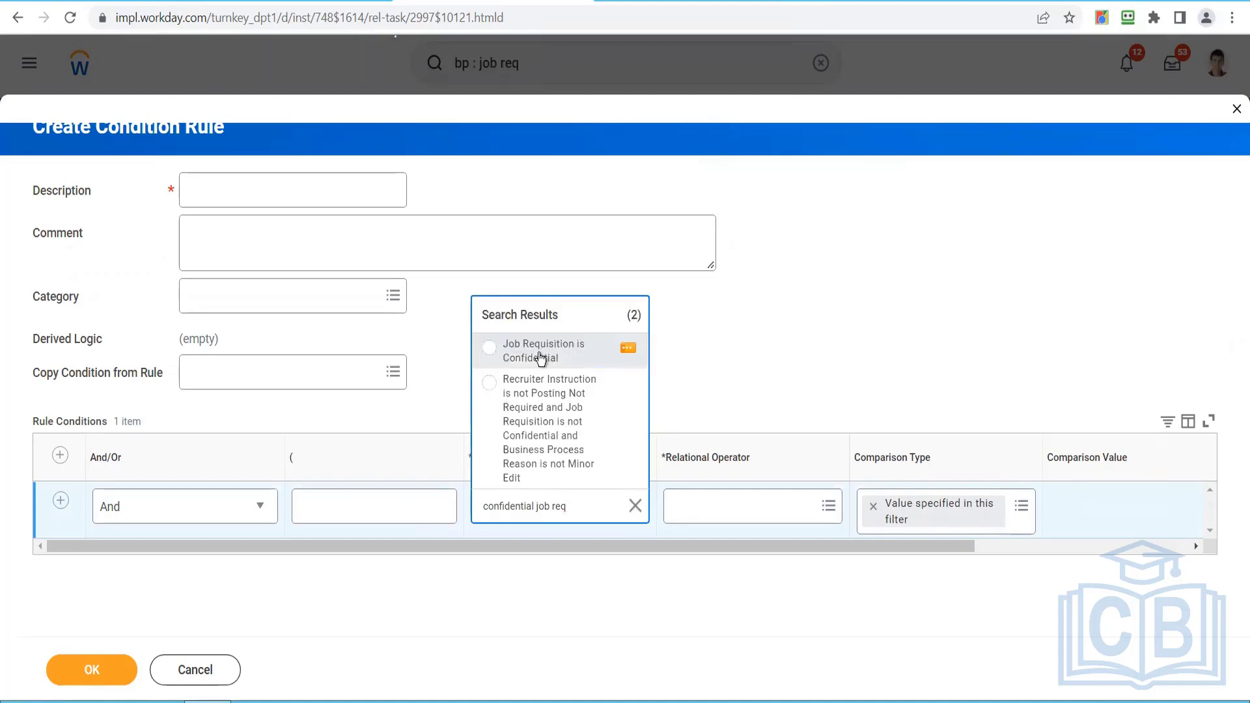
click(541, 352)
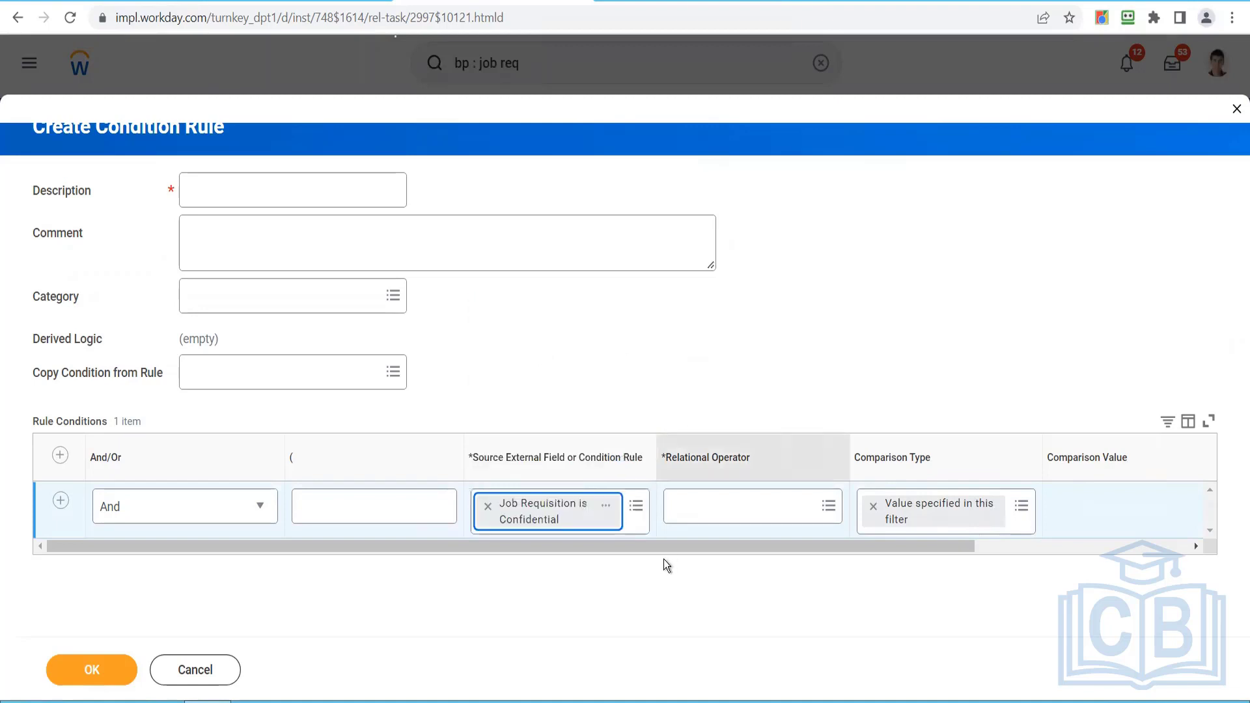
Step: Complete the condition with the relational operator equal to and a checked comparison value, and submit the rule
drag(661, 541, 813, 542)
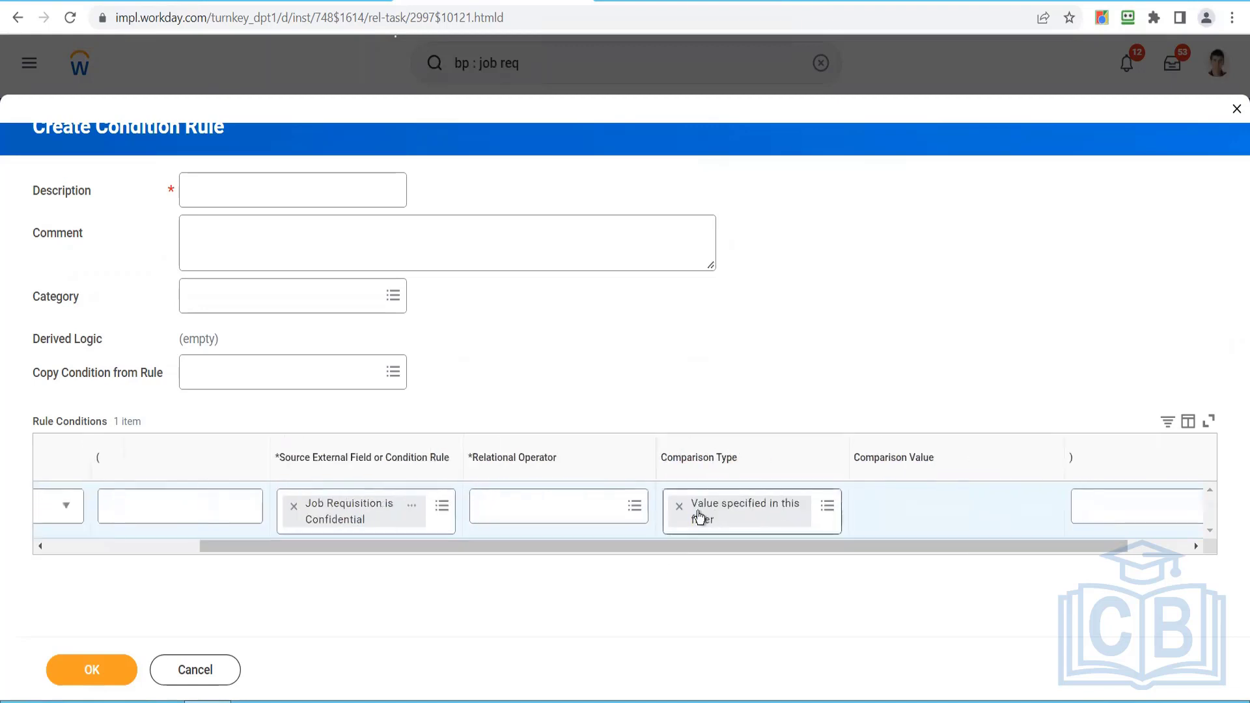
click(634, 510)
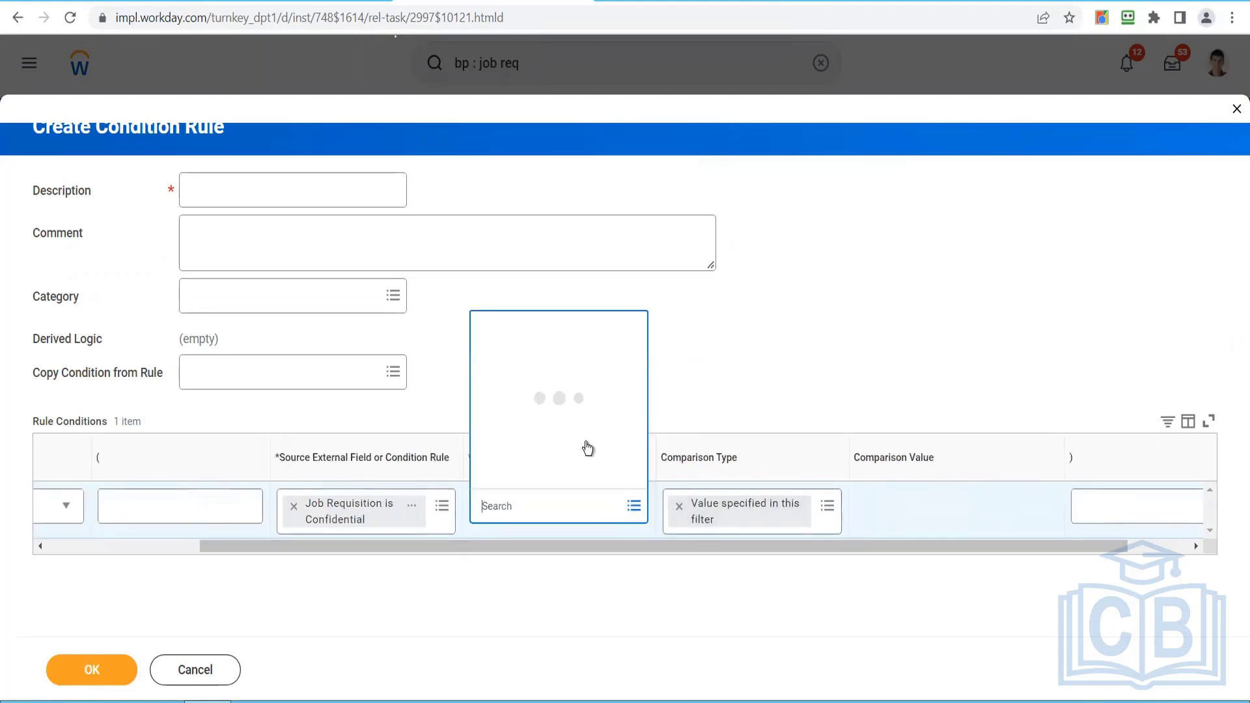
click(561, 448)
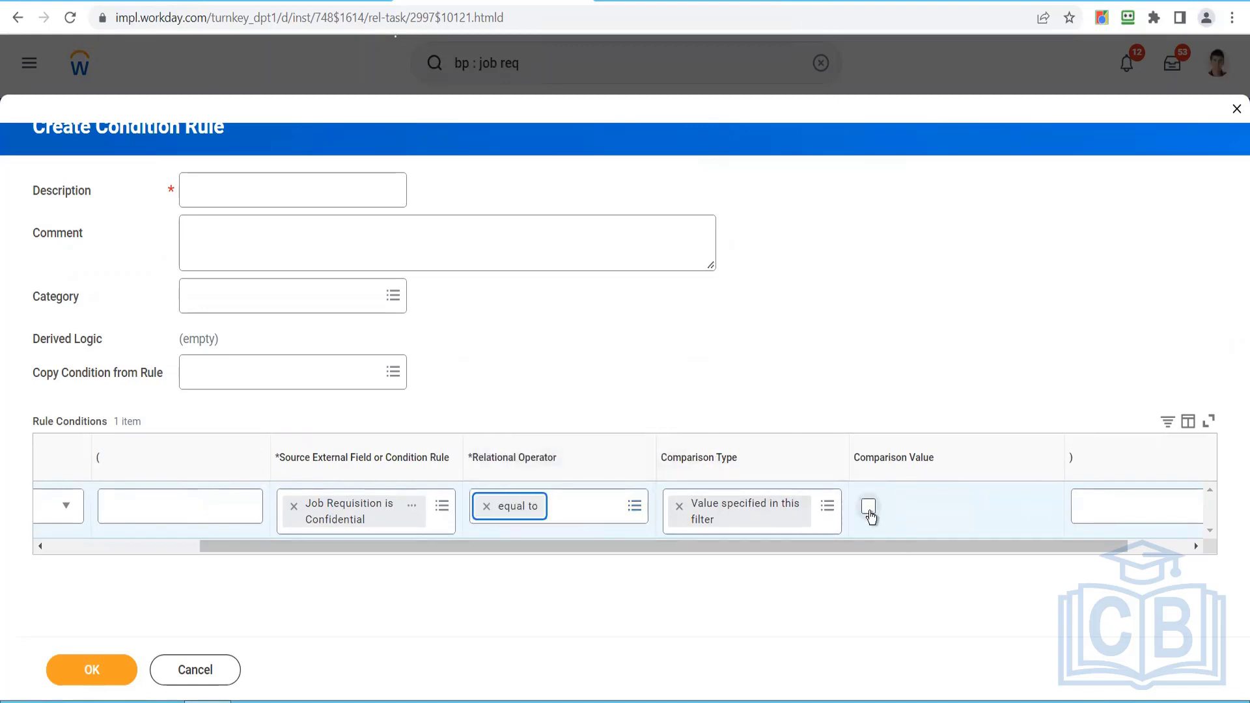
click(868, 507)
click(119, 674)
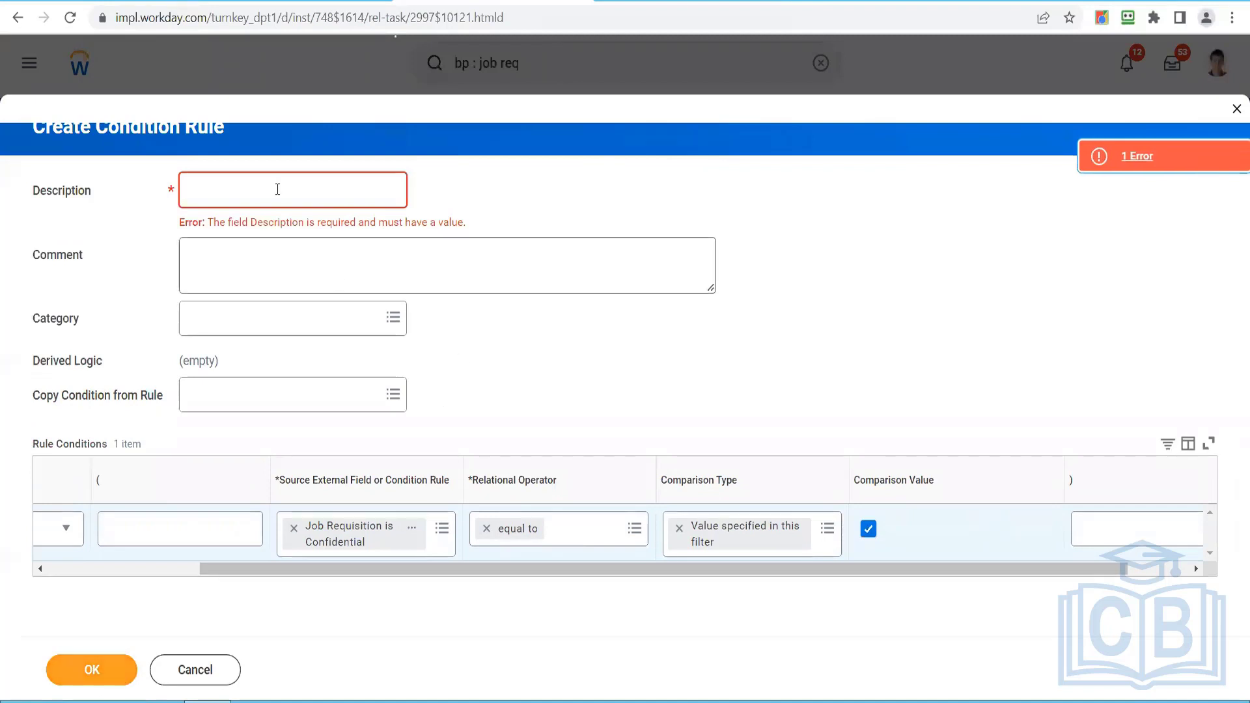
Step: Give the condition rule the description Job Requisition is Confidential(SH) and save it
click(276, 189)
text(Job)
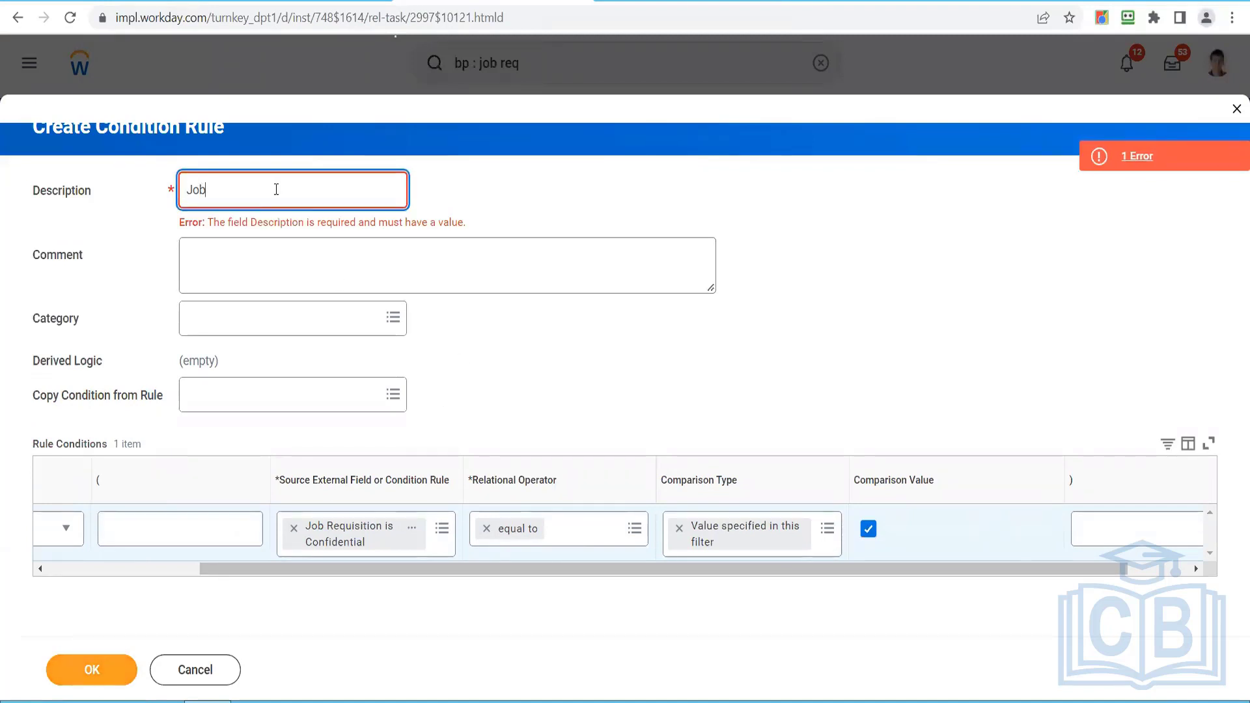
text( Requisition is Confidential)
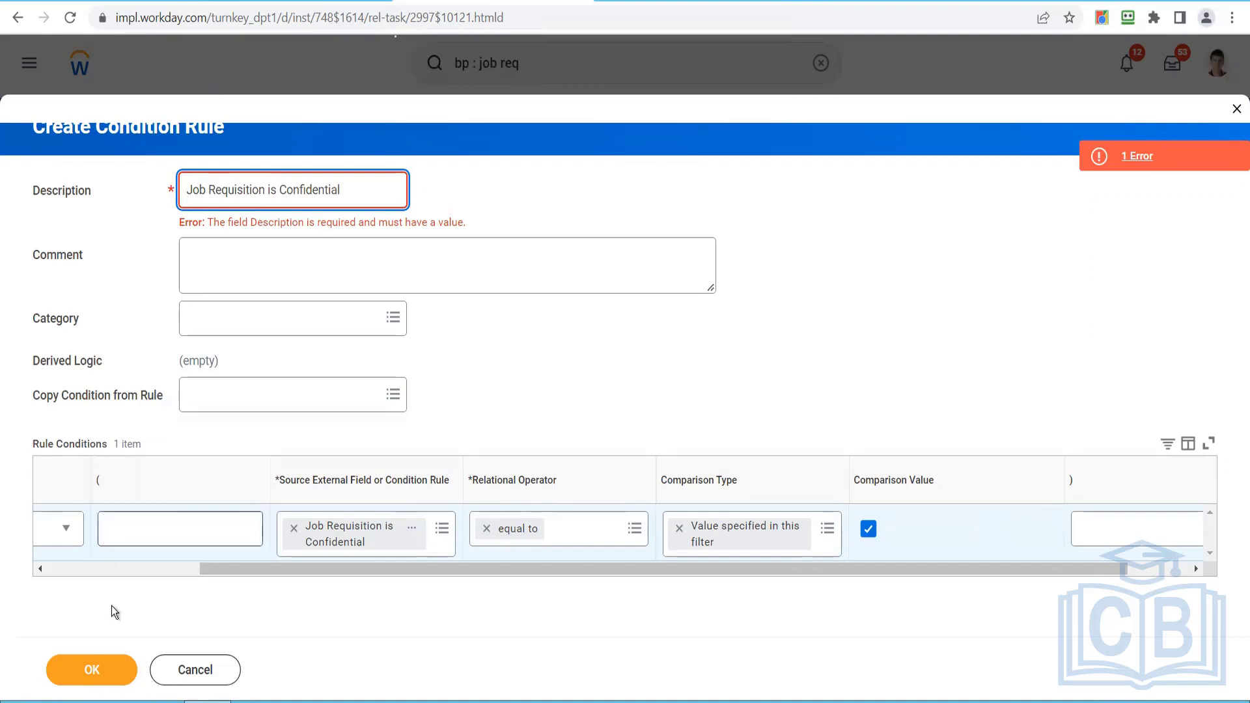
click(98, 673)
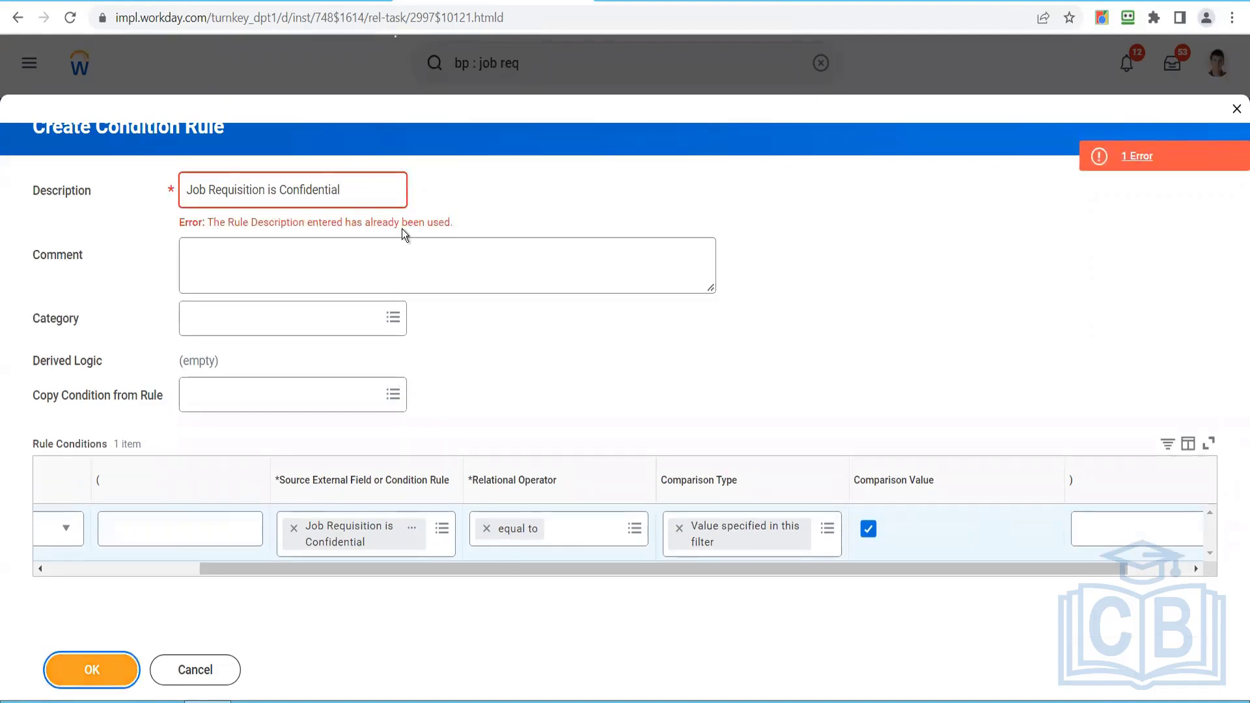
click(353, 191)
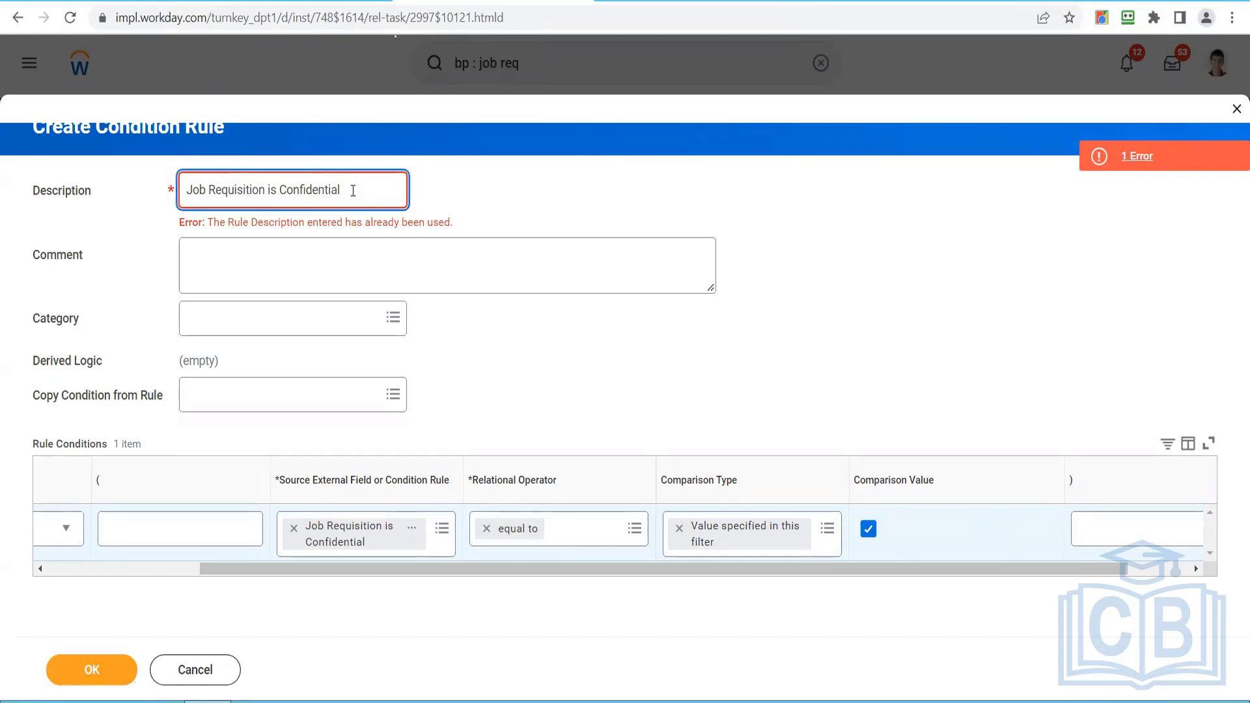
text((SH))
click(108, 673)
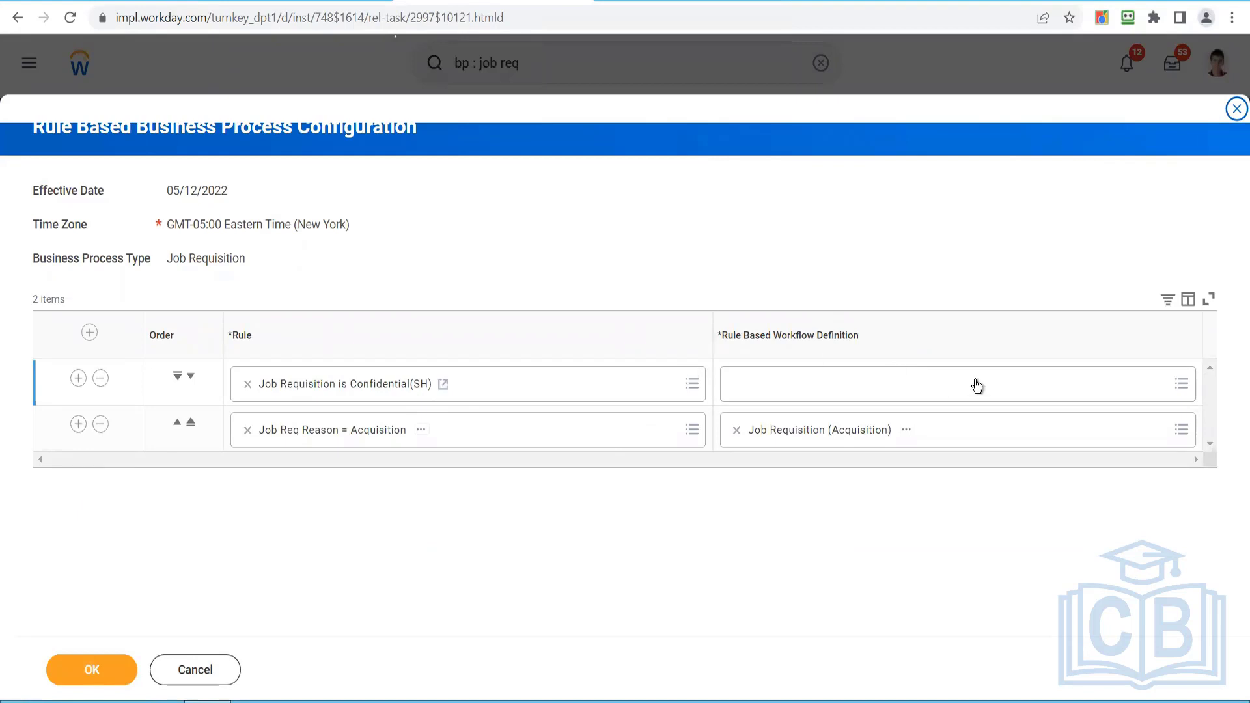
Step: Search for a confidential workflow definition for the new rule's row and close the configuration without saving
click(1181, 386)
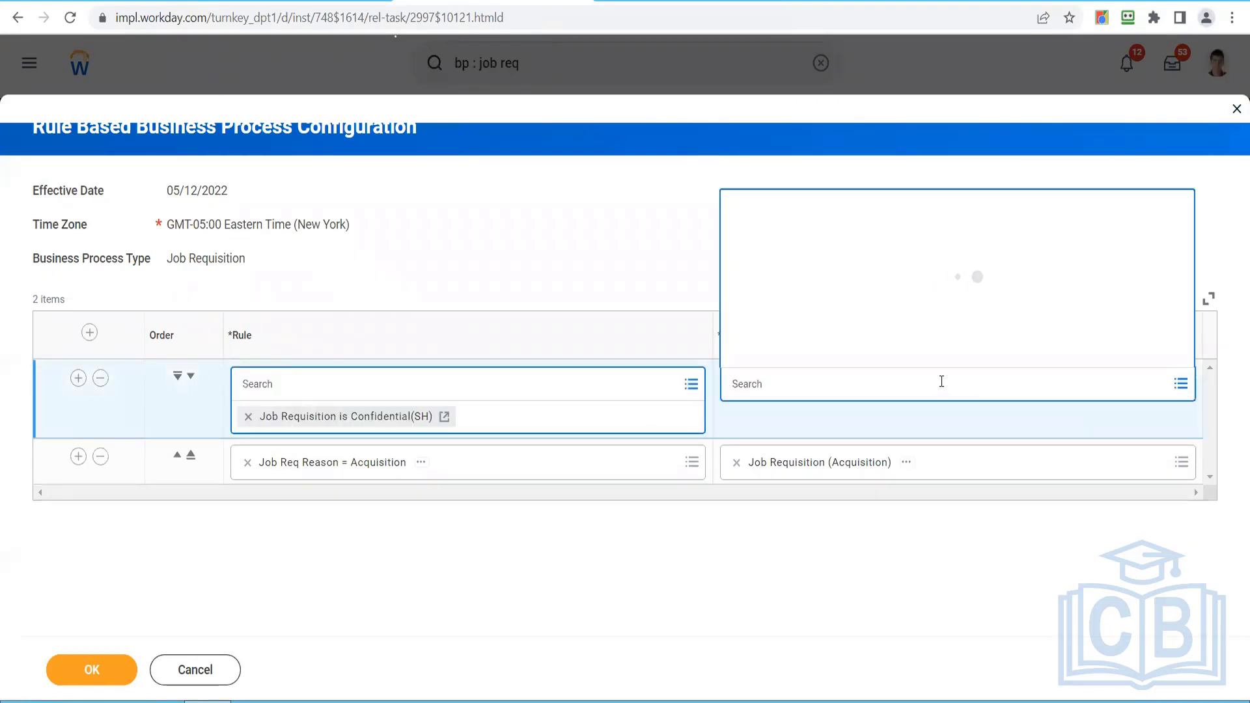
text(c)
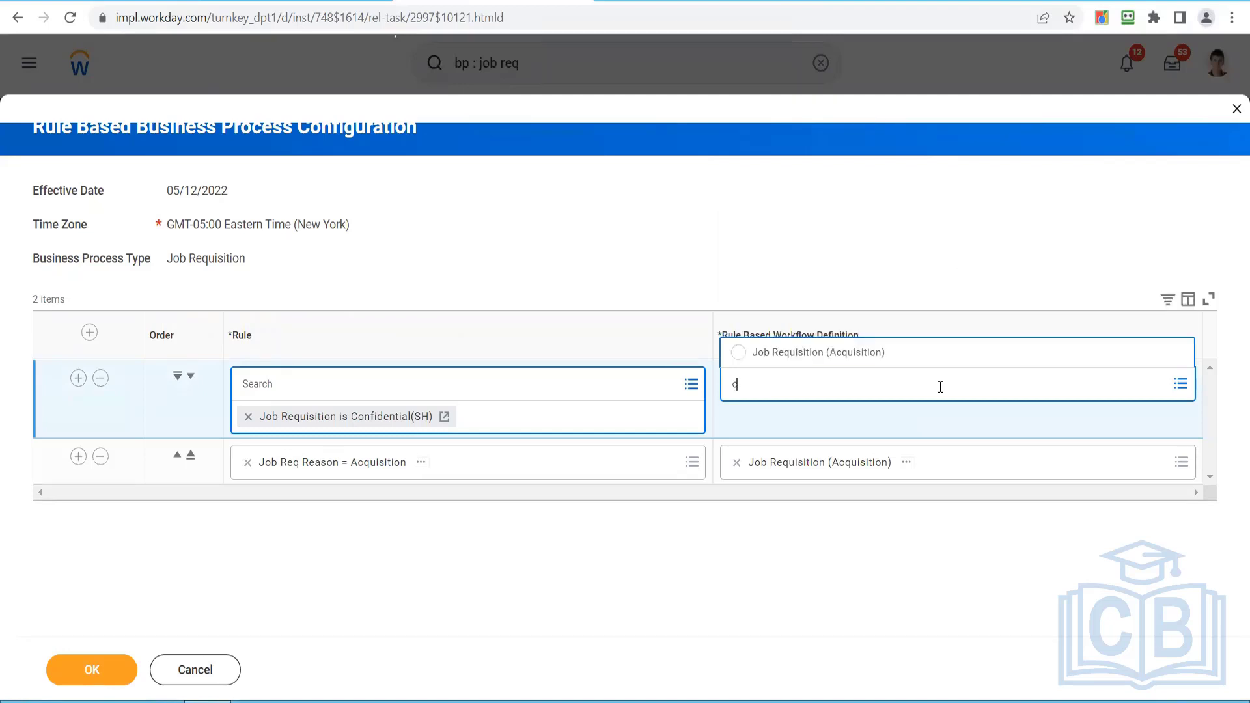
text(onfidential)
key(Return)
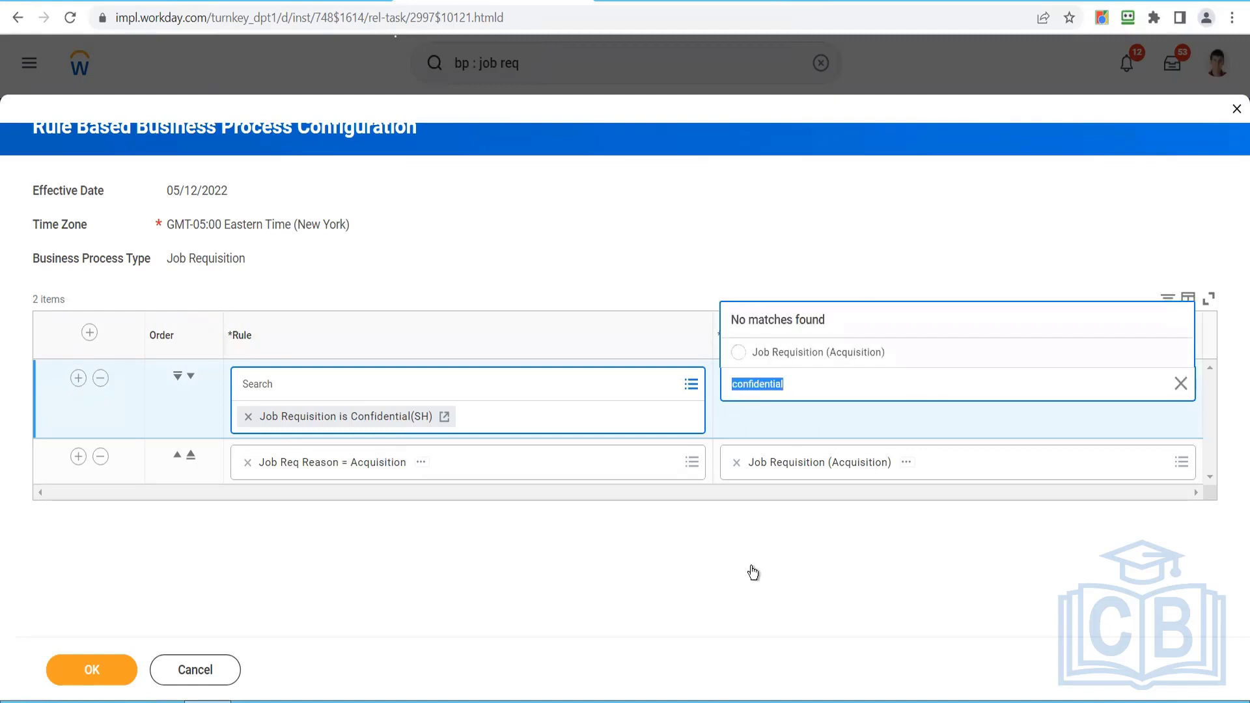
click(838, 572)
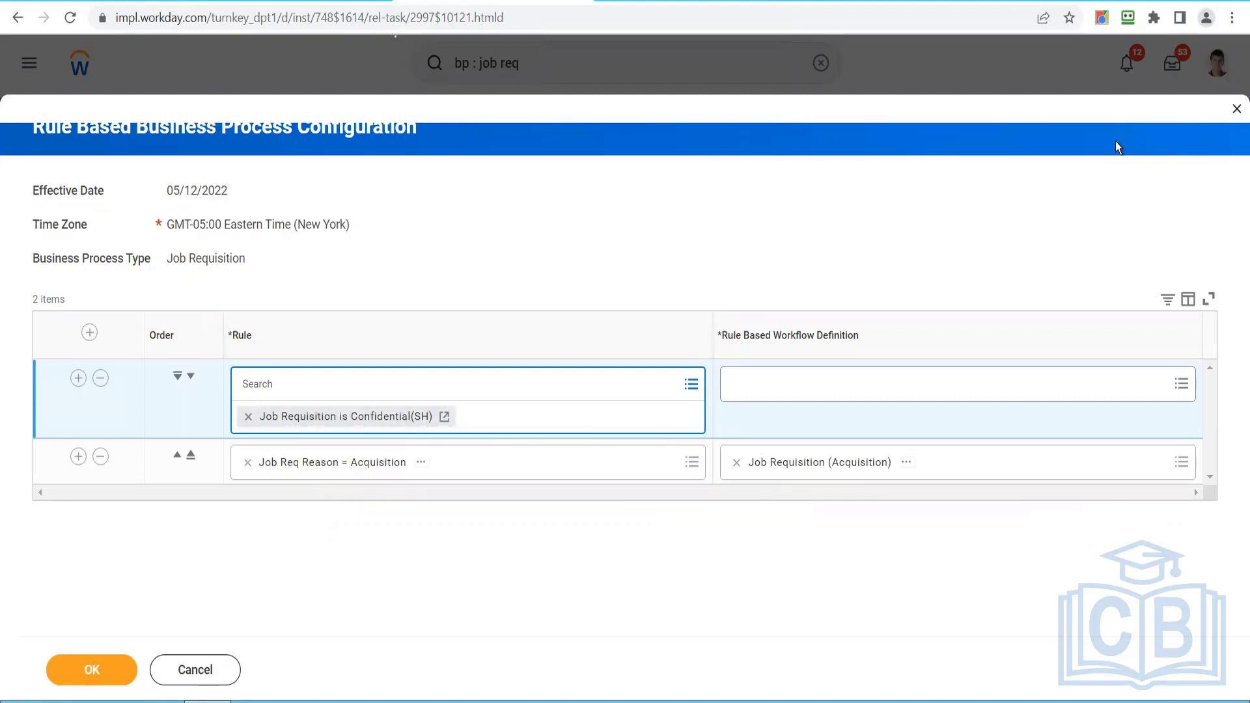
click(1233, 111)
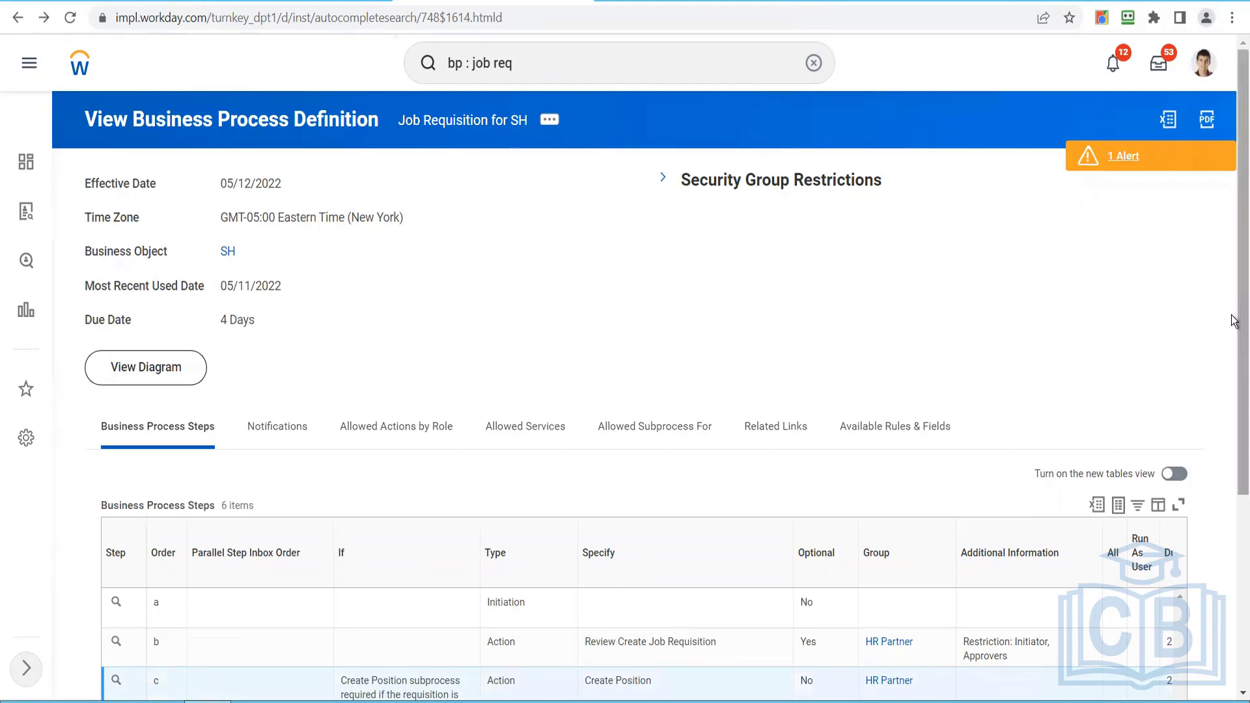
Step: Reopen the Rule Based Business Process Configuration of Job Requisition for SH with the effective date 05/12/2022
mouse_move(1233, 320)
mouse_down()
mouse_move(1233, 343)
mouse_move(1235, 324)
mouse_up()
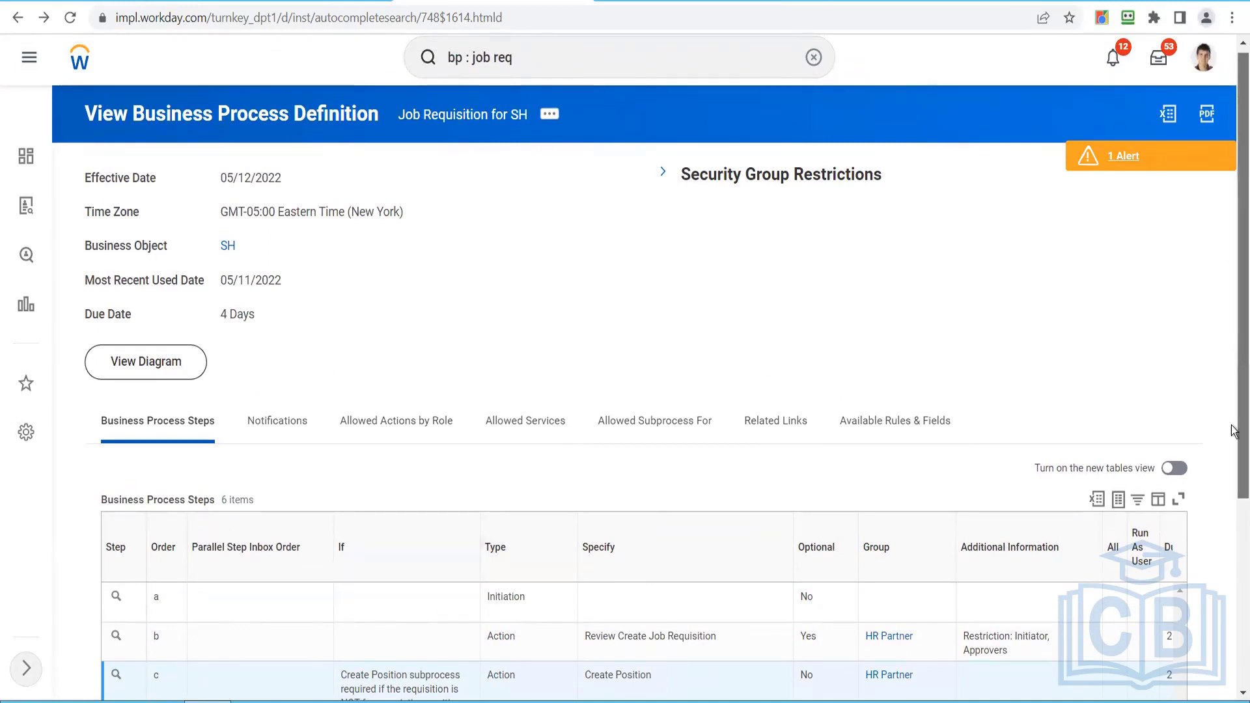
drag(1231, 425, 1229, 232)
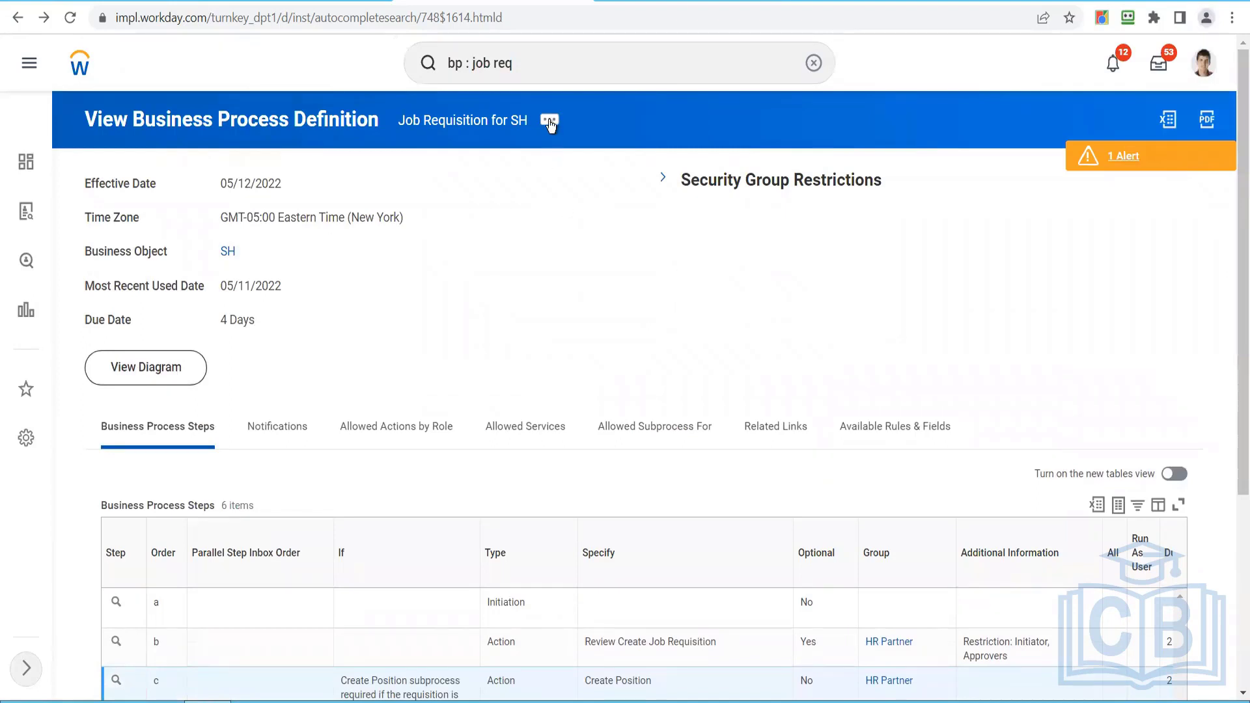
click(550, 123)
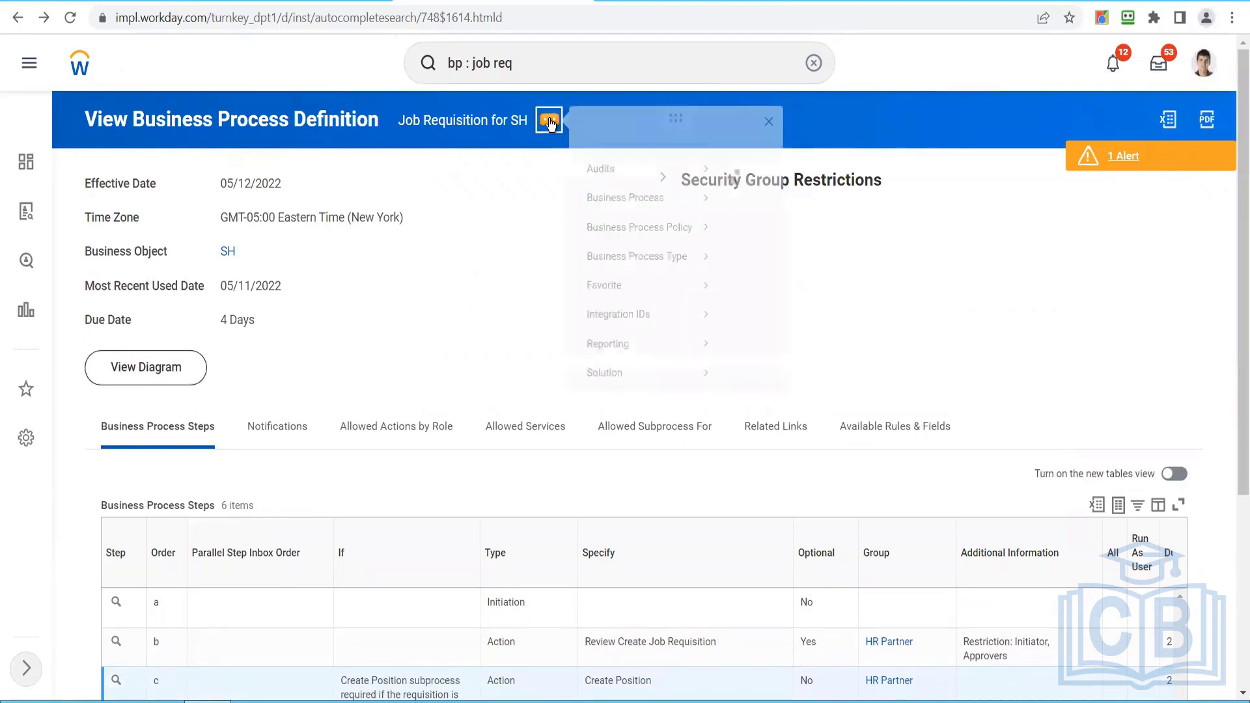
mouse_move(673, 222)
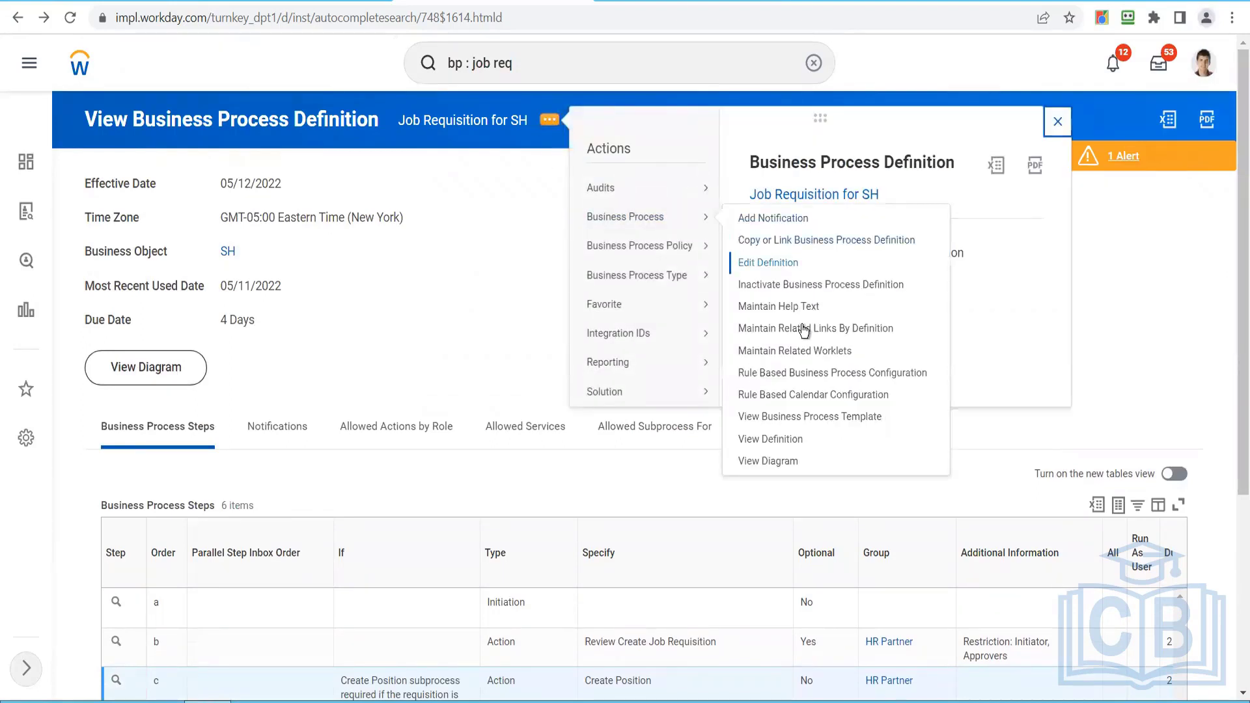
click(807, 374)
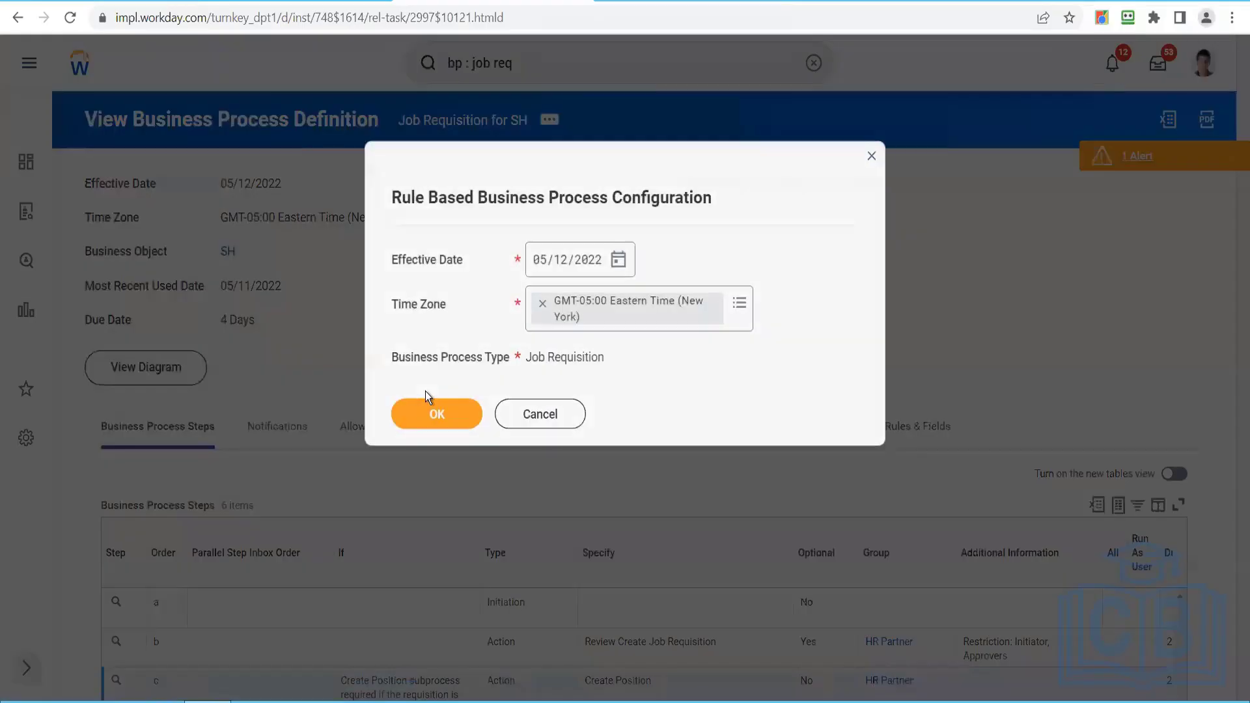
click(447, 413)
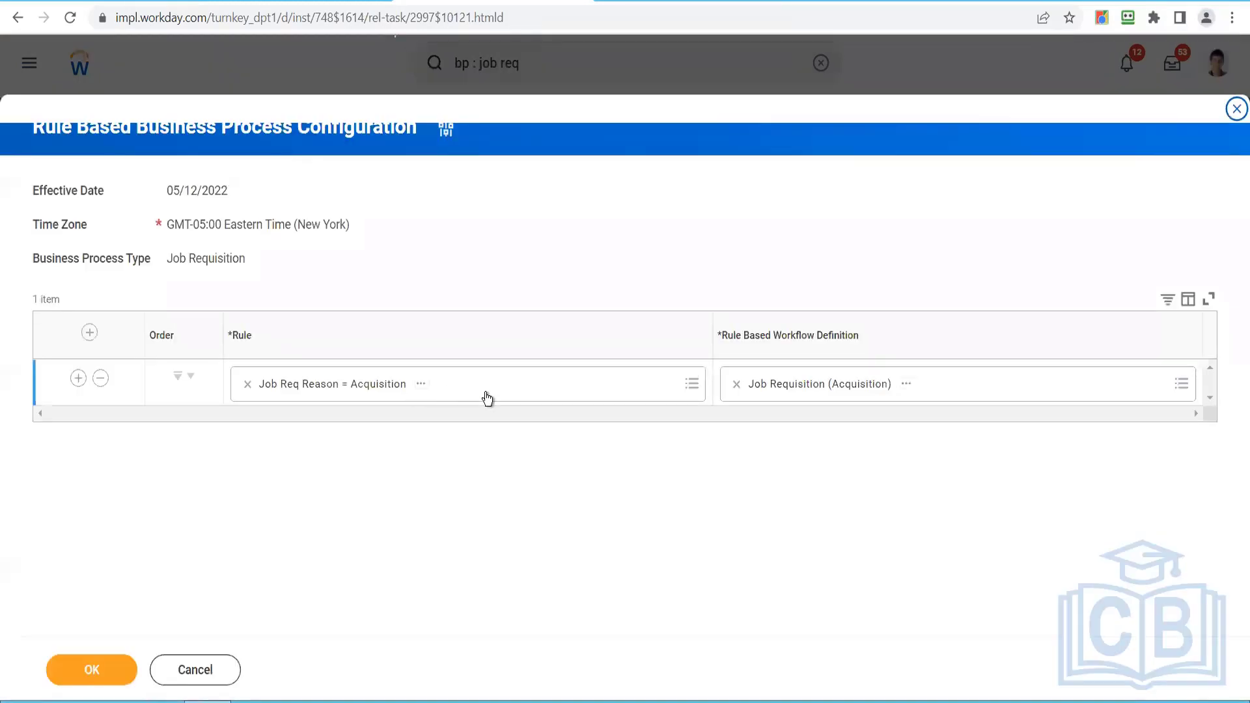
Step: Check which workflow definitions can be chosen for the Job Req Reason = Acquisition rule and close the configuration without saving
click(1181, 389)
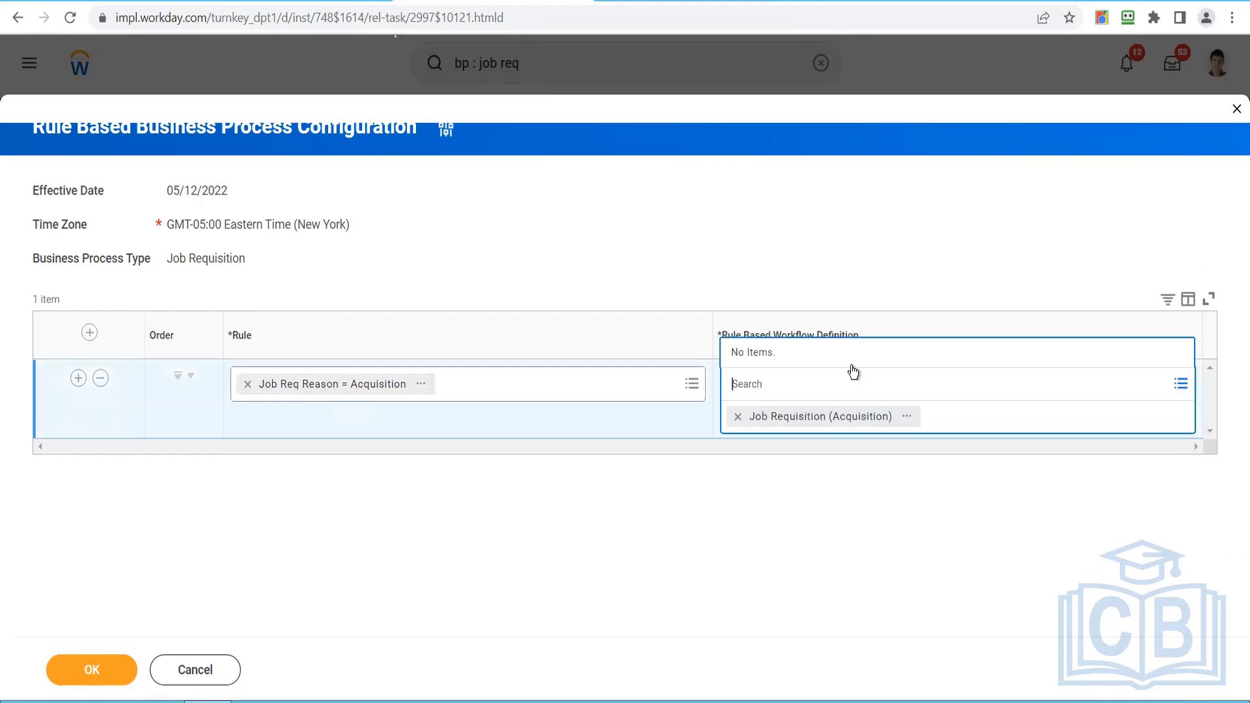
click(853, 564)
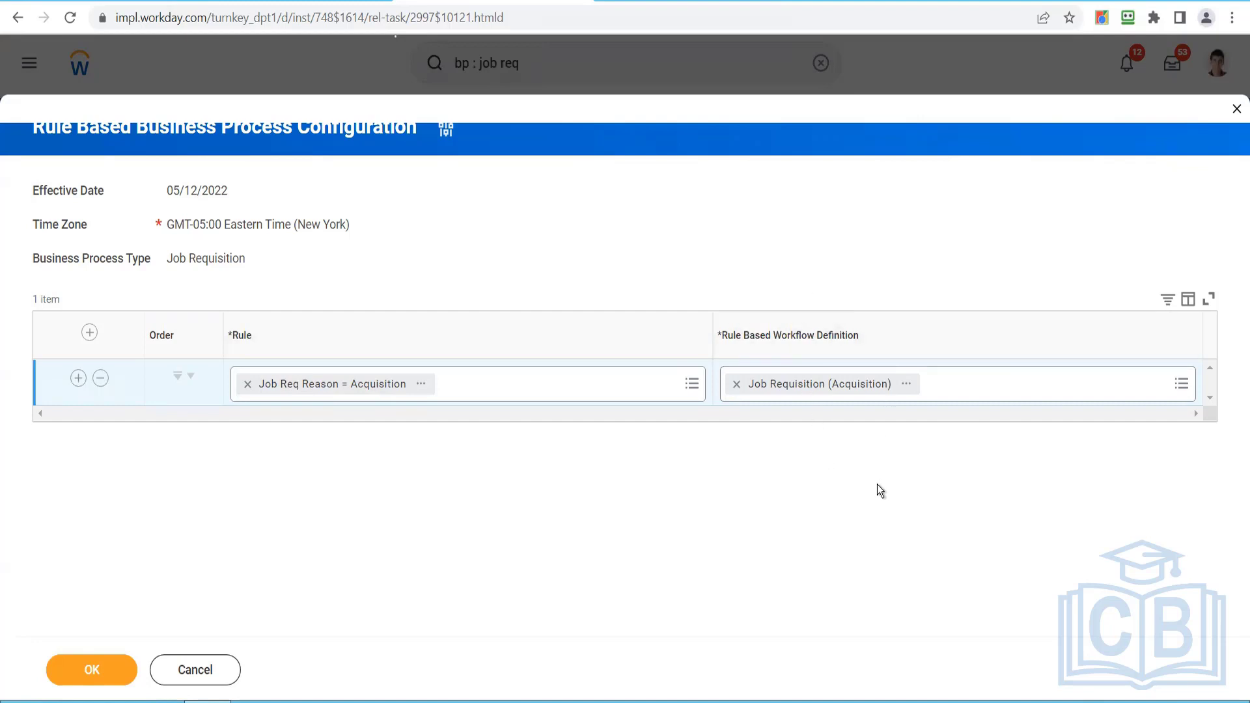
click(1234, 111)
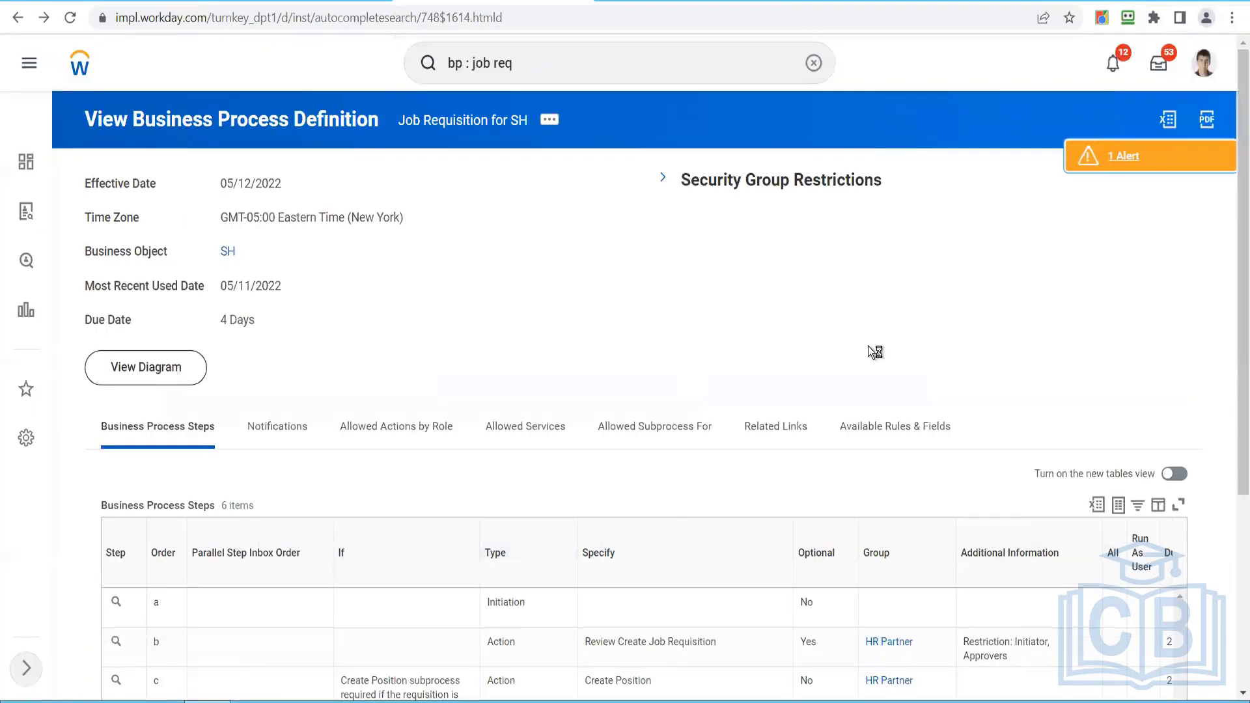
drag(1231, 272, 1231, 200)
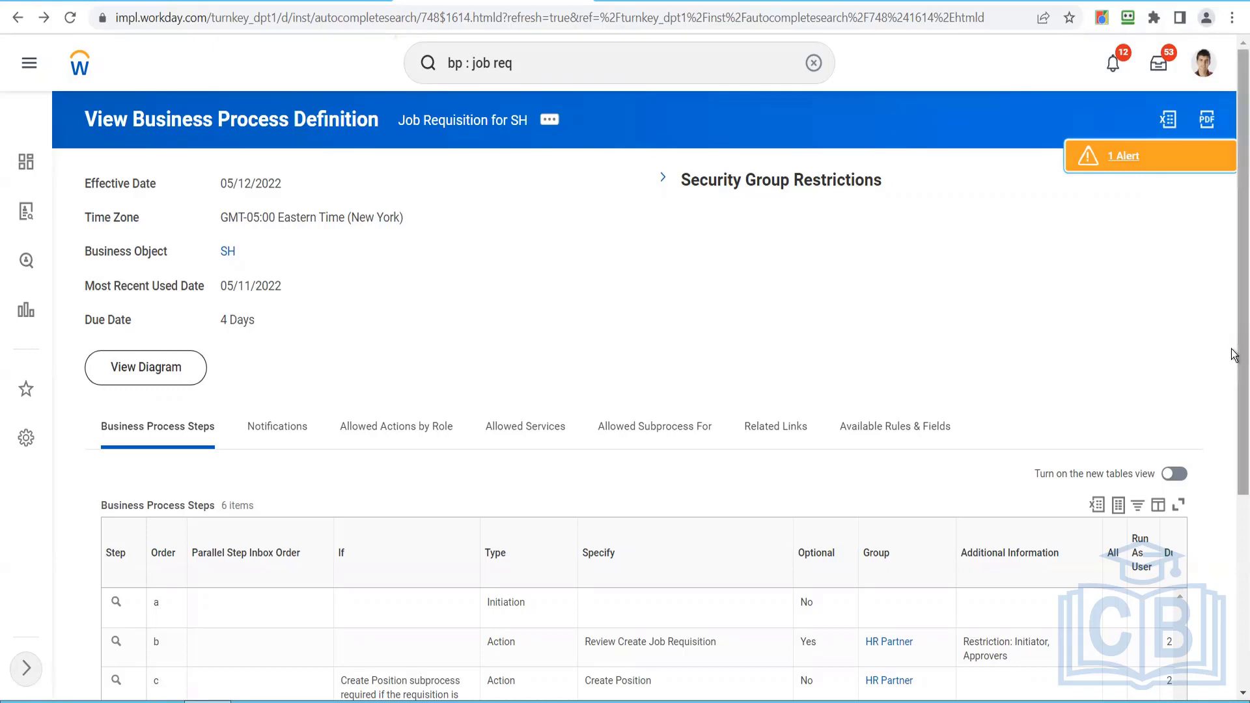
drag(1233, 351, 1132, 239)
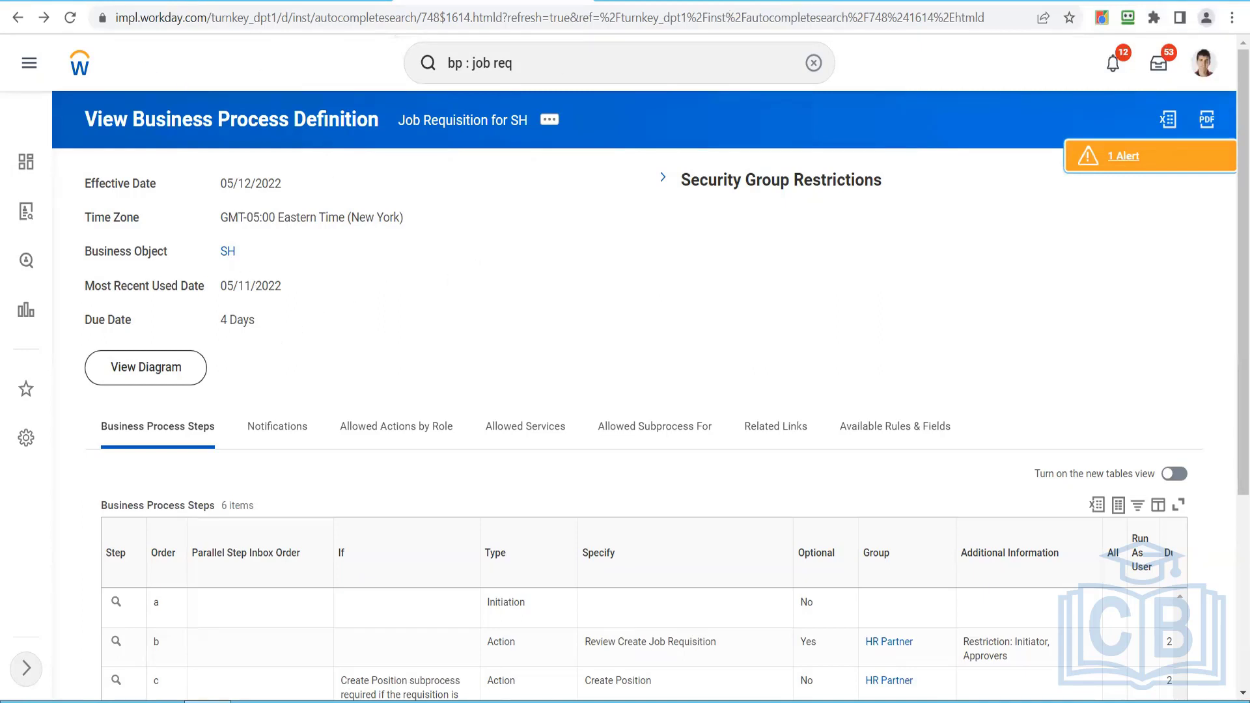
Step: Switch to the Job requisition presentation in PowerPoint and look through its slide list around the confidential requisition setup slide
key(alt+Tab)
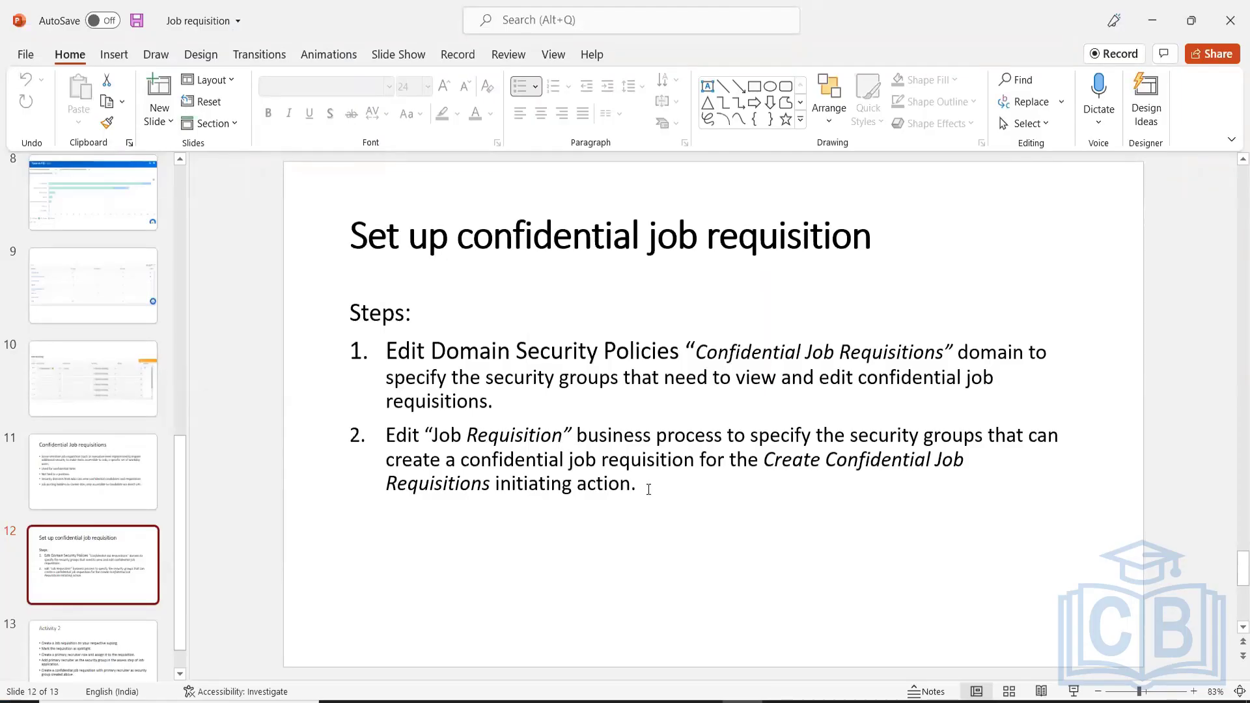
click(183, 671)
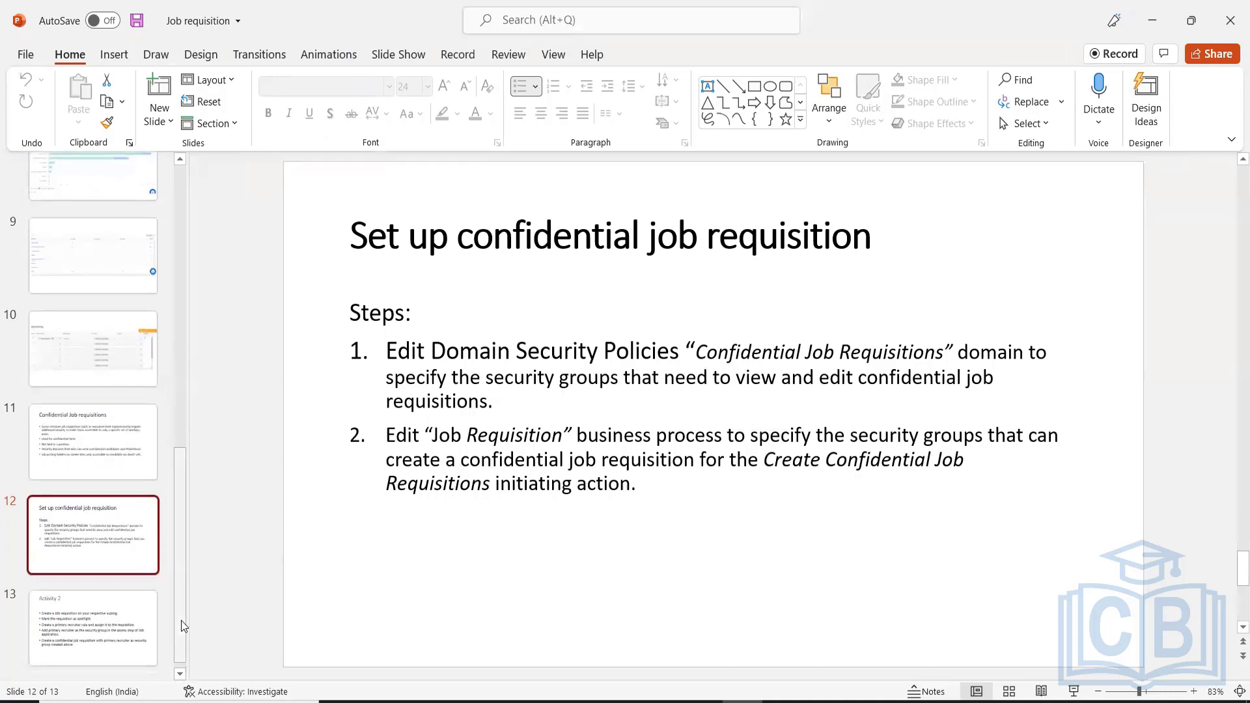
drag(180, 622, 176, 532)
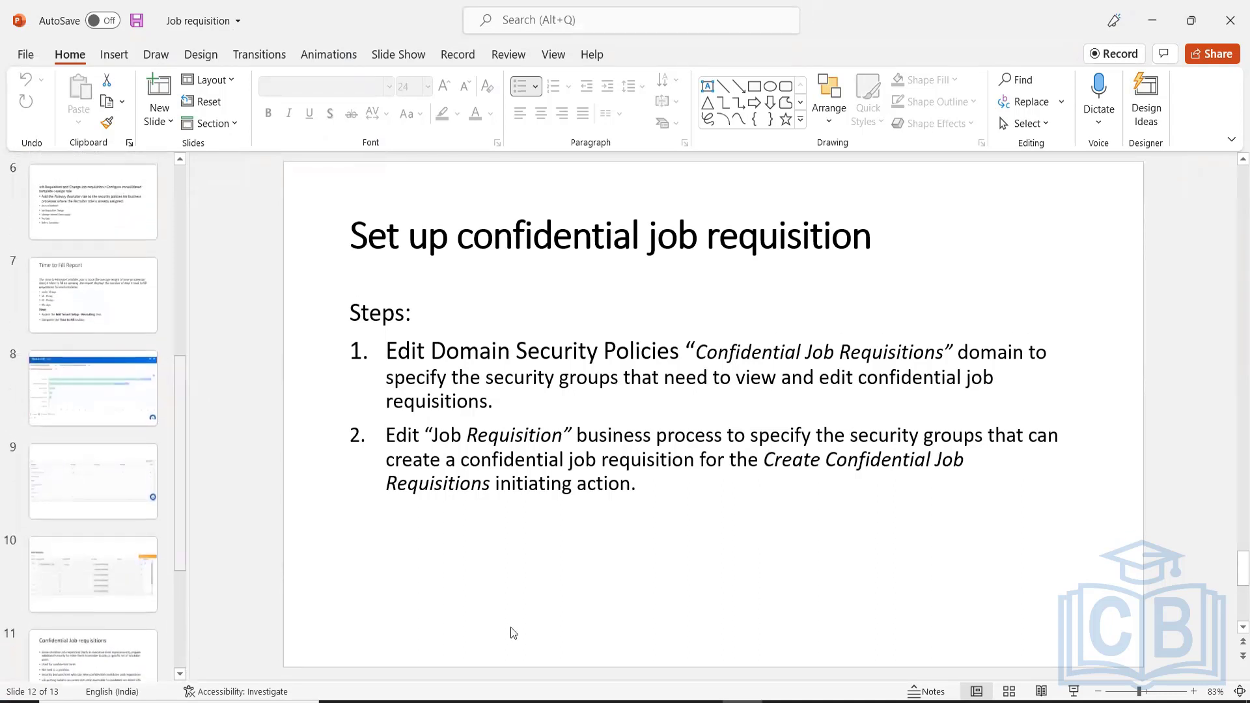
Step: Switch to Workday, search for "find job" and open the Find Jobs report
click(662, 701)
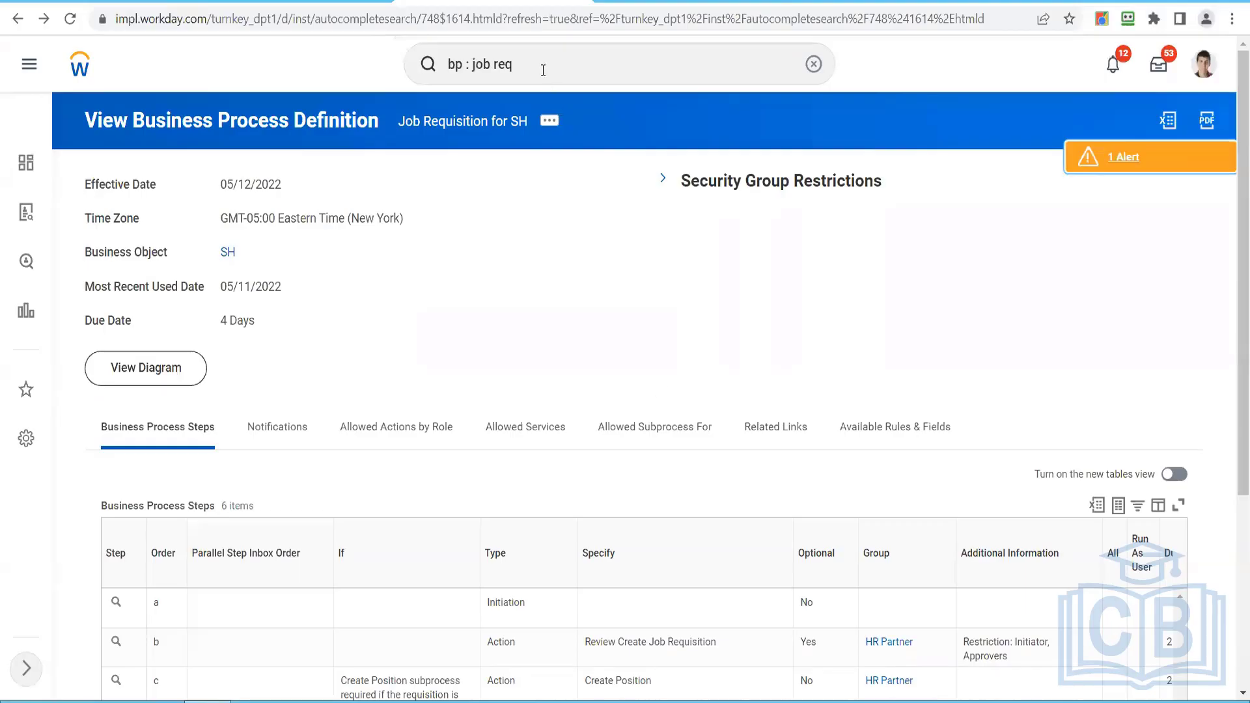
click(543, 70)
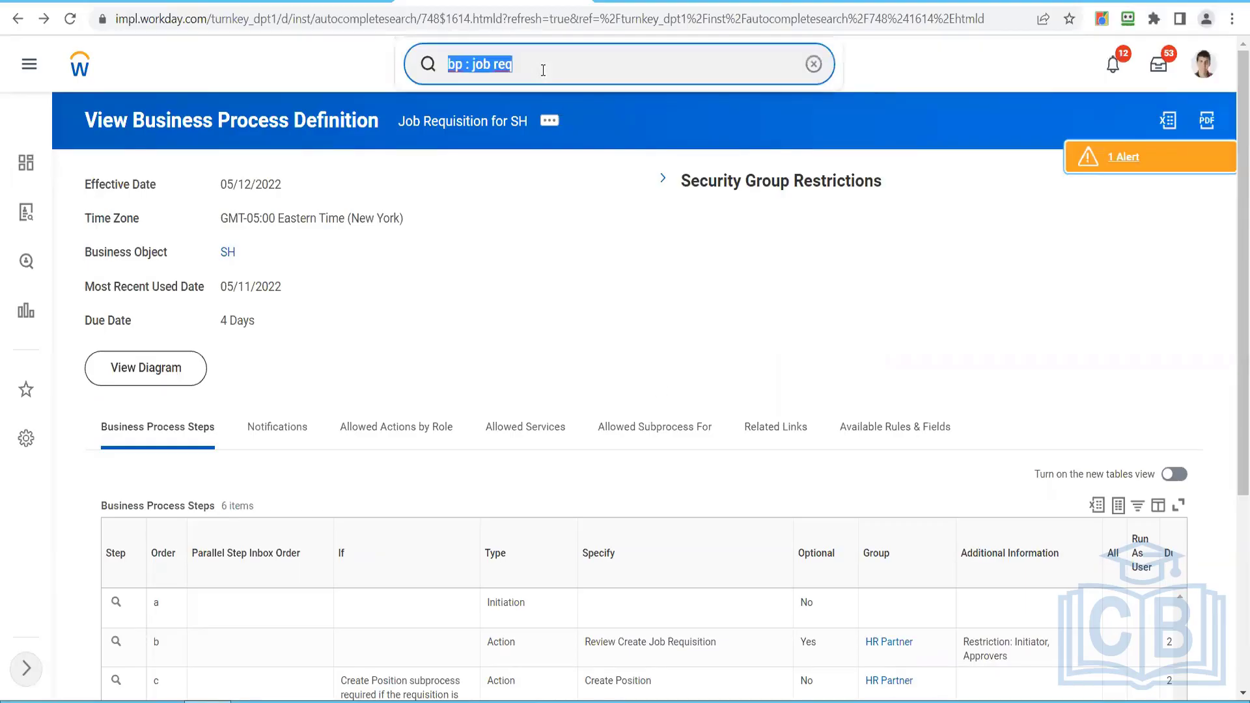
key(BackSpace)
text(find job)
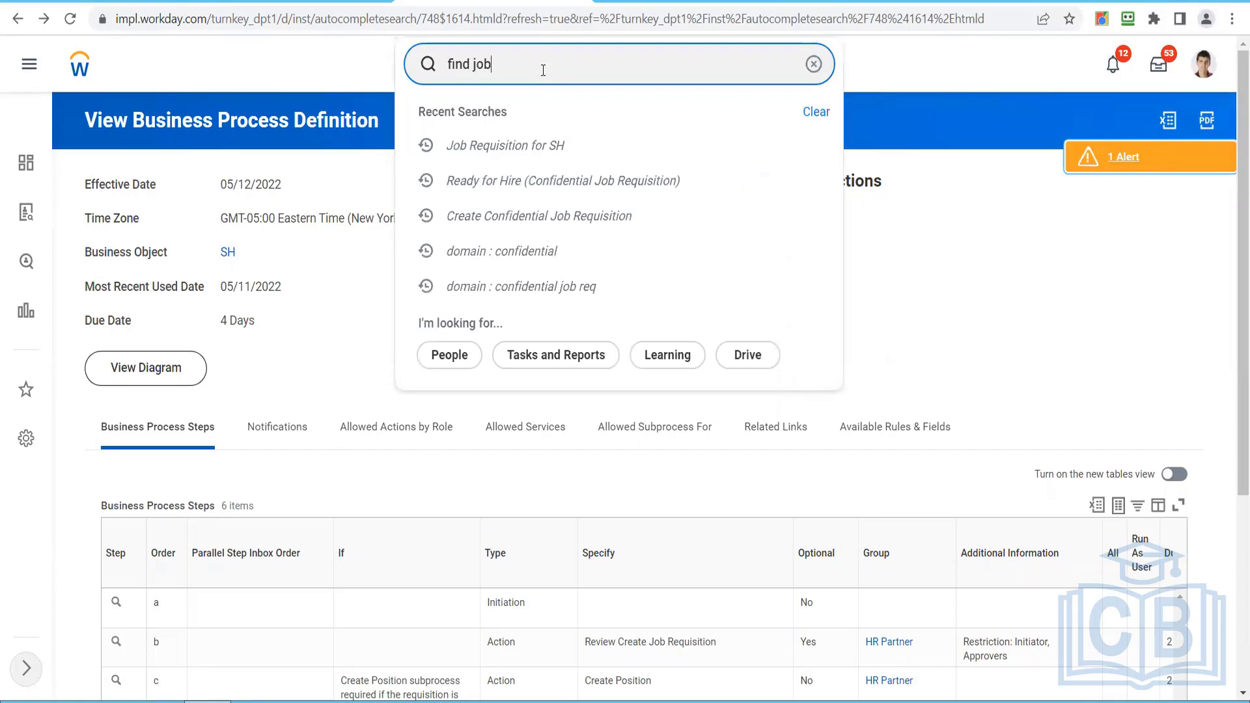
key(Return)
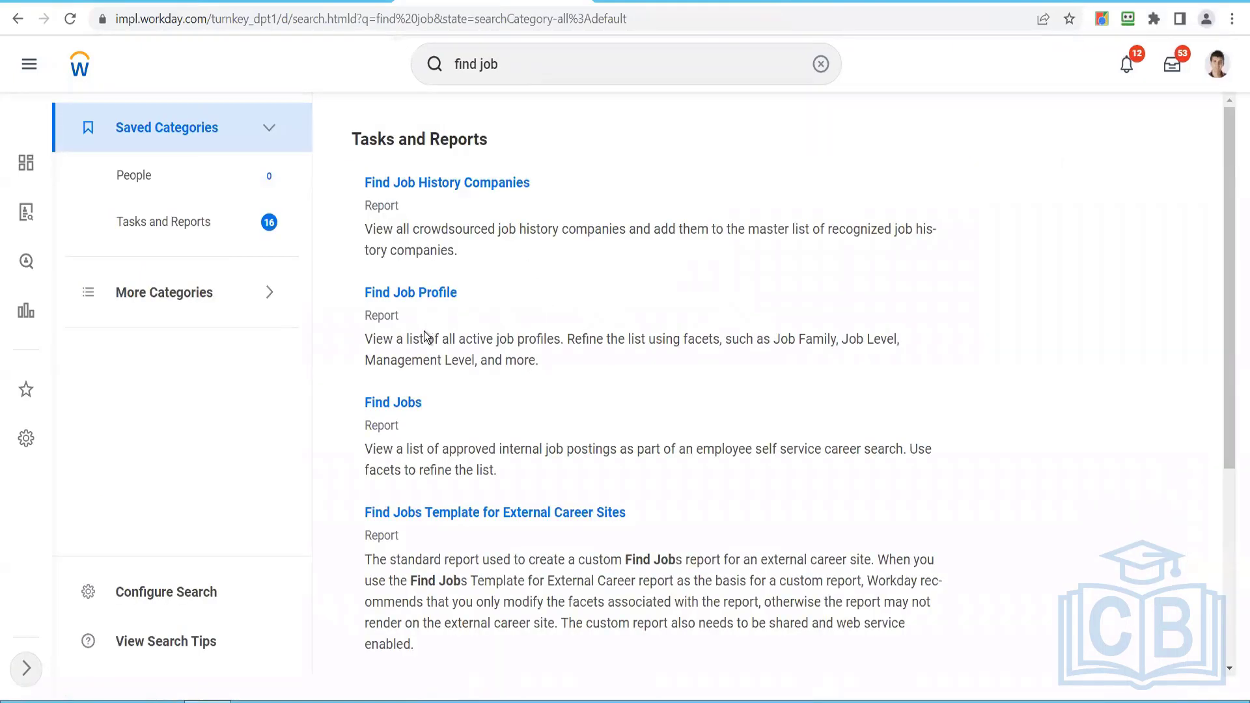
click(403, 409)
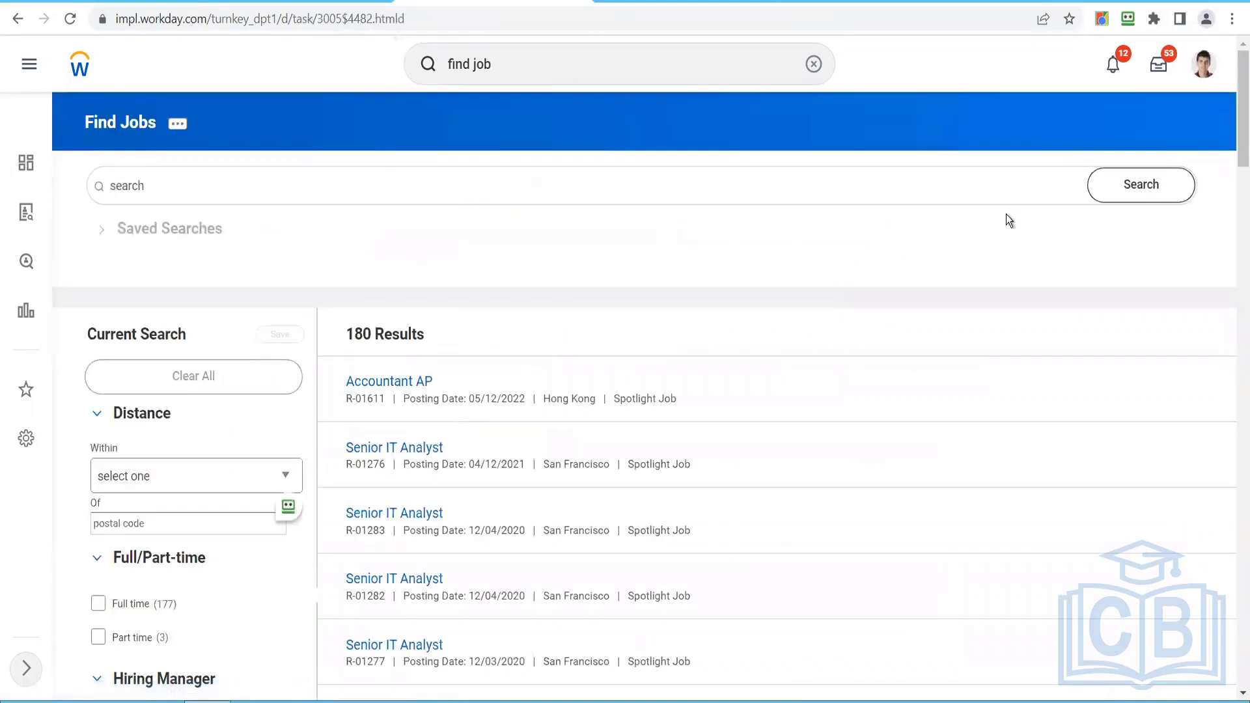
Step: Look through the Find Jobs results and search facets, and expand and collapse the Job Category facet
scroll(1232, 164, down, 1)
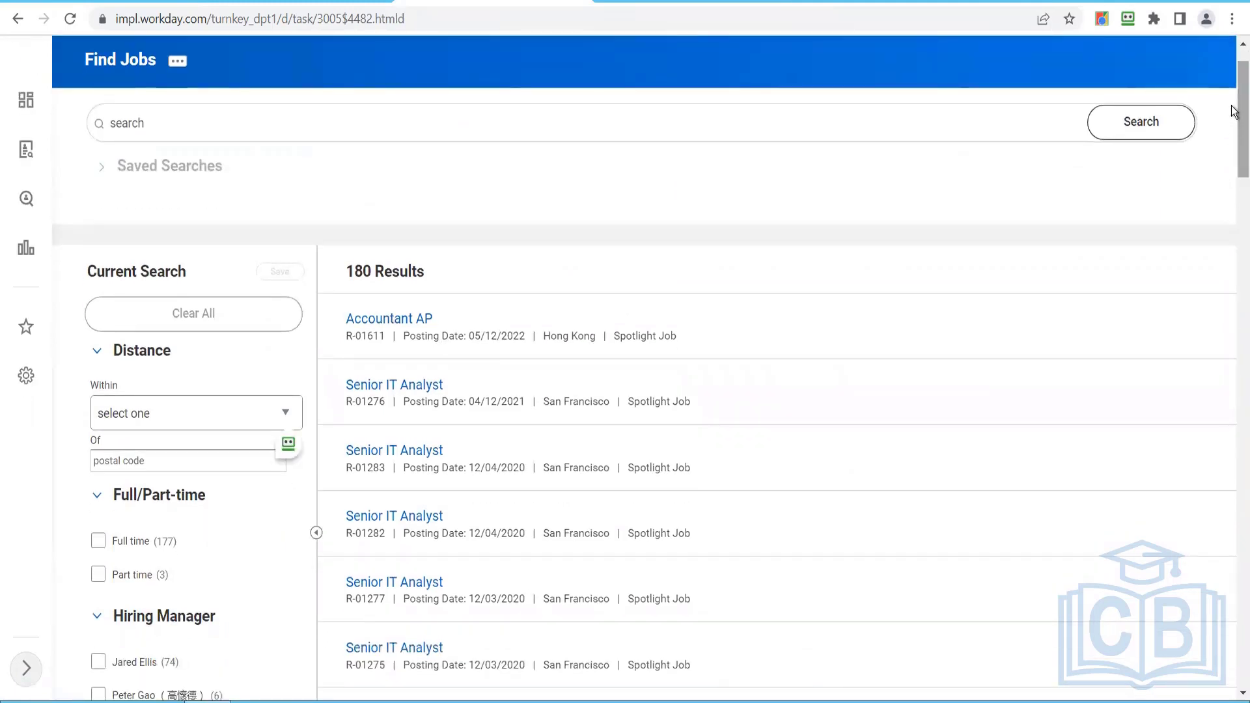
scroll(1232, 110, down, 3)
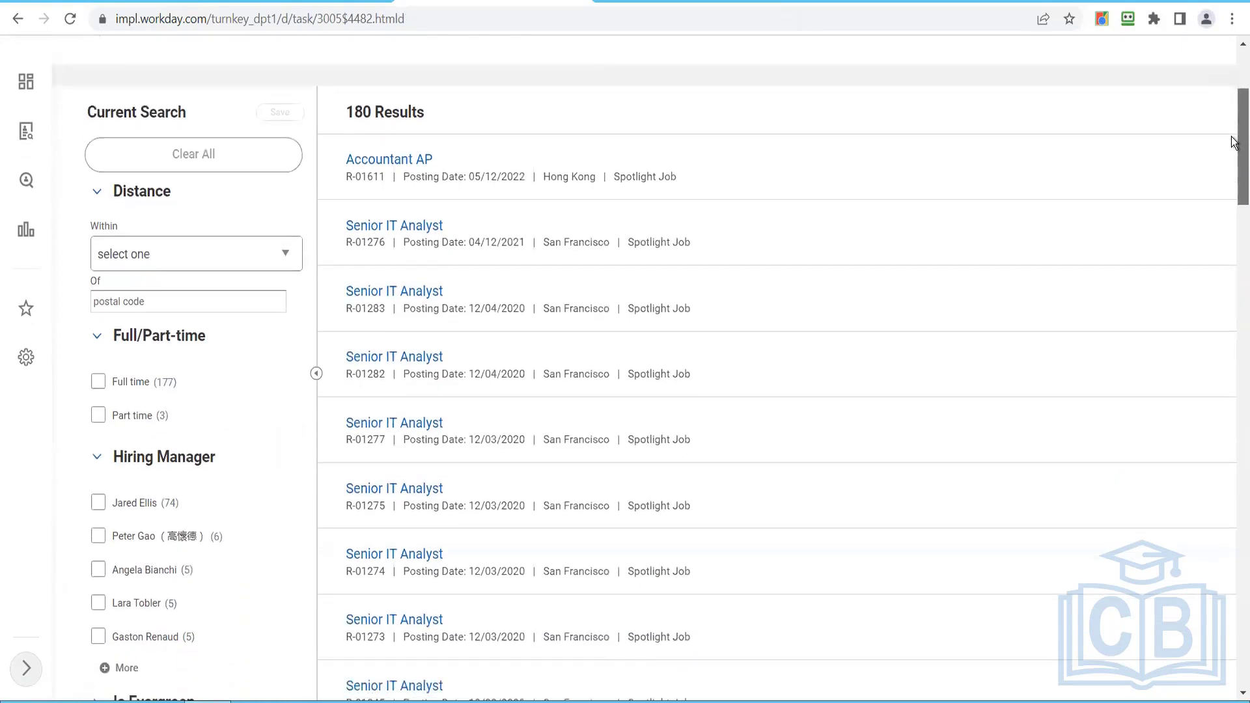
scroll(1232, 146, down, 2)
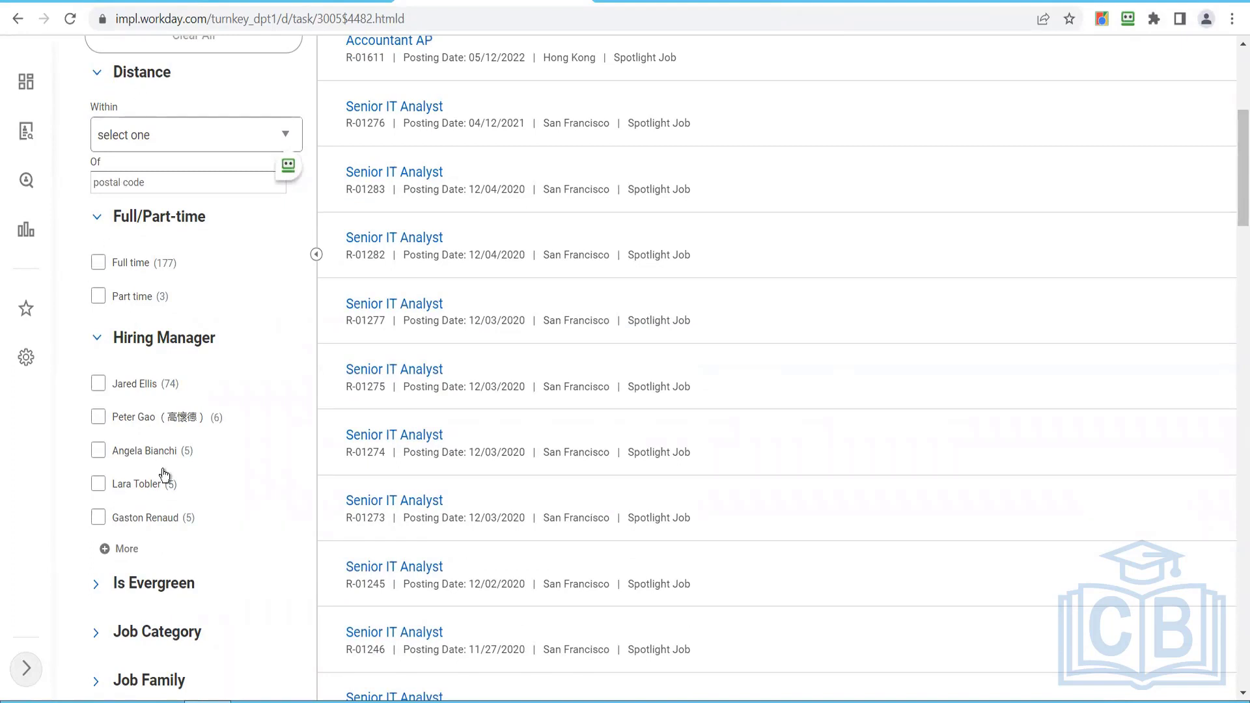
drag(1232, 160, 1232, 218)
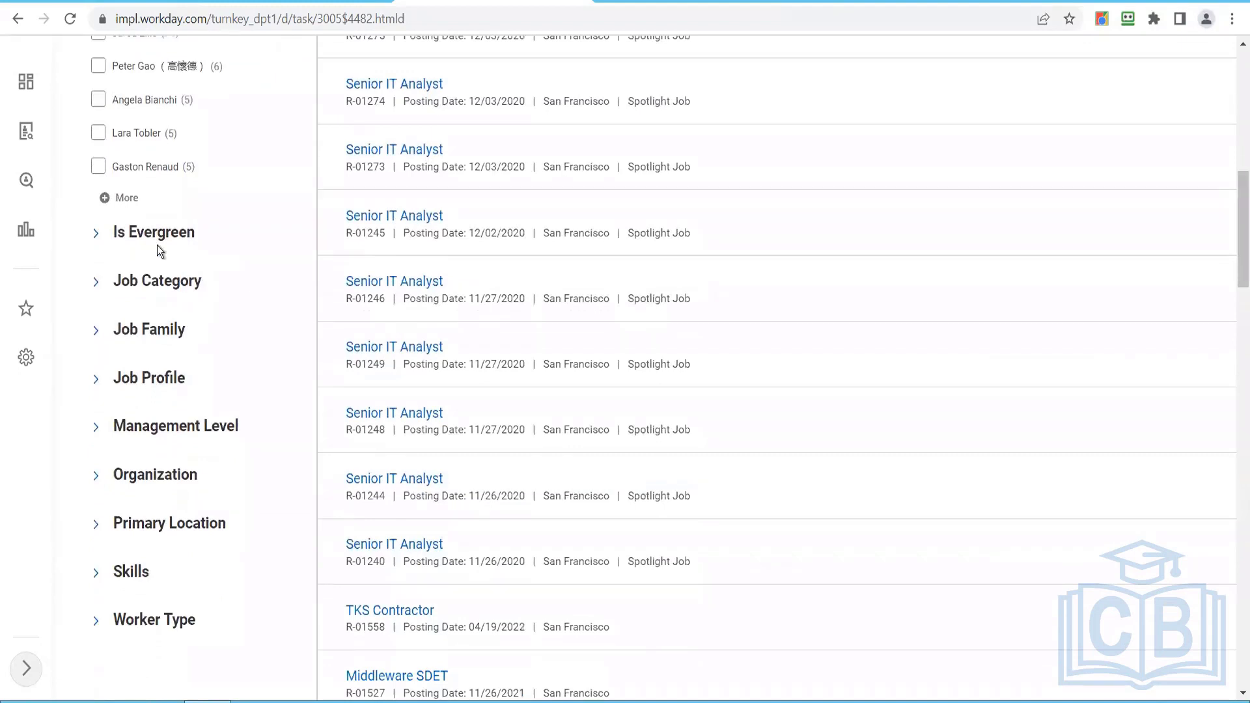
click(96, 286)
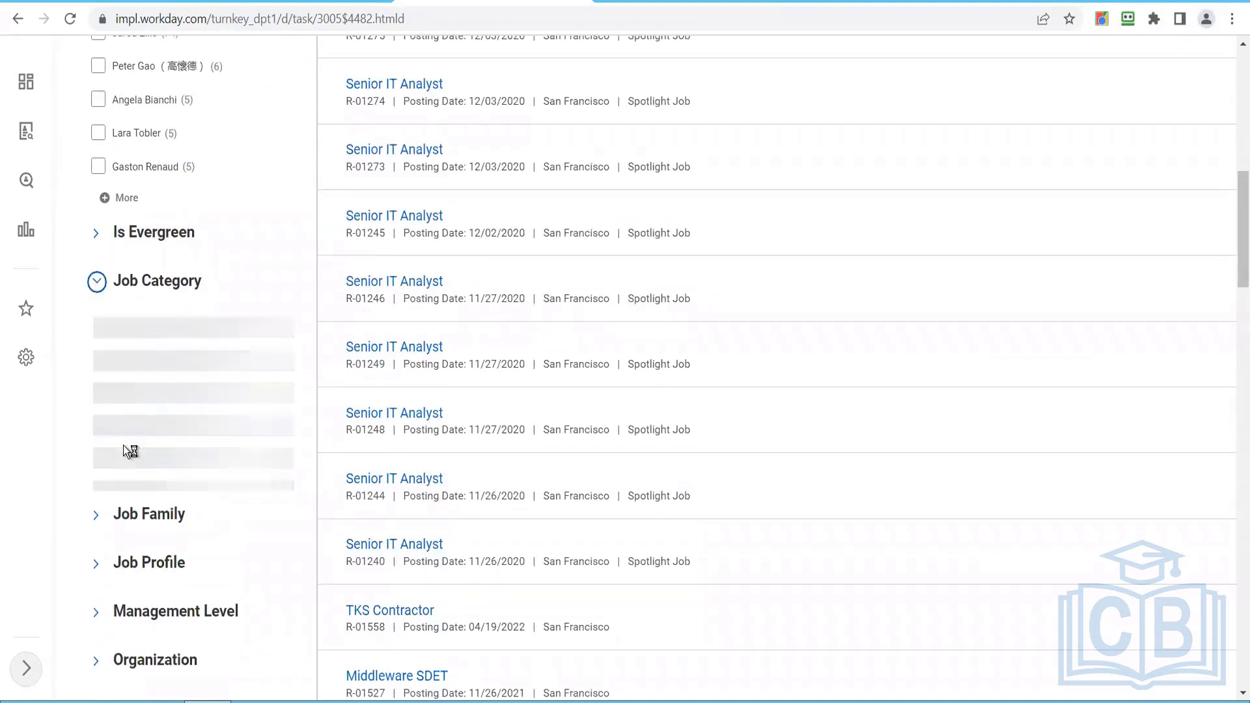
click(98, 285)
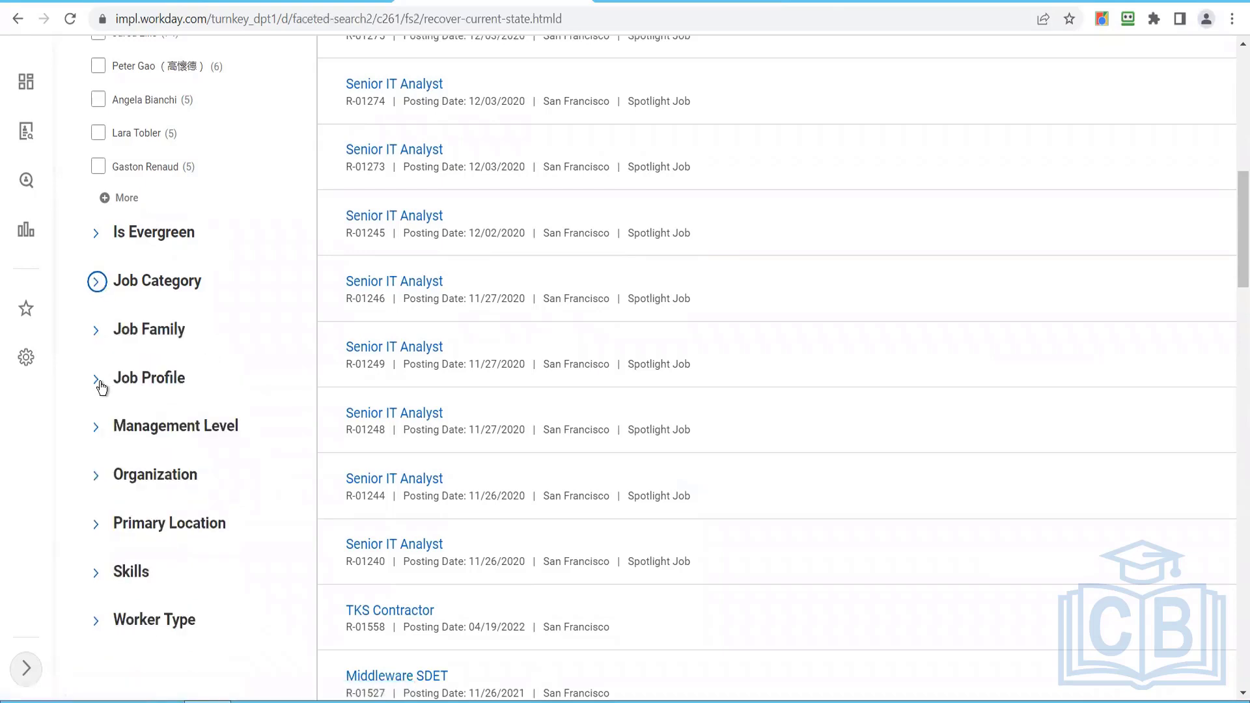
Step: Check the options of the Management Level facet and collapse it again
click(97, 429)
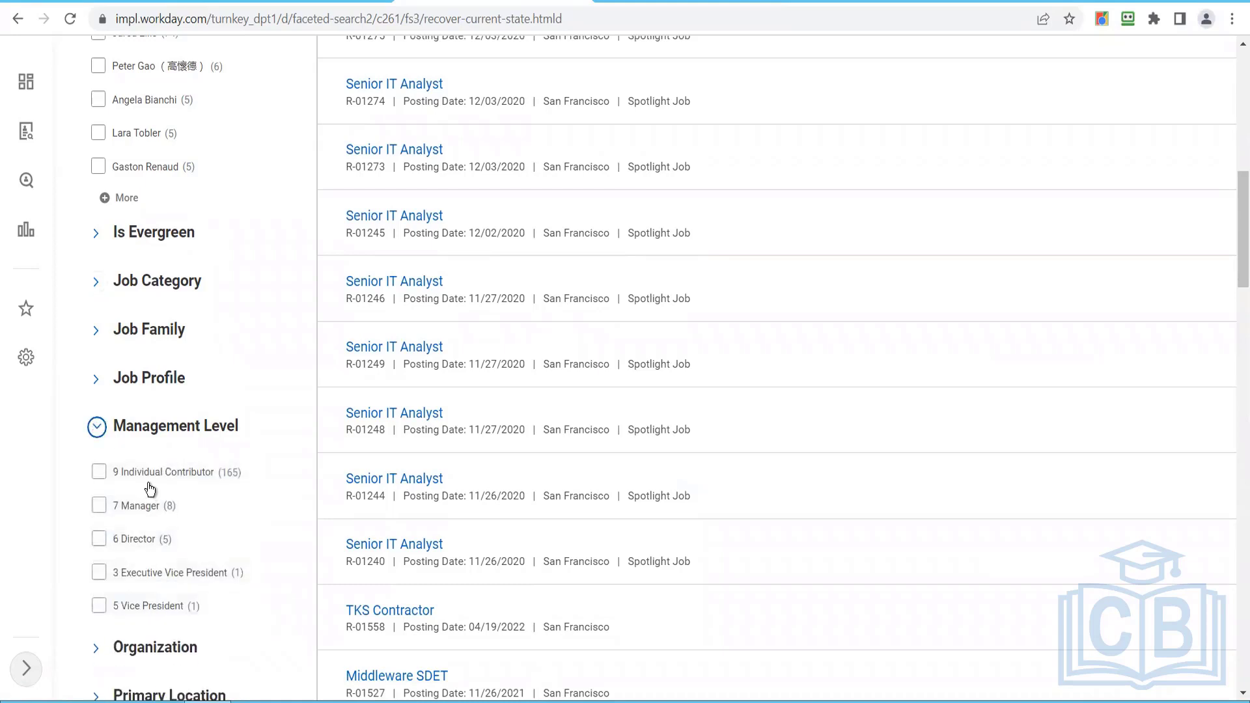
click(98, 428)
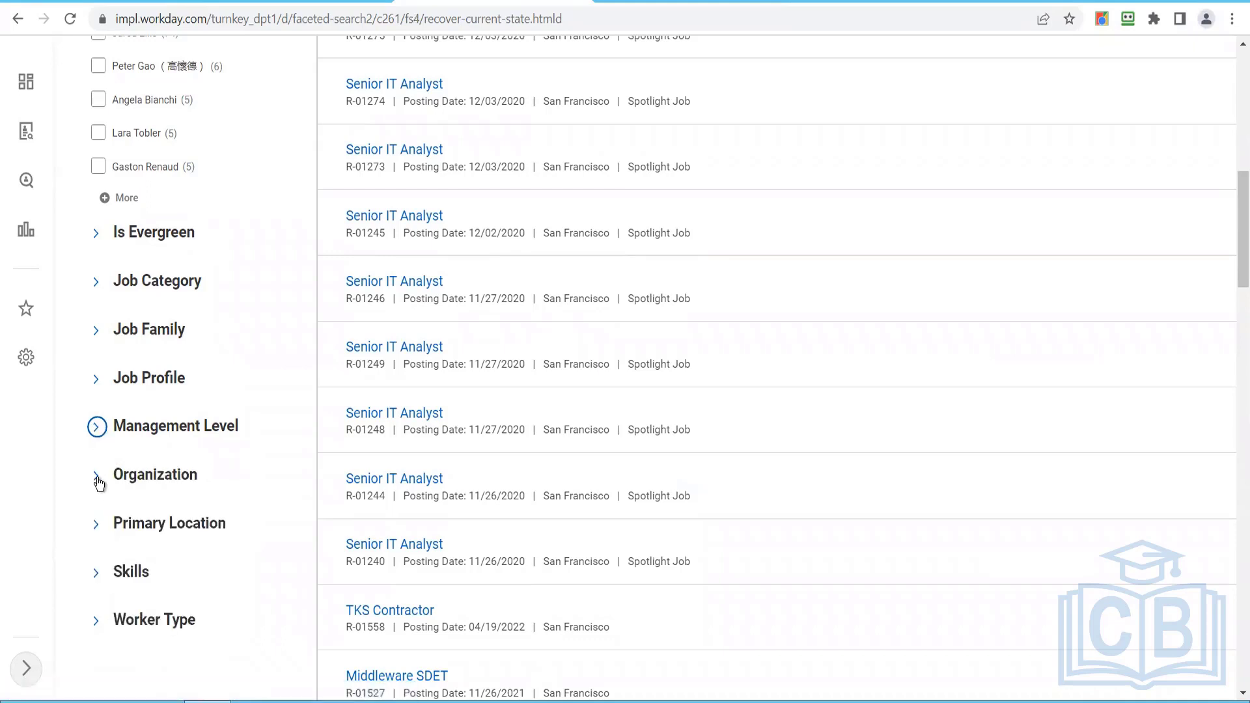
click(158, 433)
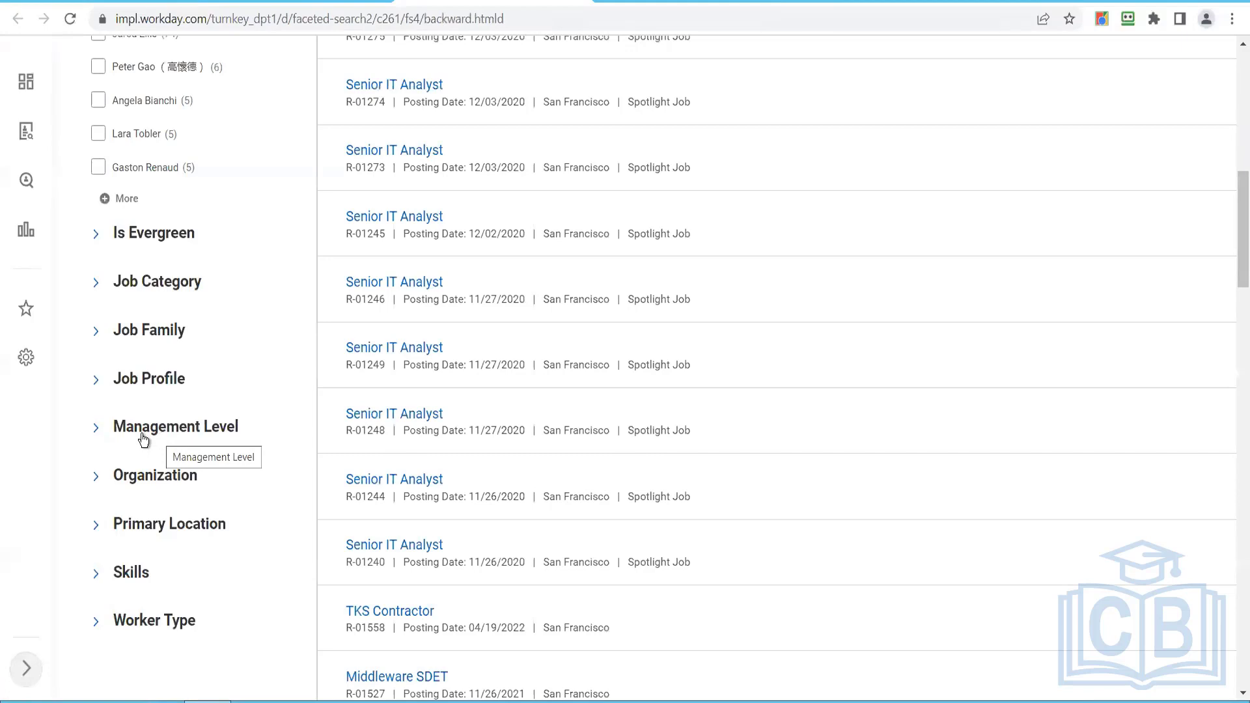
click(97, 432)
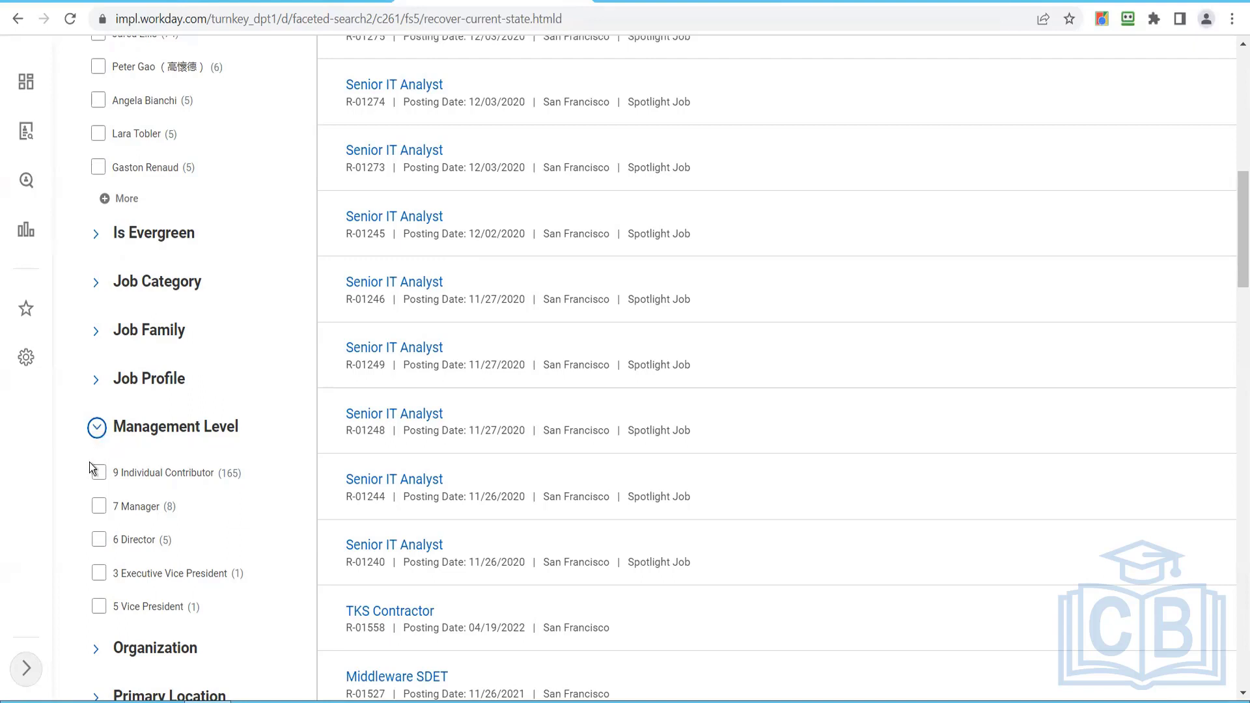
click(97, 427)
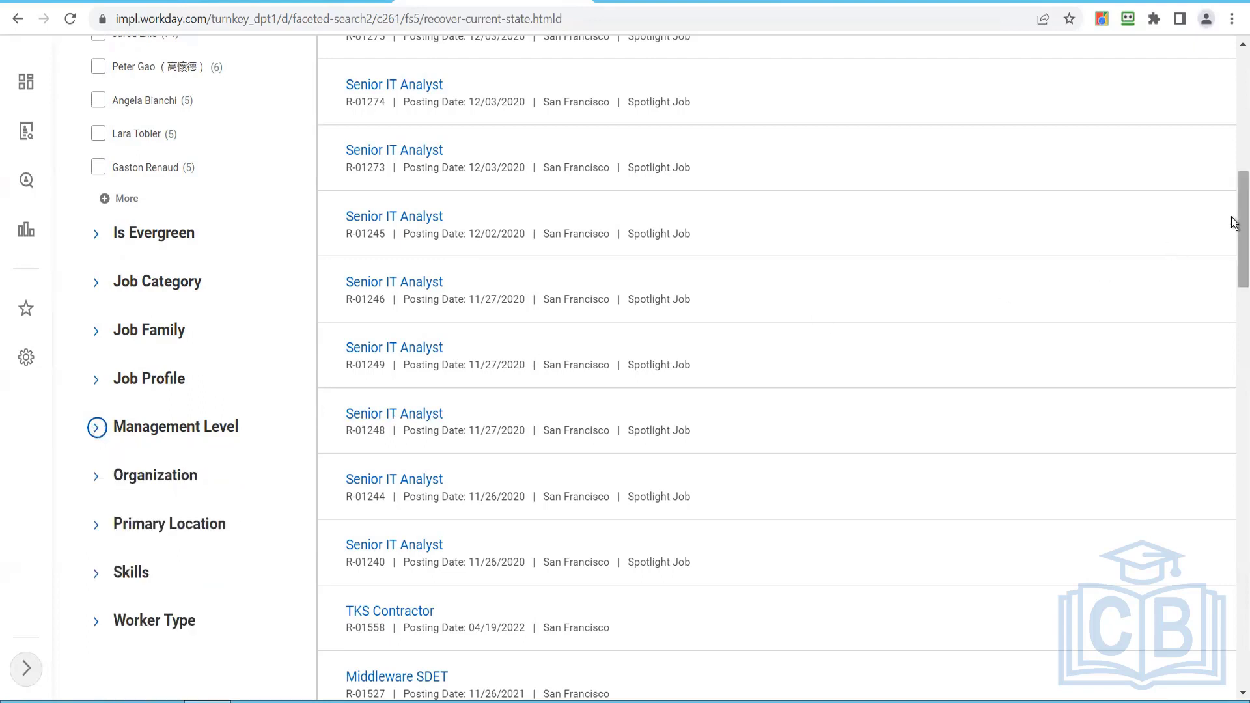
Step: Check the options of the Organization facet, collapse it and return to the start of the Find Jobs report
drag(1232, 217, 1231, 234)
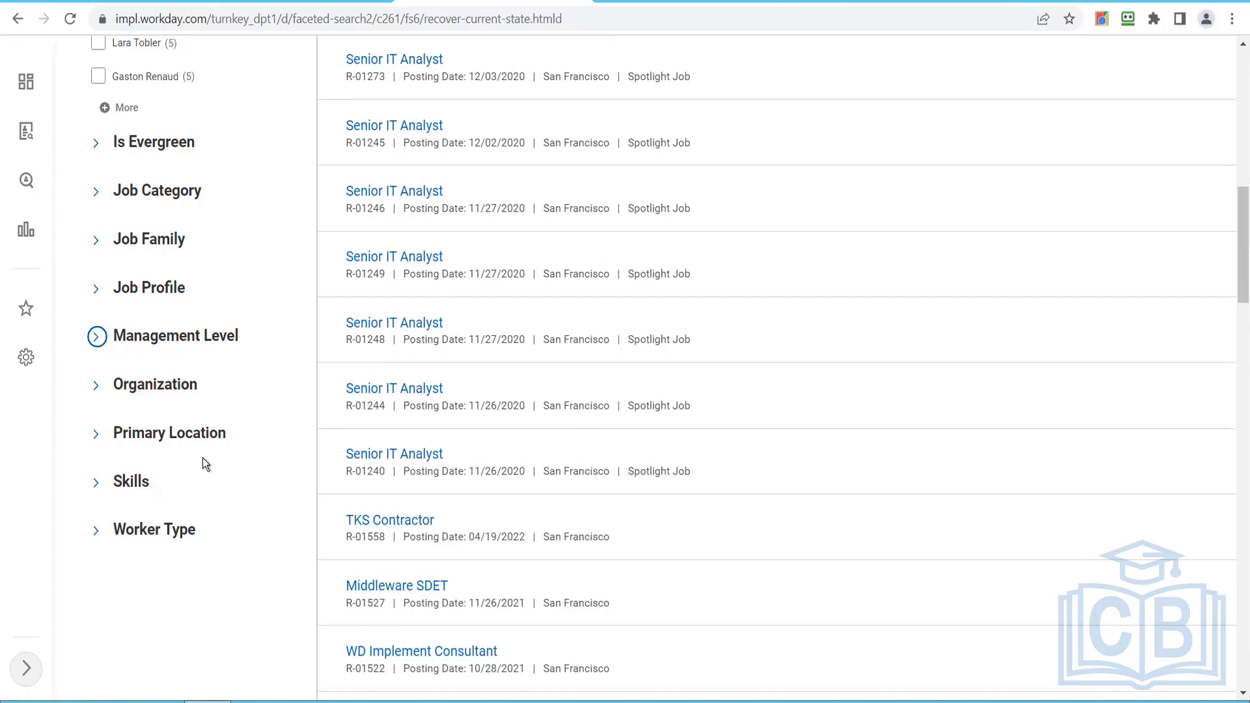
click(98, 389)
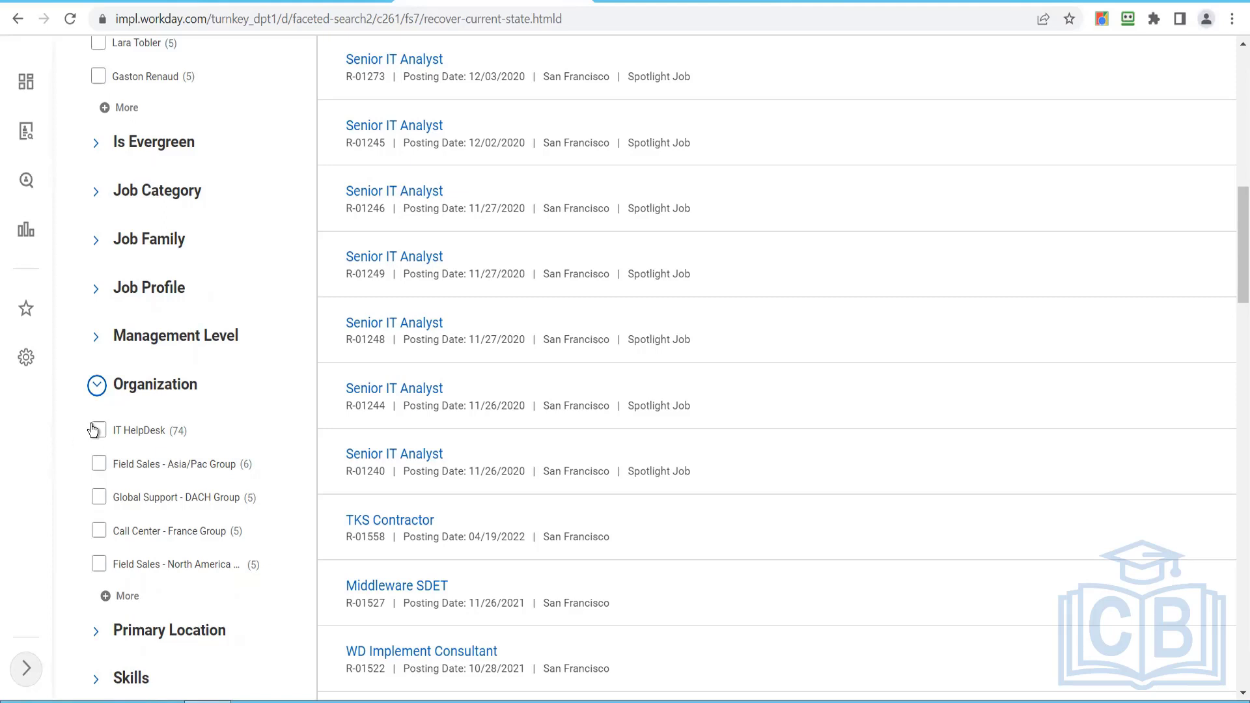
click(97, 387)
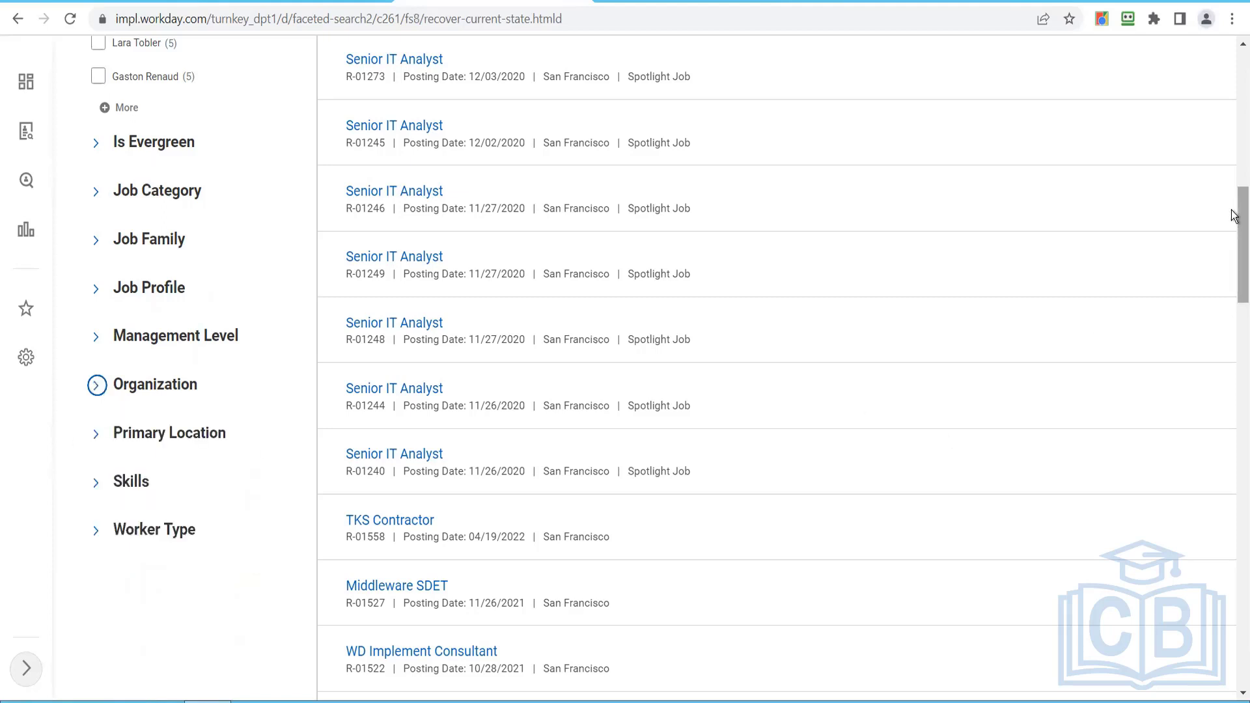
scroll(1234, 216, up, 2)
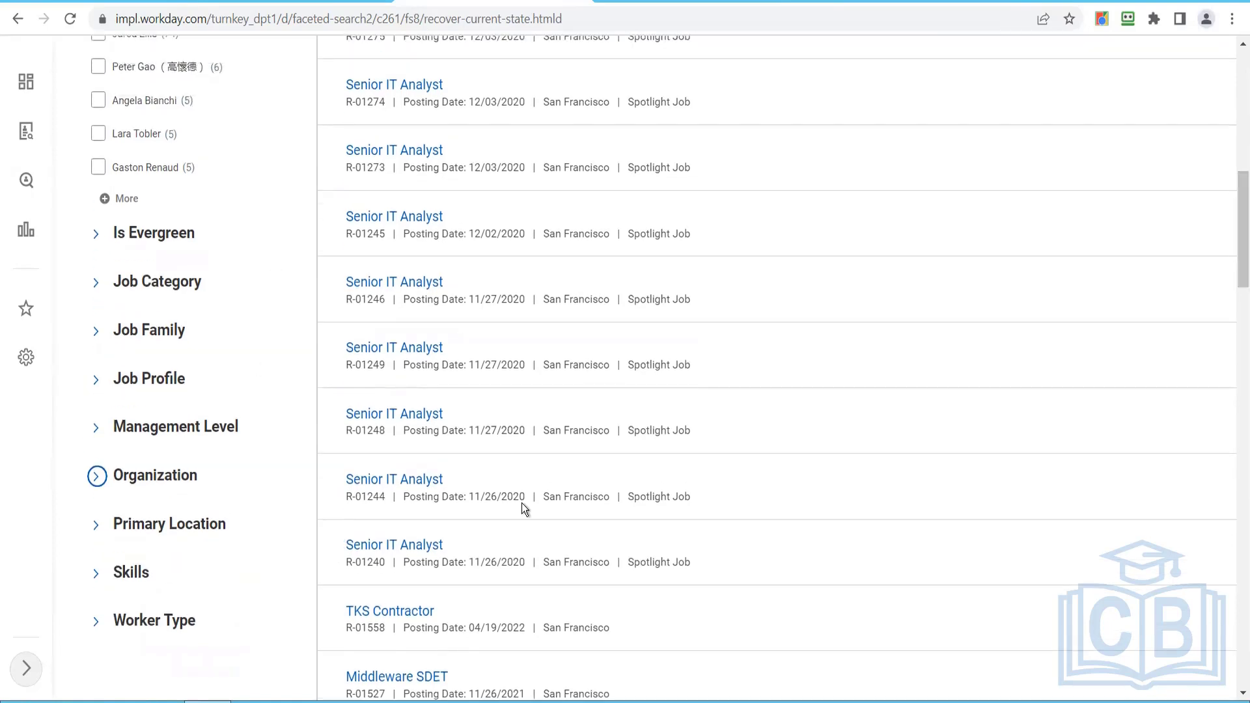
drag(1232, 265, 1232, 47)
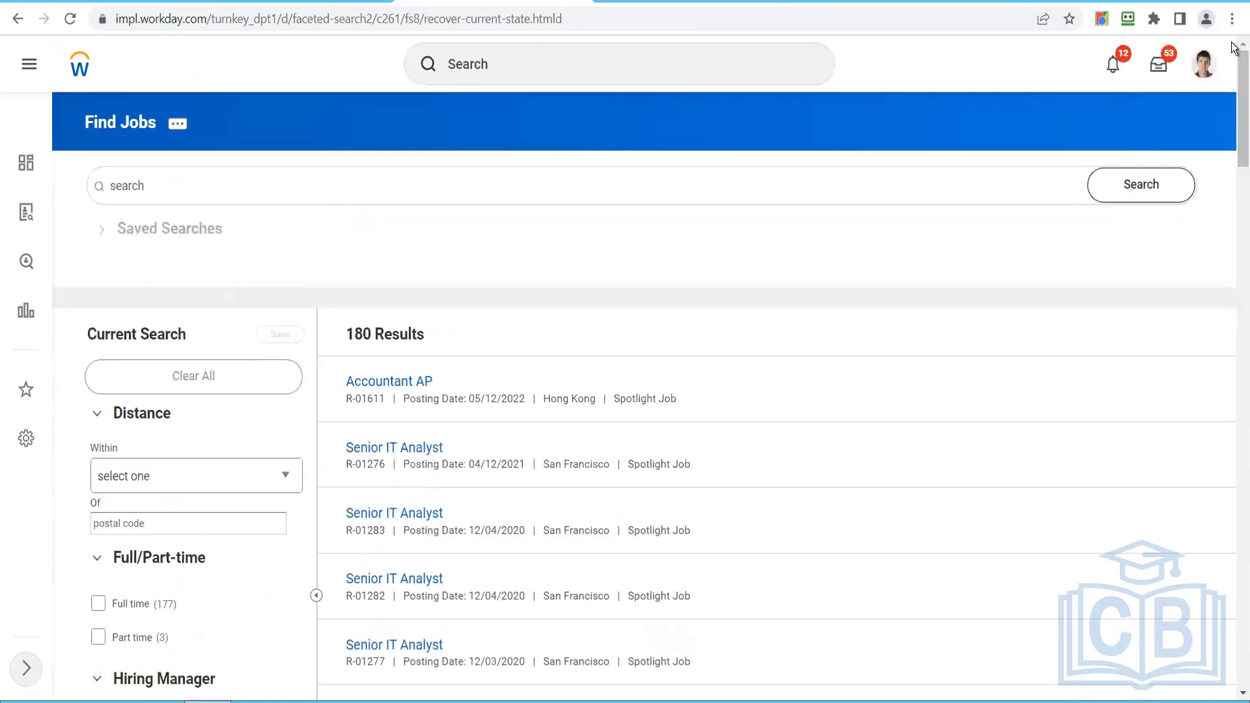
Step: Run the Find Jobs standard report from its related actions
click(178, 124)
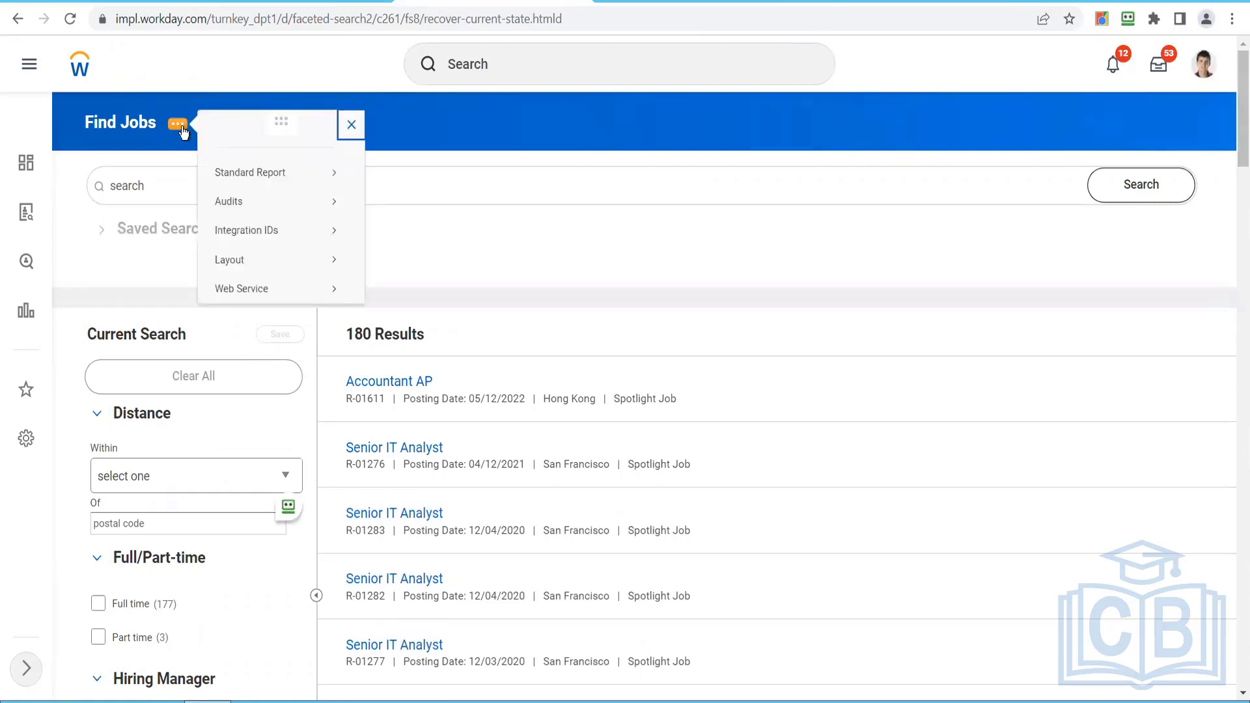
mouse_move(277, 174)
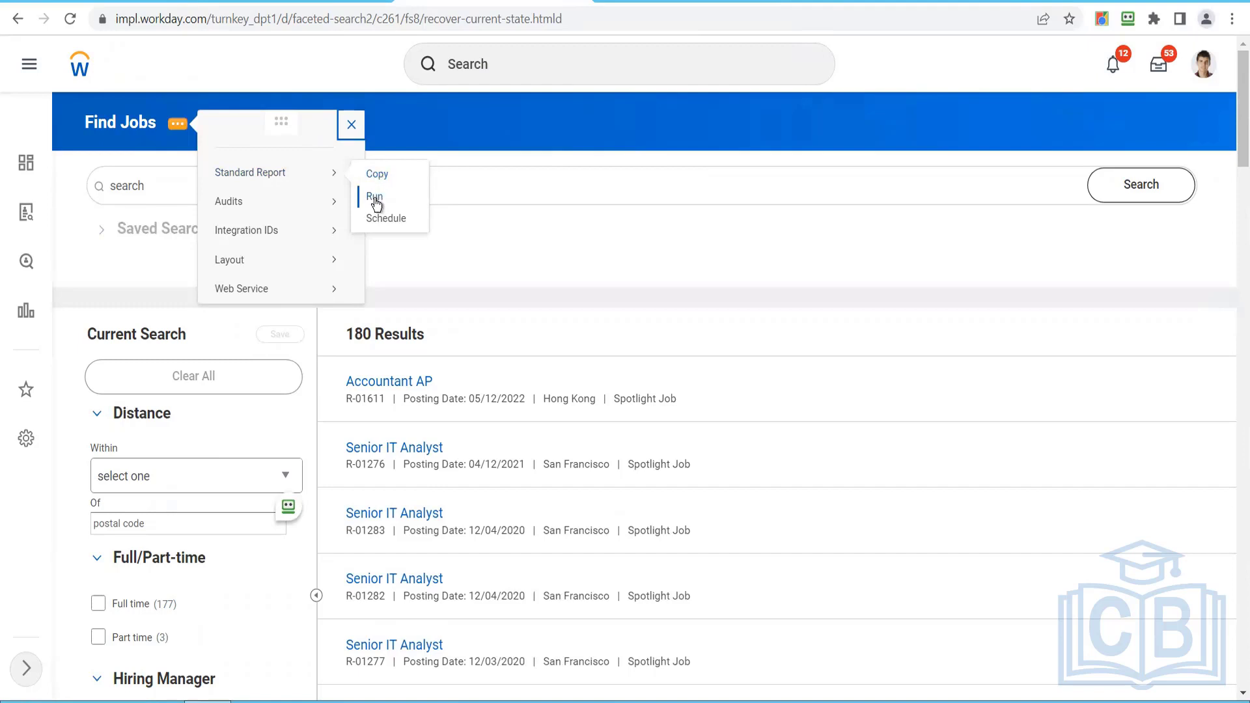
click(376, 201)
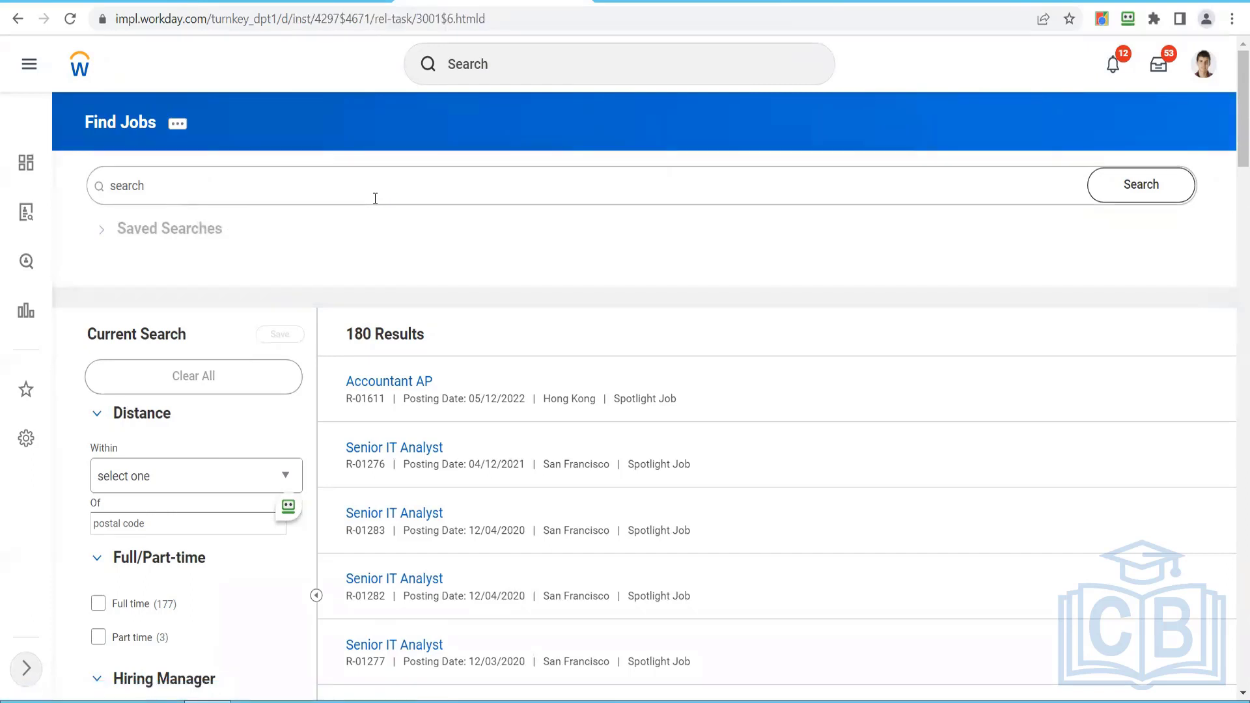
Step: Switch to the Job requisition presentation in PowerPoint and go through the slides from the first to Set up Primary recruiter
click(241, 478)
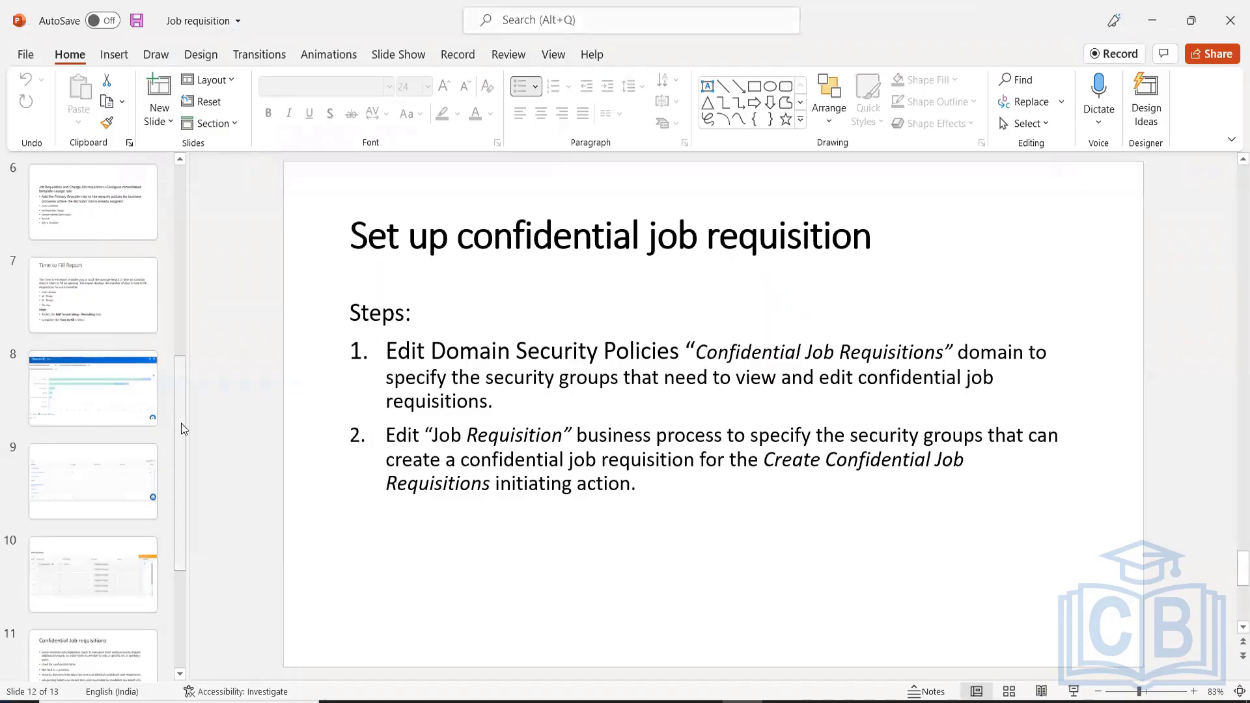
drag(181, 422, 177, 221)
click(99, 210)
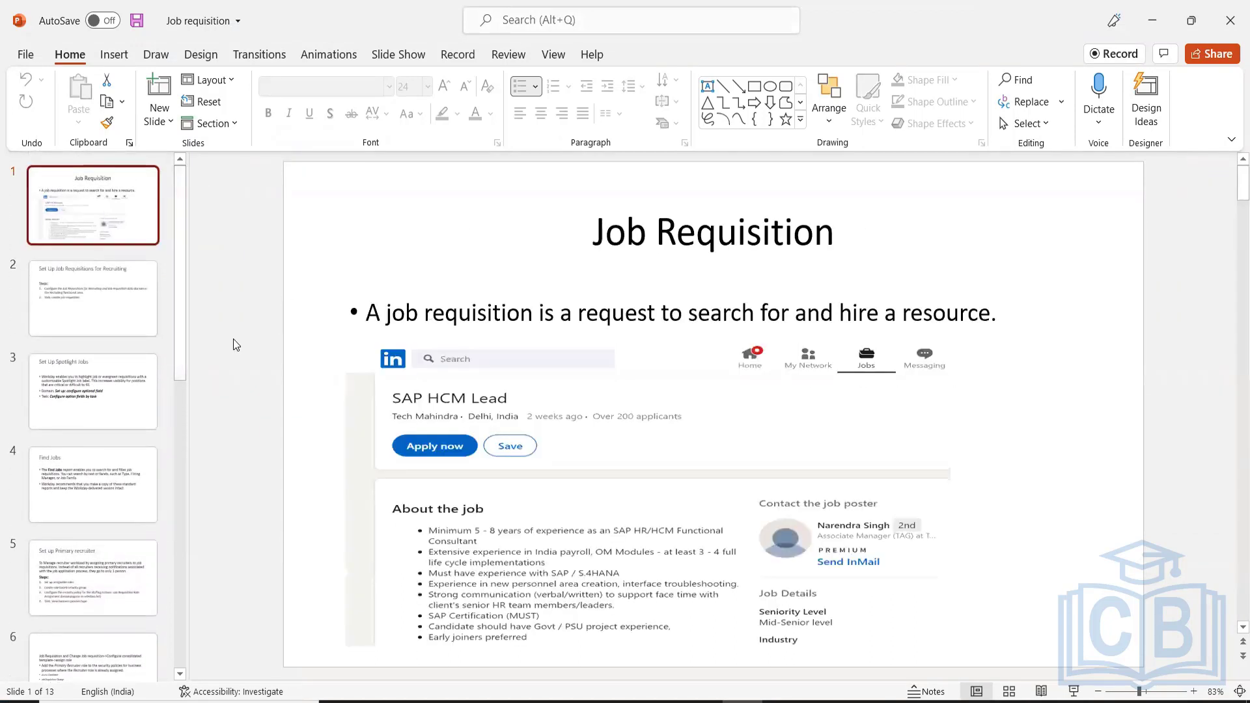
key(Down)
key(Down)
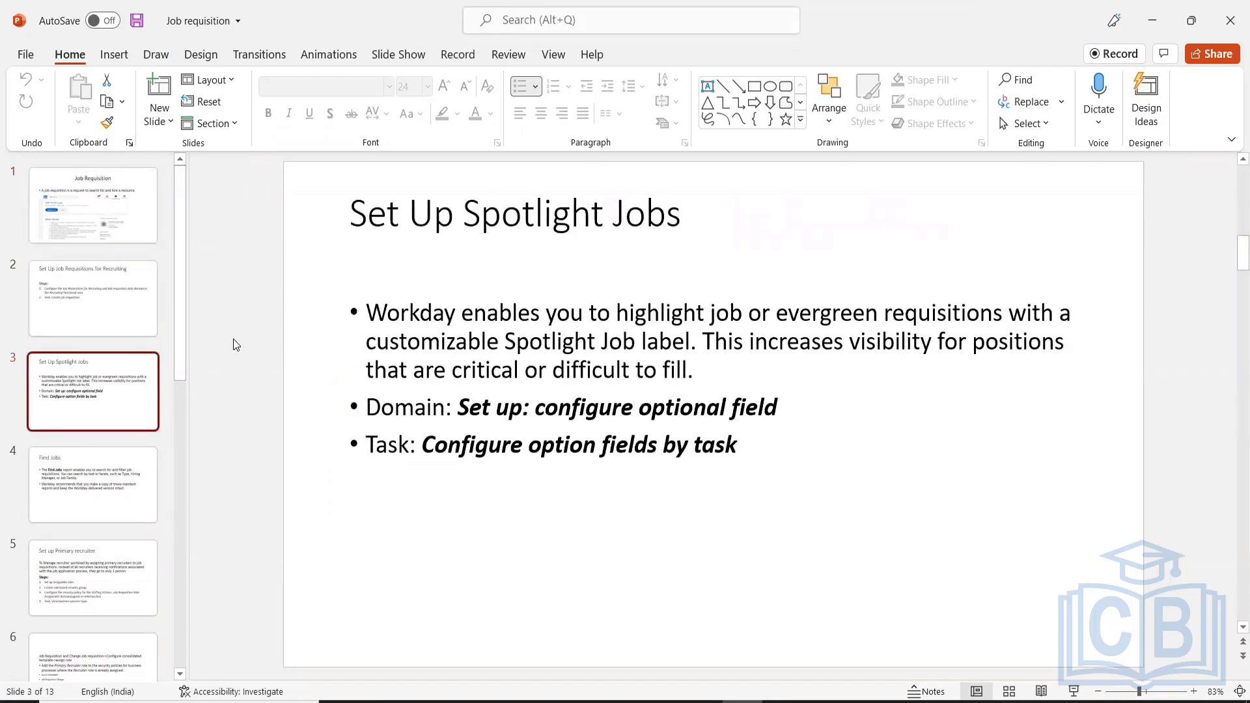
key(Down)
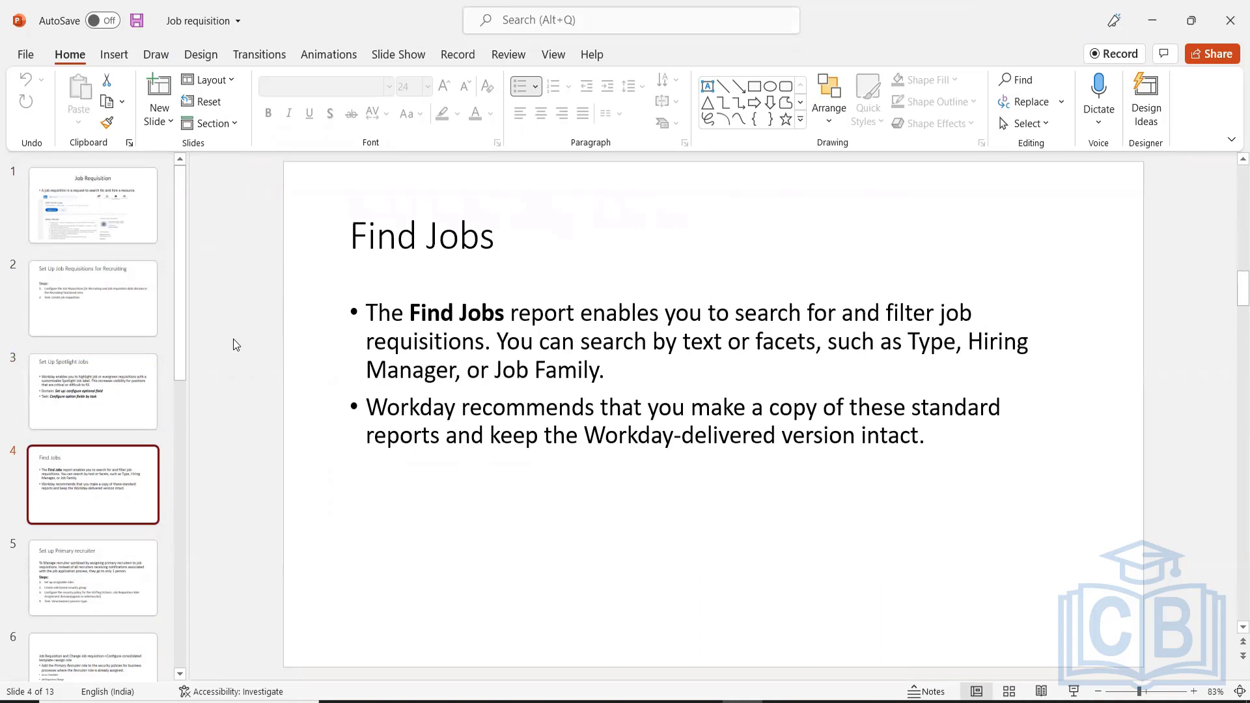
key(Down)
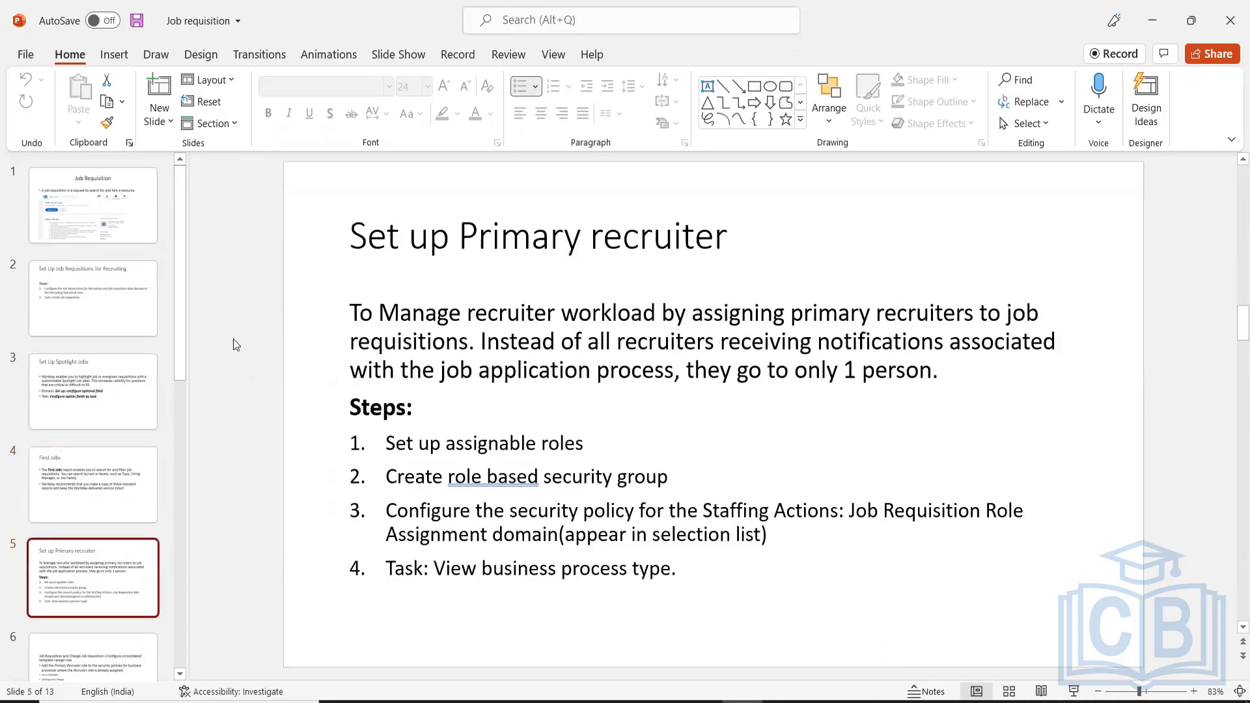